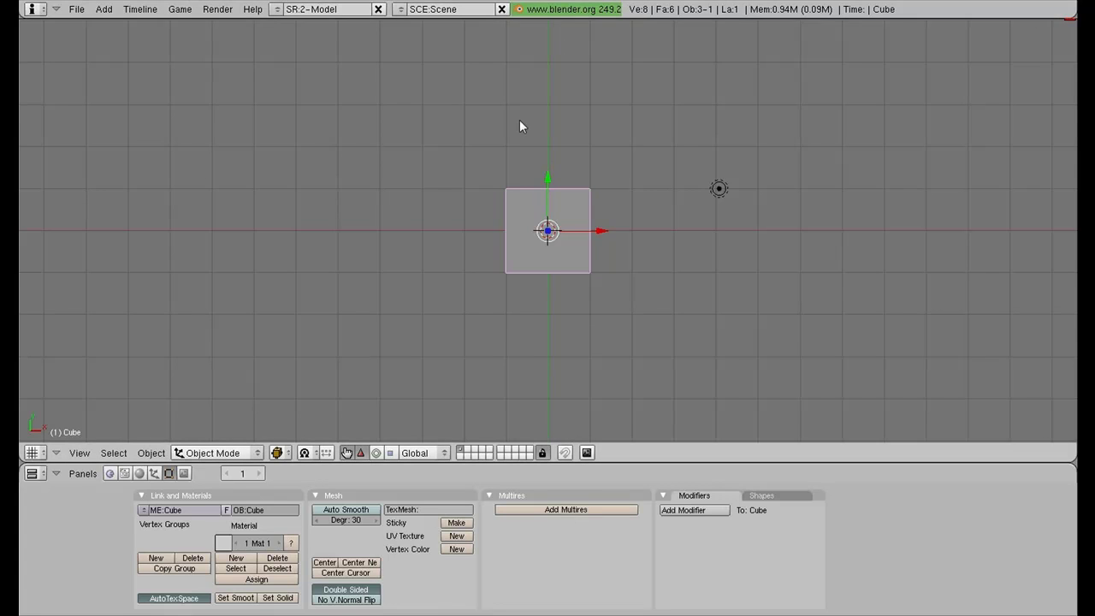
- Open Dead Season Scar FINAL.blend from Guns for Dead Season\Textured Models and examine the rifle from both sides
scroll(541, 246, down, 1)
scroll(540, 246, down, 1)
scroll(541, 246, up, 2)
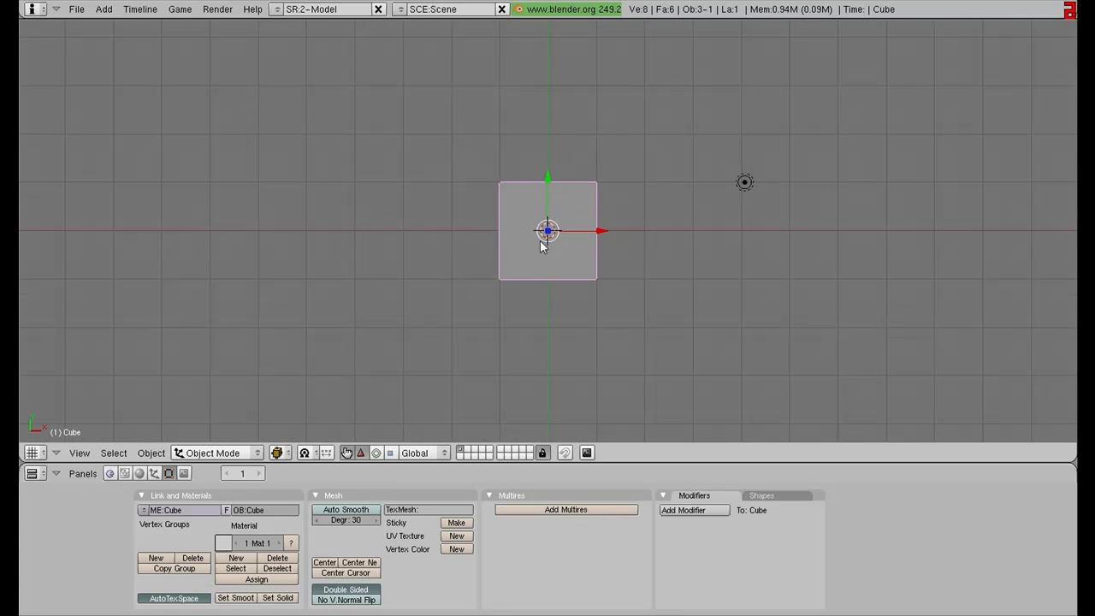
click(77, 8)
click(88, 31)
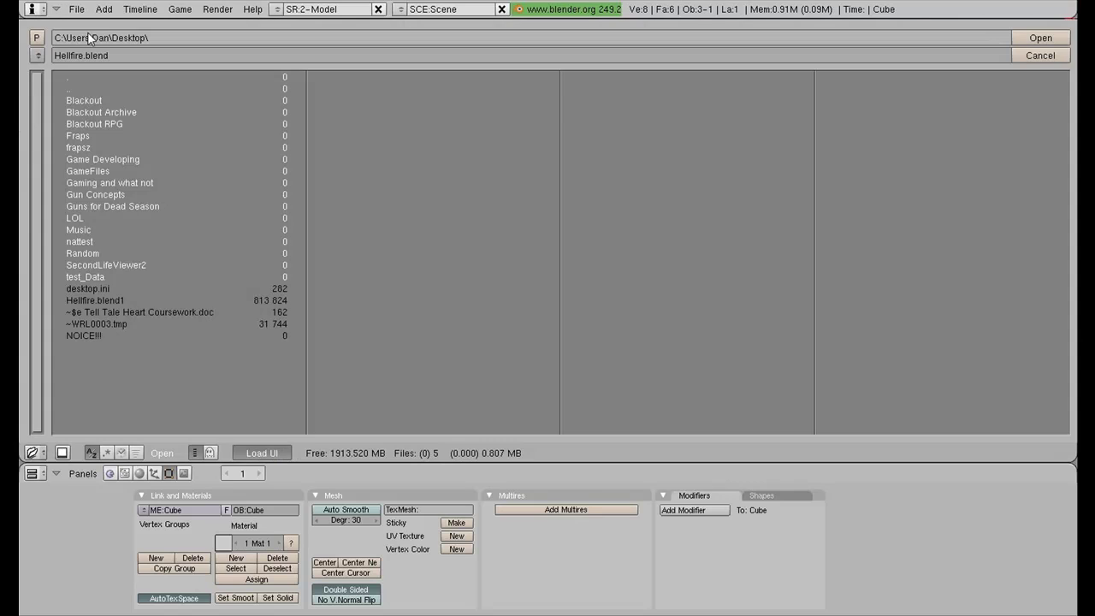
click(123, 206)
click(116, 100)
click(115, 101)
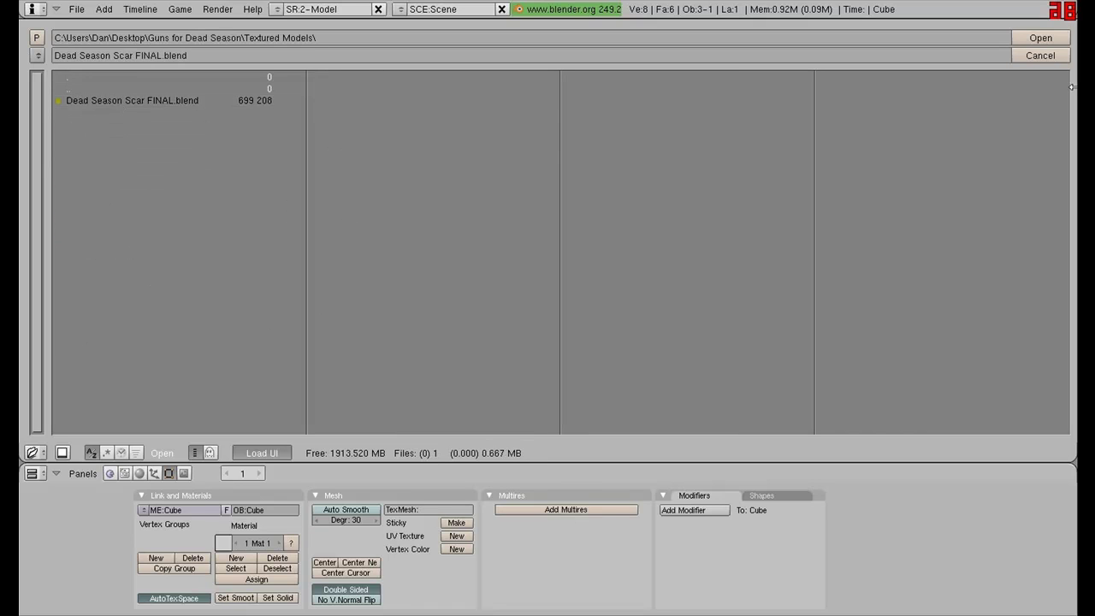
click(1040, 39)
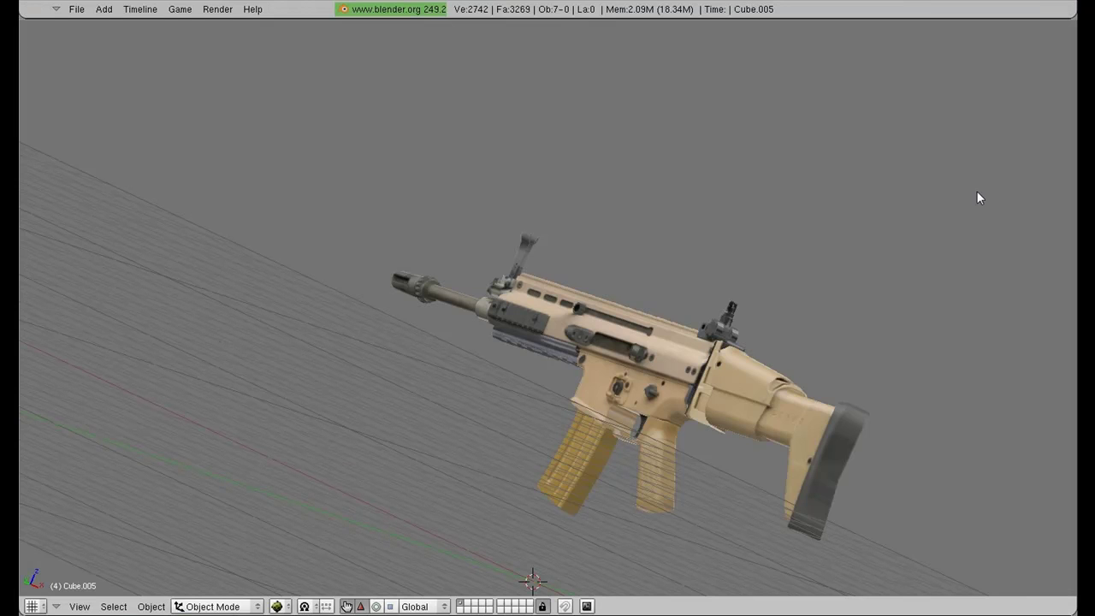
middle_drag(575, 209, 248, 257)
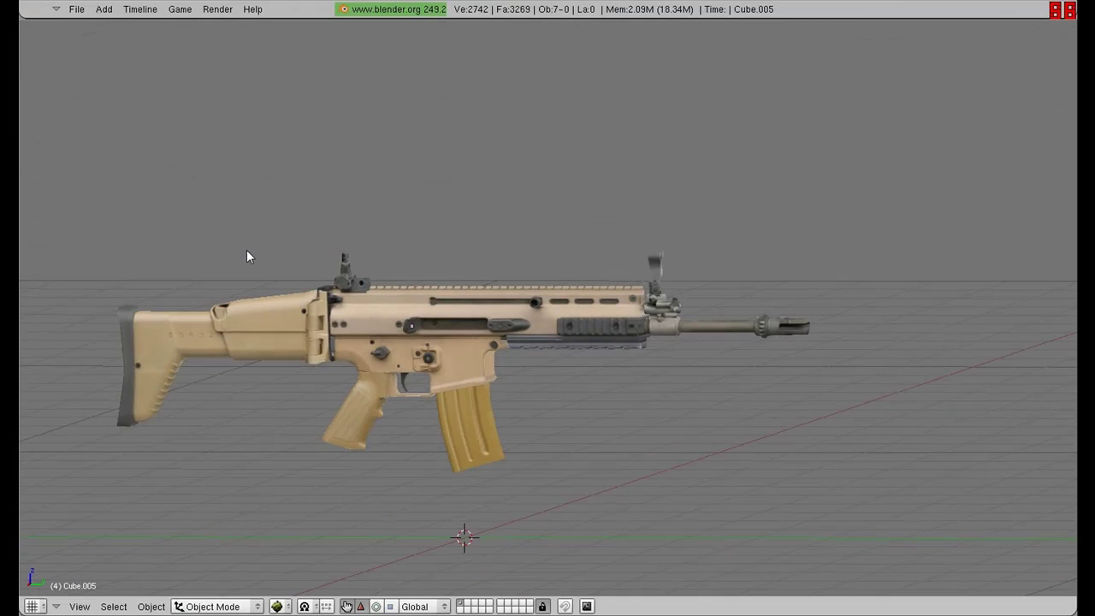
scroll(446, 331, up, 2)
shift+middle_drag(434, 351, 491, 370)
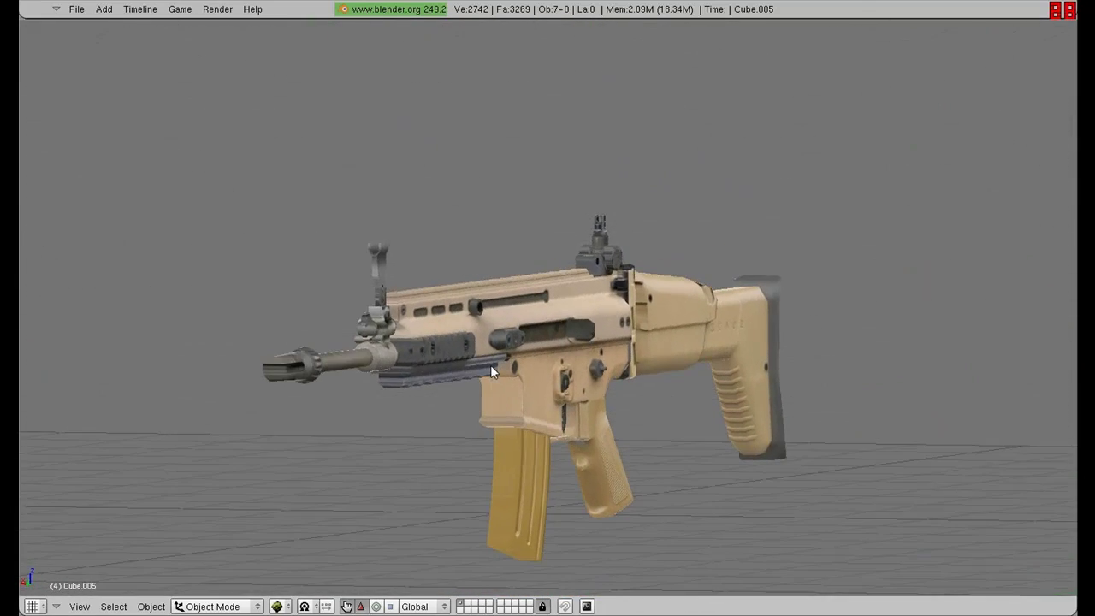
click(77, 9)
click(101, 42)
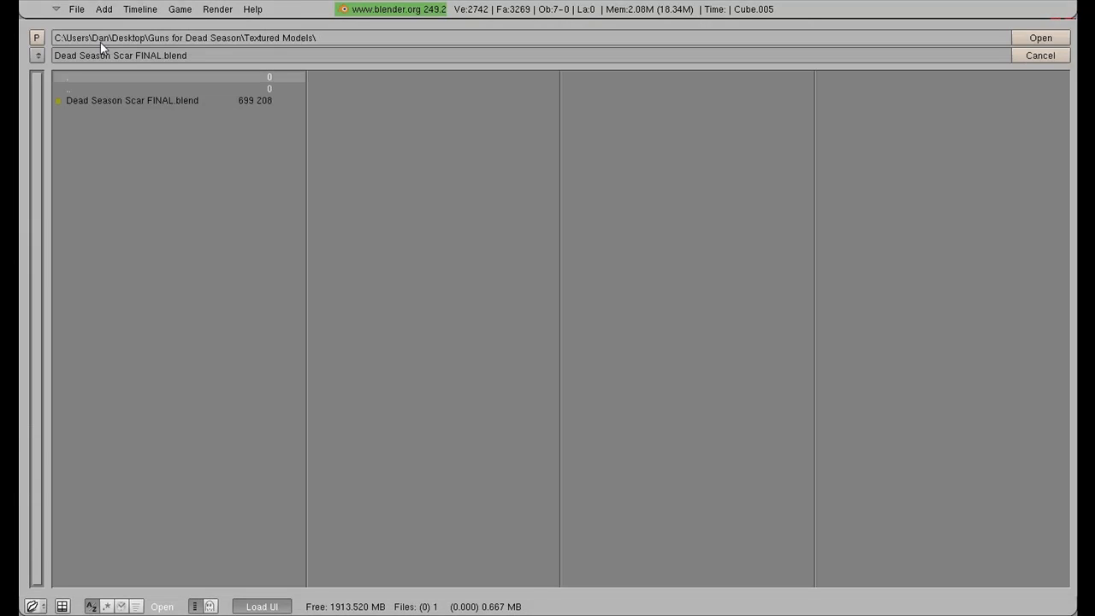
click(37, 38)
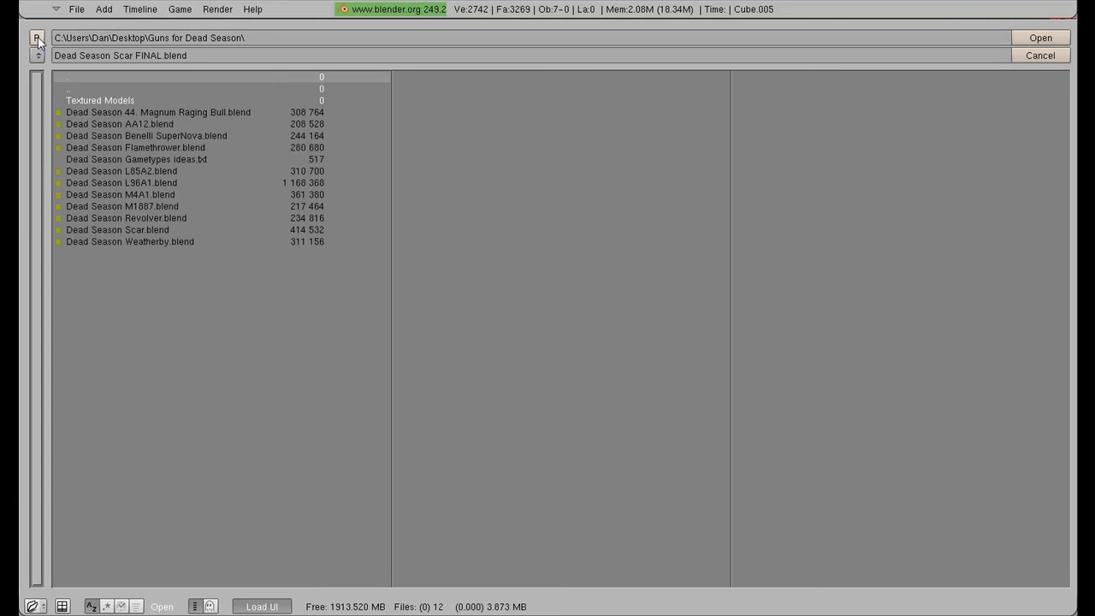
click(37, 39)
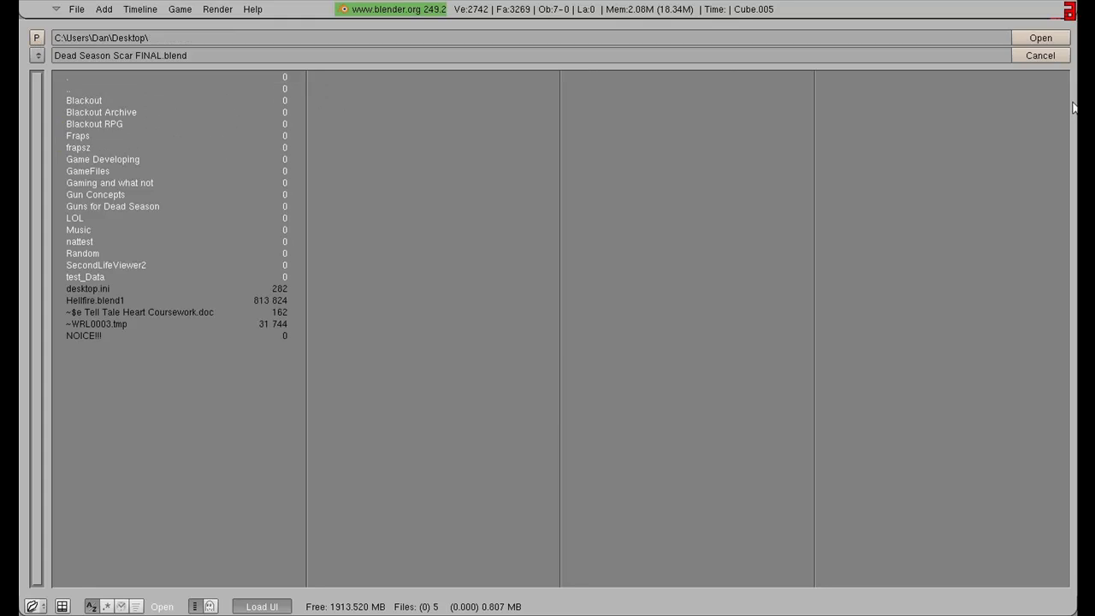
key(Escape)
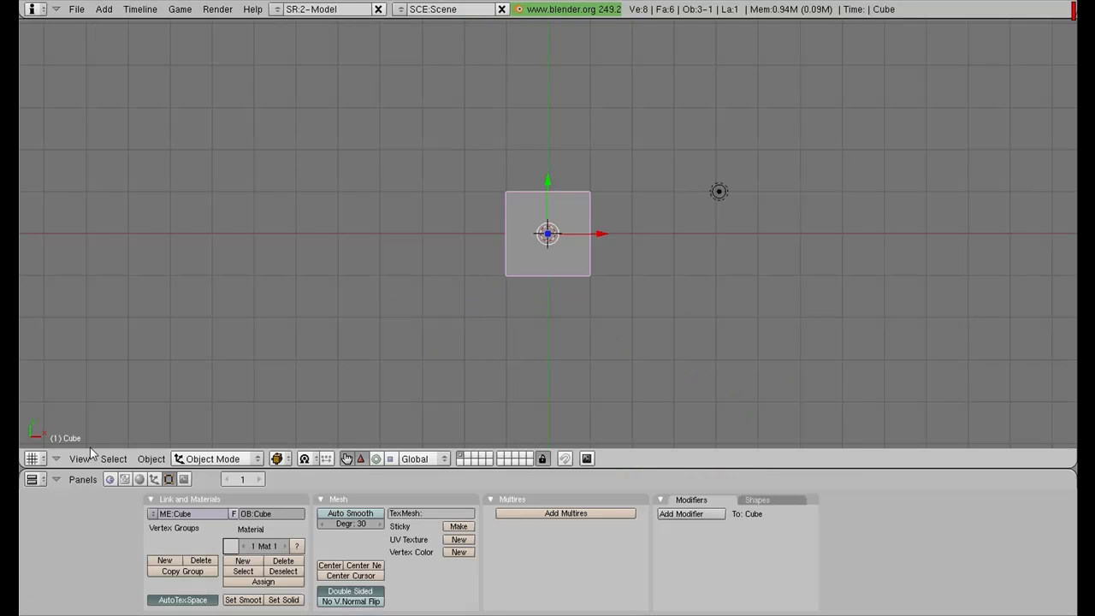
- Delete the camera and the lamp from the default scene, keeping only the cube
scroll(603, 234, down, 4)
right_click(671, 342)
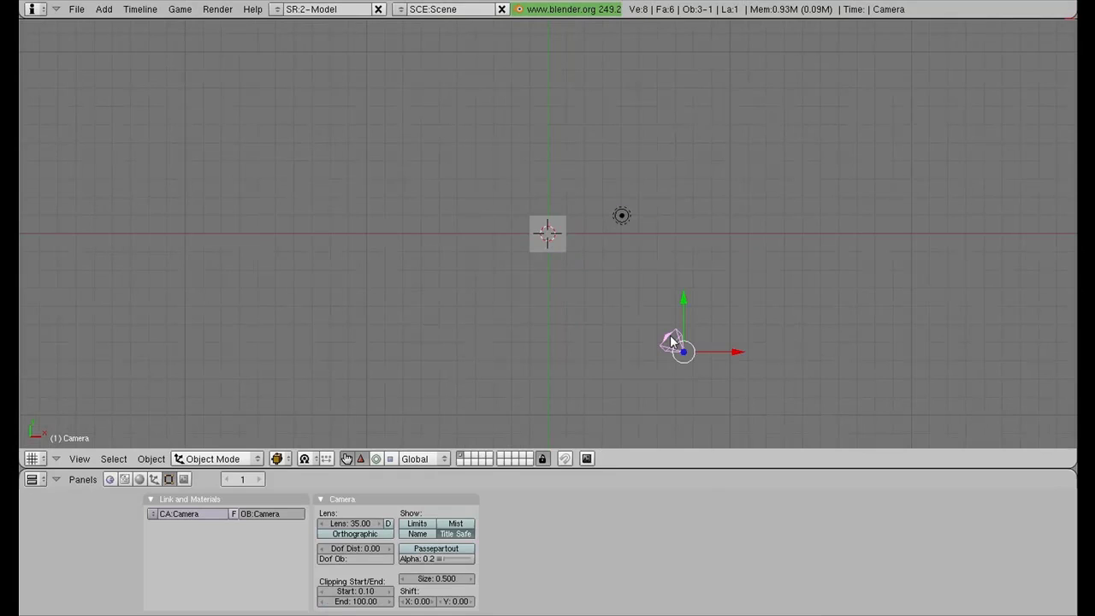
shift+right_click(623, 214)
key(x)
click(628, 228)
- Enable a background image in the side view and set its blend to 0.00
scroll(629, 228, up, 3)
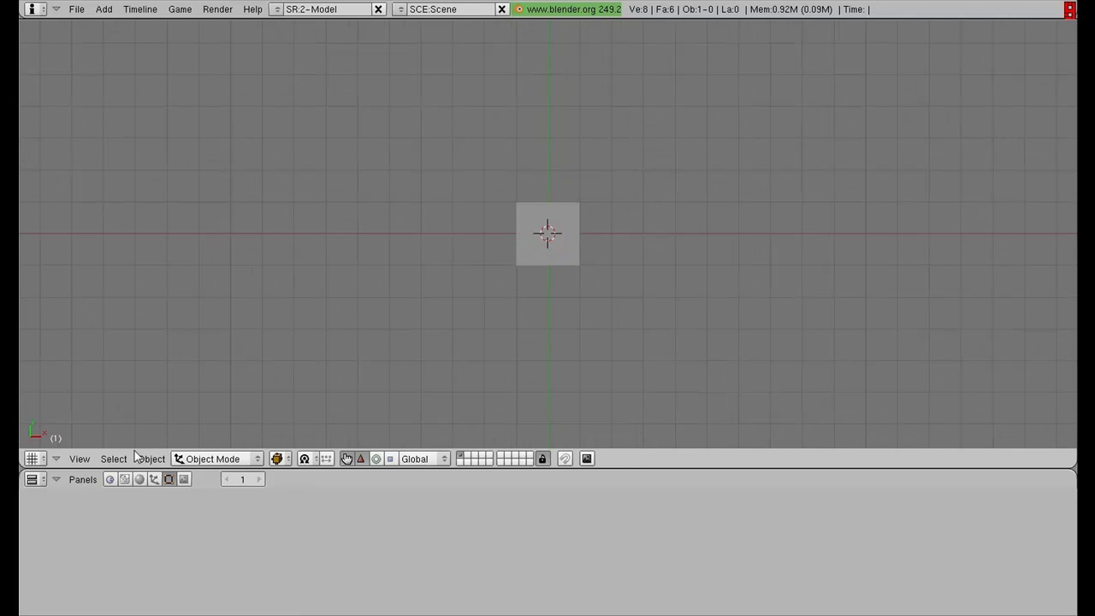
key(KP_3)
scroll(93, 310, up, 2)
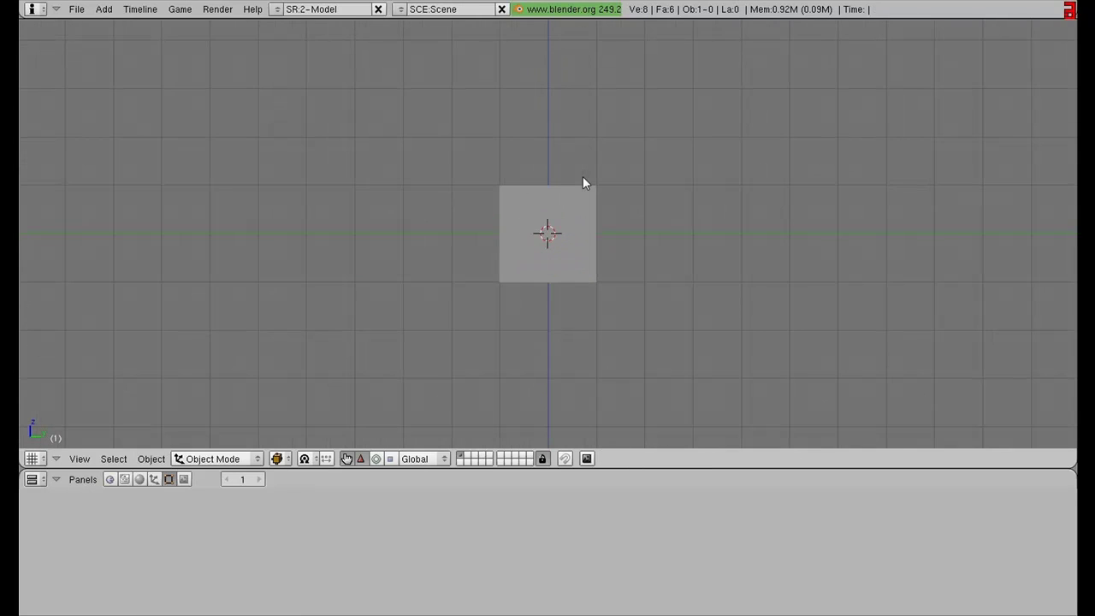
click(80, 458)
click(98, 408)
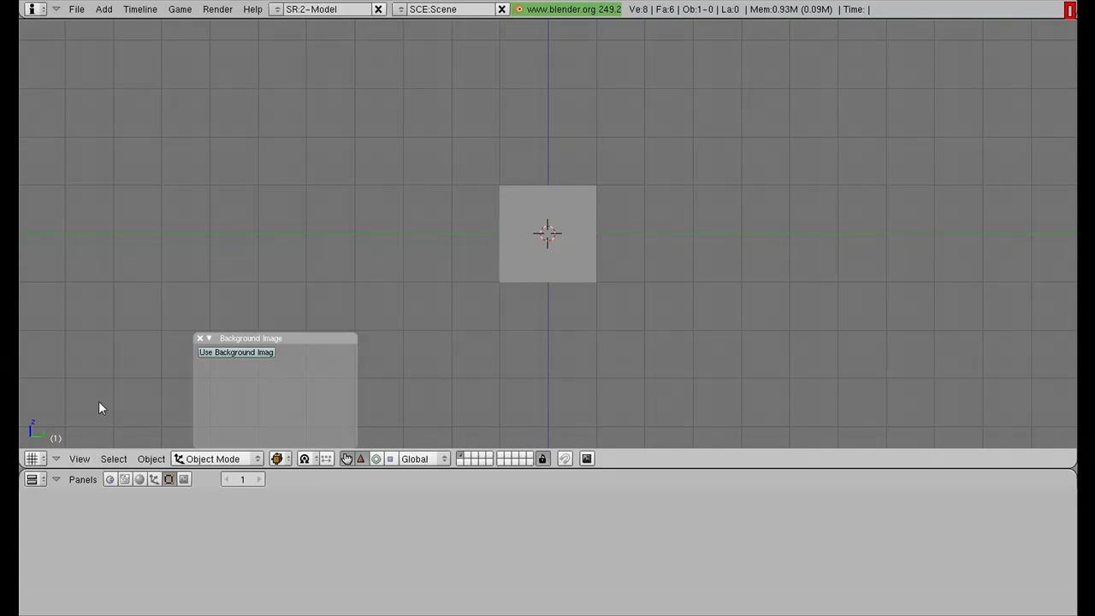
click(247, 351)
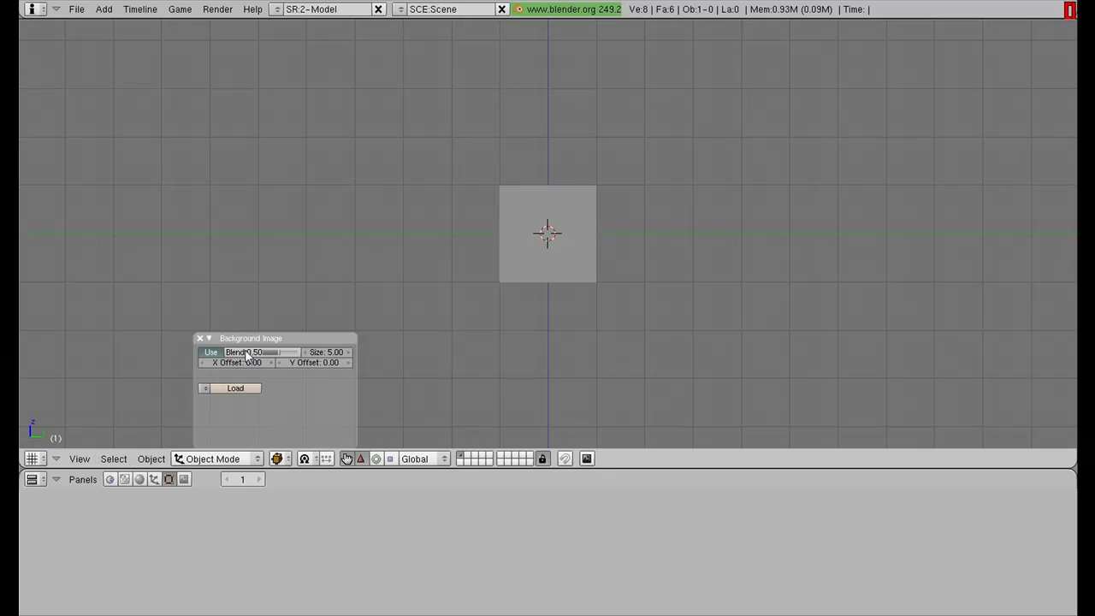
click(247, 354)
- Load ARAR.jpg from the Desktop's Gun Concepts folder as the background image
click(236, 388)
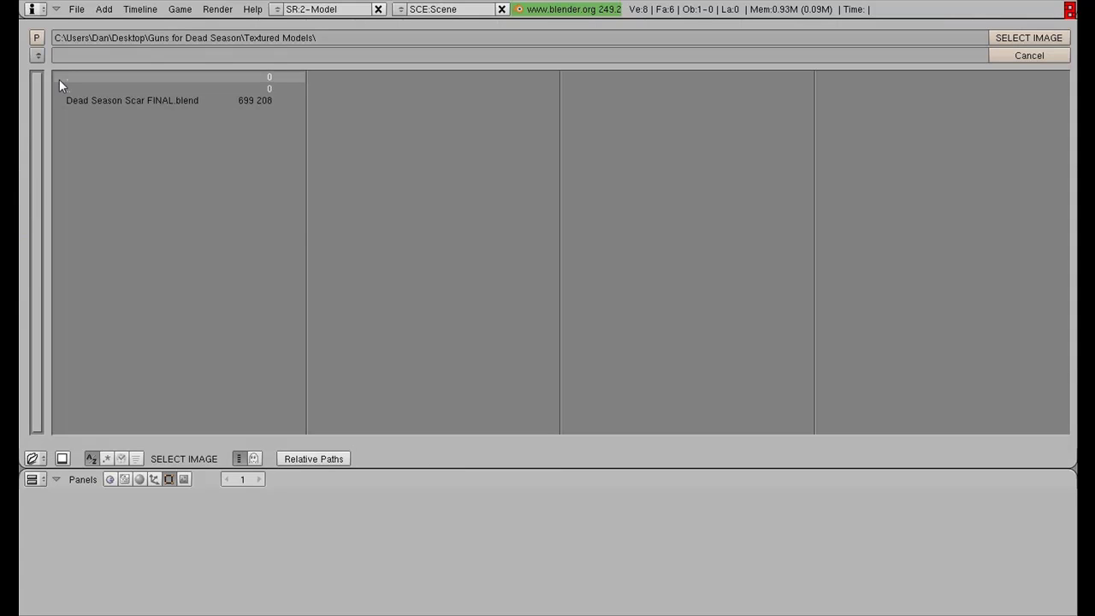
click(59, 78)
click(38, 37)
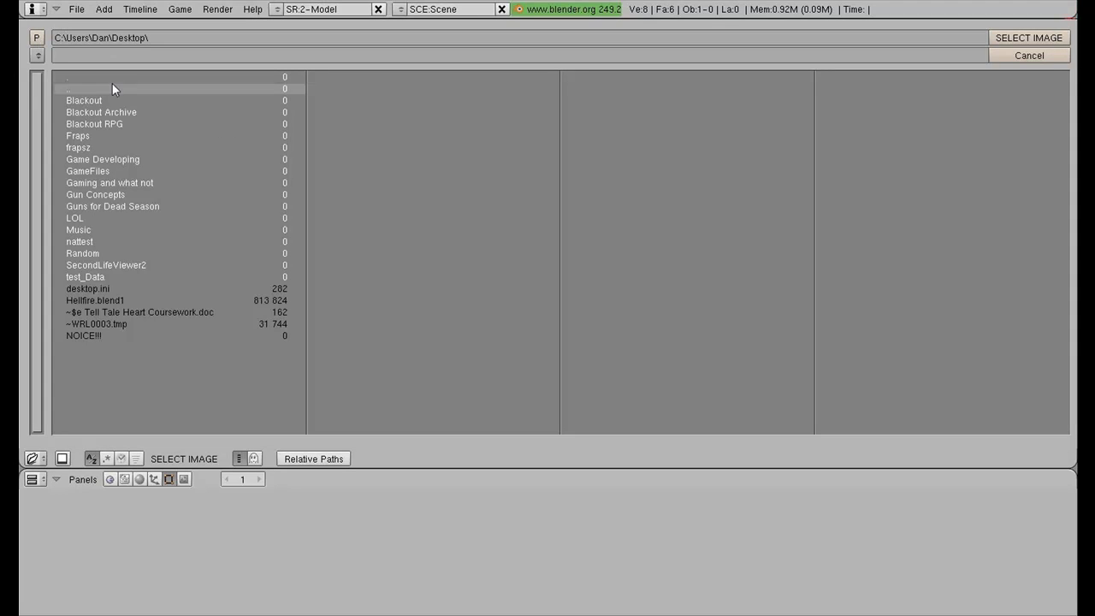
click(124, 194)
click(107, 135)
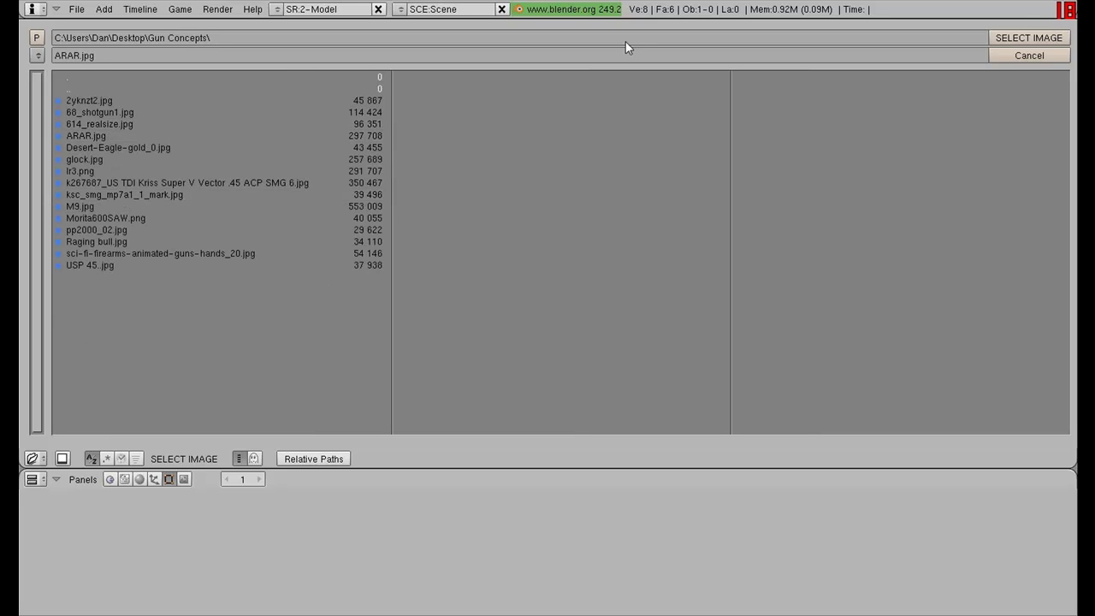
click(1013, 38)
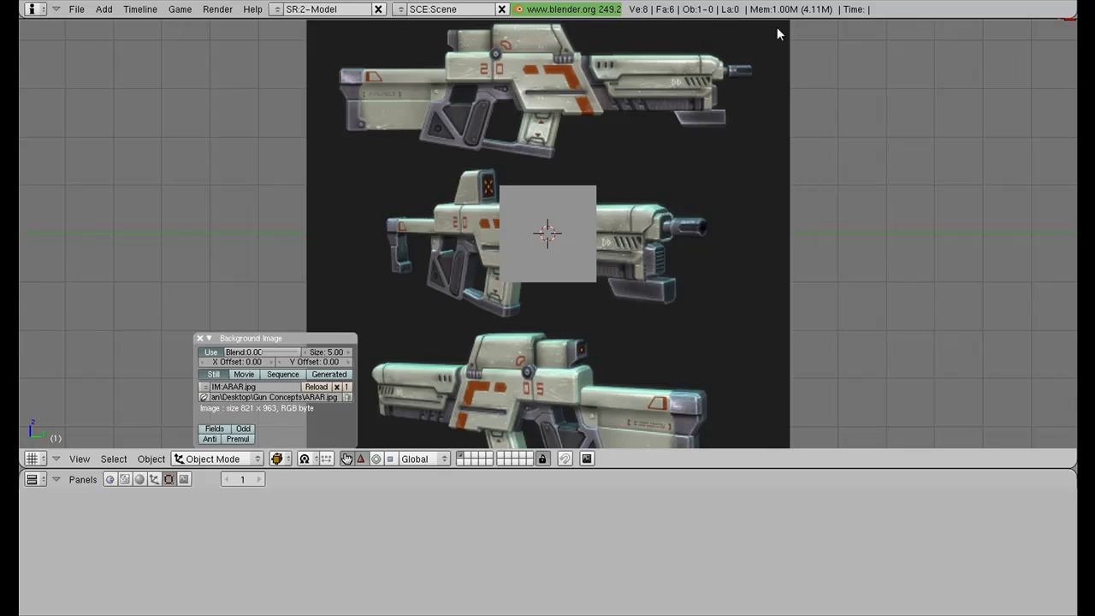
- Raise the cube along Z onto the uppermost rifle of the reference image and display it as wireframe
scroll(616, 171, down, 1)
scroll(615, 171, up, 3)
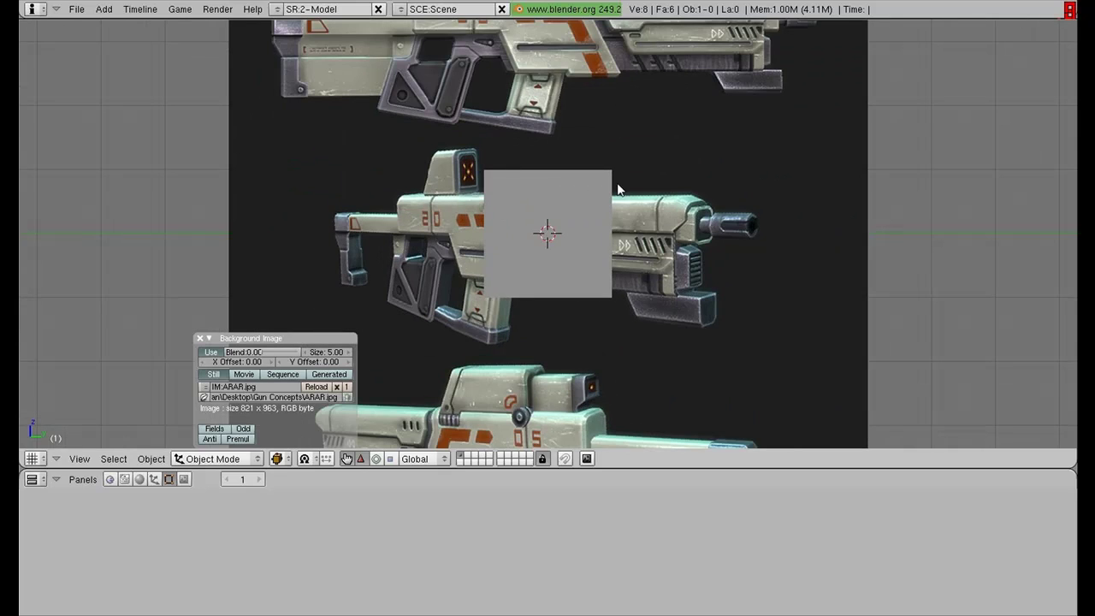
shift+middle_drag(619, 189, 691, 314)
right_click(659, 418)
key(g)
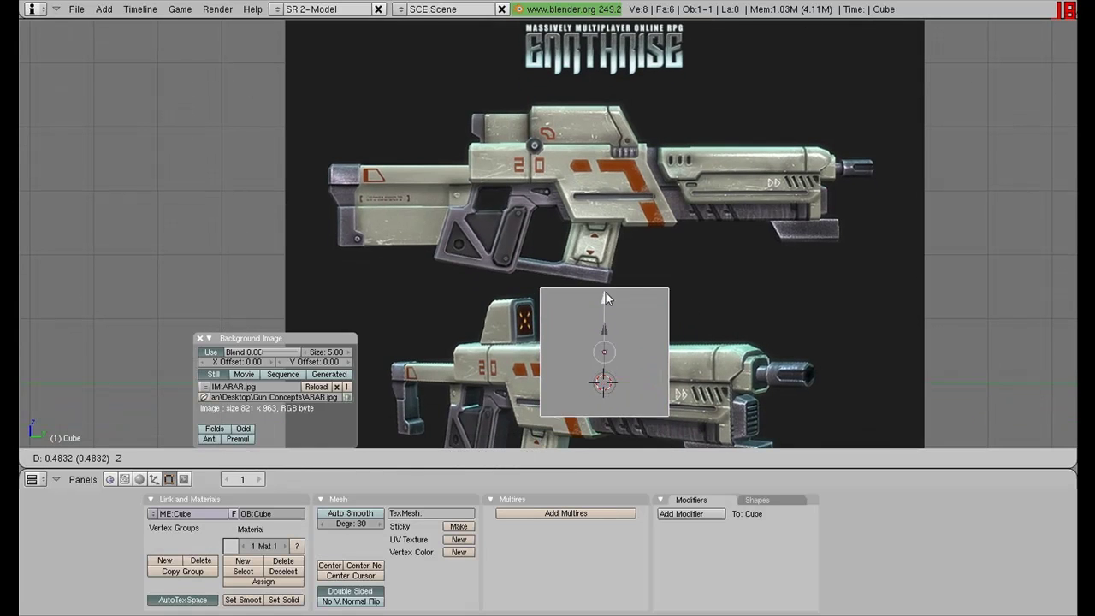
click(627, 160)
shift+middle_drag(705, 116, 690, 222)
scroll(691, 229, up, 1)
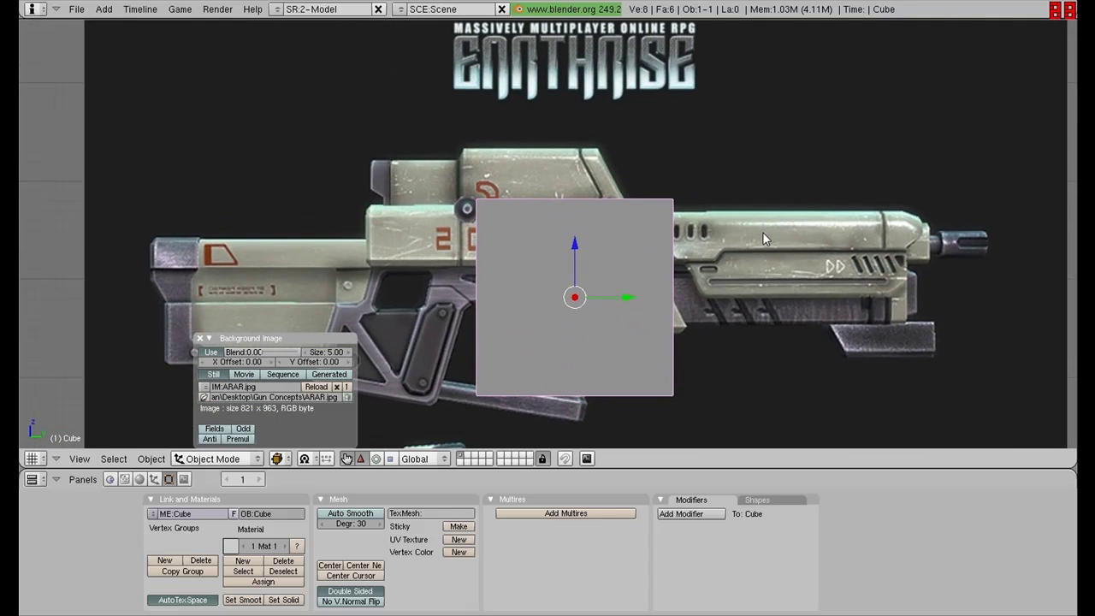
key(z)
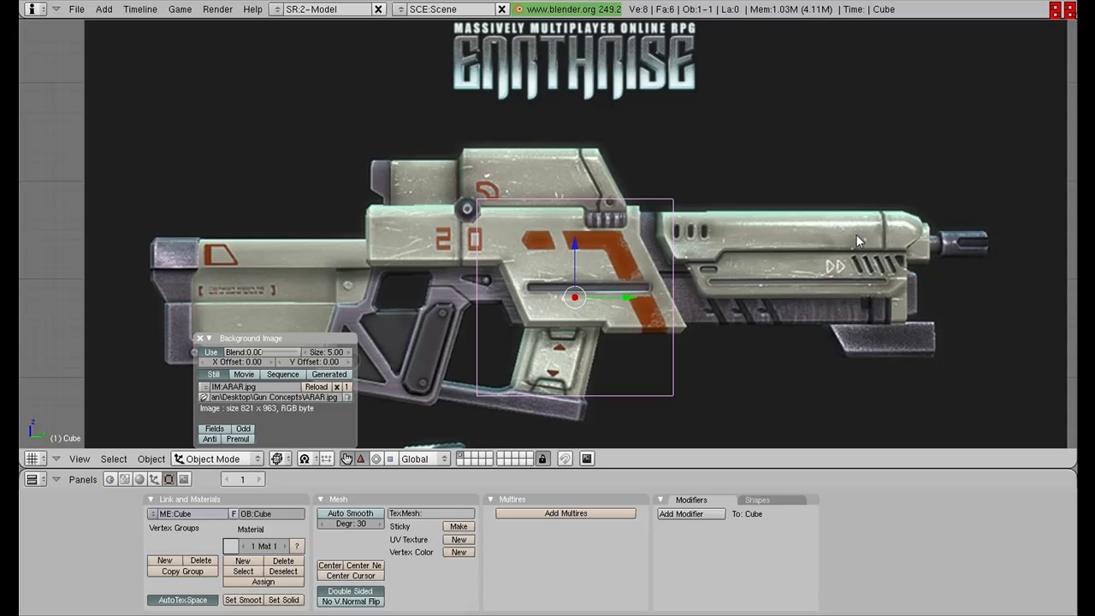
- Scale the cube down uniformly and reposition it along Z and Y over the rifle's orange-striped middle section
key(s)
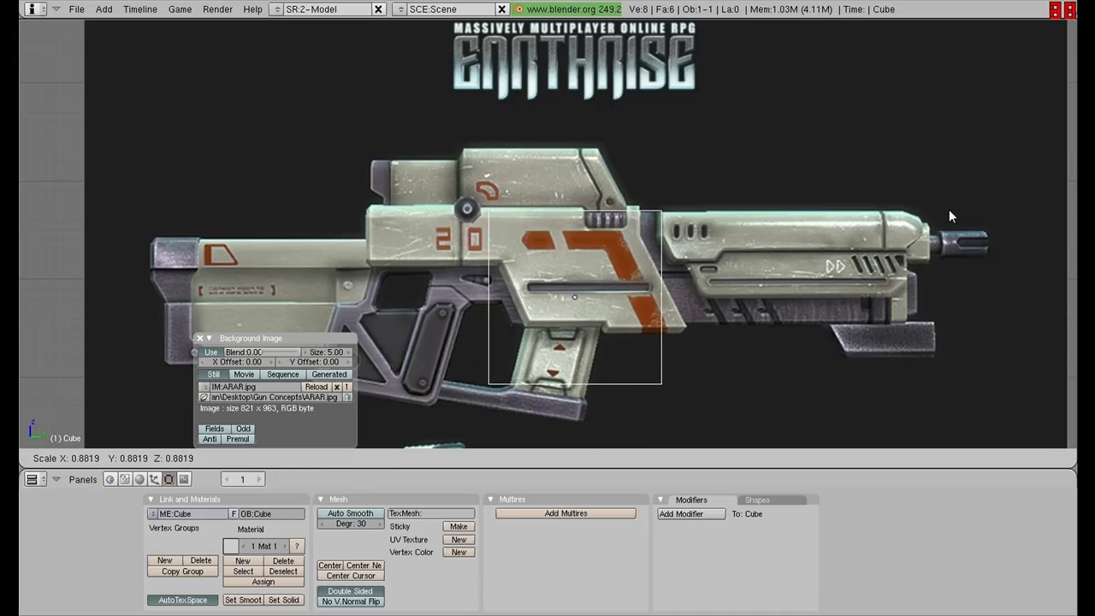
key(Escape)
key(s)
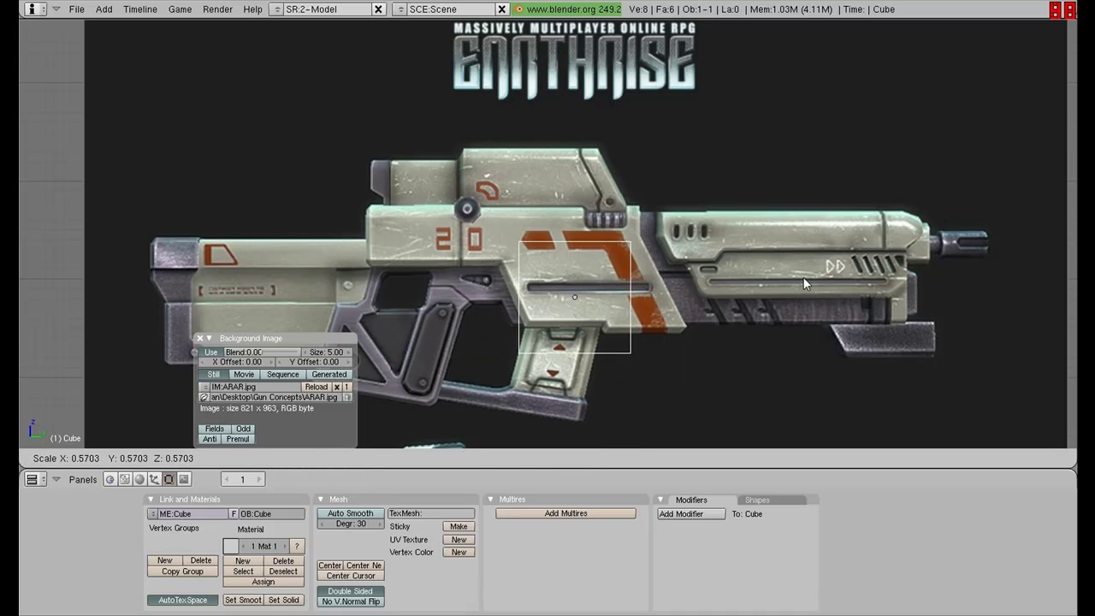
click(746, 312)
key(g)
key(z)
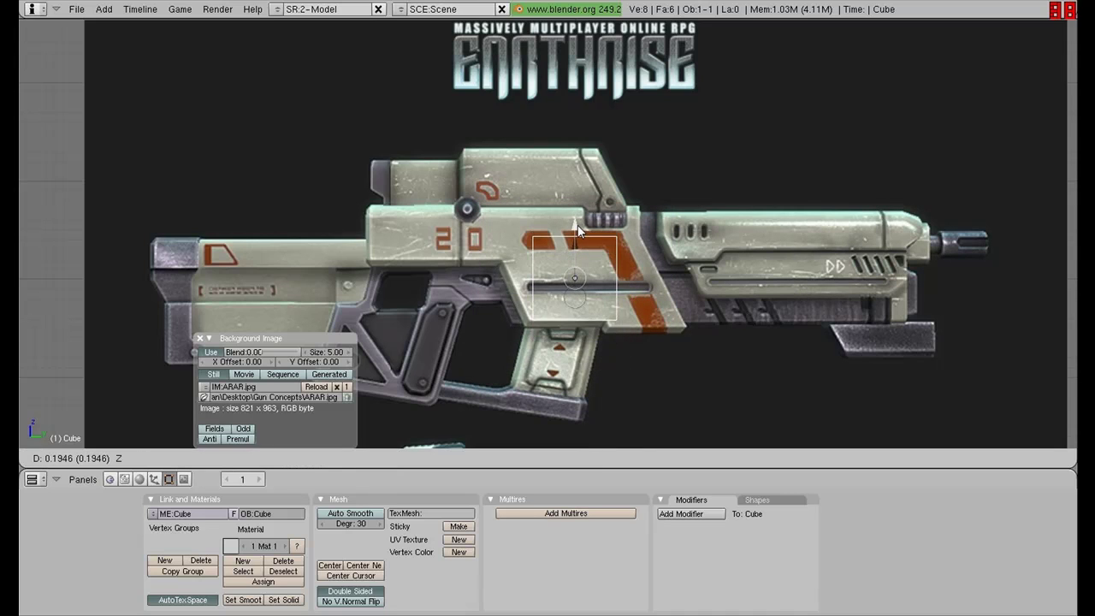
click(578, 225)
drag(626, 278, 623, 278)
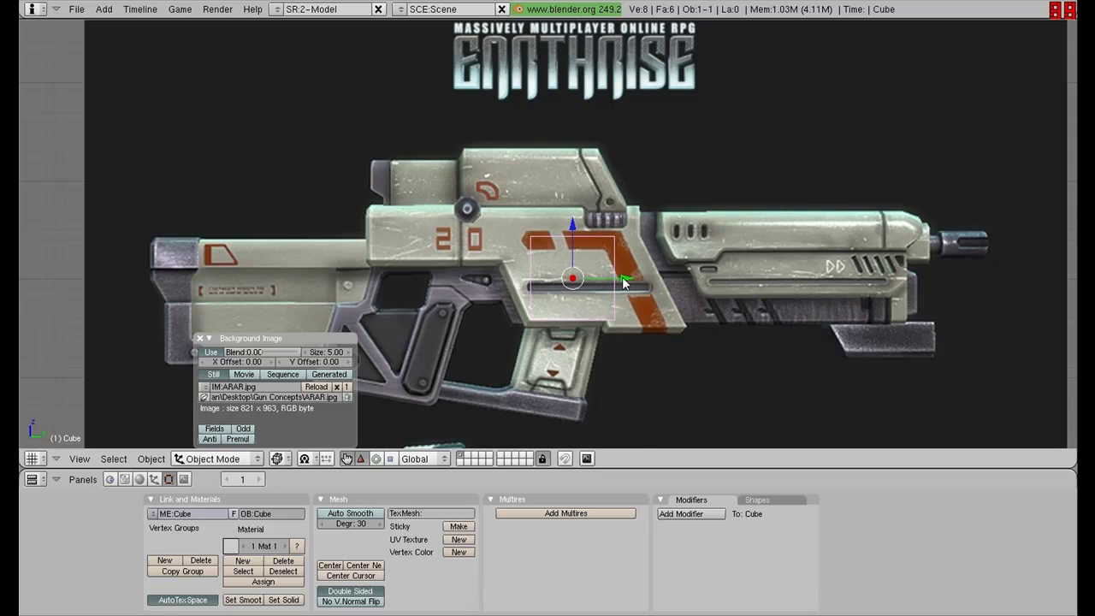
- Narrow the cube along the Y axis and shift it slightly along Y toward the rifle's stock
key(s)
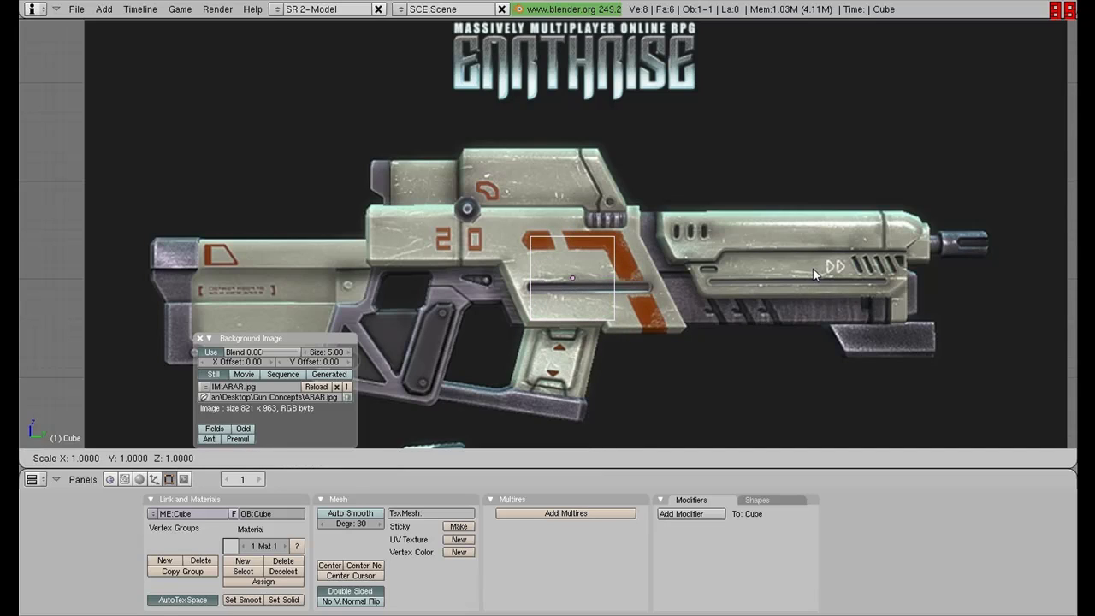
key(x)
key(y)
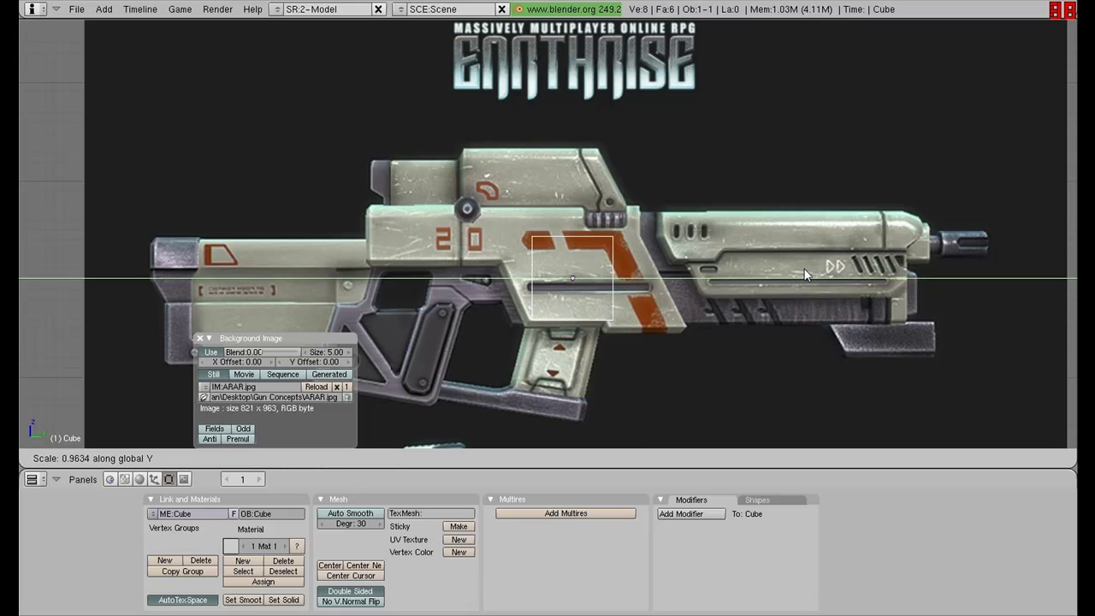
click(784, 268)
key(g)
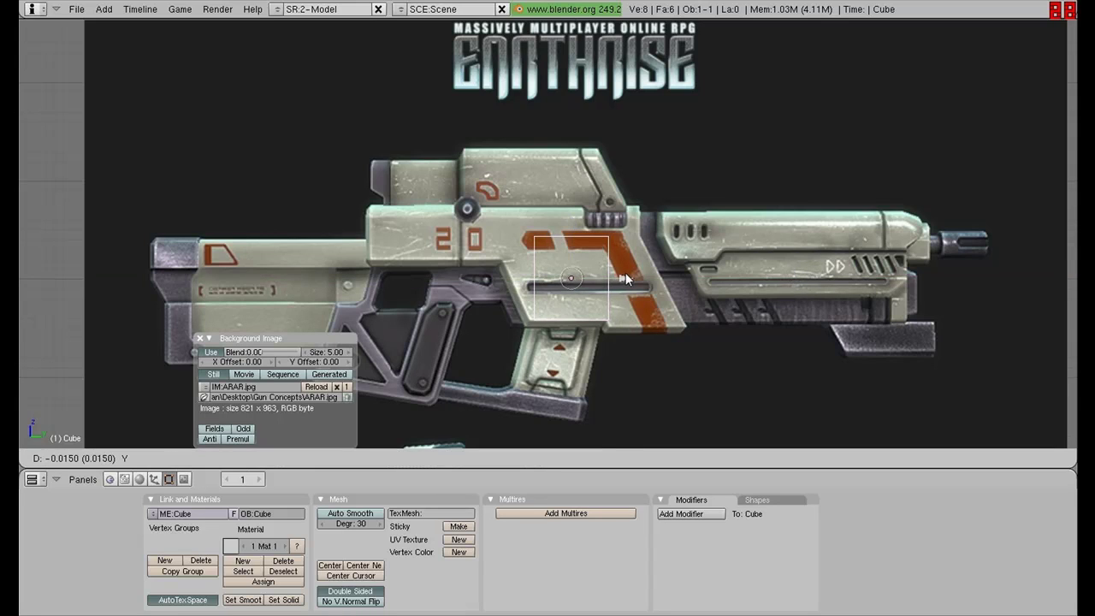
click(621, 272)
- In edit mode, lower the cube's top vertices along Z by about 0.21, just below the rifle's upper orange stripe
key(Tab)
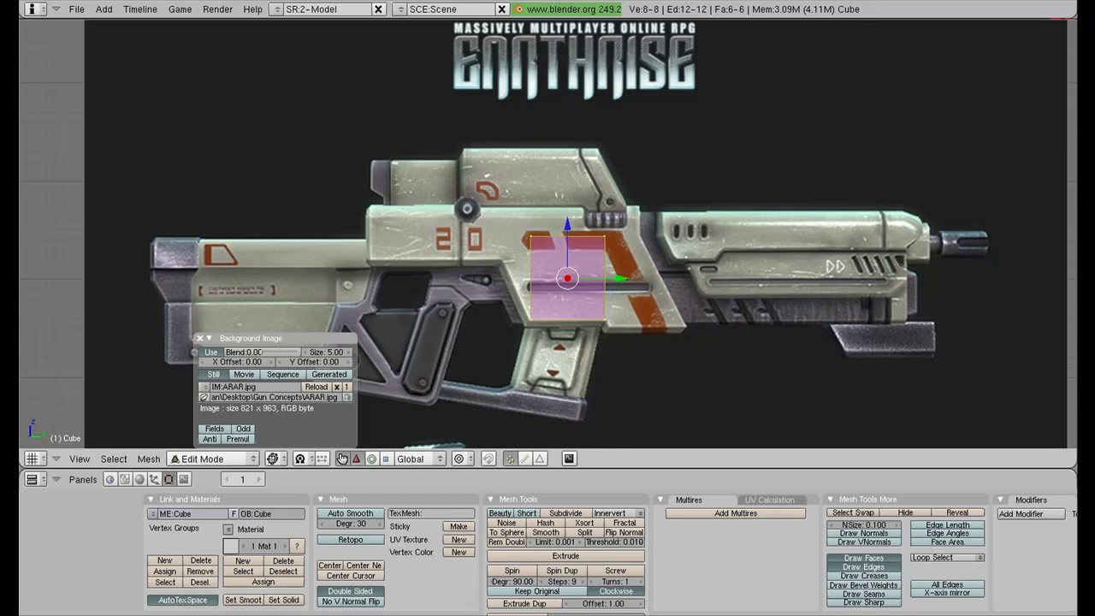
key(a)
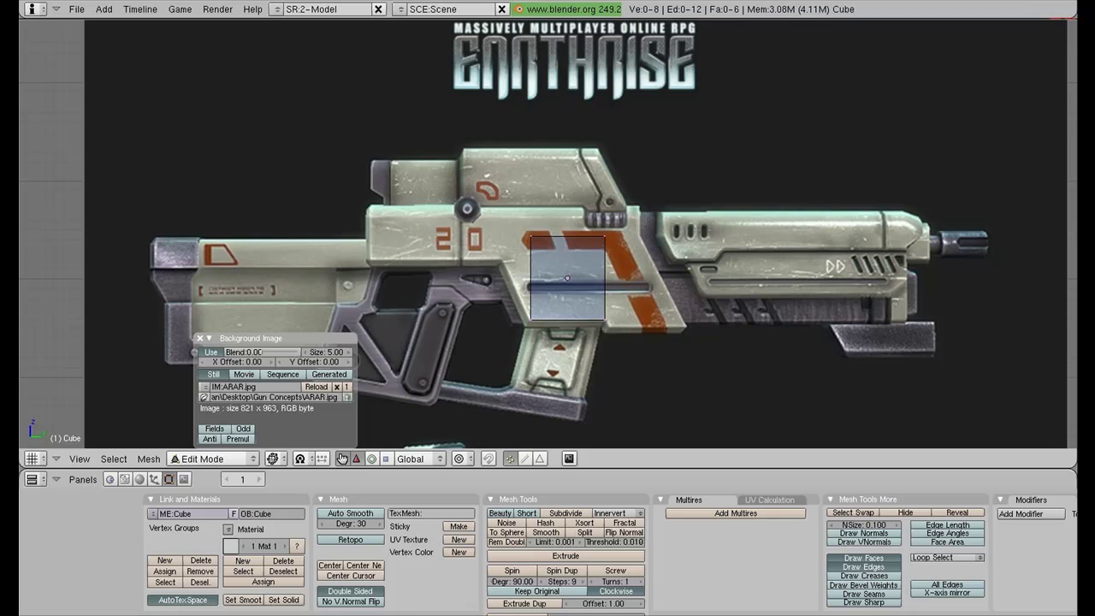
key(a)
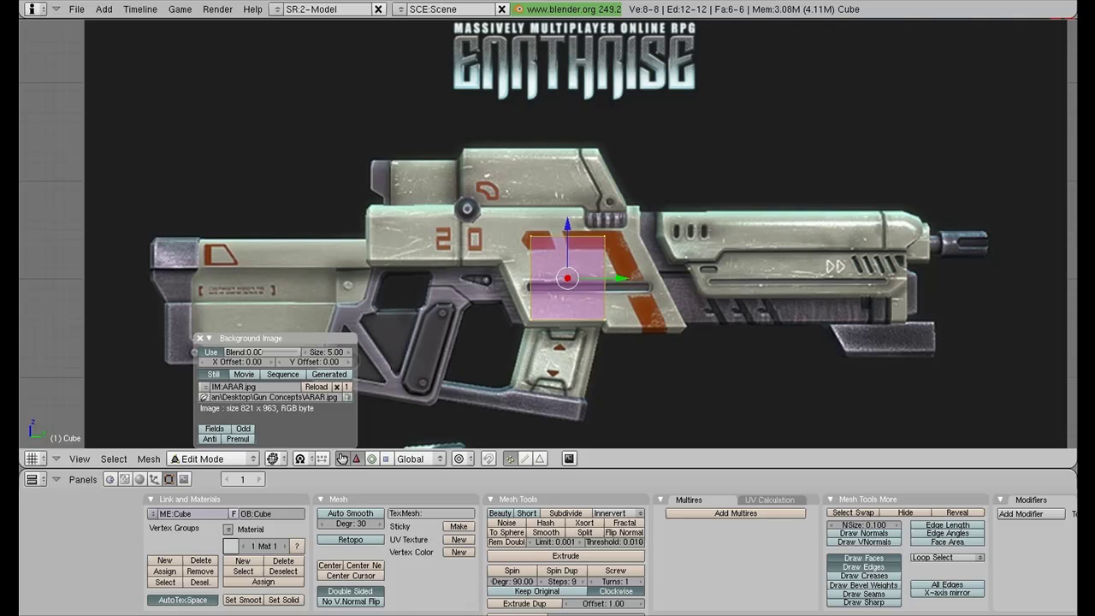
key(a)
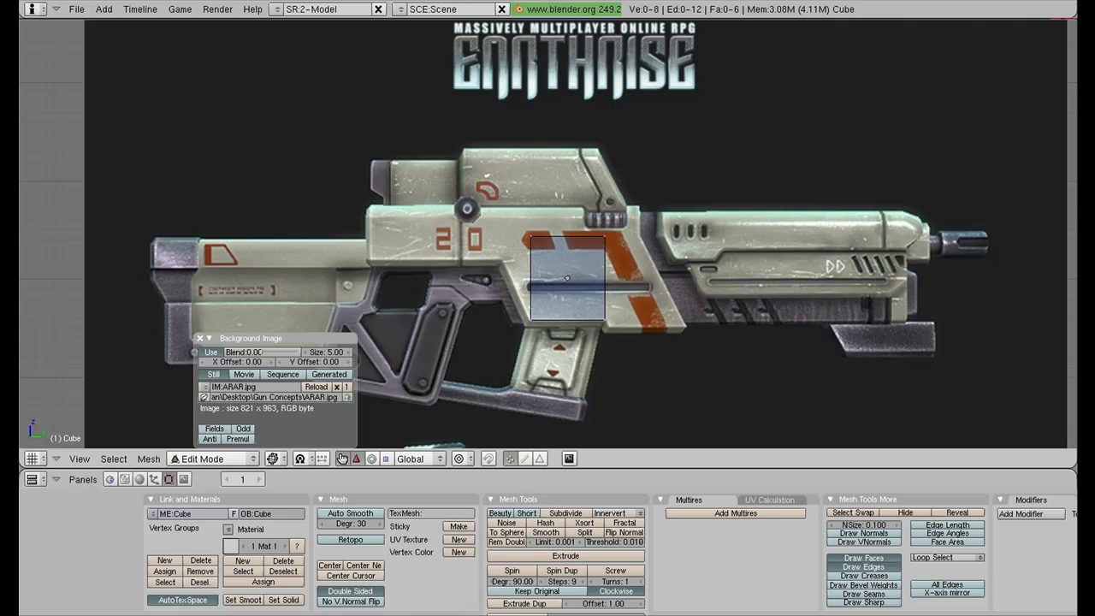
key(b)
drag(505, 211, 631, 259)
key(g)
key(z)
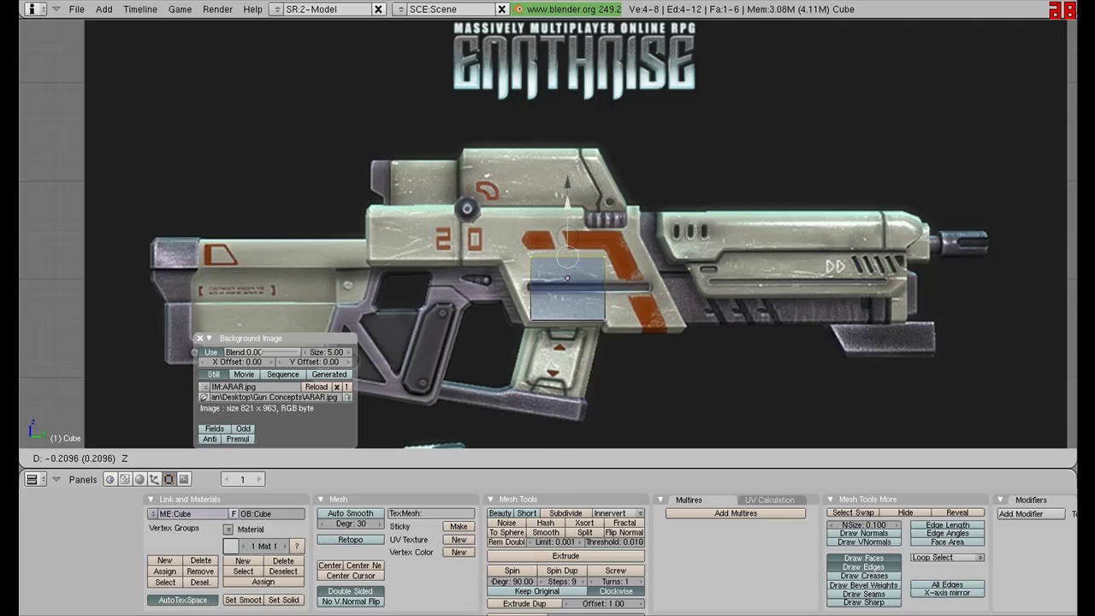
key(Return)
key(a)
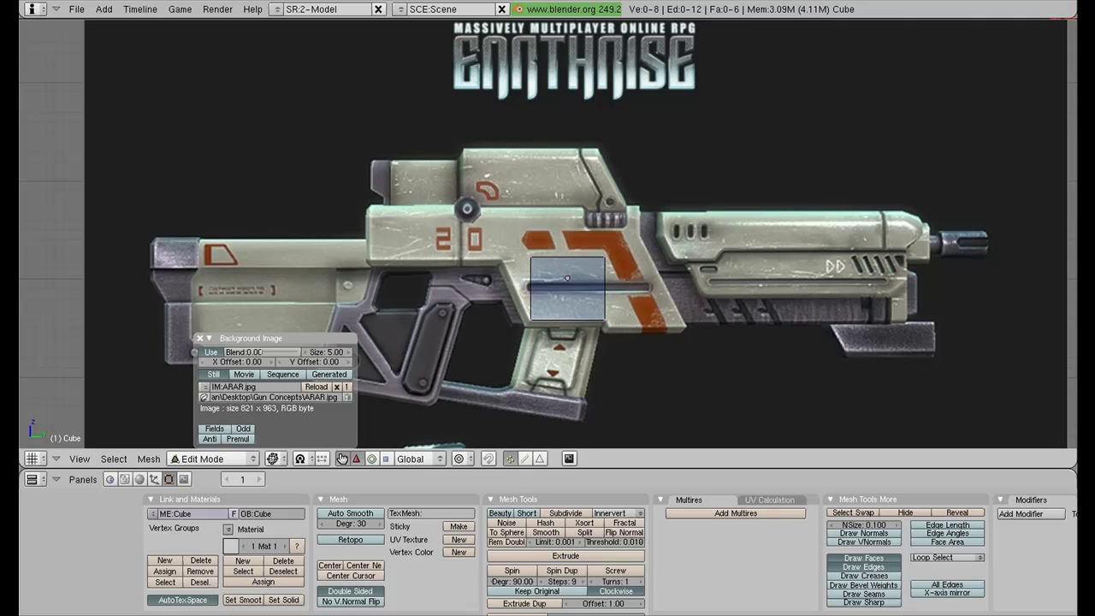
- Move the top vertices on the stock side along Y toward the stock to match the body's slanted rear edge
key(b)
drag(511, 238, 552, 272)
key(g)
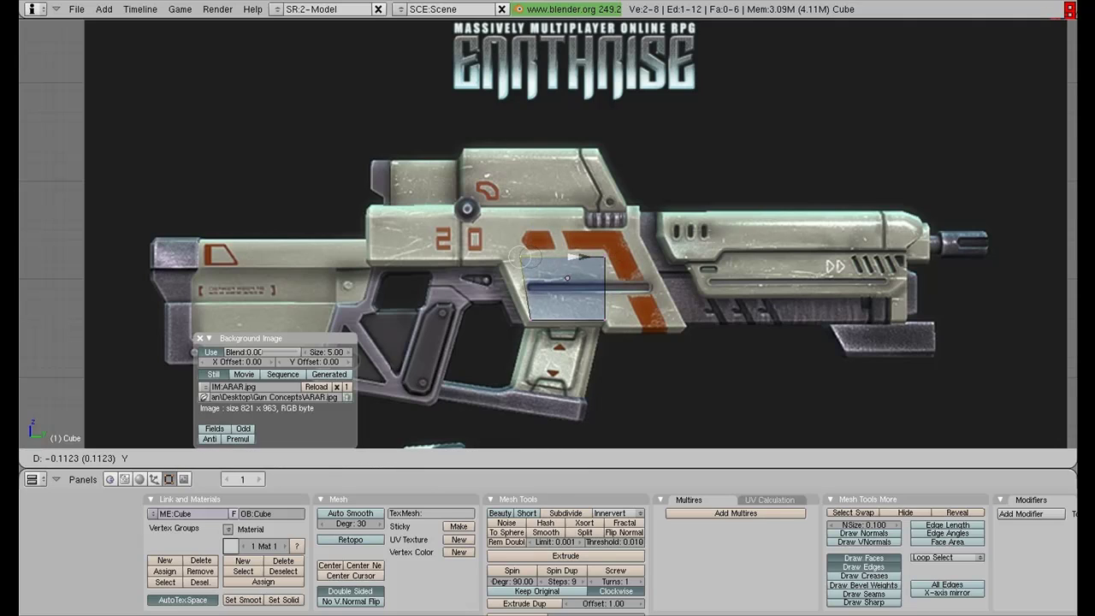
key(Return)
key(a)
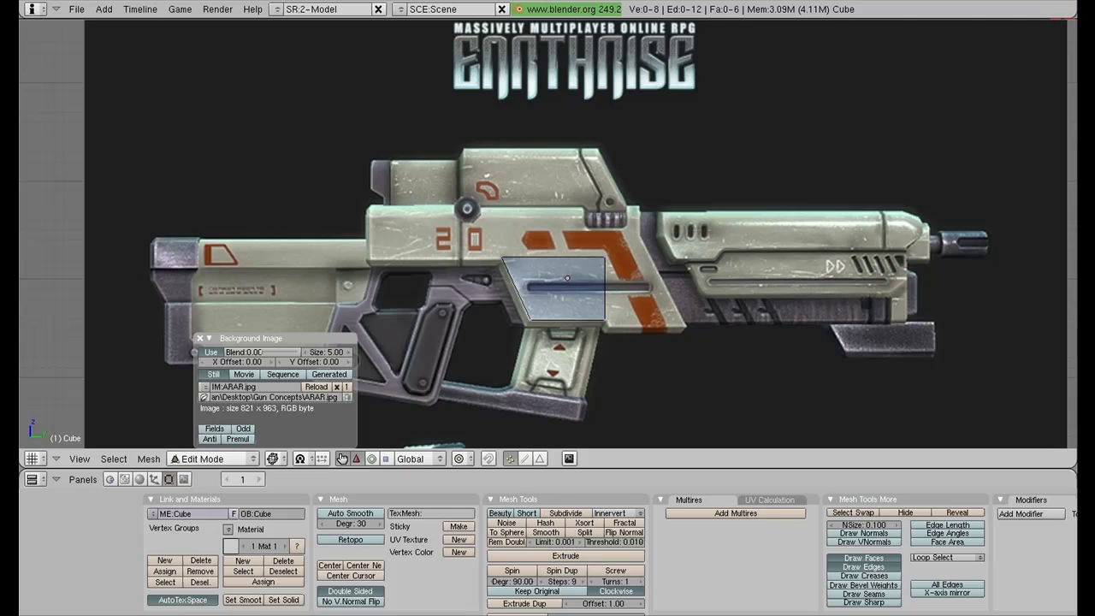
- Lower all the top vertices slightly along Z to align them with the lower edge of the "20" section
key(b)
drag(488, 239, 622, 276)
key(g)
key(z)
key(Return)
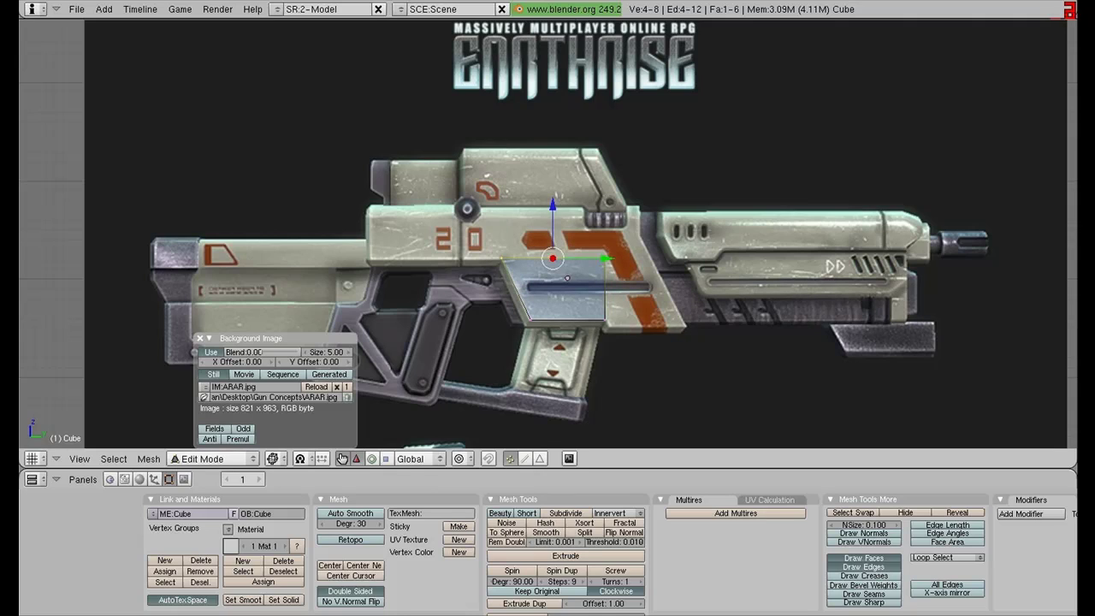
key(a)
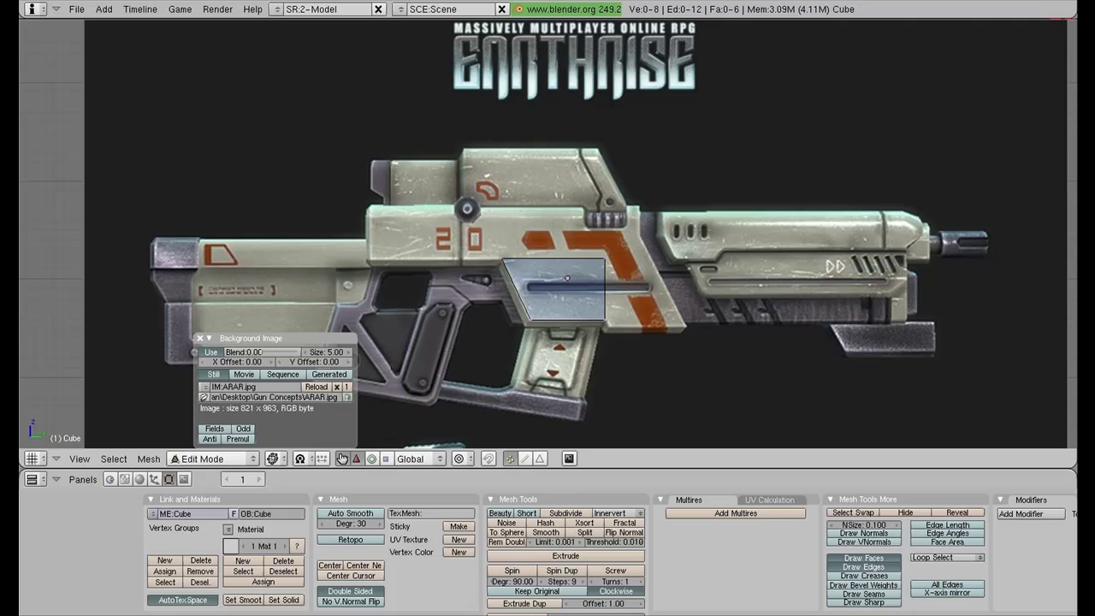
- Extrude the barrel-side face forward a very short distance to form a narrow strip
key(b)
drag(584, 241, 629, 340)
key(e)
key(Return)
key(Return)
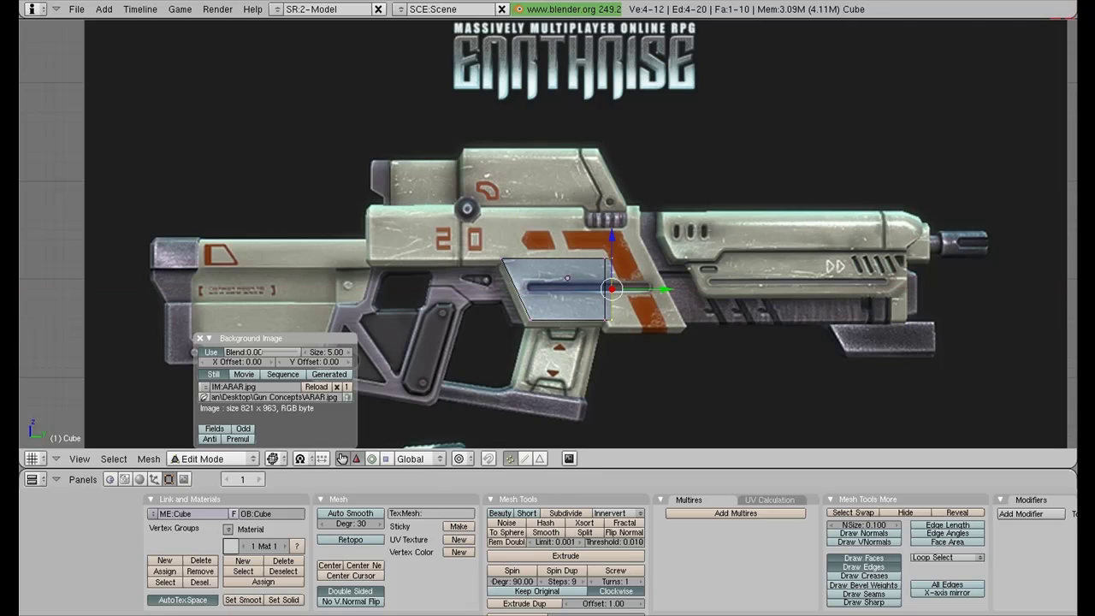
- Lower the narrow strip's bottom front vertices to the body's lower edge and extrude the front face forward to the slot's end
key(a)
key(b)
drag(608, 307, 630, 339)
drag(611, 267, 629, 275)
key(b)
key(e)
key(Return)
key(a)
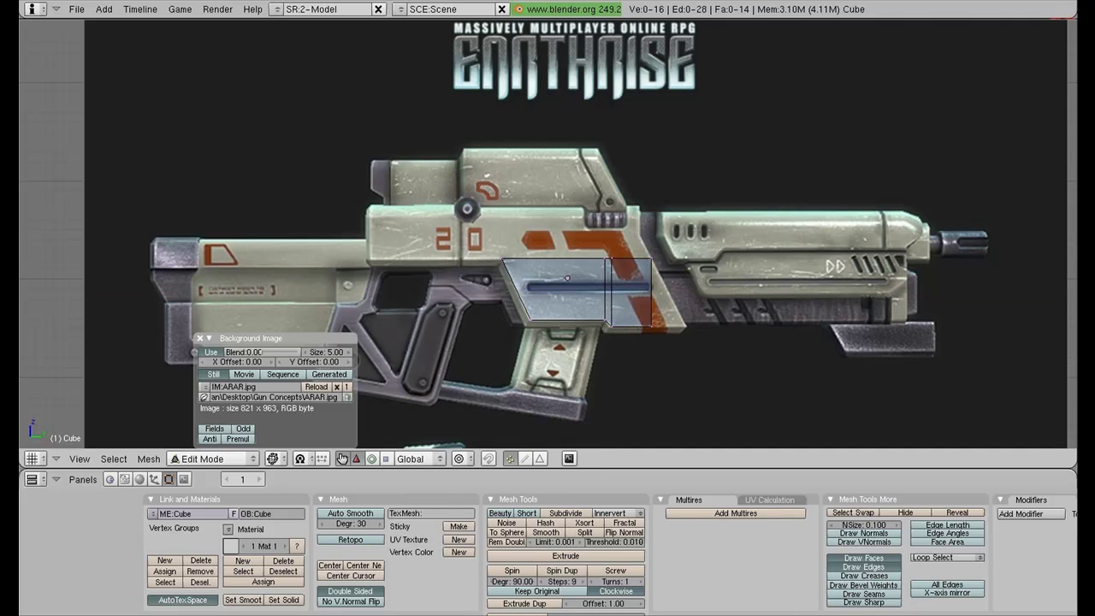
- Pull the lower front vertices toward the barrel to match the body's slanted front edge
right_click(651, 326)
drag(704, 326, 738, 326)
key(a)
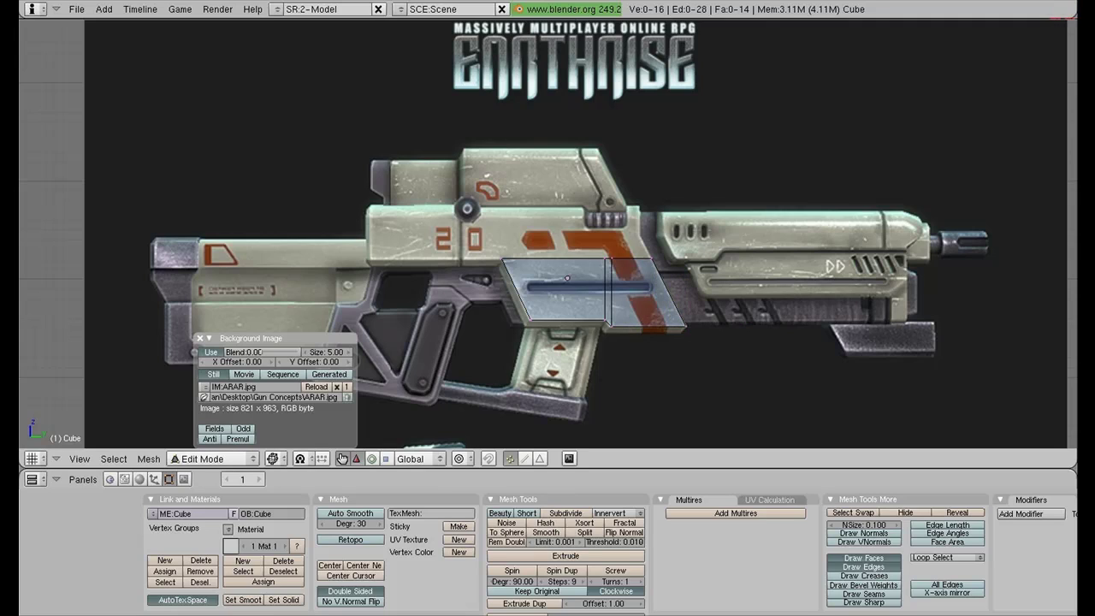
- Extrude all the top faces upward by about 0.29 to cover the rifle's upper orange stripe
key(b)
drag(484, 241, 676, 277)
key(e)
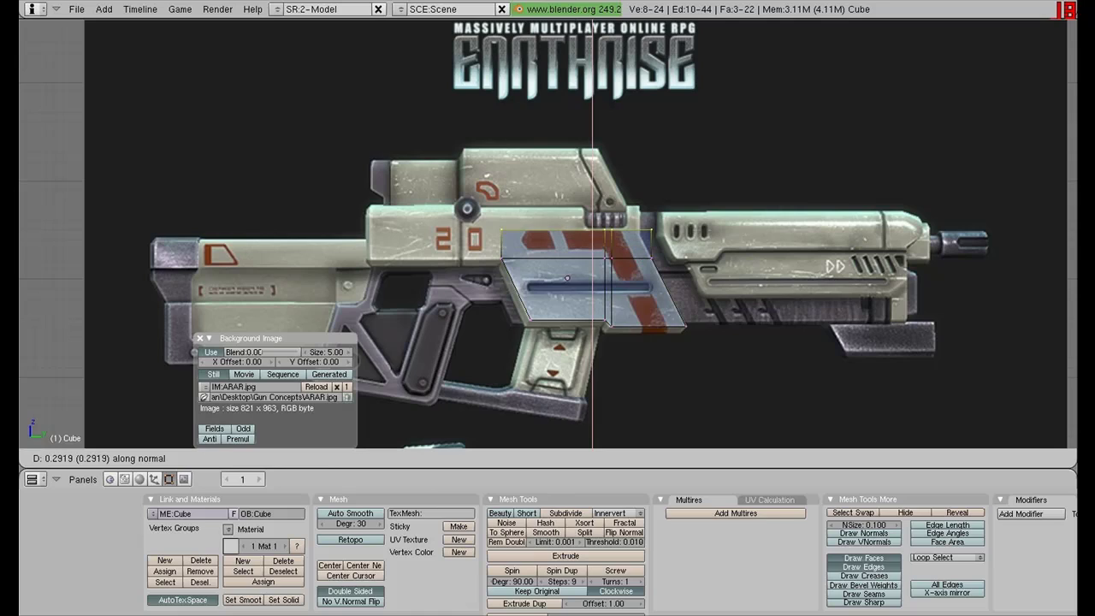
key(Return)
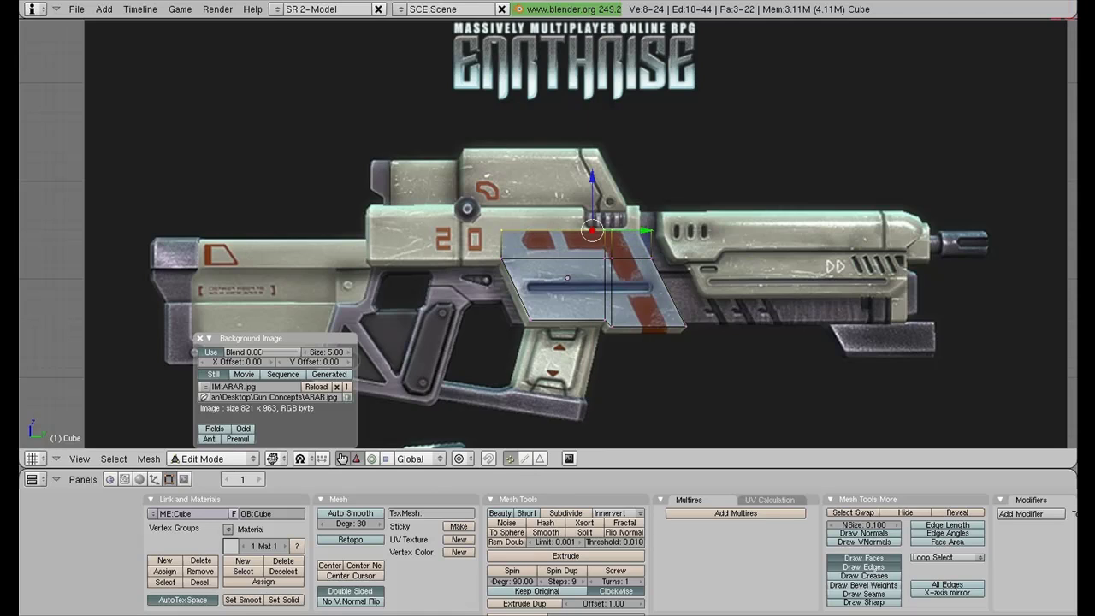
key(a)
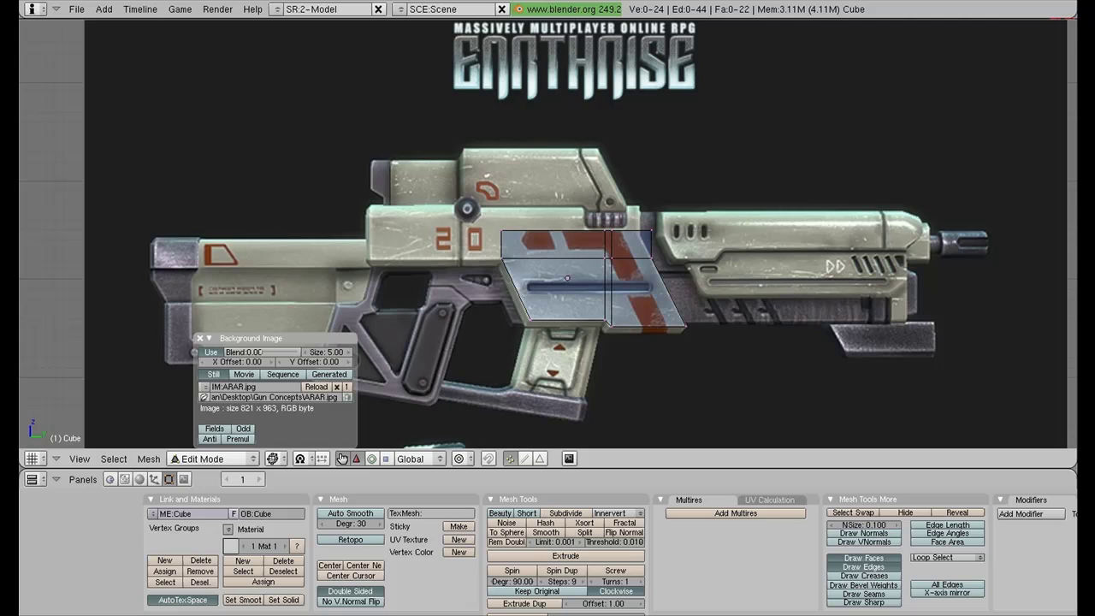
- Cut two vertical edge loops, one just behind the narrow strip and one midway through the front section
key(ctrl+r)
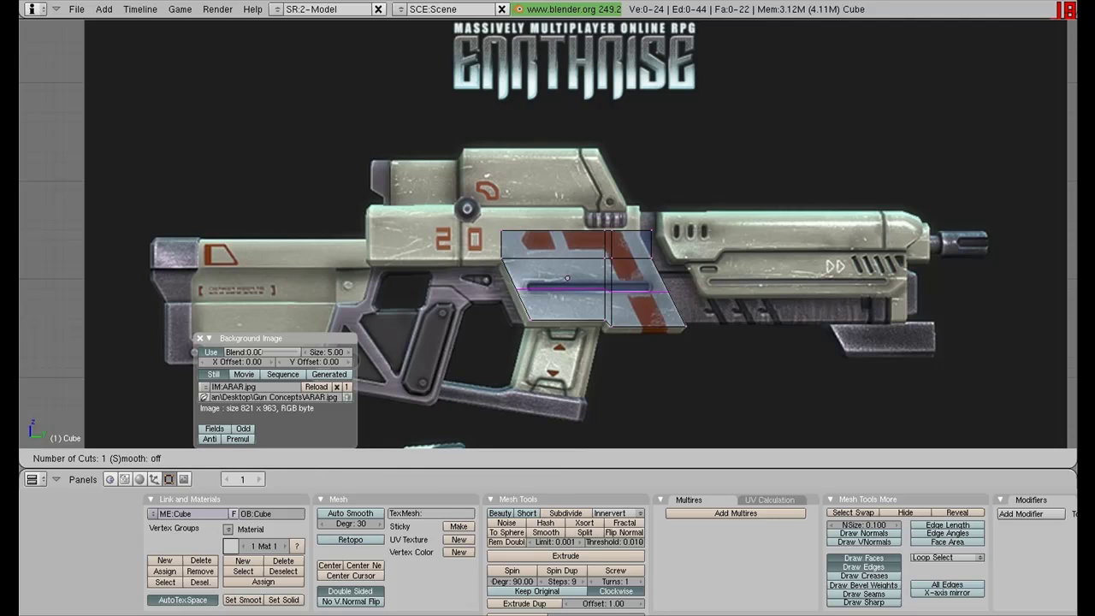
click(566, 278)
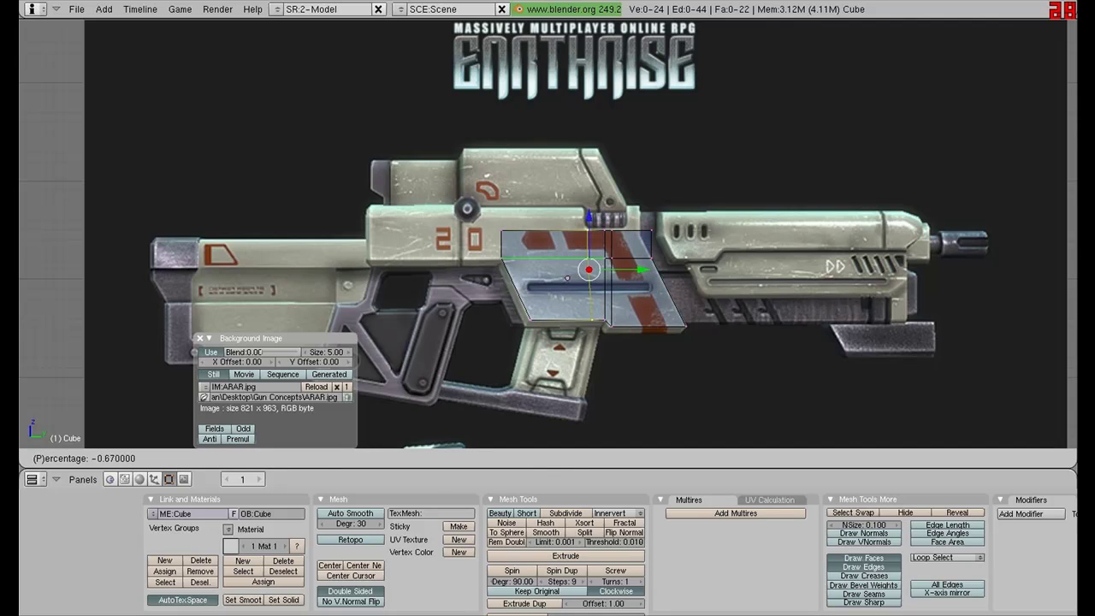
click(566, 278)
key(ctrl+r)
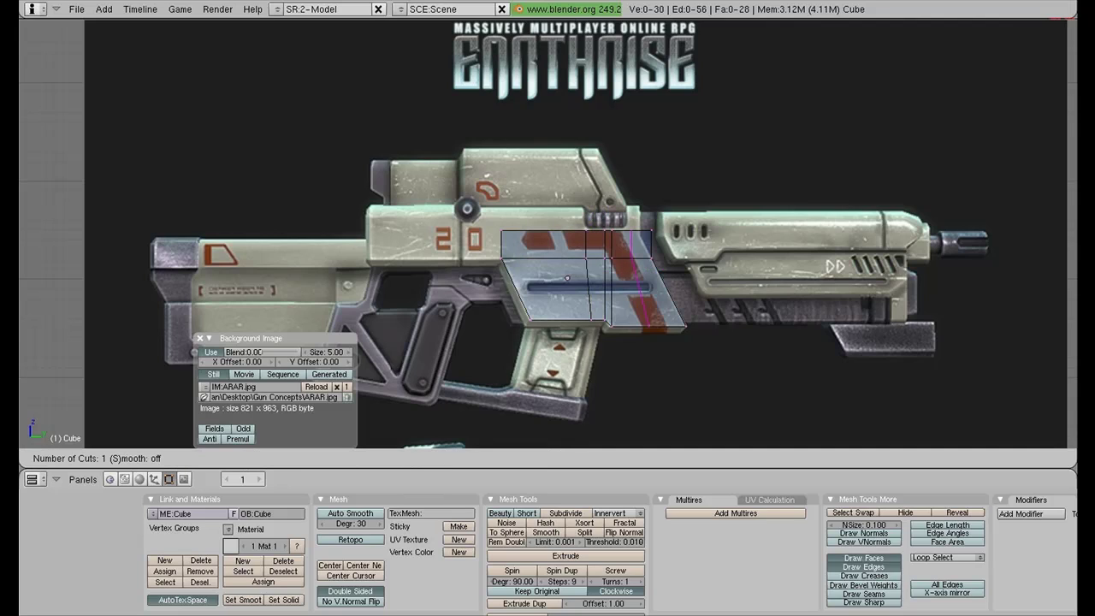
click(566, 278)
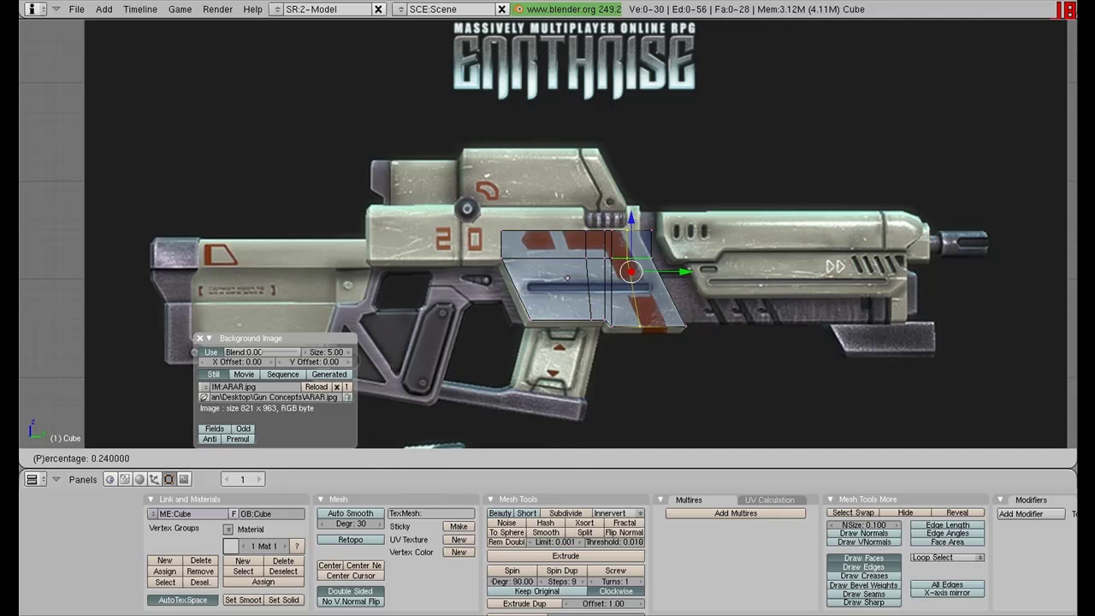
click(566, 278)
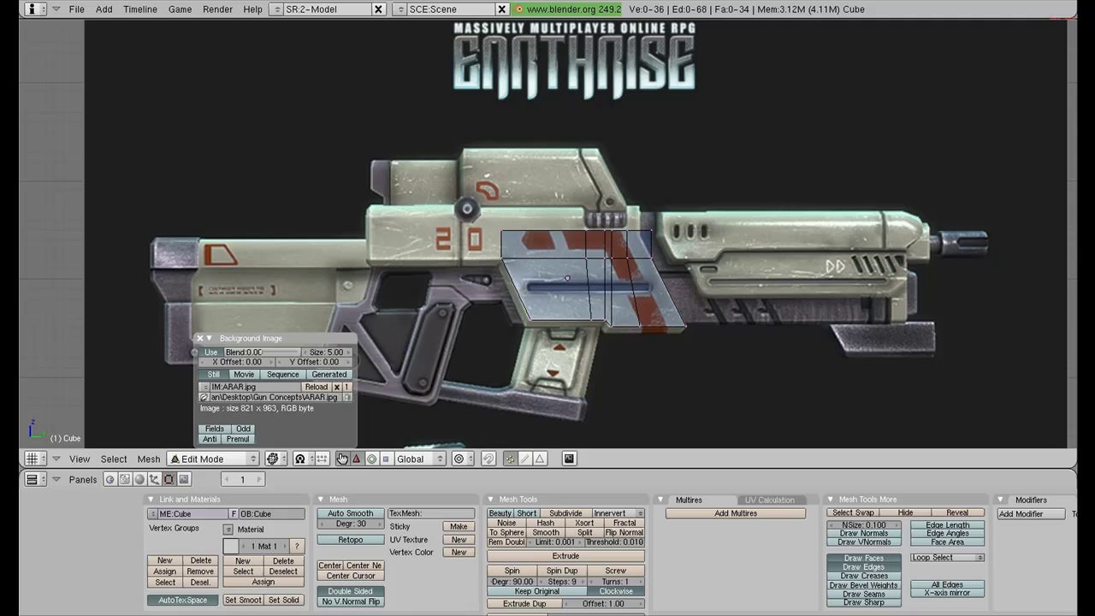
- Move the topmost front vertices along Y toward the stock so the upper front edge follows the rifle's slant
key(b)
drag(638, 218, 665, 242)
key(g)
key(y)
click(651, 241)
key(a)
- Extrude the frontmost top face upward twice to form the small tab in front of the ribbed block
key(b)
drag(619, 219, 648, 242)
key(e)
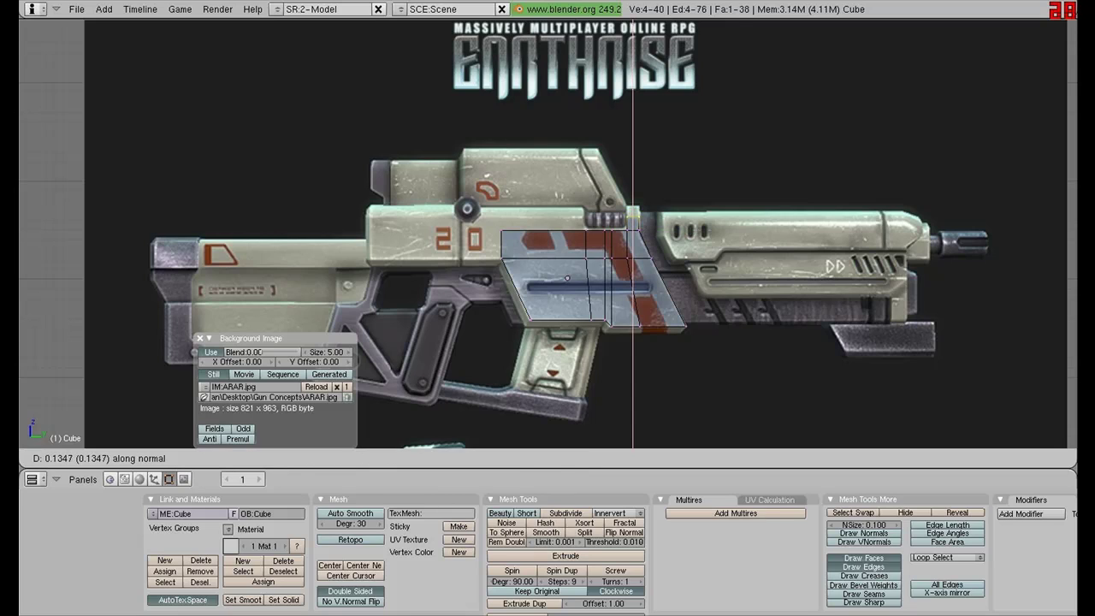
key(Return)
key(e)
key(Escape)
key(a)
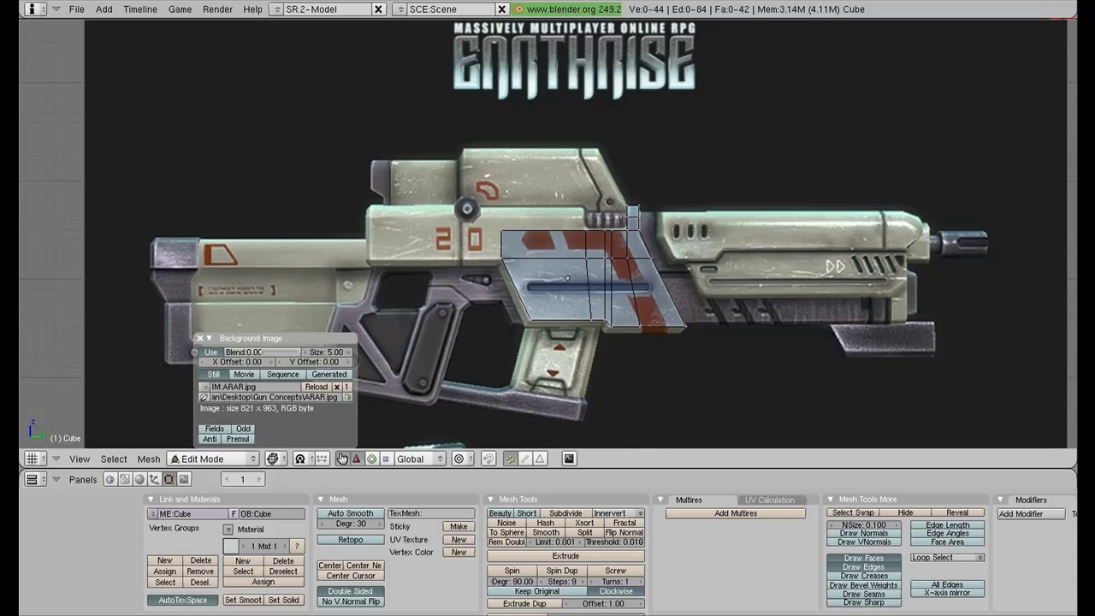
- Extrude the upper rear face toward the stock up to the rear end of the rifle's "20" section
key(b)
drag(484, 219, 519, 270)
key(e)
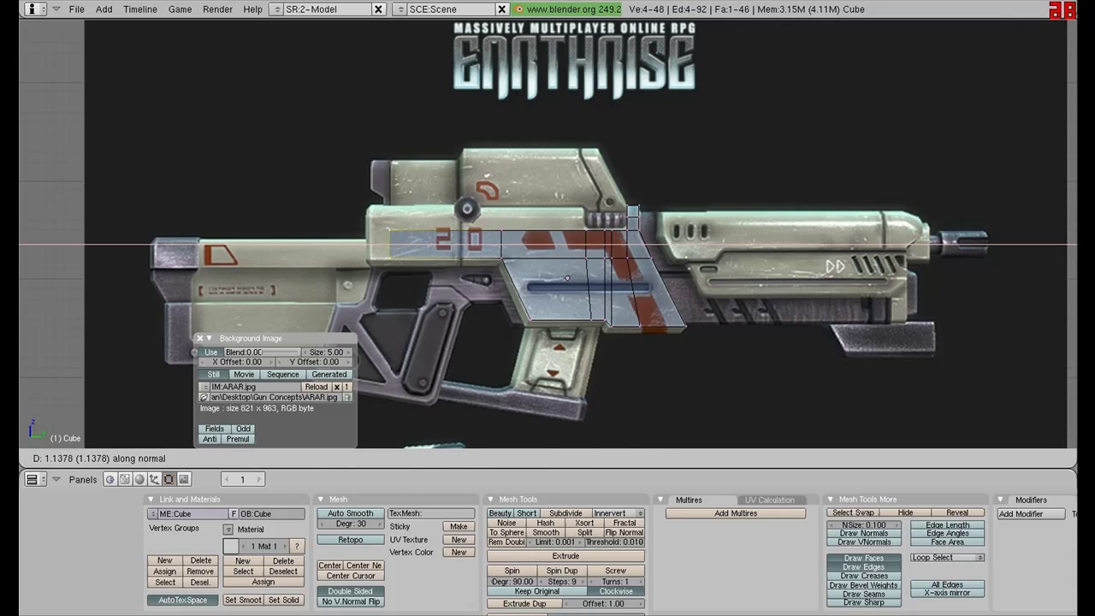
key(Return)
key(a)
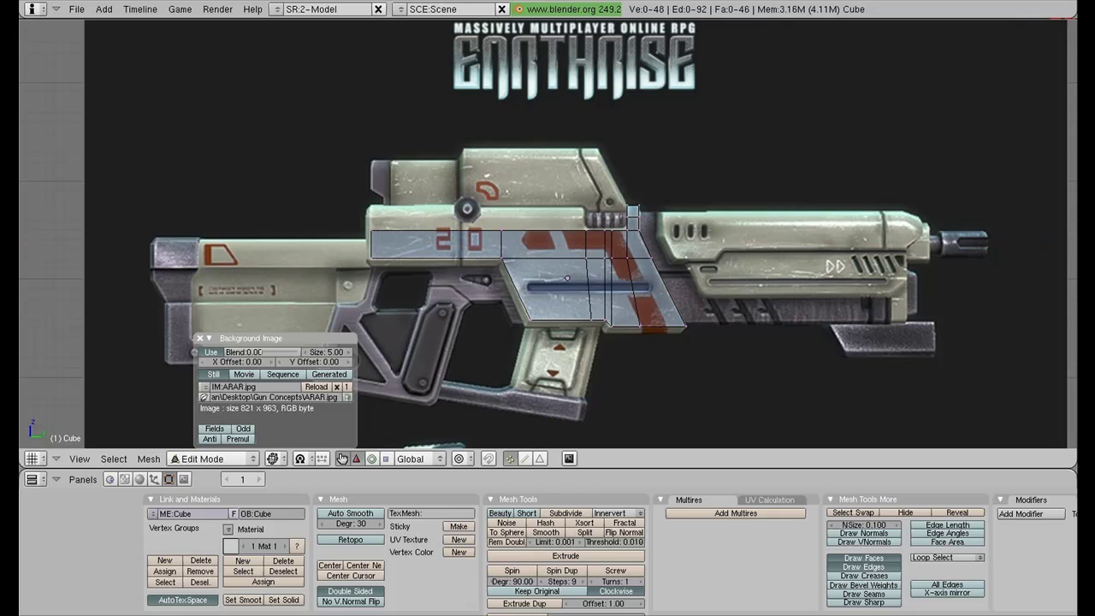
- Extrude the top faces behind the ribbed block upward to the upper edge of the rifle's "20" section
key(b)
drag(361, 218, 596, 242)
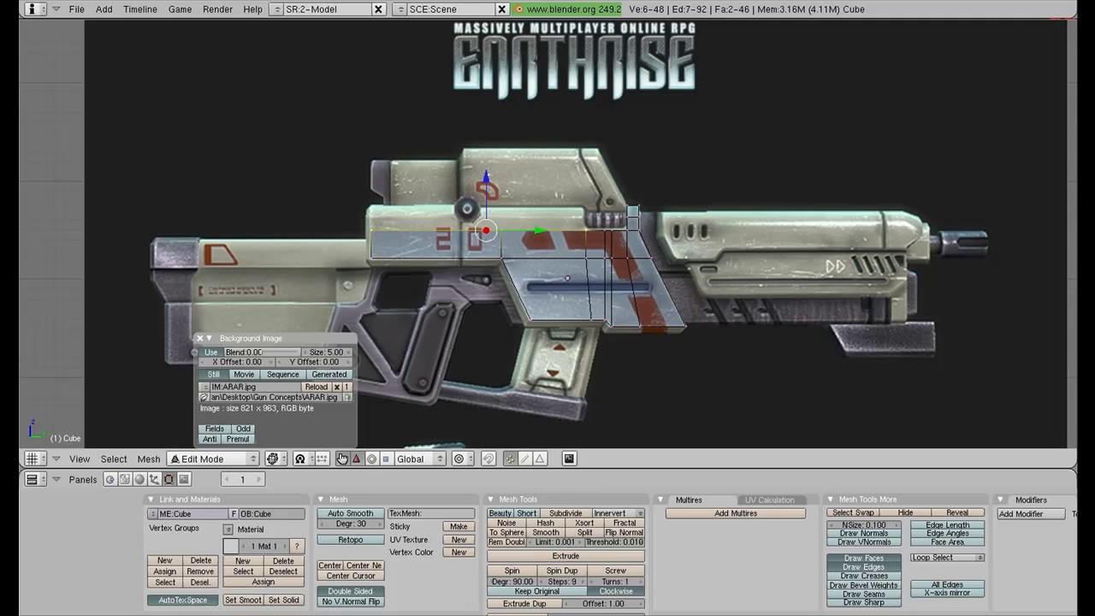
key(e)
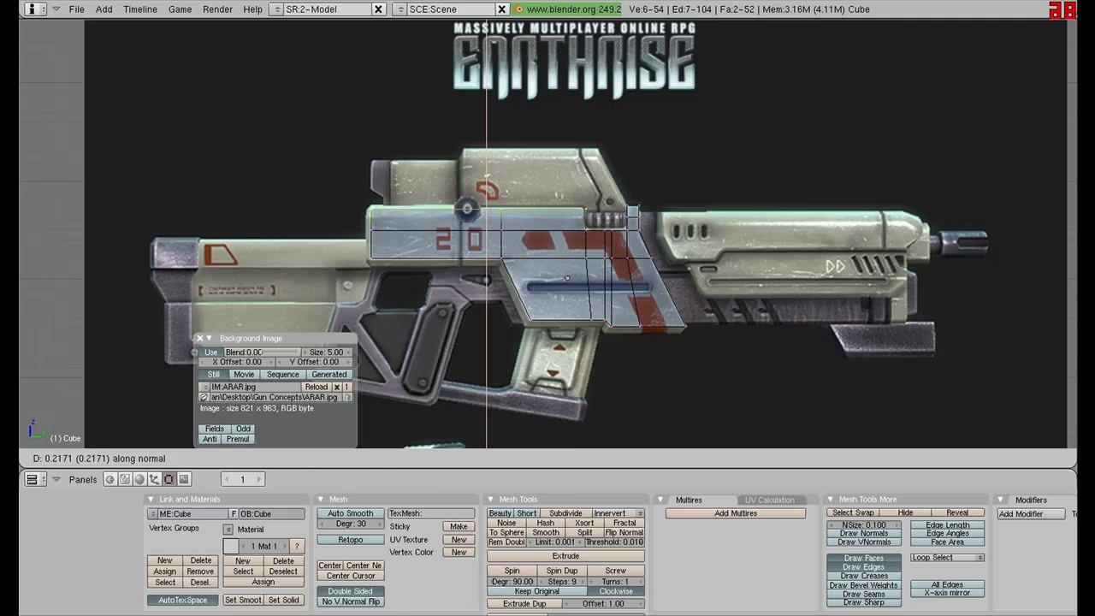
key(Return)
key(a)
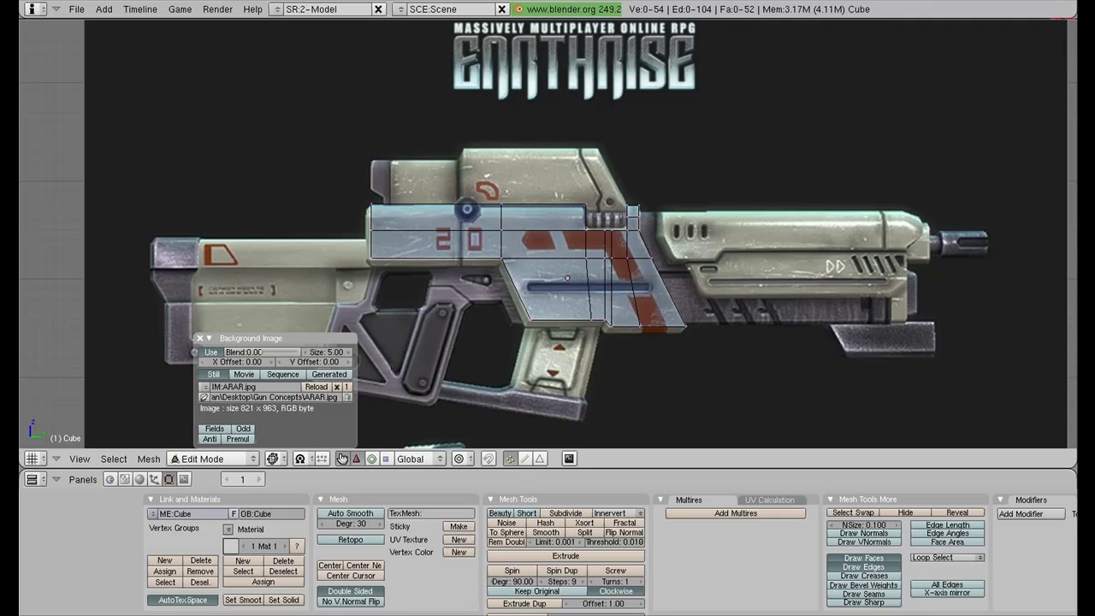
- Leave edit mode and examine how the mesh outline fits the rifle body in the reference image
key(Tab)
key(Tab)
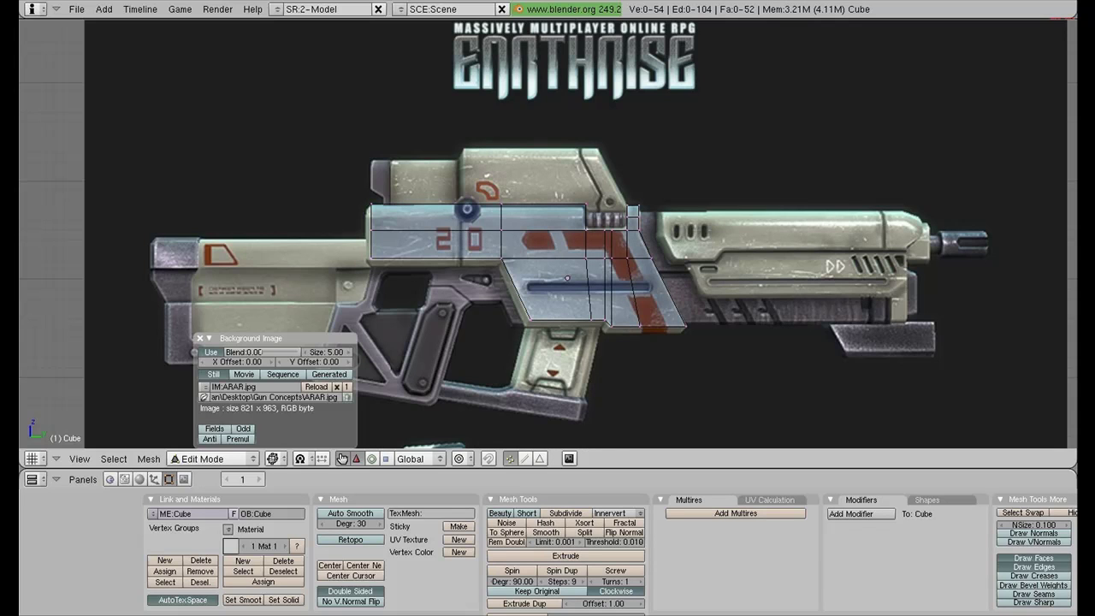
scroll(548, 234, up, 2)
scroll(547, 233, down, 3)
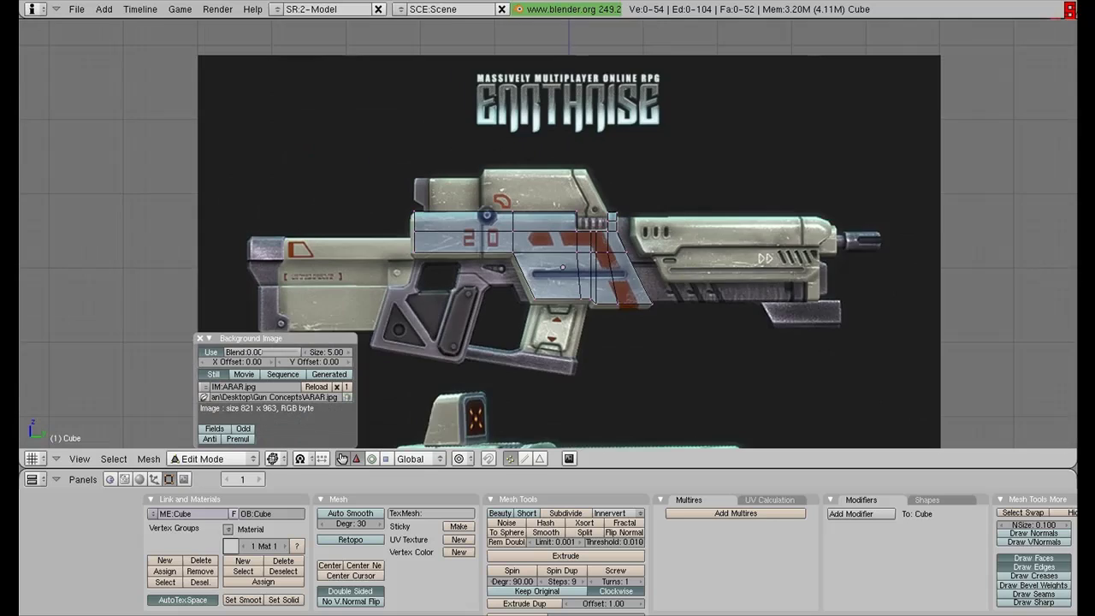
scroll(548, 248, up, 2)
scroll(547, 248, down, 2)
scroll(654, 231, up, 2)
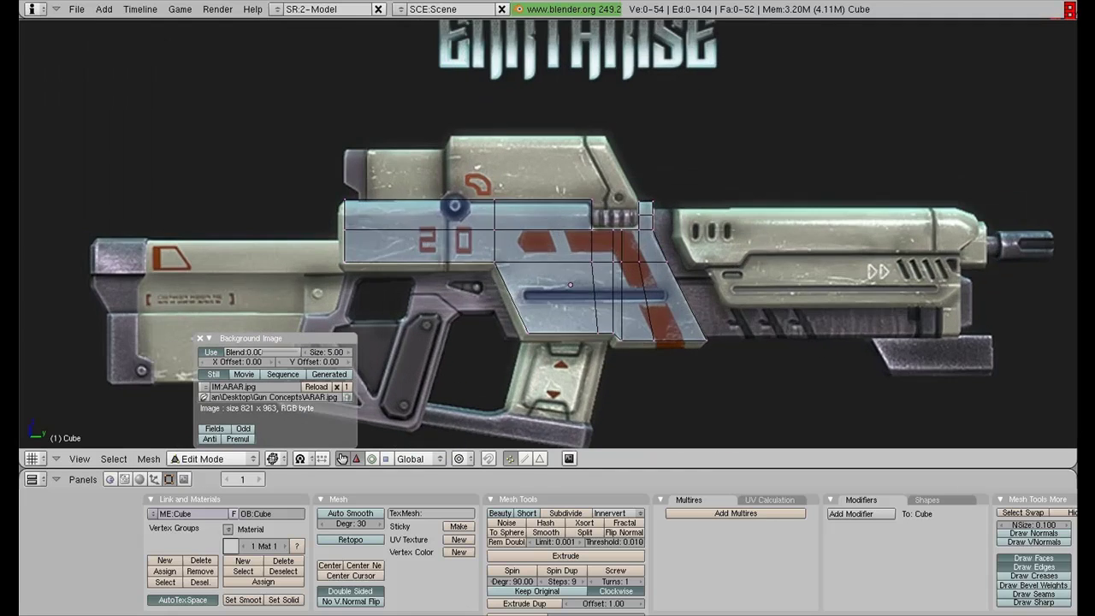
key(Tab)
scroll(654, 231, down, 2)
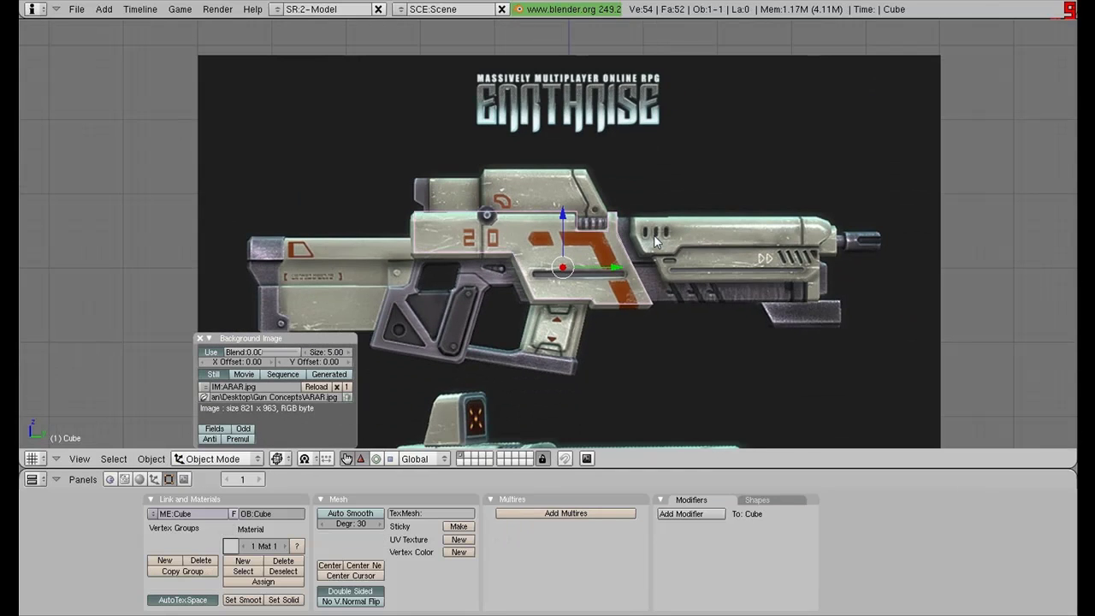
scroll(654, 234, down, 1)
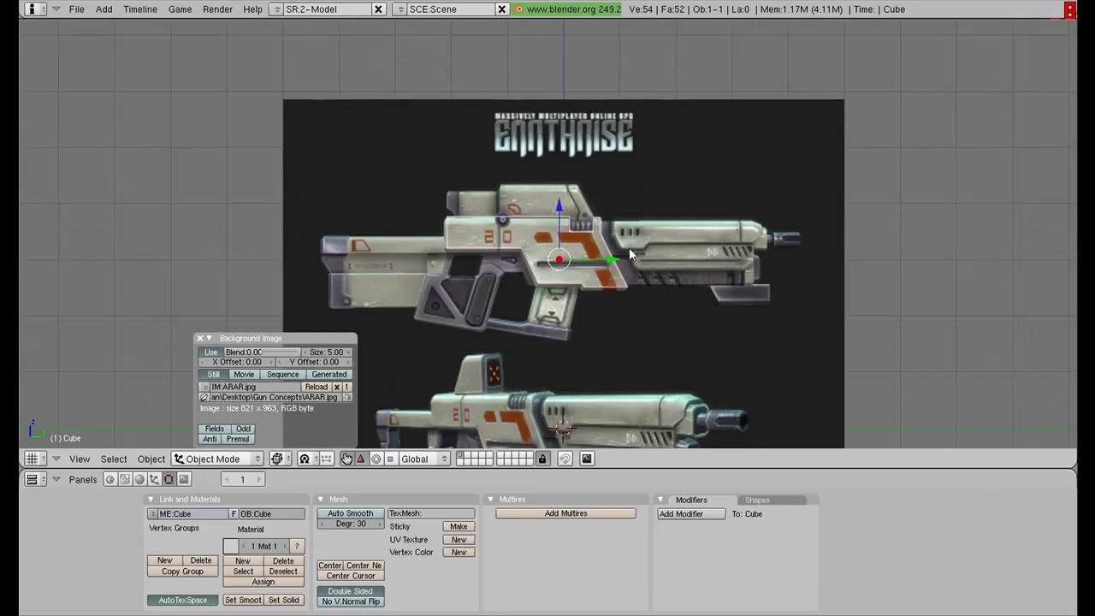
scroll(628, 248, up, 3)
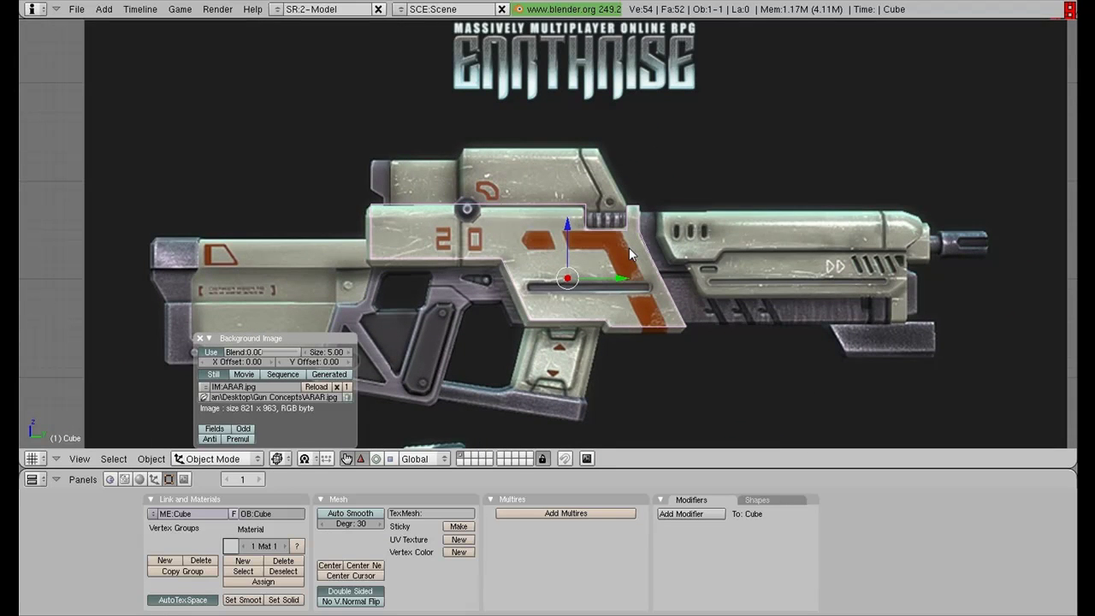
scroll(629, 247, up, 3)
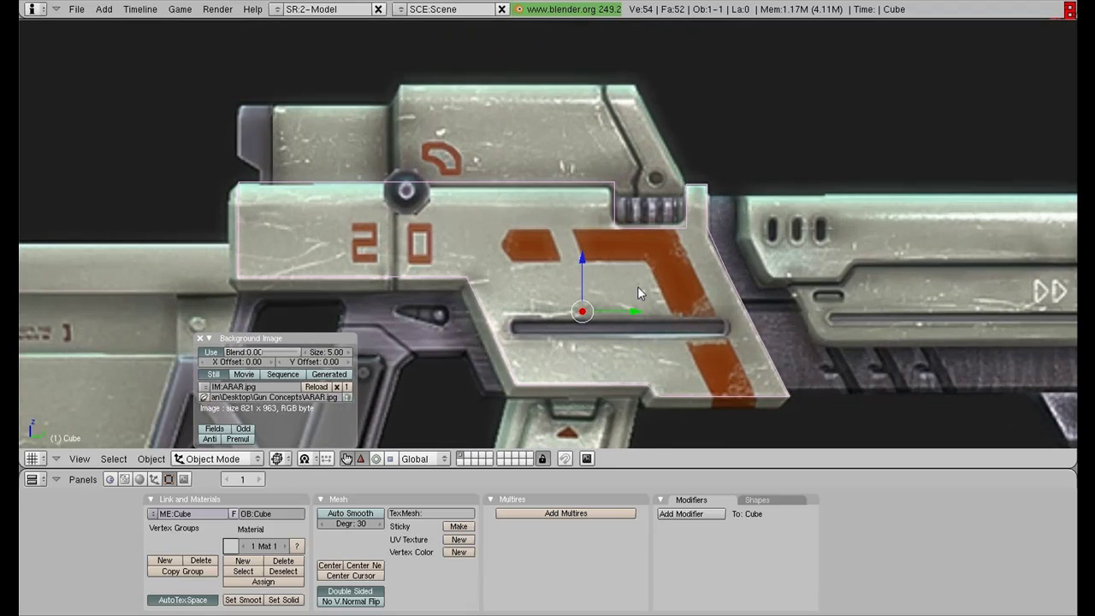
- Collapse the background image settings, add a Bevel modifier to the rifle body and show it in solid shading
scroll(637, 288, down, 2)
scroll(618, 328, down, 2)
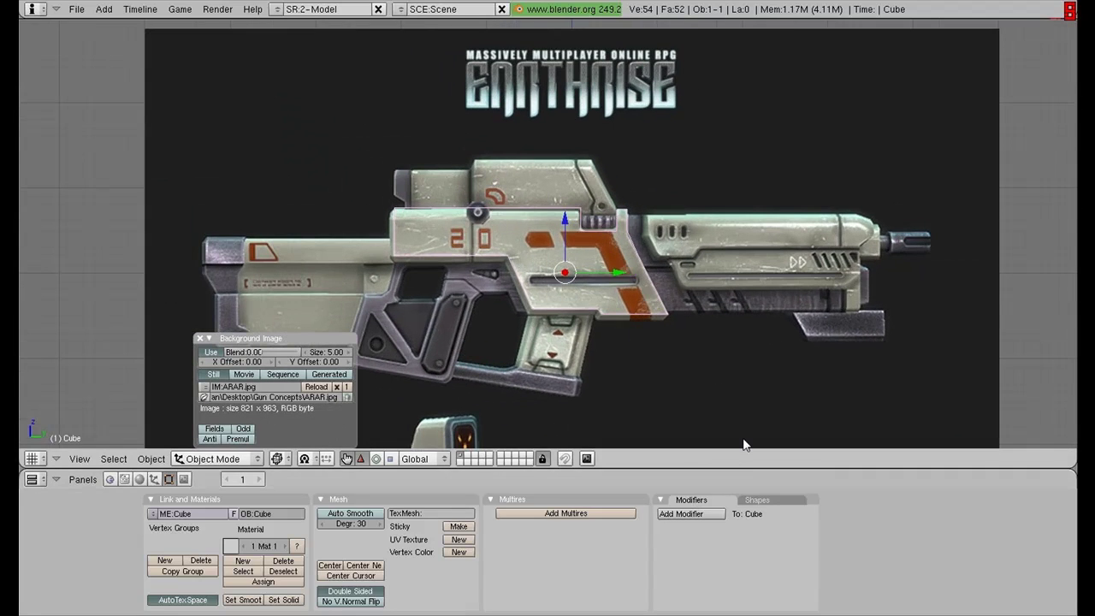
click(209, 338)
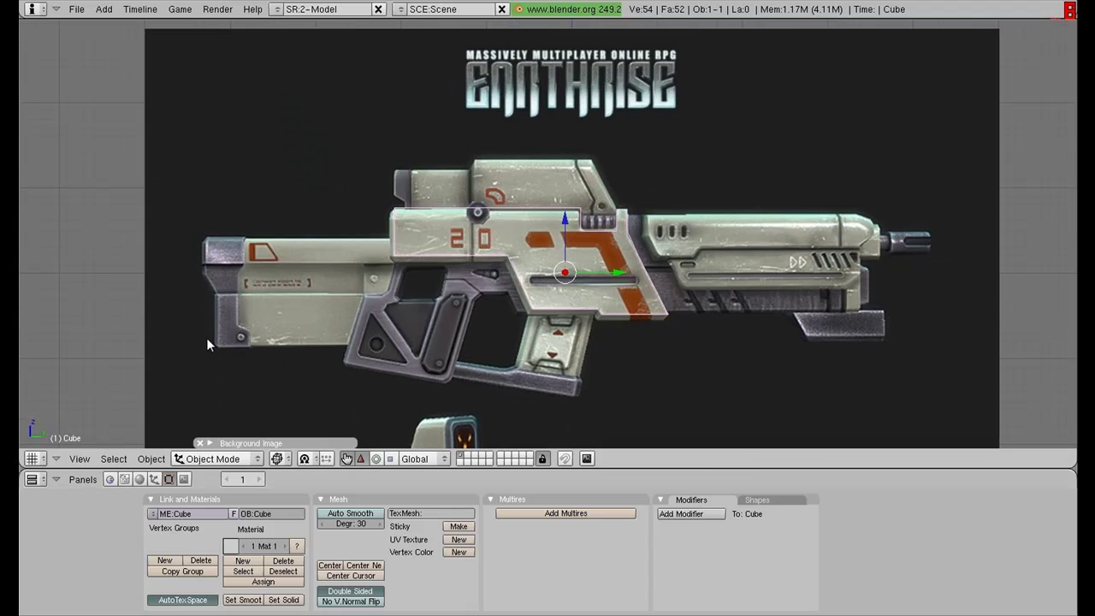
click(684, 513)
click(683, 480)
key(z)
ctrl+middle_drag(655, 247, 658, 244)
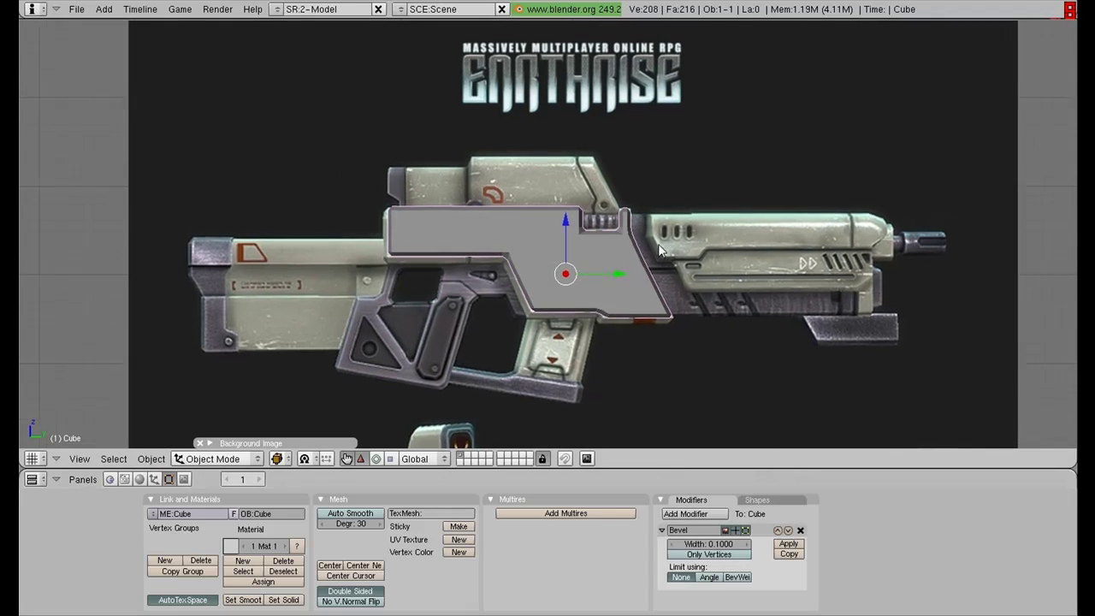
- Scale the bevelled body up slightly and shift it to line up with the rifle body in the reference image
scroll(658, 249, up, 1)
key(s)
click(723, 267)
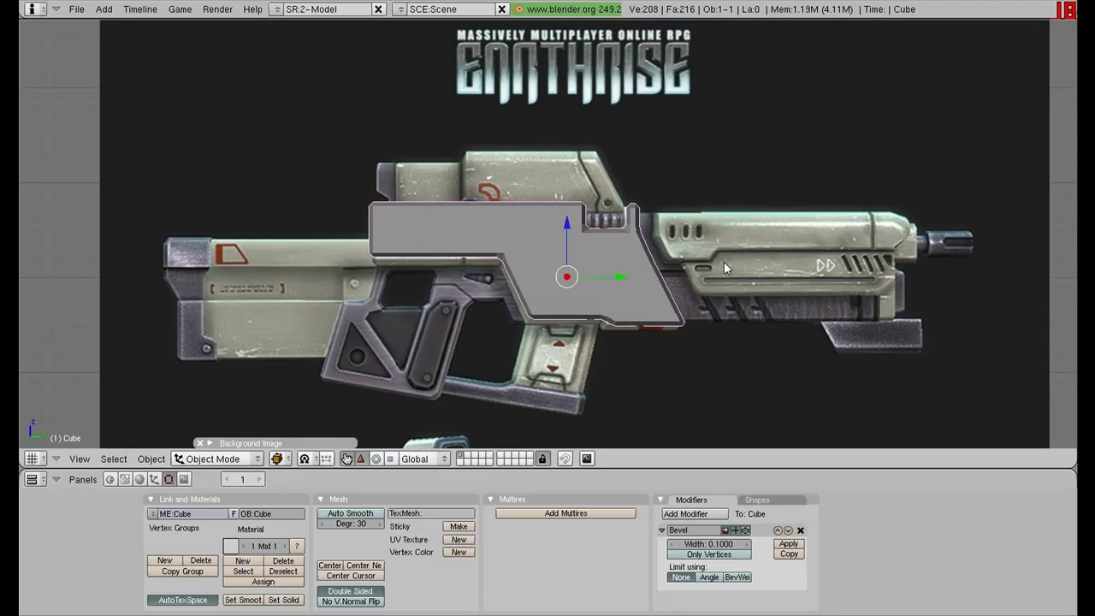
drag(566, 224, 570, 224)
drag(605, 281, 598, 277)
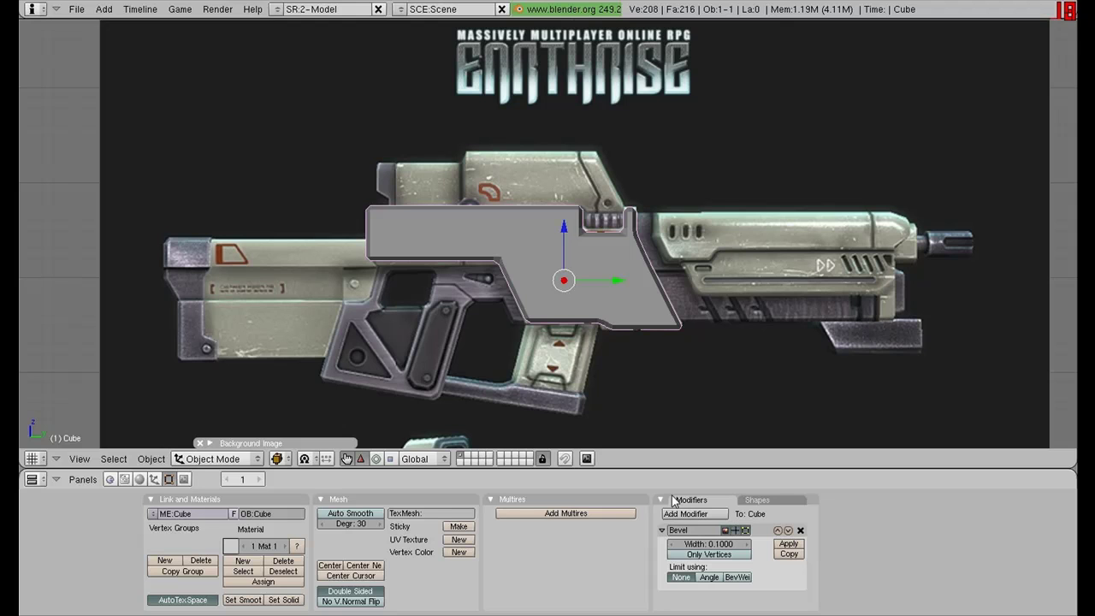
- Apply the Bevel modifier and check the shaded body from an angled perspective
click(788, 544)
key(z)
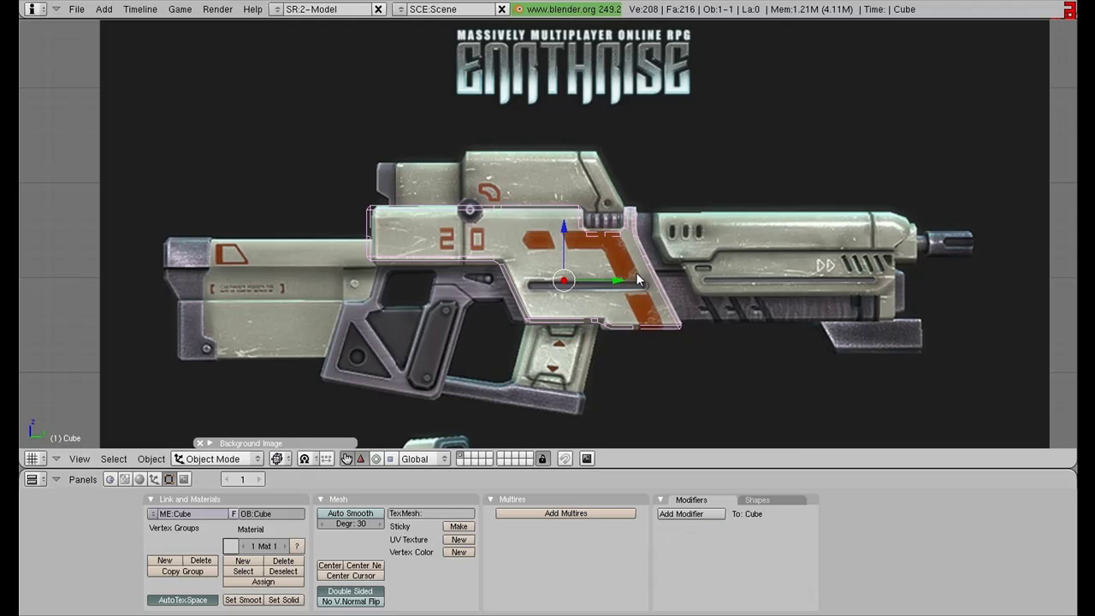
key(z)
mouse_move(515, 270)
middle_down()
mouse_move(524, 287)
mouse_move(723, 313)
mouse_move(765, 256)
mouse_move(778, 264)
mouse_move(479, 286)
mouse_move(296, 325)
middle_up()
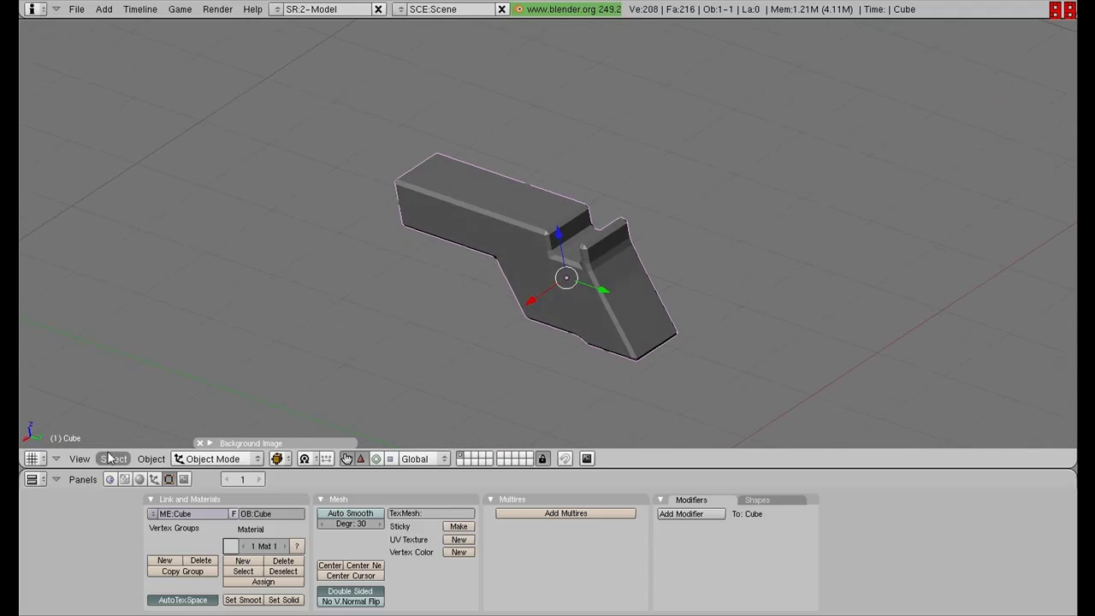
- Return to the side view, deselect the body and add a cube as a separate object
key(KP_1)
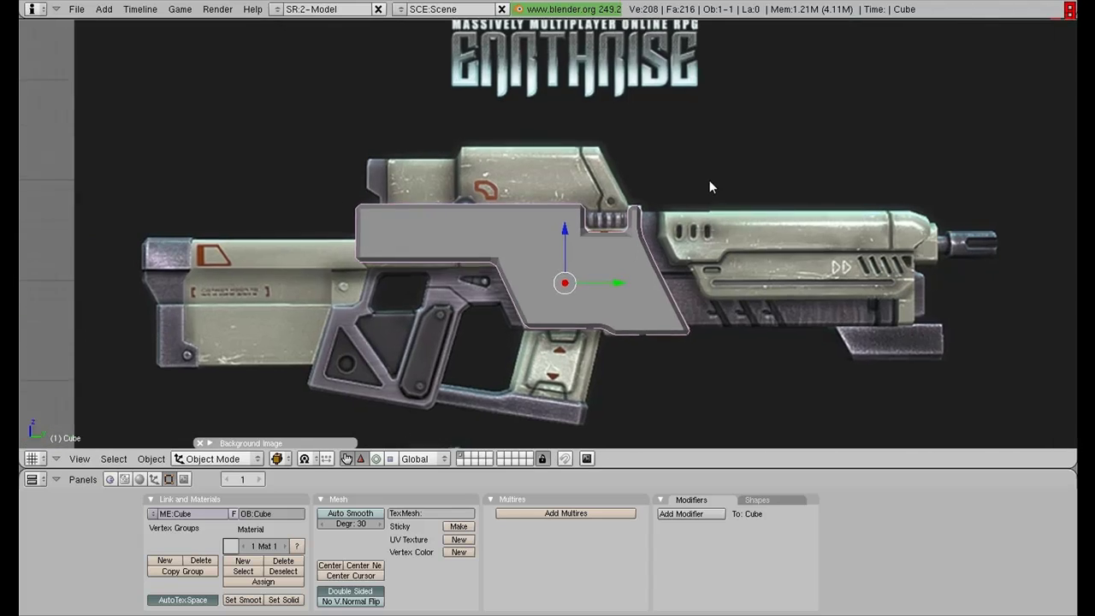
scroll(709, 179, up, 1)
key(a)
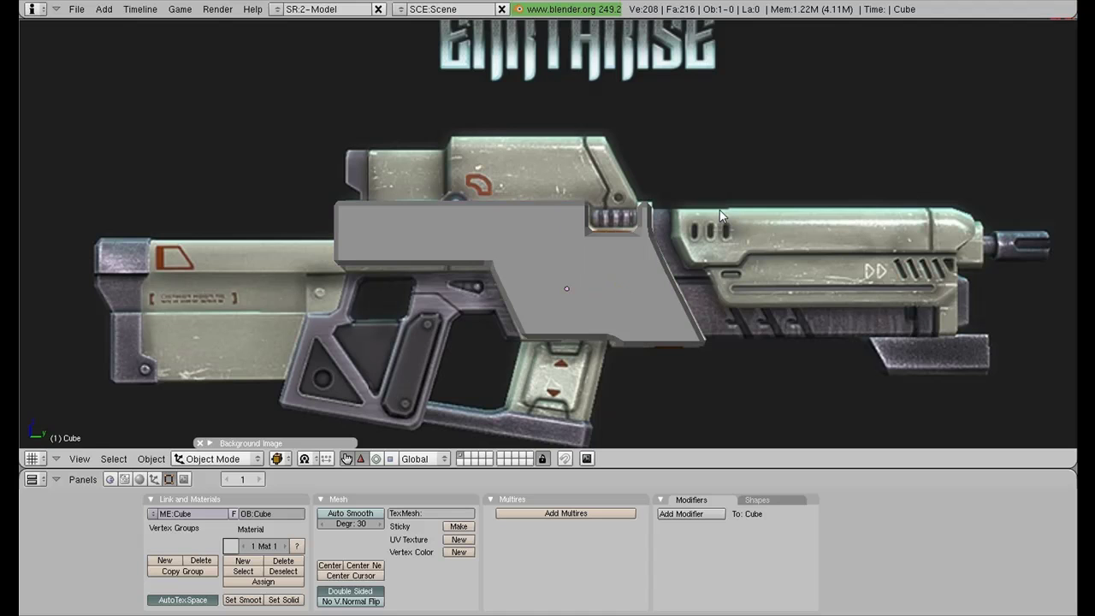
key(space)
click(773, 227)
scroll(606, 314, down, 7)
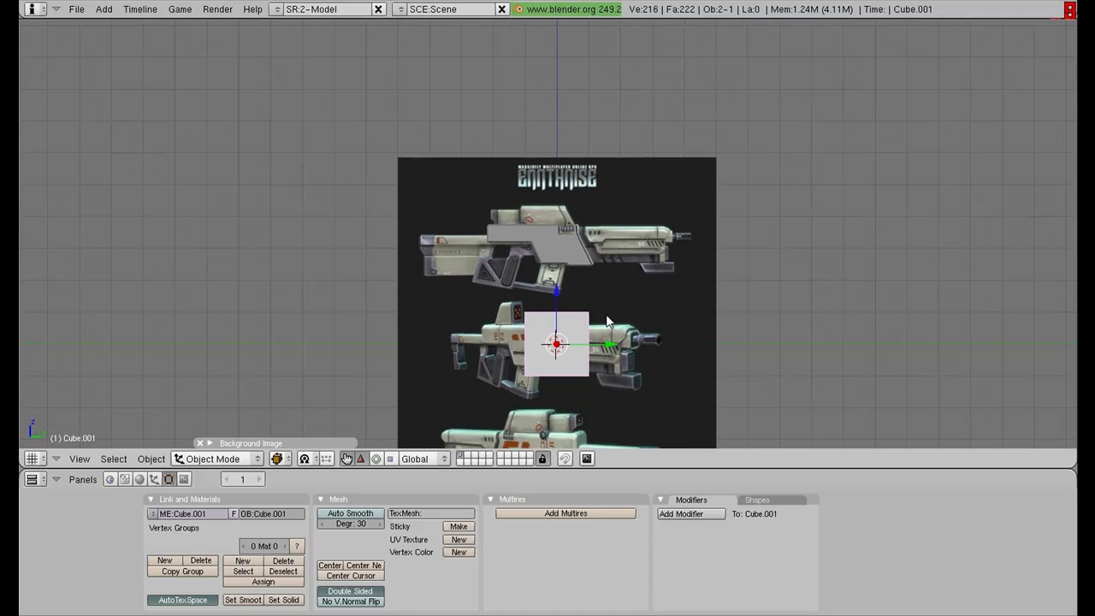
scroll(601, 322, up, 3)
scroll(601, 323, down, 1)
ctrl+middle_drag(601, 323, 608, 349)
shift+middle_drag(608, 349, 688, 260)
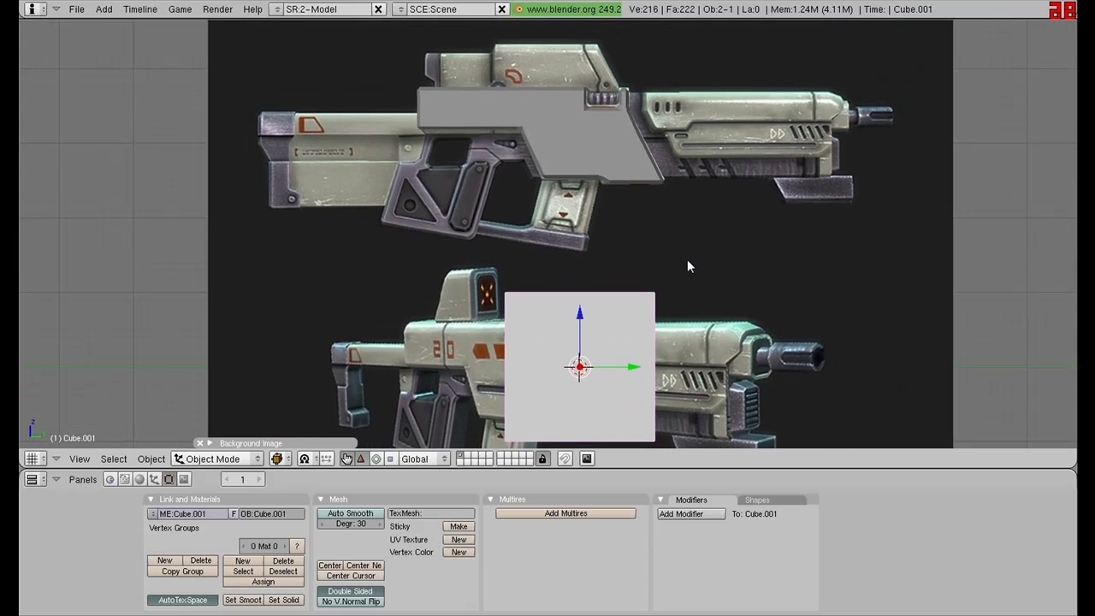
- Select the rifle body and fine-tune its position and rotation over the reference image
right_click(555, 141)
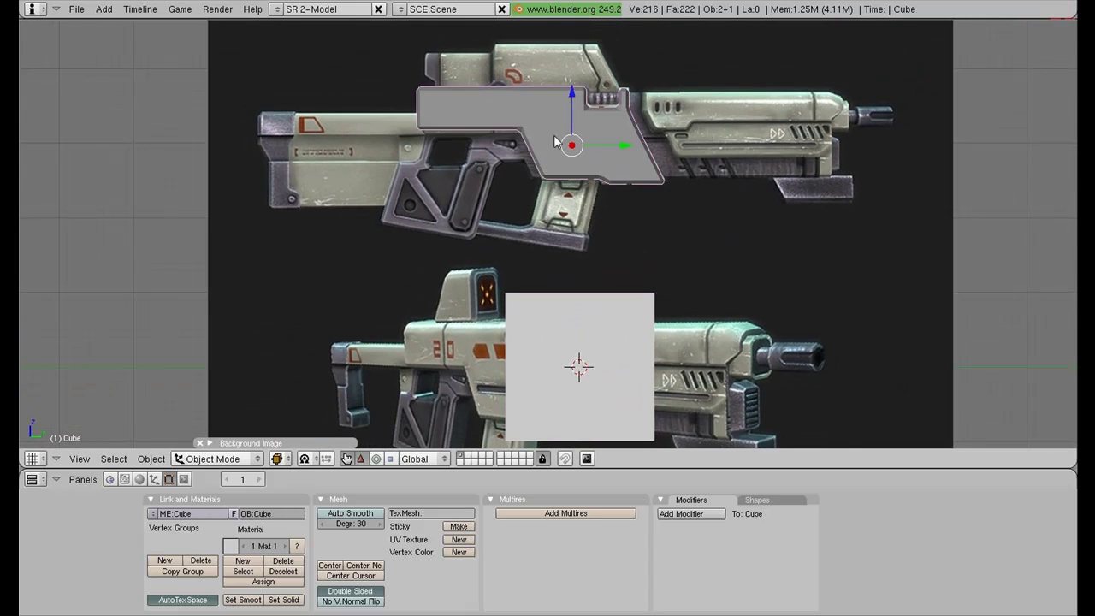
drag(573, 89, 574, 91)
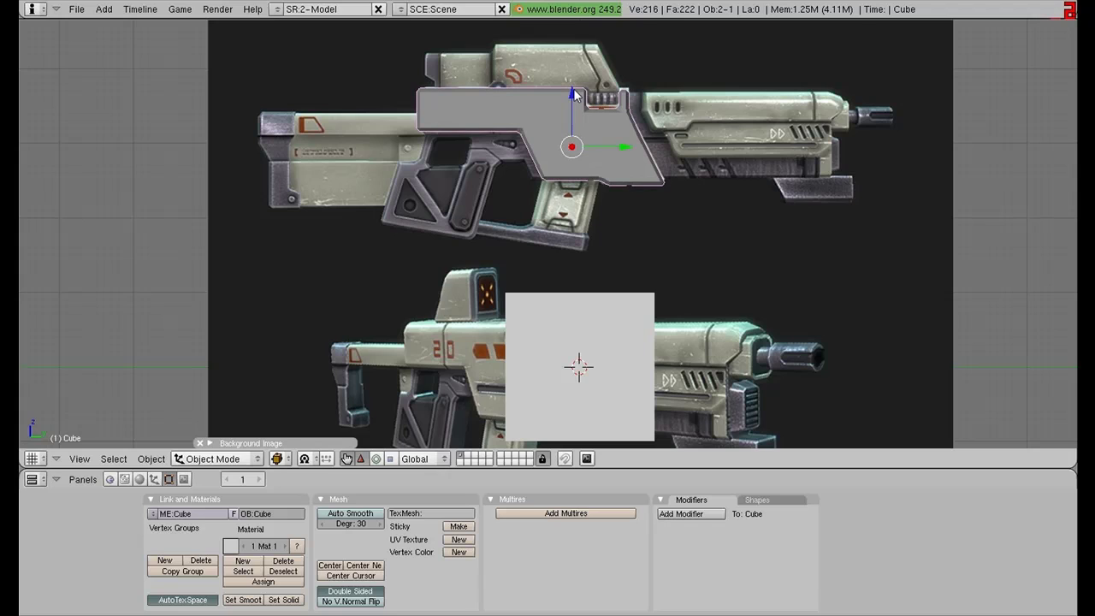
drag(621, 145, 611, 142)
key(r)
click(672, 173)
- Move the body's rear-end vertices slightly forward to fit the rear edge of the "20" section
key(Tab)
key(a)
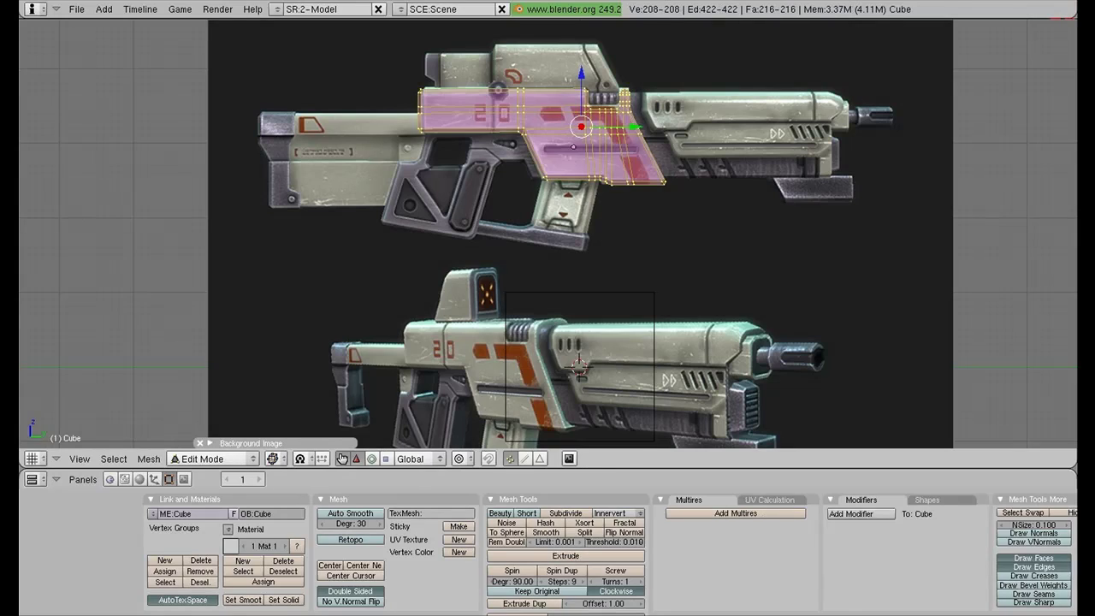
key(a)
key(b)
drag(404, 73, 444, 147)
drag(473, 110, 478, 110)
key(a)
key(Tab)
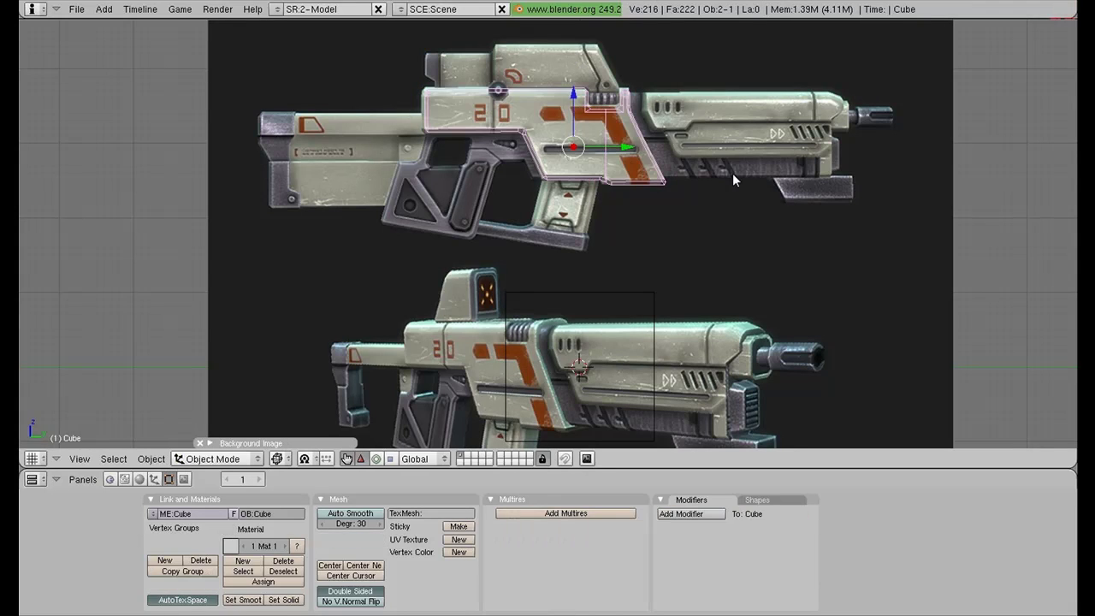
- Move the new cube onto the rifle's front handguard and scale it down to the handguard's height
right_click(640, 287)
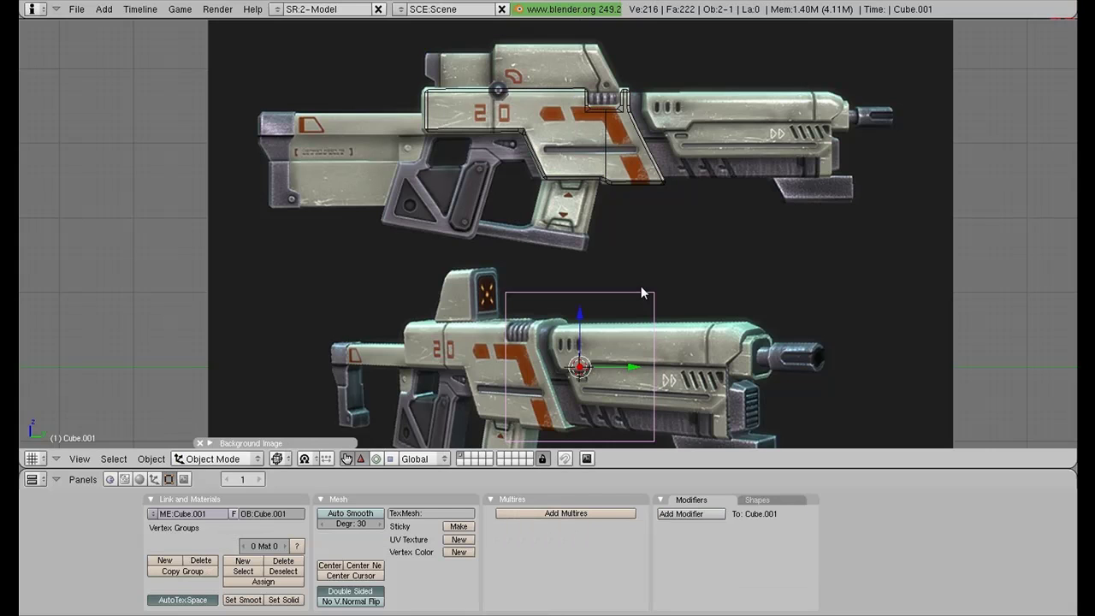
drag(580, 316, 626, 91)
drag(634, 132, 698, 131)
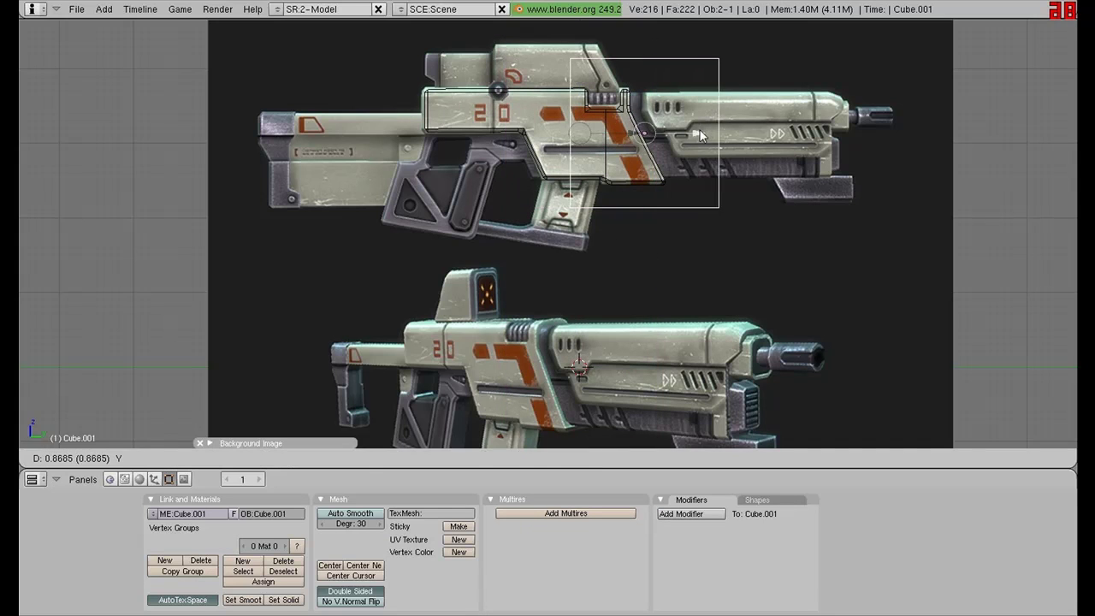
key(Return)
scroll(740, 136, up, 3)
shift+middle_drag(916, 100, 722, 351)
key(s)
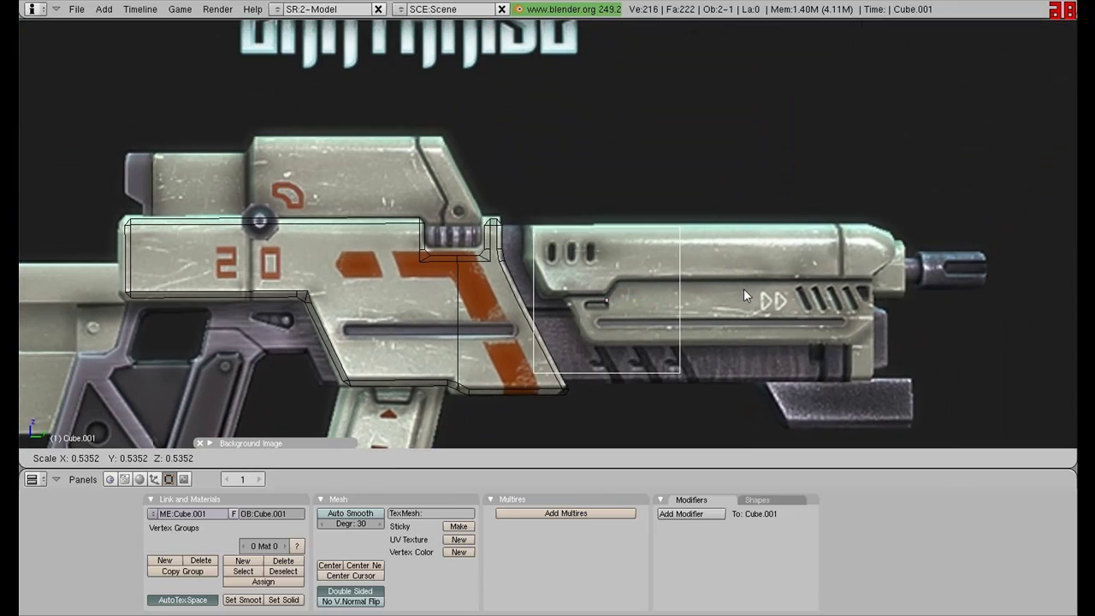
key(Return)
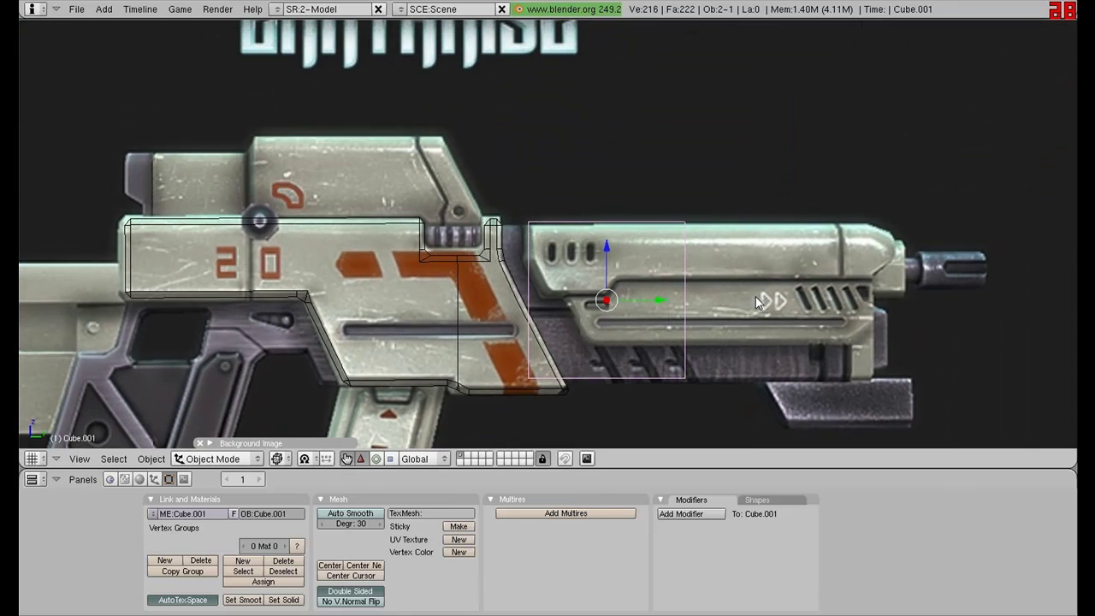
- Move the handguard cube's rear face back about 0.28 along Y so it overlaps the main body's slanted front edge
key(Tab)
key(a)
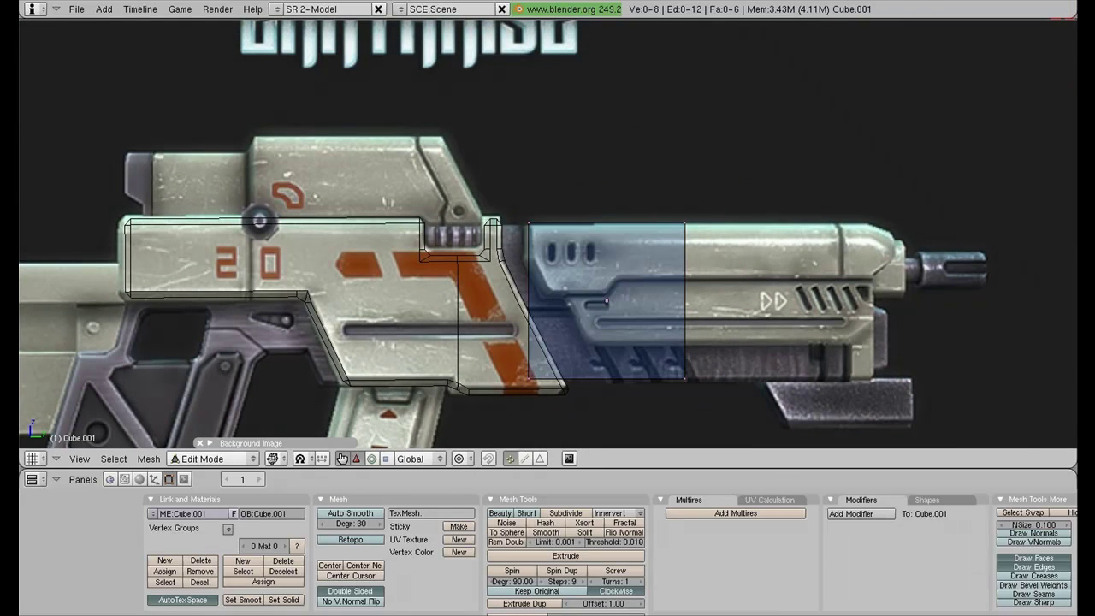
right_click(606, 301)
key(g)
key(y)
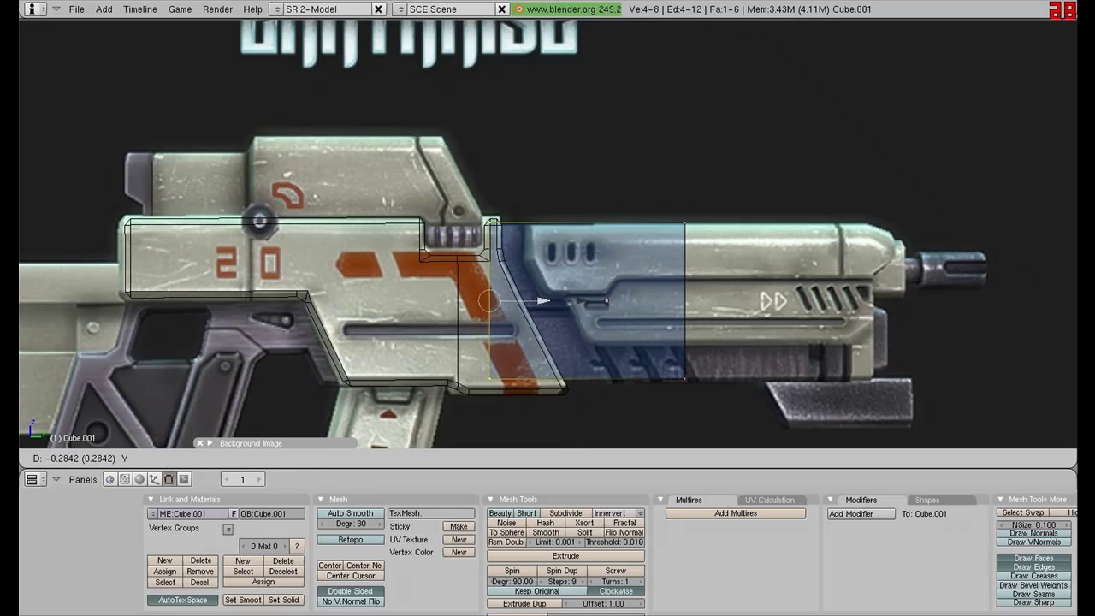
key(Return)
key(Tab)
key(Tab)
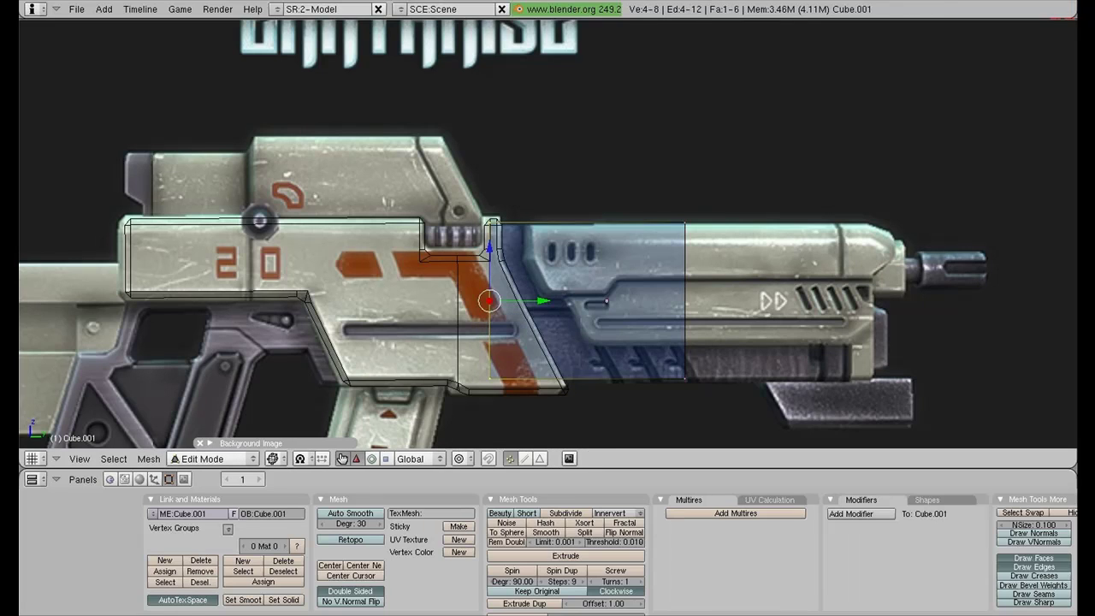
- Lower the handguard cube's top face slightly to sit just under the handguard's upper edge
key(a)
right_click(606, 301)
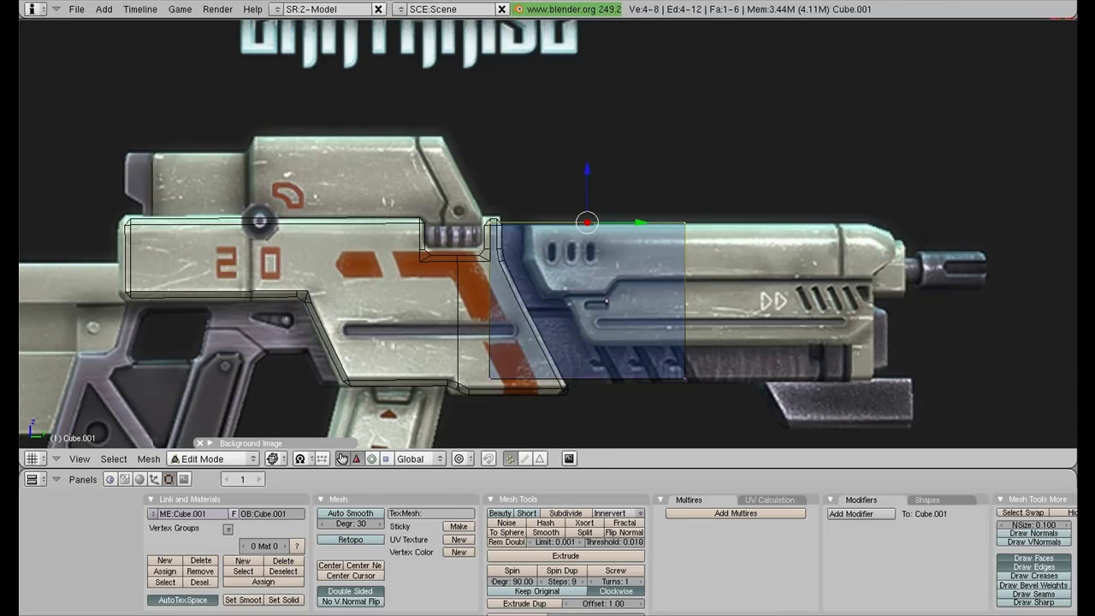
key(Tab)
key(Tab)
- Extend the handguard cube's front face forward along Y to near the front end of the handguard
key(a)
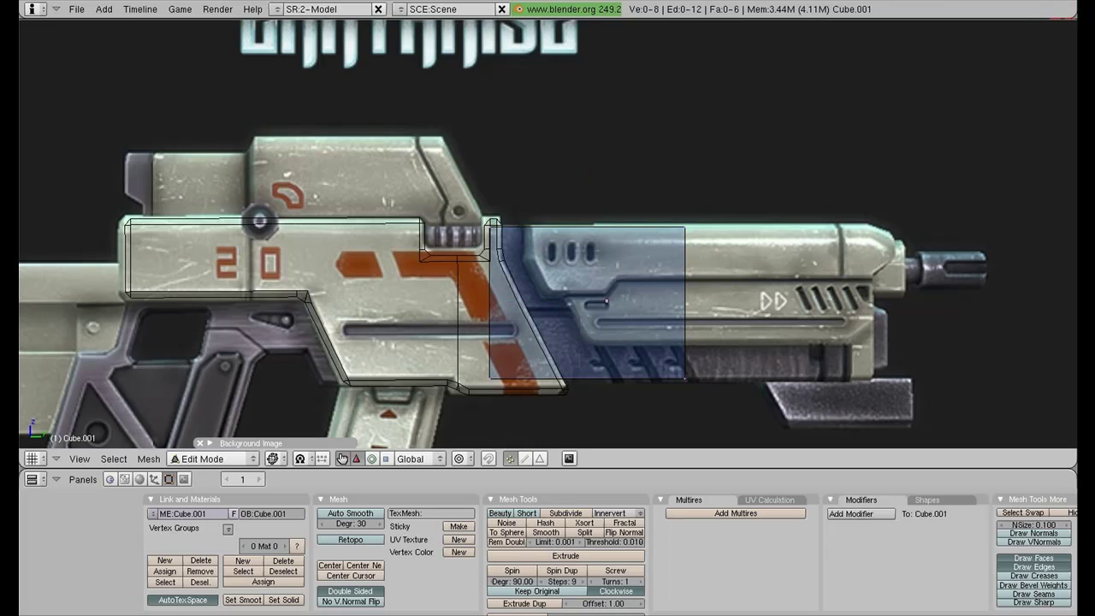
right_click(606, 301)
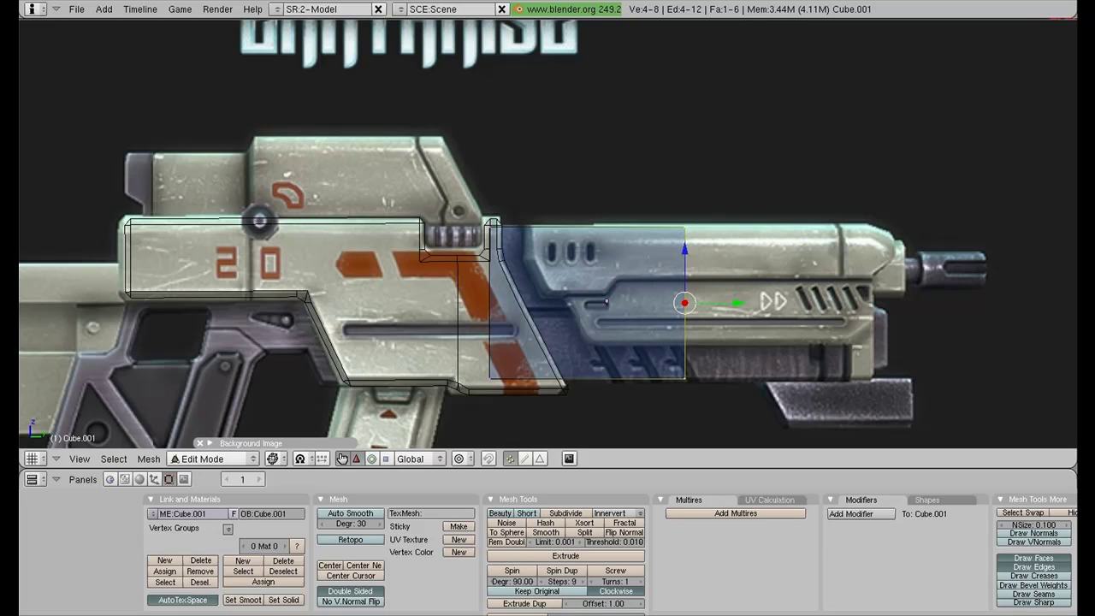
drag(734, 302, 908, 302)
key(Tab)
scroll(701, 317, down, 2)
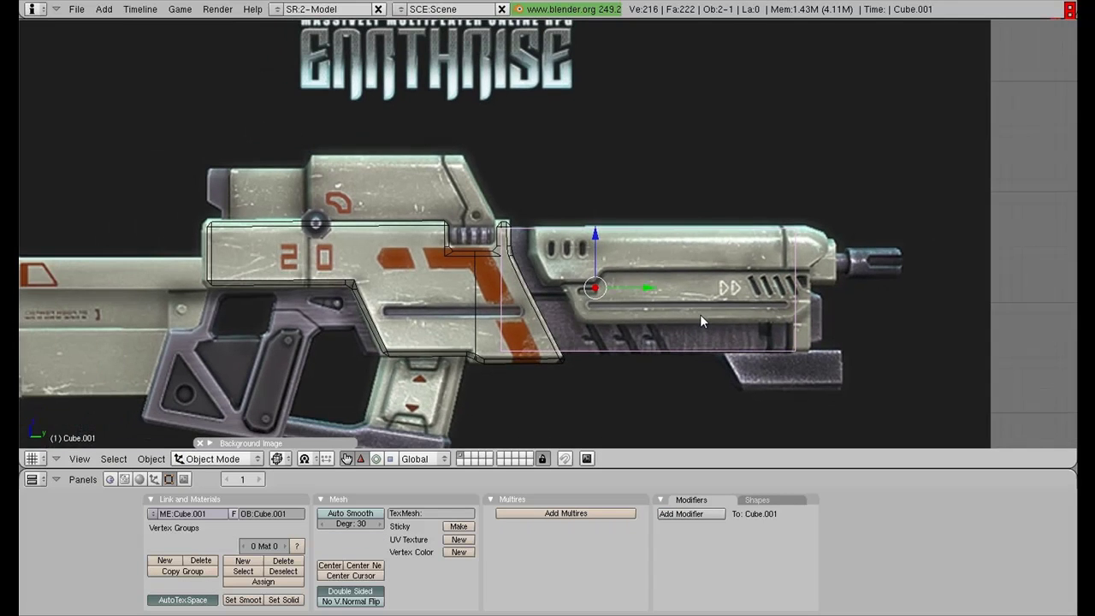
- Scale the handguard block to about 0.39 along X so it is narrower than the main body, and inspect both parts
middle_drag(700, 314, 772, 322)
key(s)
key(x)
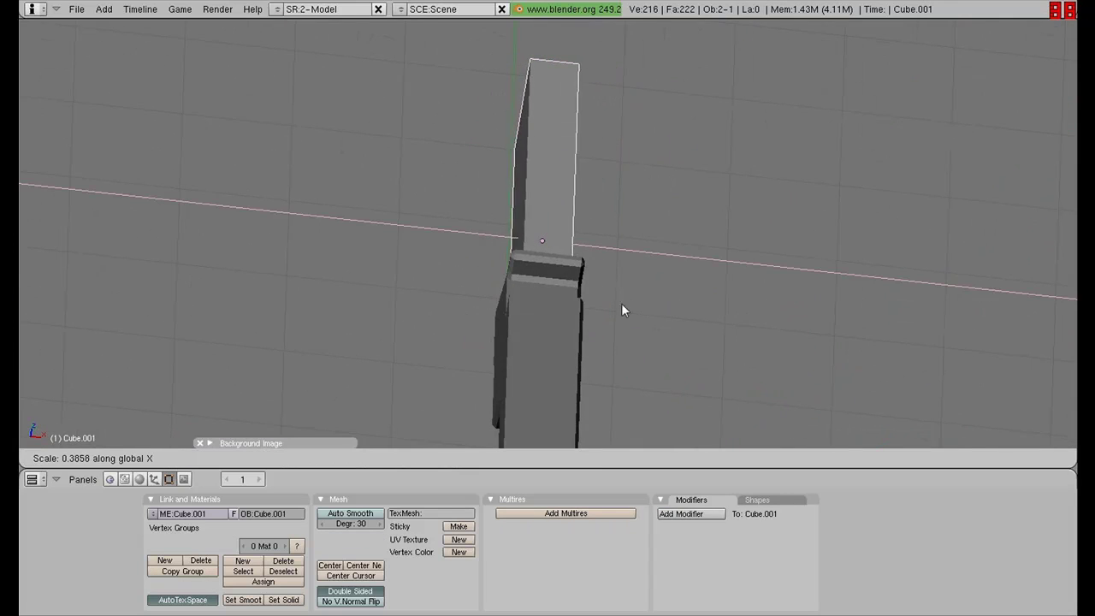
click(621, 304)
middle_drag(614, 304, 632, 187)
key(a)
scroll(550, 318, up, 4)
scroll(628, 219, down, 4)
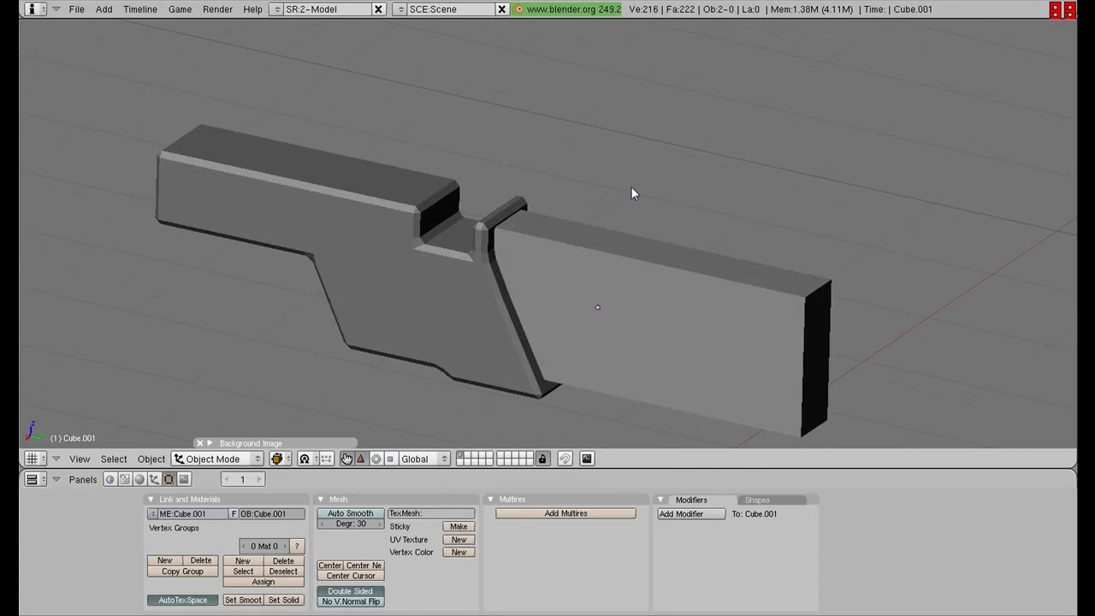
- Return to the side view in wireframe and add another cube for the upper handguard cover
click(83, 456)
click(107, 305)
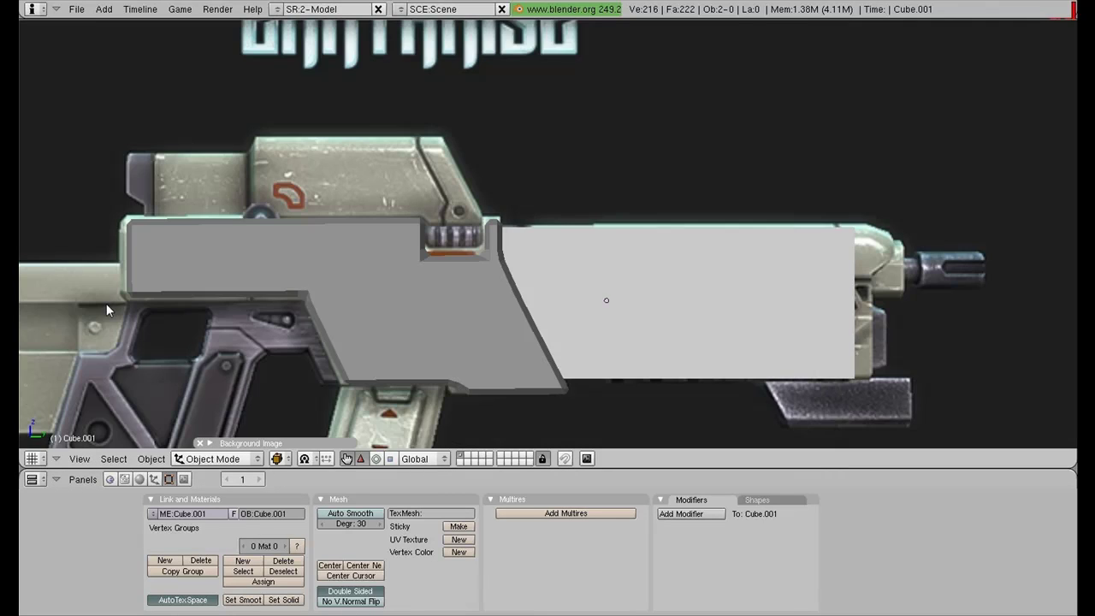
scroll(630, 222, up, 1)
shift+middle_drag(843, 266, 706, 261)
key(z)
scroll(706, 261, down, 2)
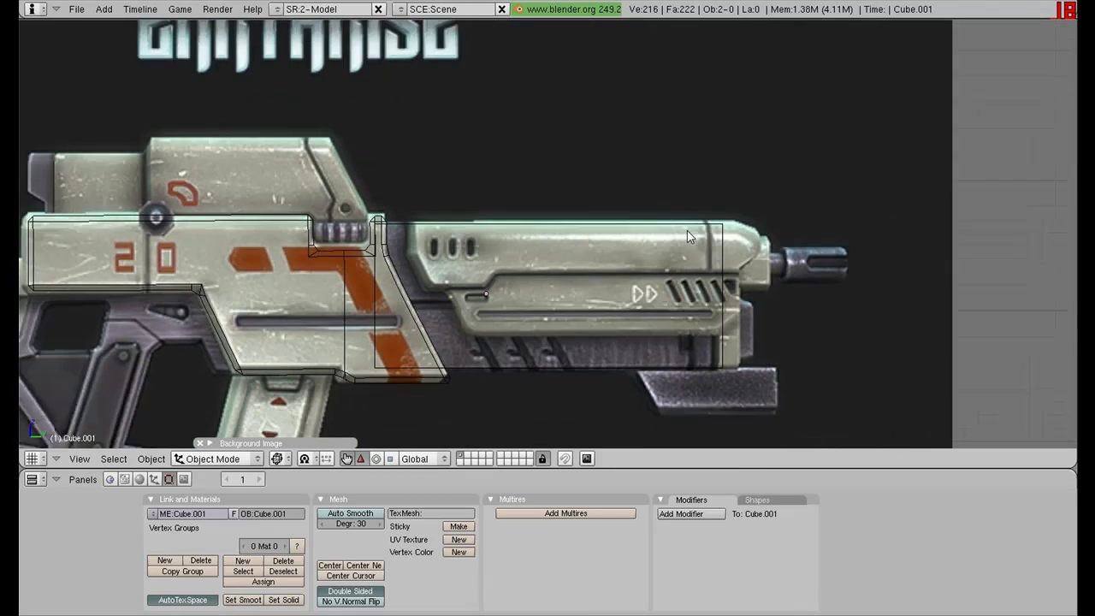
shift+middle_drag(685, 209, 626, 229)
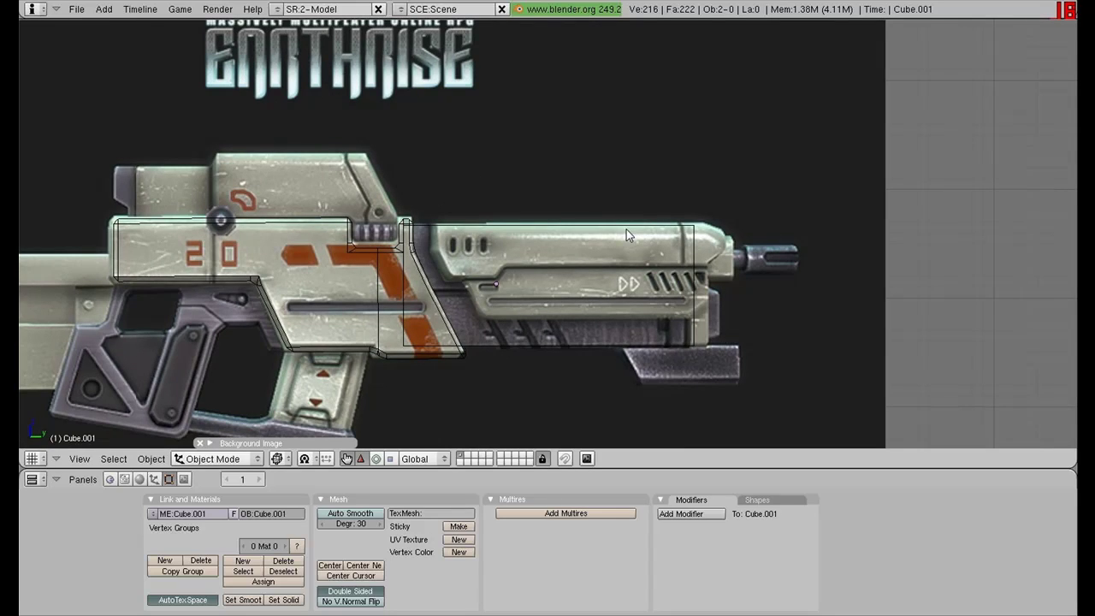
key(space)
click(746, 229)
- Scale the newest cube down and place it over the rear end of the upper handguard with the three slots
key(g)
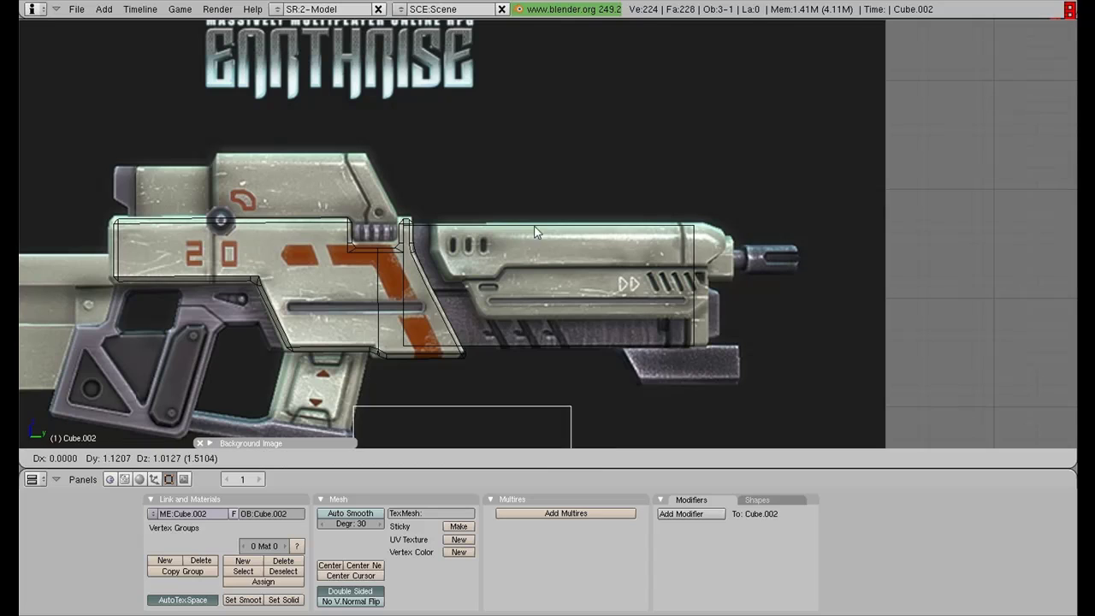
click(682, 31)
key(g)
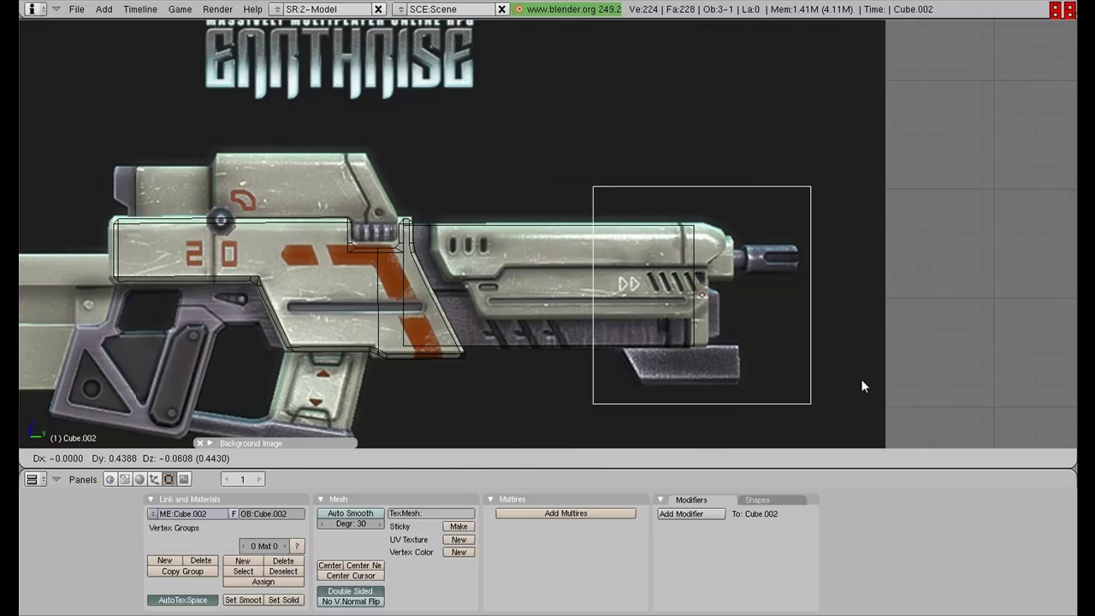
click(680, 402)
key(s)
click(672, 308)
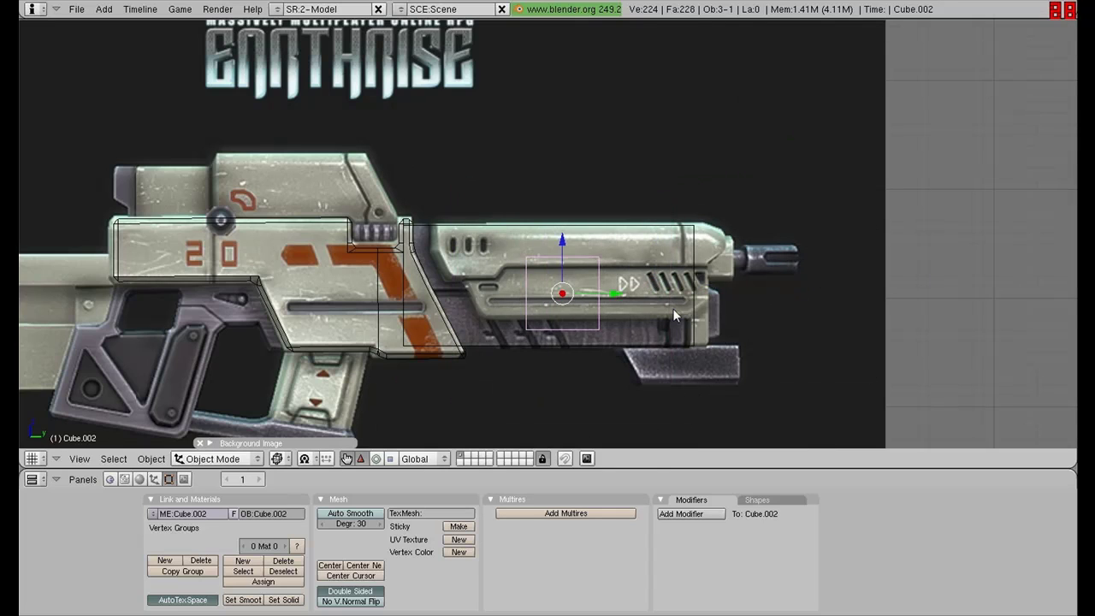
key(g)
click(589, 269)
scroll(627, 302, up, 2)
shift+middle_drag(627, 302, 738, 281)
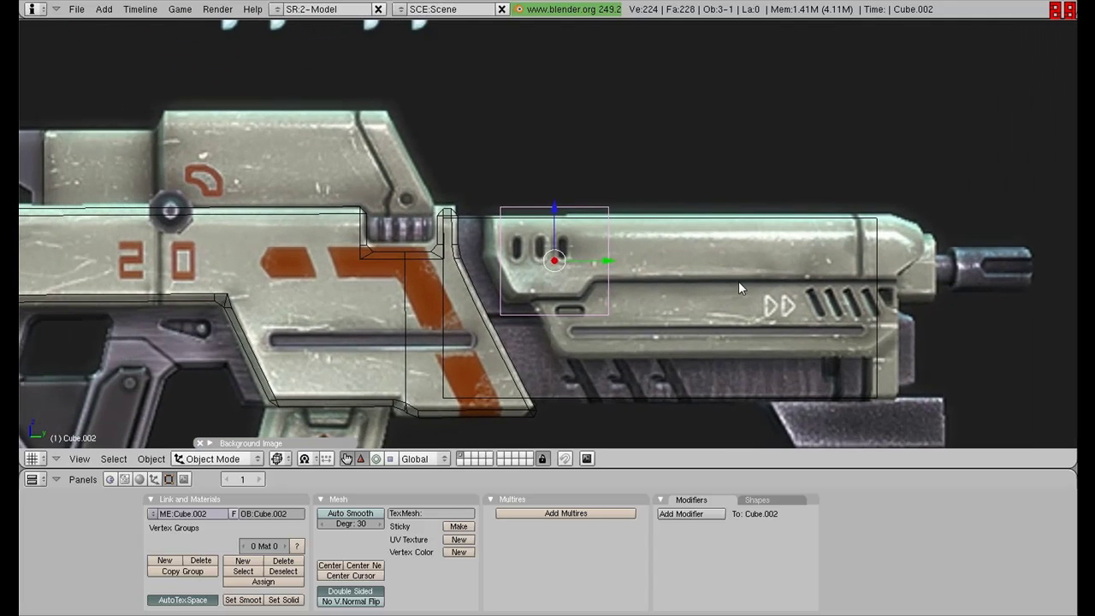
- Fit the new cube to the three-slot section of the upper handguard cover by scaling, repositioning and narrowing it along Y
key(s)
click(771, 244)
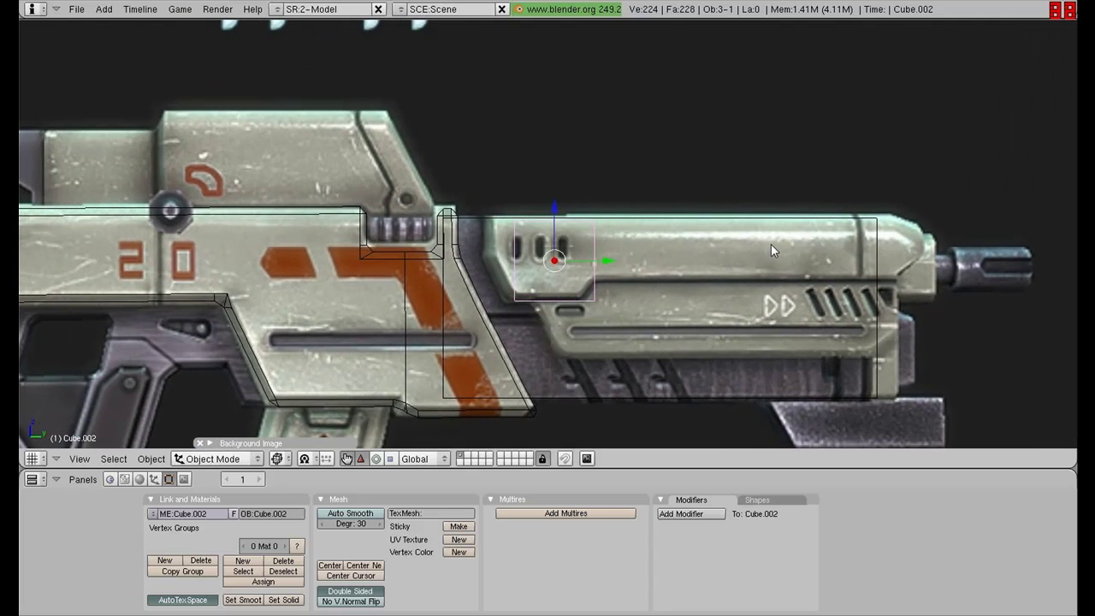
key(g)
click(556, 196)
key(s)
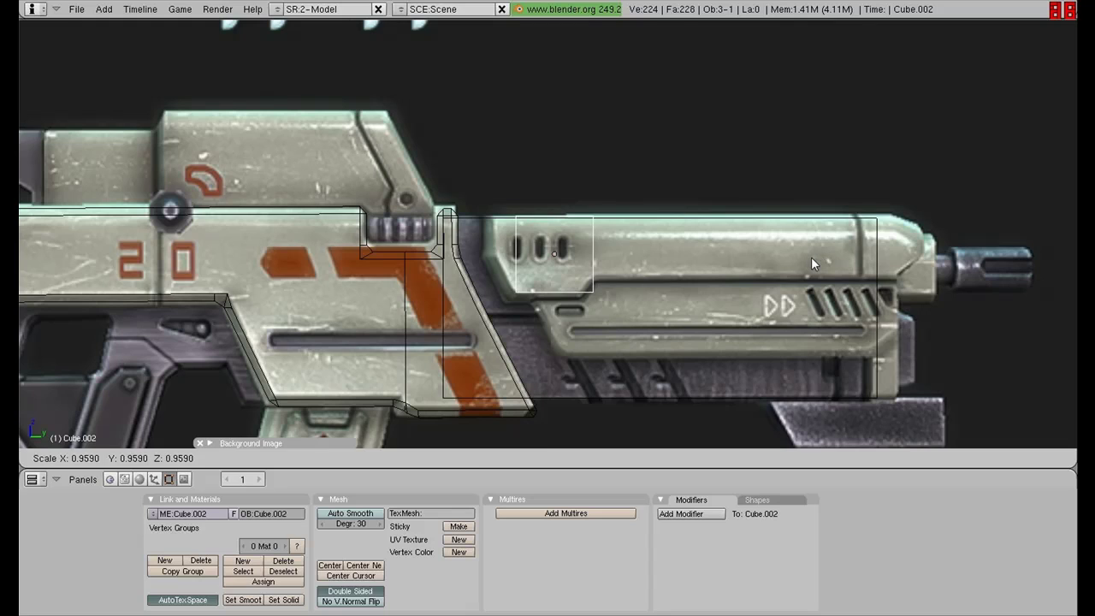
click(810, 257)
key(g)
click(608, 256)
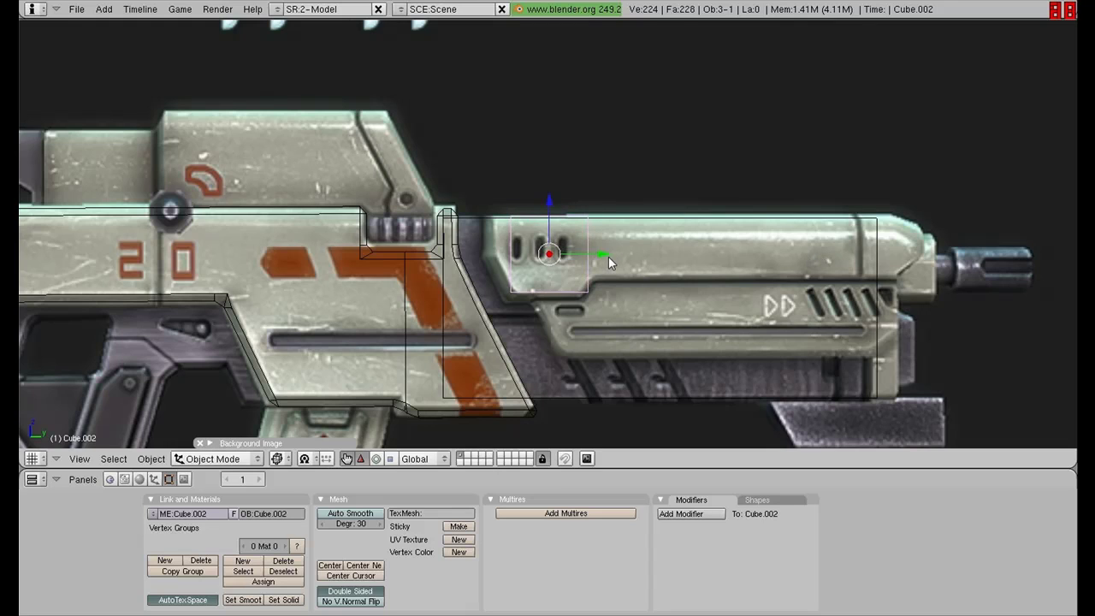
key(s)
key(y)
click(708, 264)
- Lower the new cube's top vertices to just below the three slots
key(Tab)
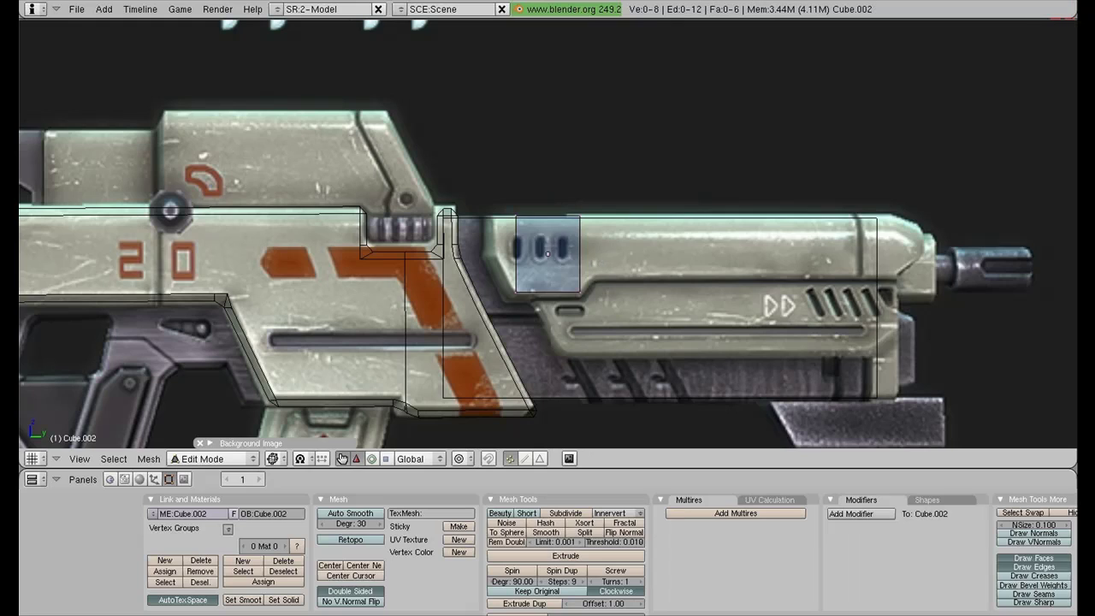
key(b)
drag(500, 198, 597, 236)
drag(548, 161, 548, 218)
click(548, 216)
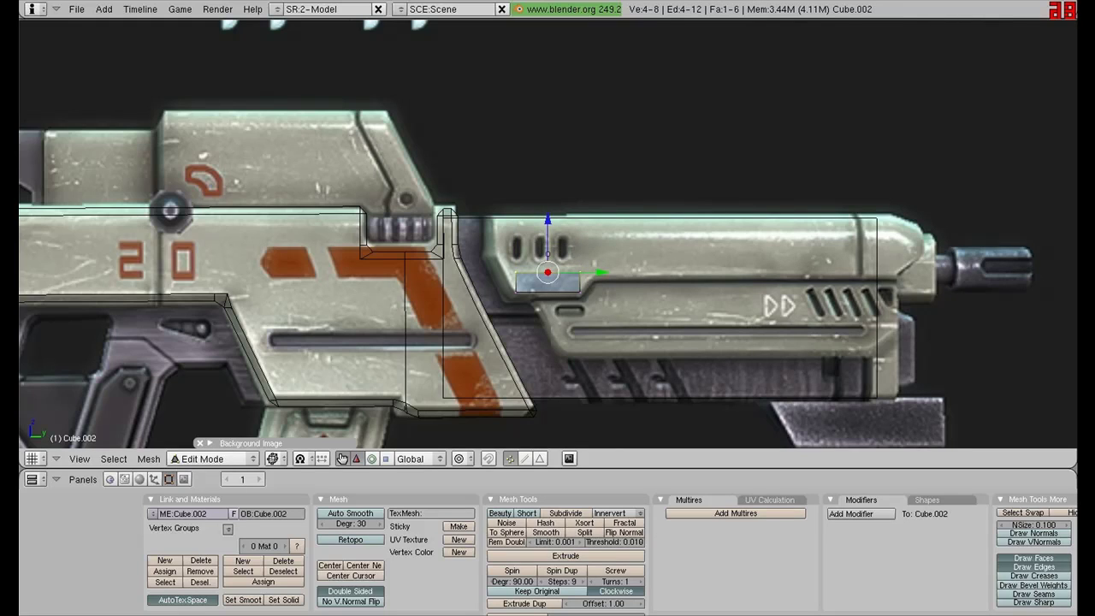
- Scale the top face about 1.29 along Y to slant the sides, and nudge it down slightly along Z
key(s)
key(z)
key(y)
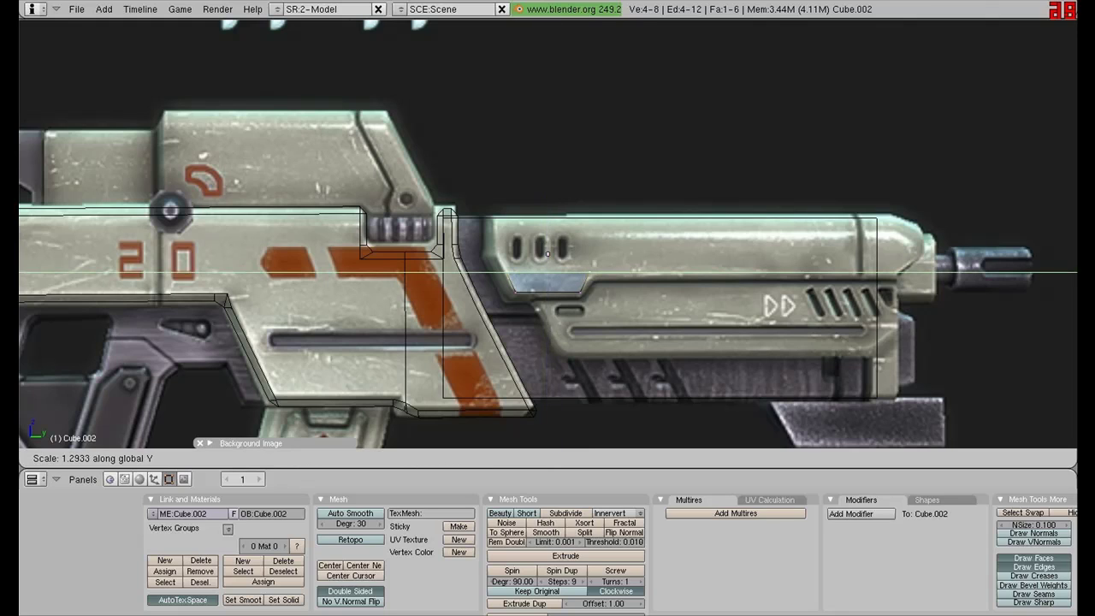
click(547, 253)
key(g)
key(z)
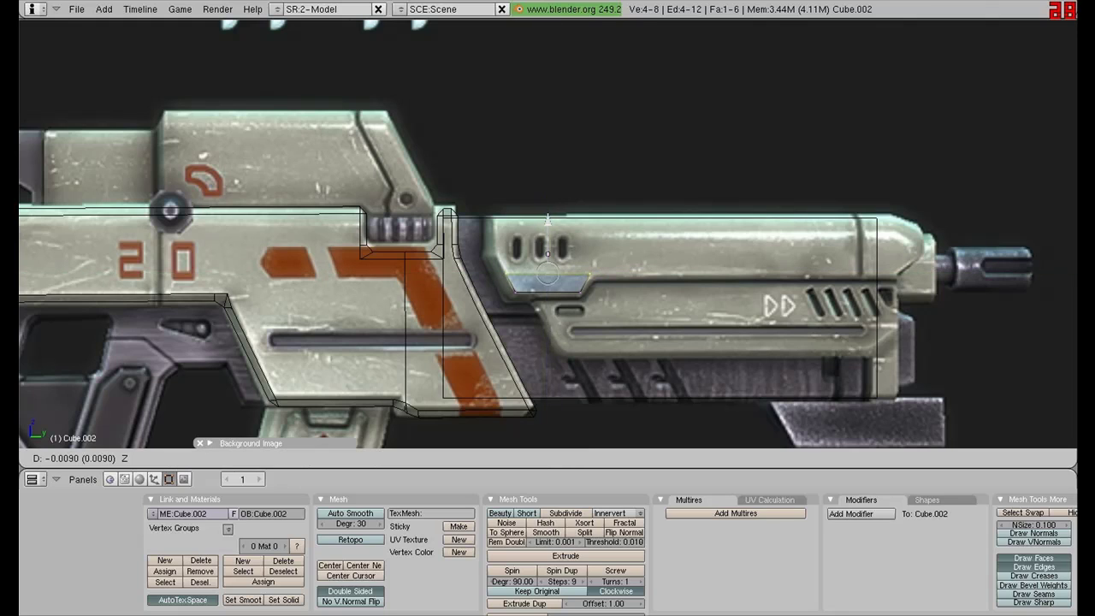
click(548, 218)
- Extrude the top face up about 0.1 and shift the new vertices along Y to follow the cover's slanted rear edge
key(e)
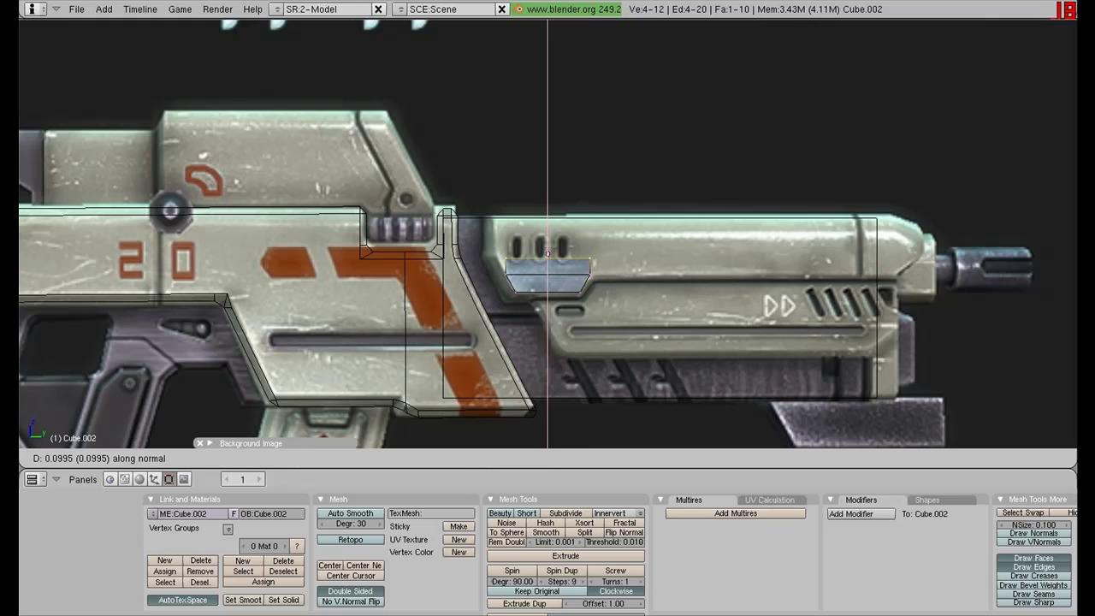
key(Return)
key(a)
key(b)
drag(491, 247, 604, 267)
key(g)
key(y)
click(511, 267)
- Extrude the cover's top face upward twice, by about 0.19 and 0.09, to reach the reference's upper edge
key(a)
key(b)
key(e)
key(Return)
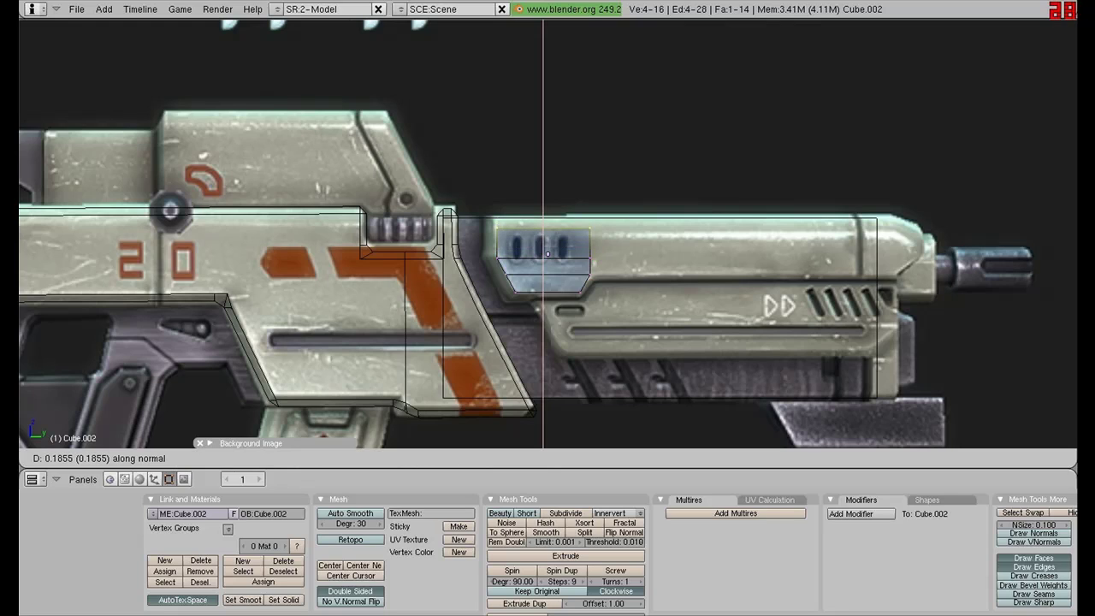
click(547, 254)
key(e)
key(Return)
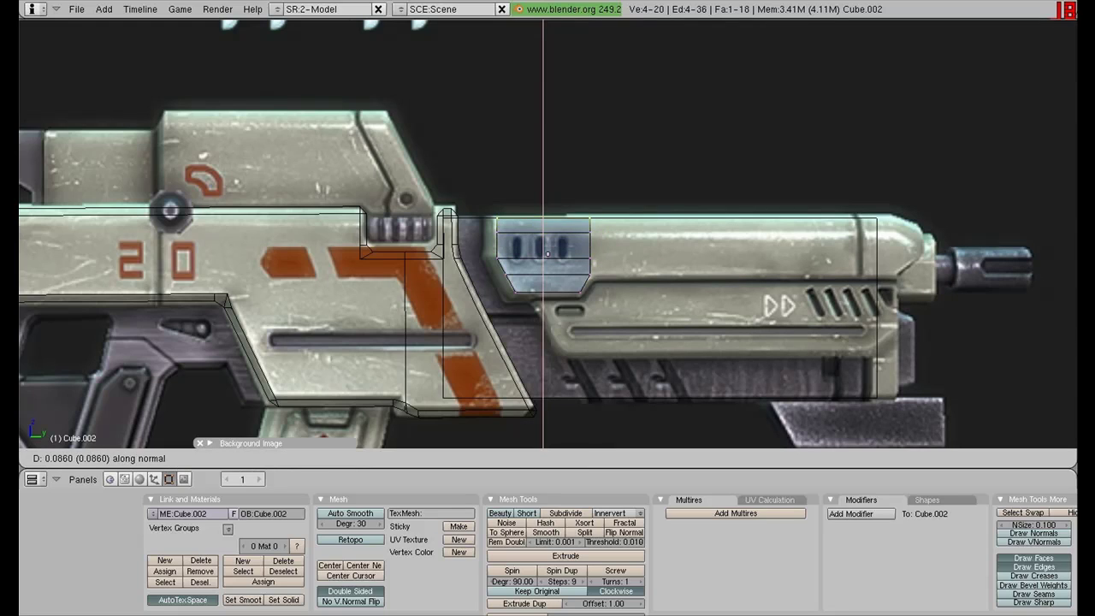
key(Return)
key(a)
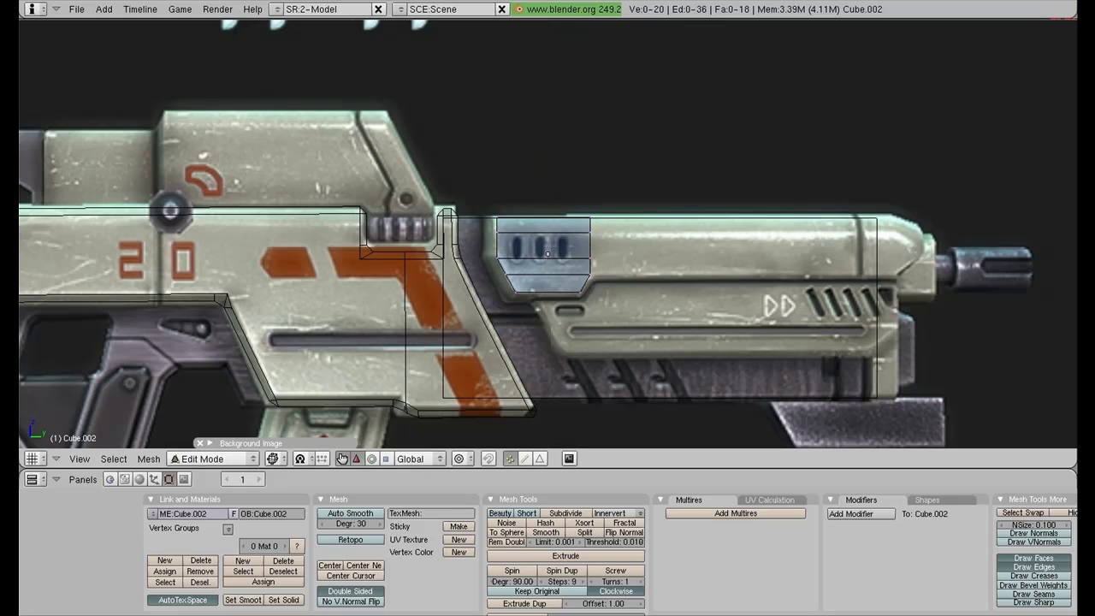
- Extrude the front faces above the lower lip forward about 1.87 to the start of the cover's tapered nose
key(b)
drag(571, 207, 606, 284)
key(e)
key(Return)
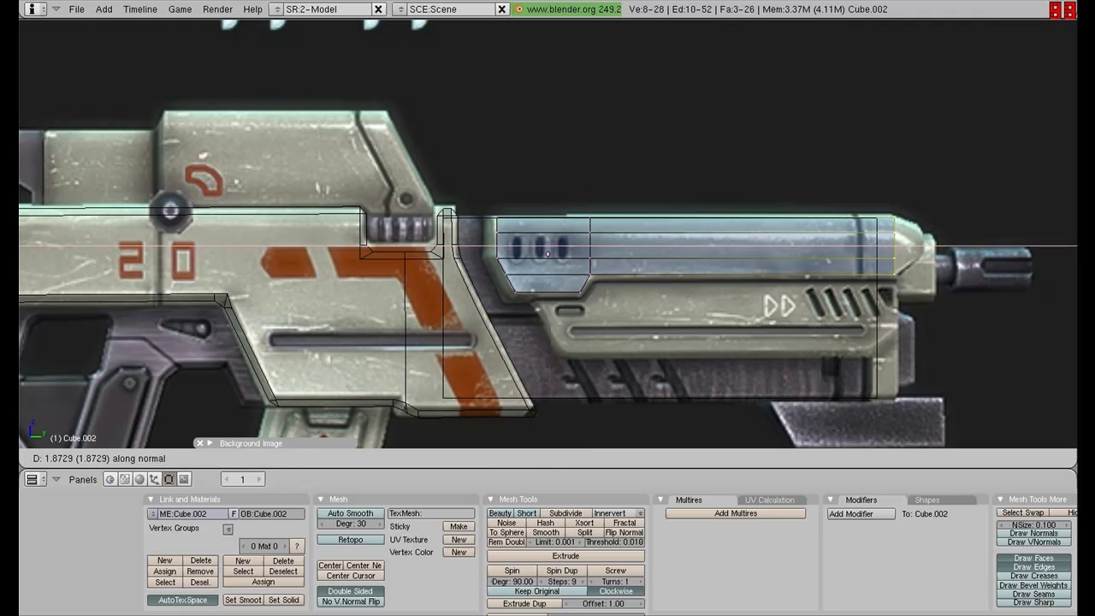
key(Escape)
- Move the middle front vertices forward along Y to form the cover's pointed nose, and leave mesh editing
key(a)
right_click(928, 246)
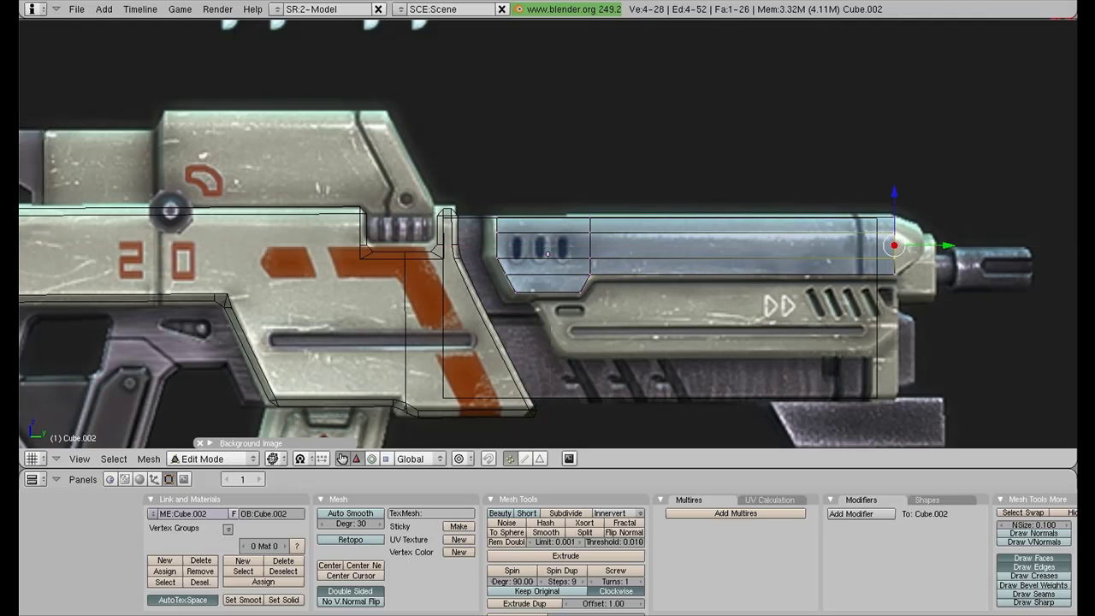
key(g)
key(y)
click(978, 245)
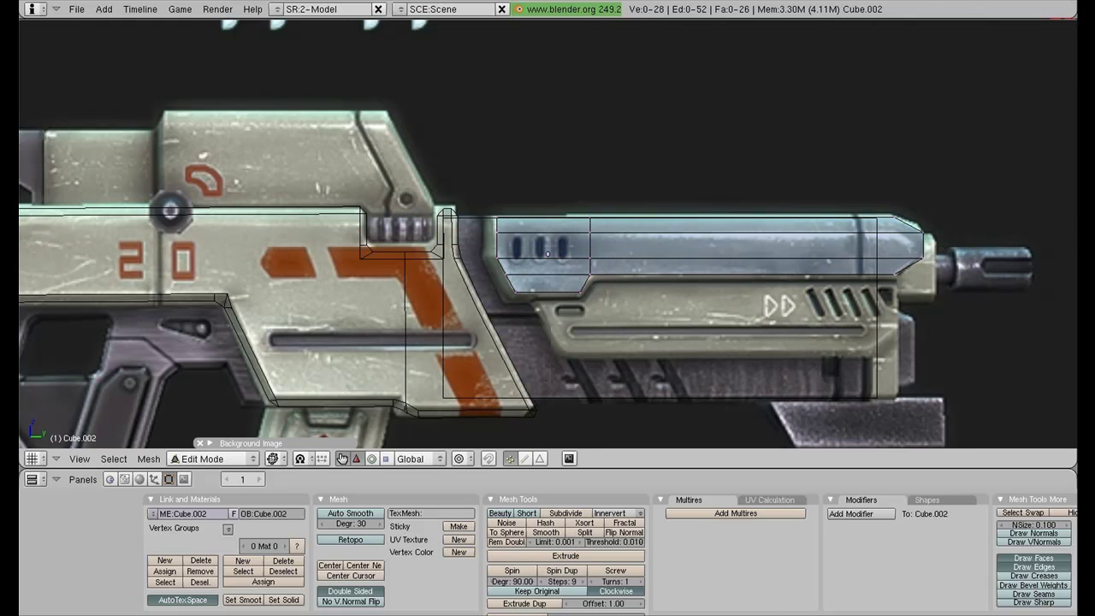
key(Tab)
- Add an edge loop along the main body's upper side, just below the top bevel
scroll(930, 288, down, 3)
scroll(770, 250, up, 1)
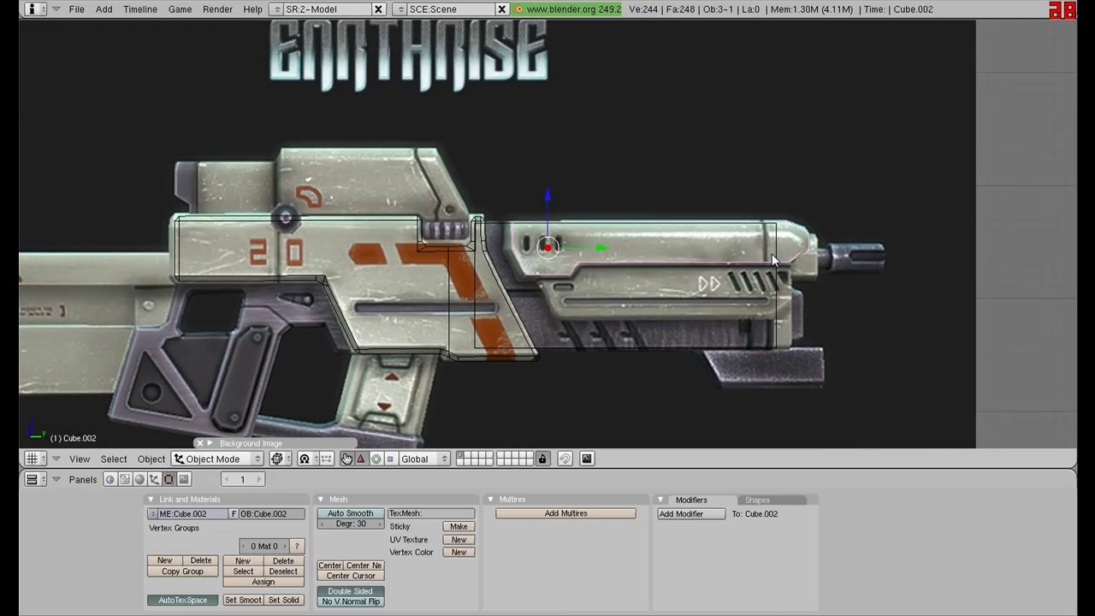
right_click(345, 209)
key(Tab)
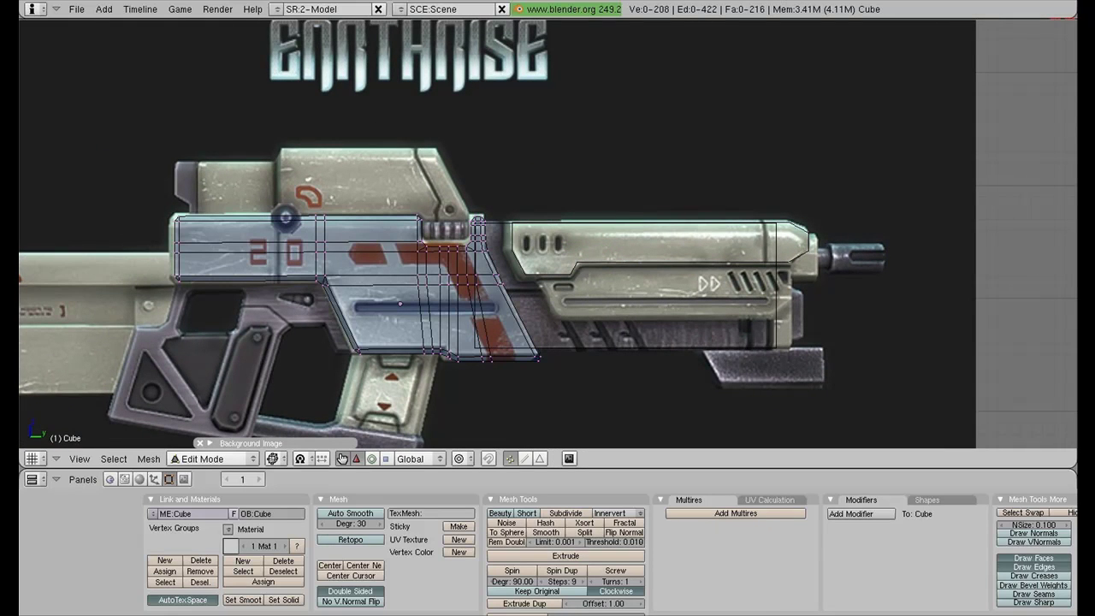
scroll(497, 233, up, 3)
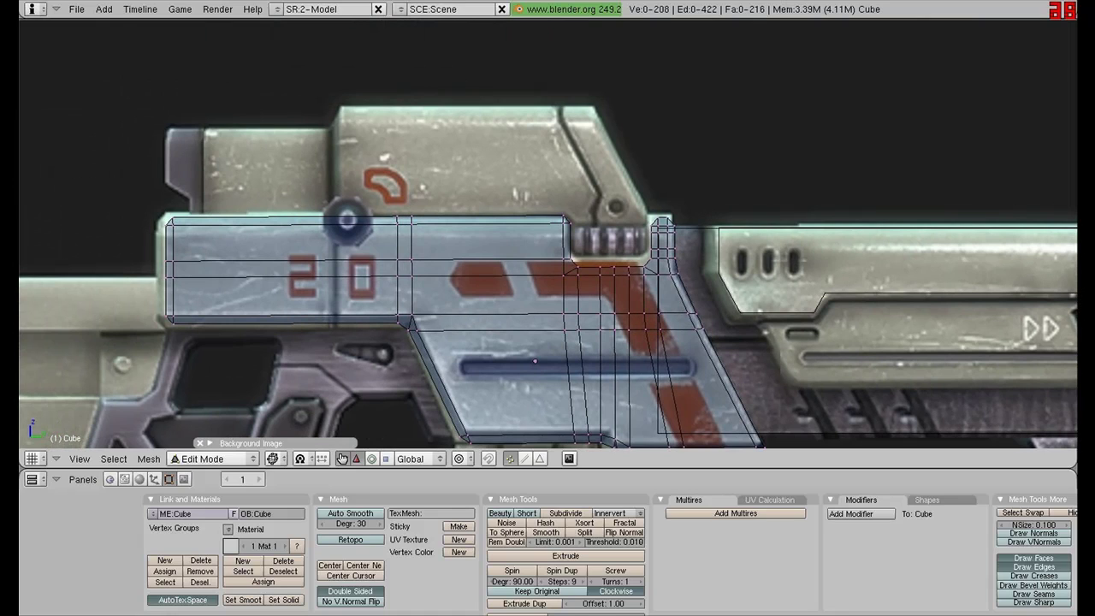
key(a)
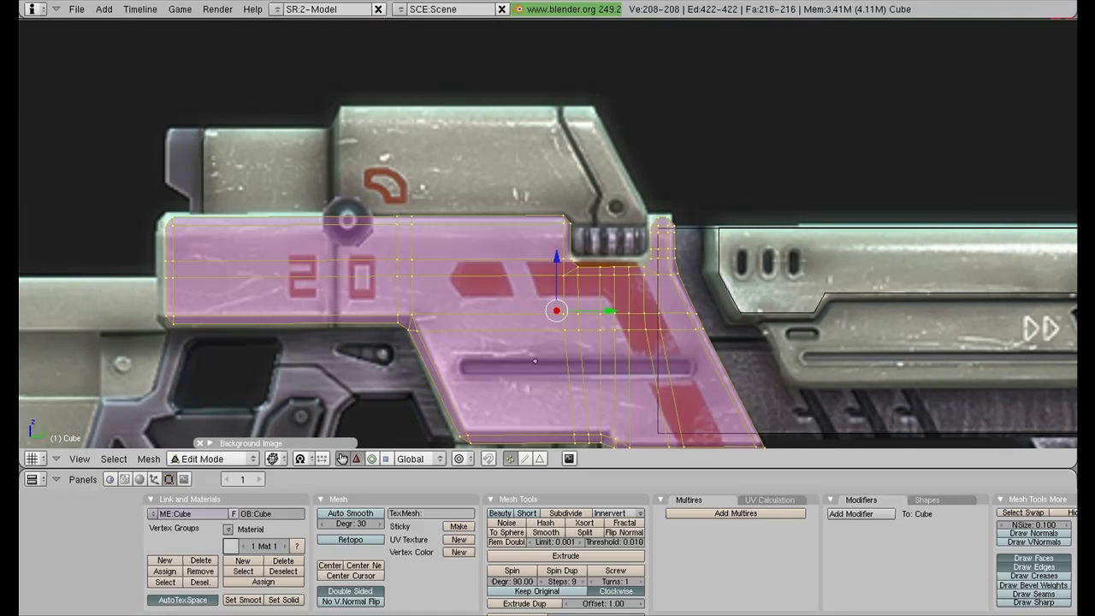
key(Tab)
key(a)
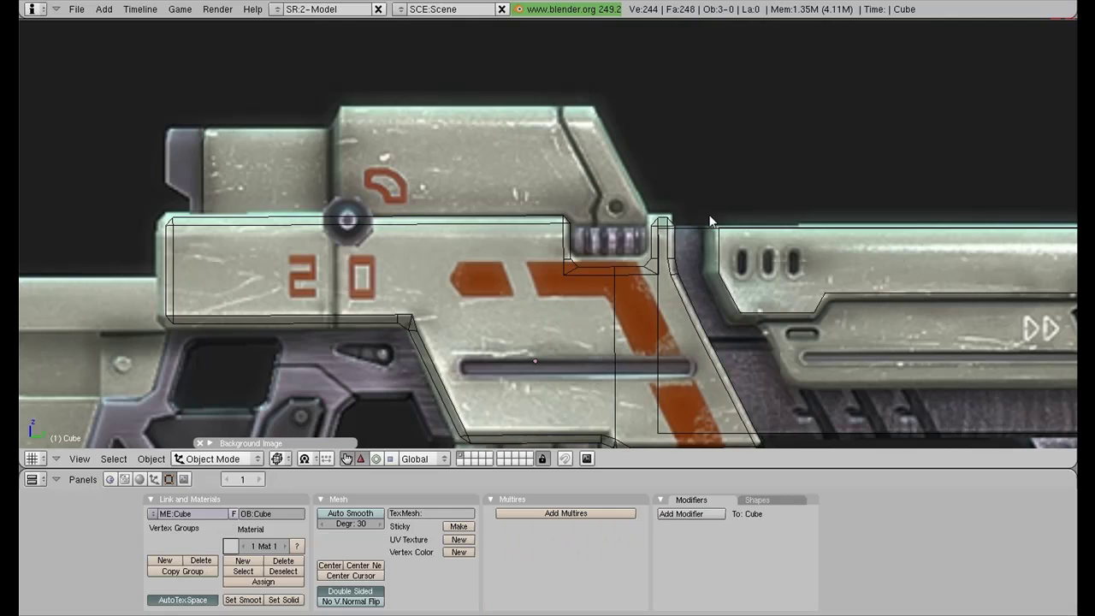
key(Tab)
key(a)
key(ctrl+r)
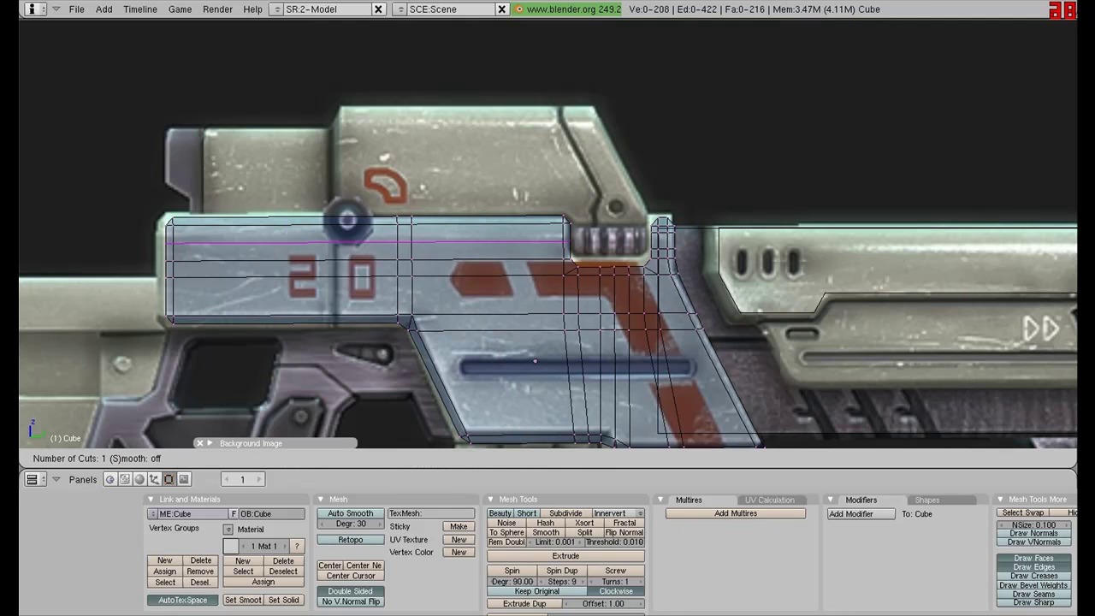
click(402, 242)
click(402, 235)
key(a)
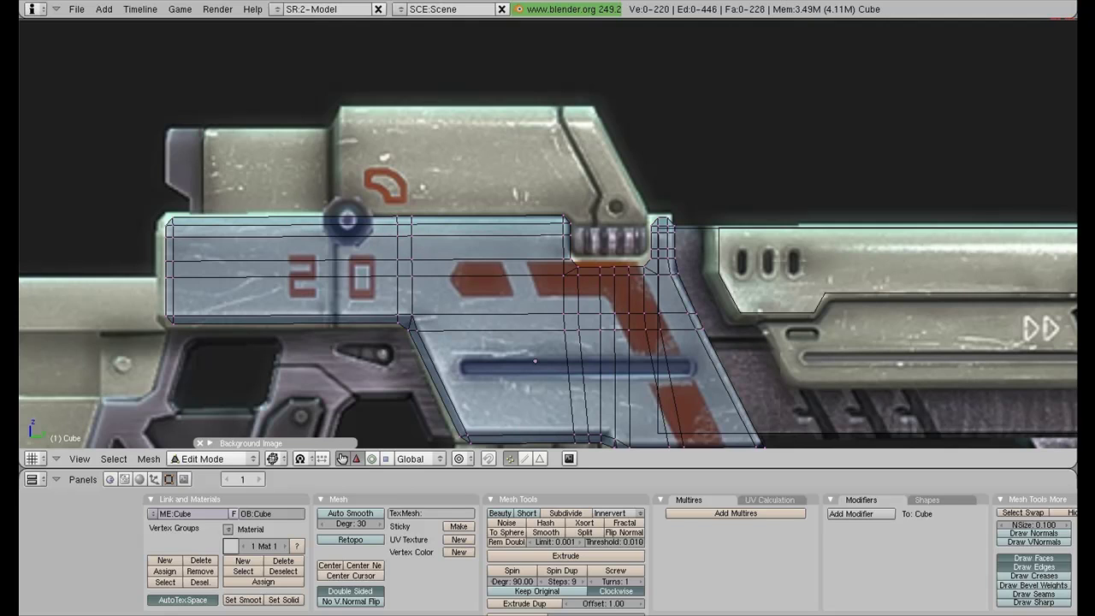
- Scale the main body's top vertices, including the bevel edge, to about 0.73 along X to taper the upper side
key(b)
drag(141, 199, 688, 228)
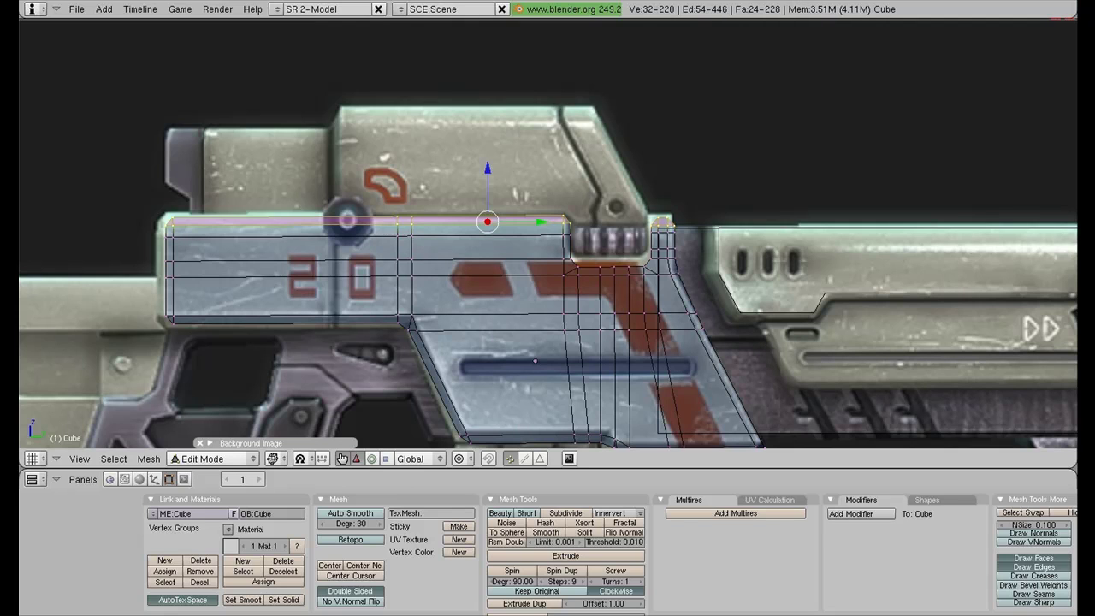
middle_drag(479, 256, 616, 316)
key(z)
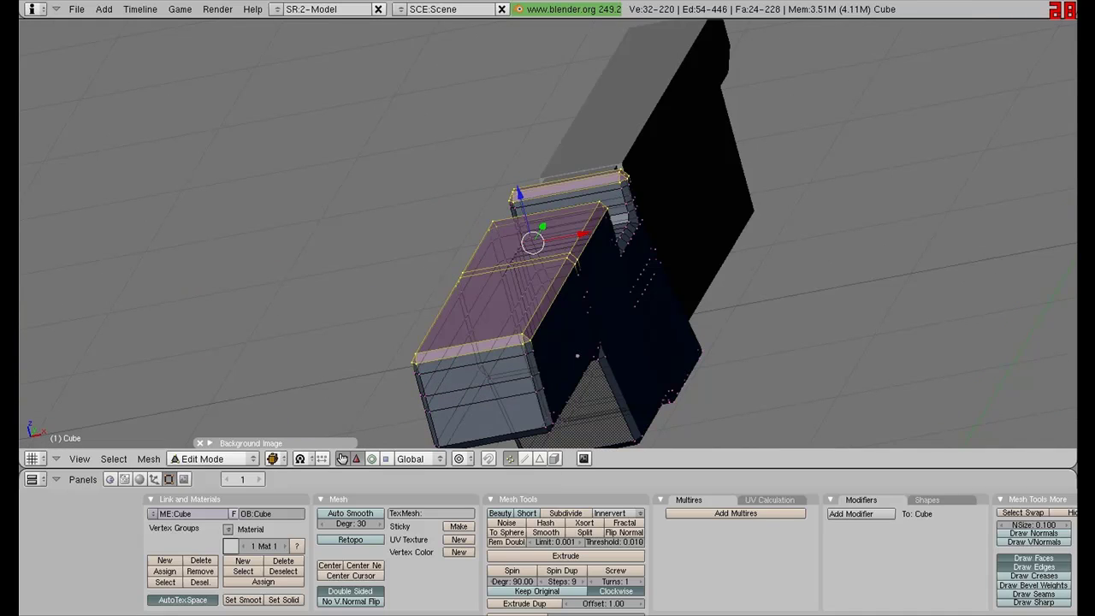
key(s)
key(y)
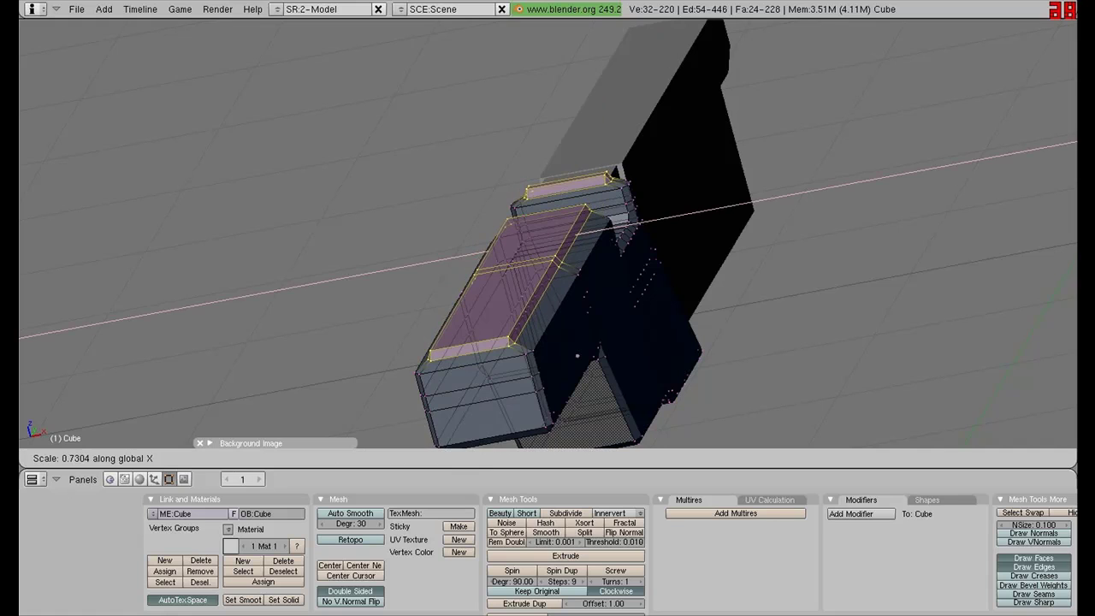
key(Return)
middle_drag(513, 274, 585, 195)
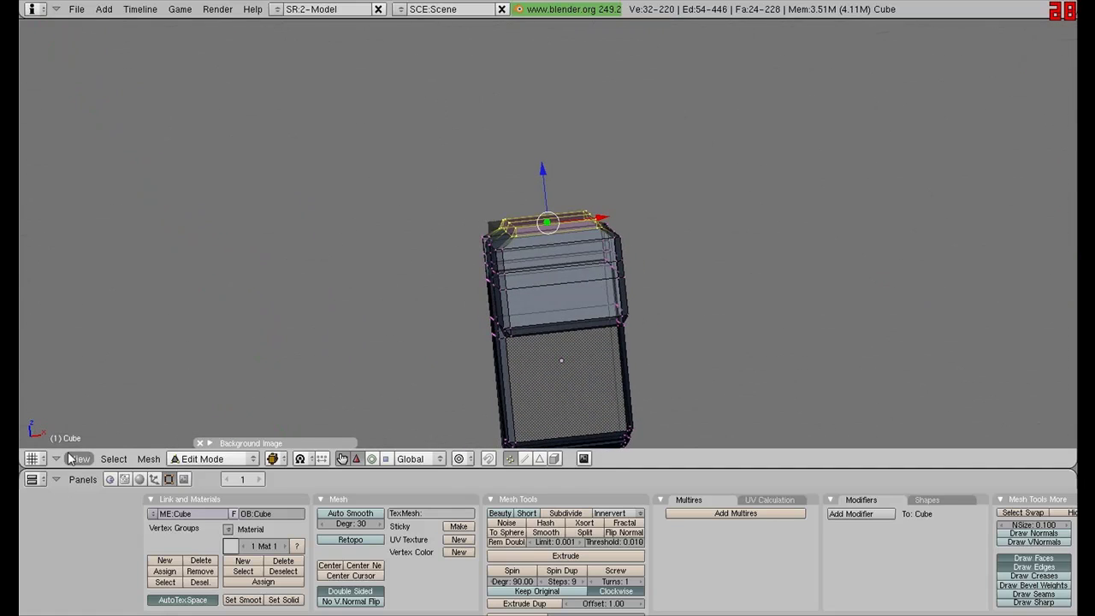
- Scale only the main body's uppermost vertices to about 0.49 along X to round the top, and leave mesh editing
key(KP_3)
key(a)
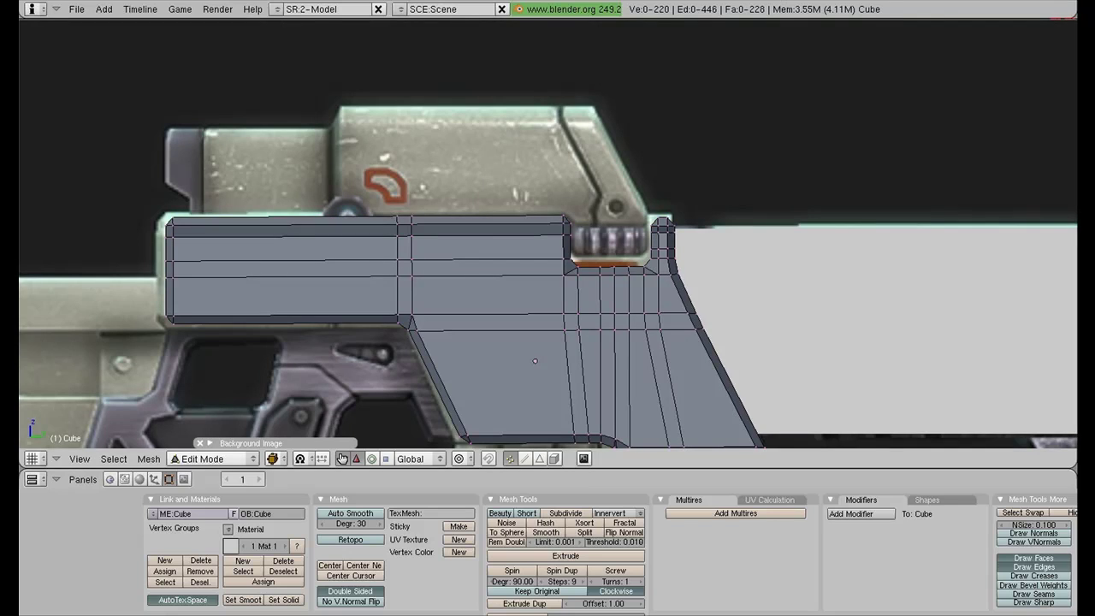
key(b)
drag(145, 199, 688, 220)
middle_drag(689, 221, 869, 291)
key(s)
key(x)
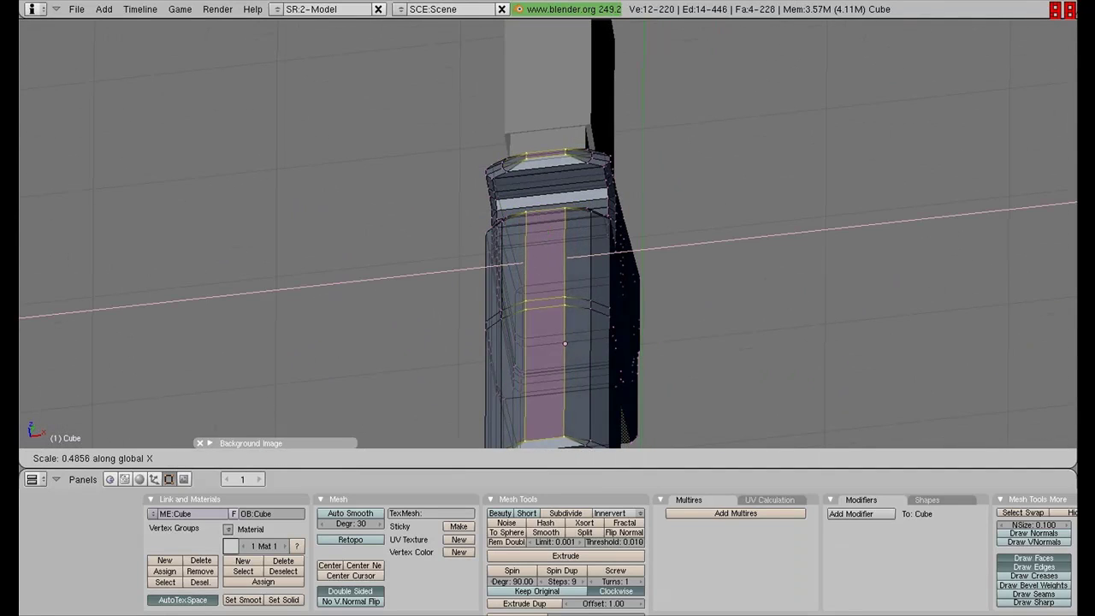
click(565, 343)
middle_drag(564, 343, 745, 237)
key(a)
key(Tab)
- Scale the upper handguard cover along X to fit over the handguard block
right_click(644, 276)
key(s)
key(x)
click(601, 140)
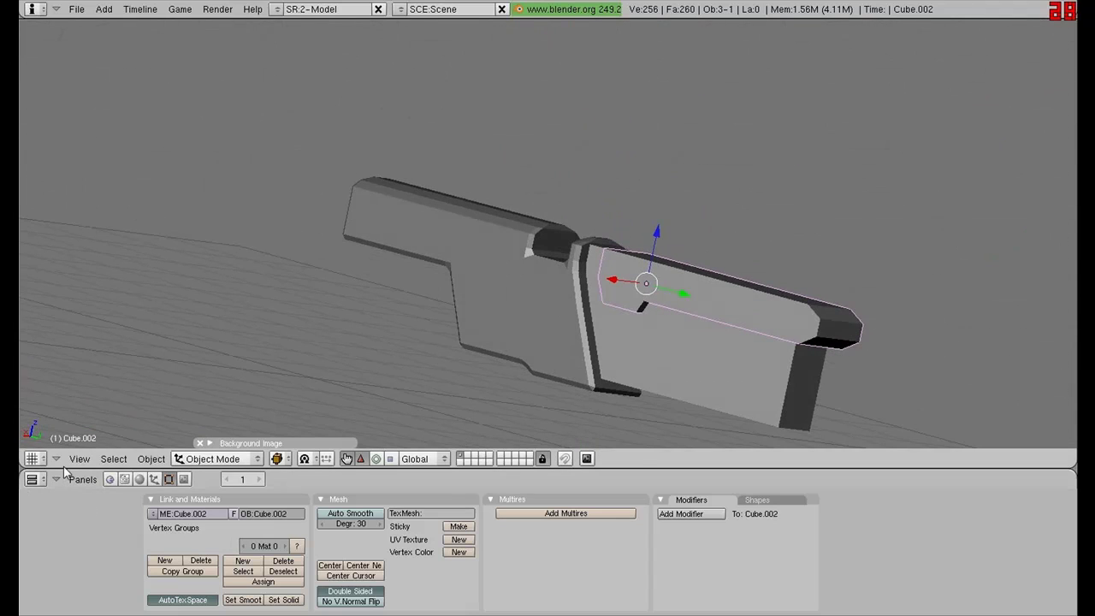
- Add a Bevel modifier to the handguard cover, adjust its width and apply it
key(KP_3)
scroll(123, 306, up, 1)
shift+middle_drag(872, 279, 661, 294)
key(z)
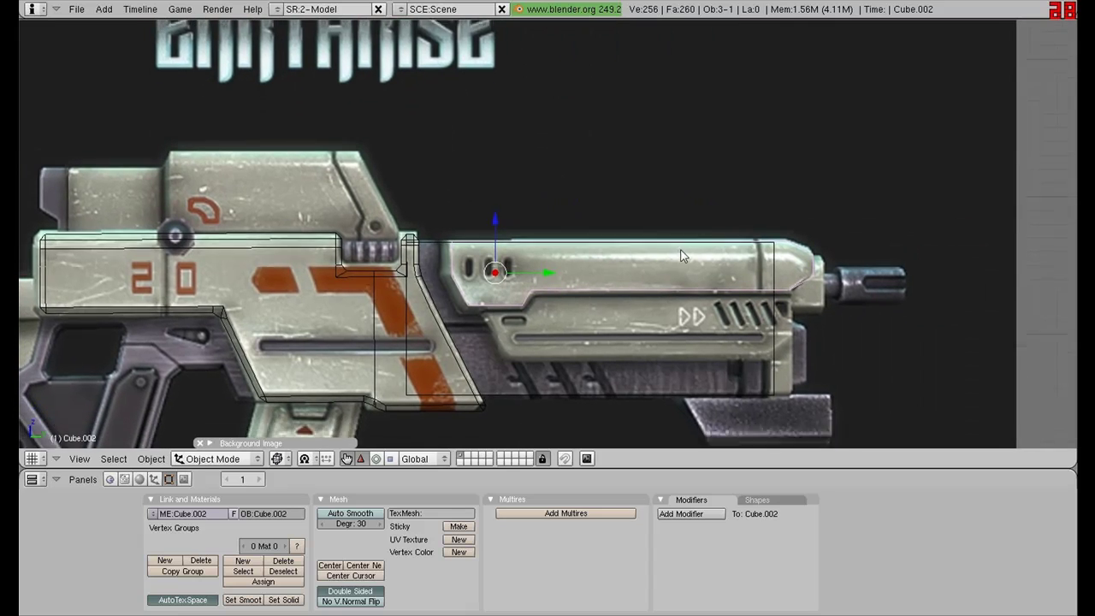
scroll(681, 255, up, 2)
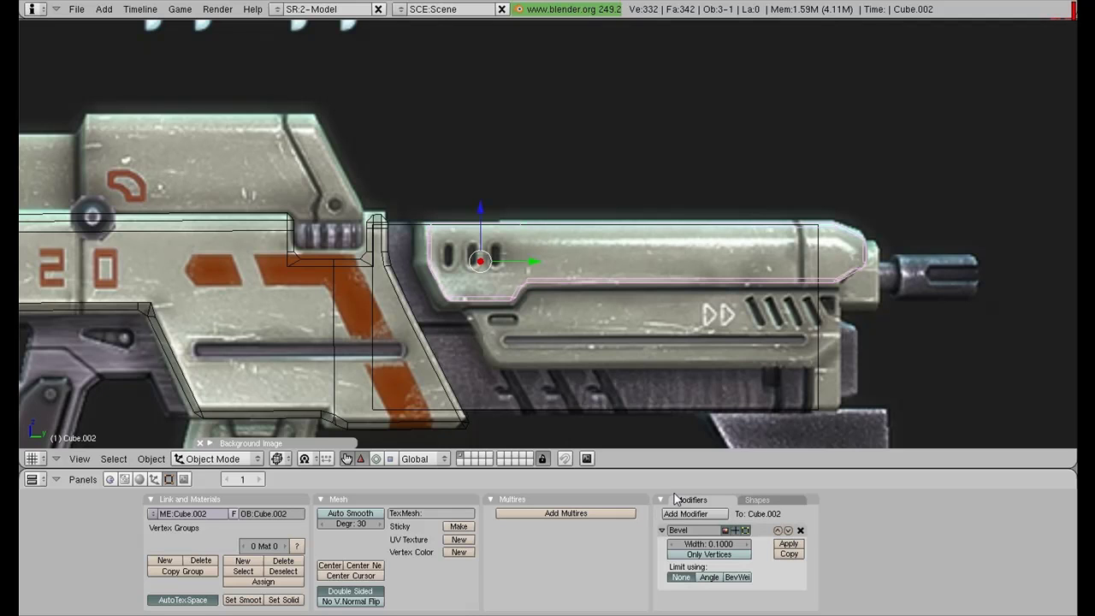
click(747, 544)
click(747, 544)
click(800, 530)
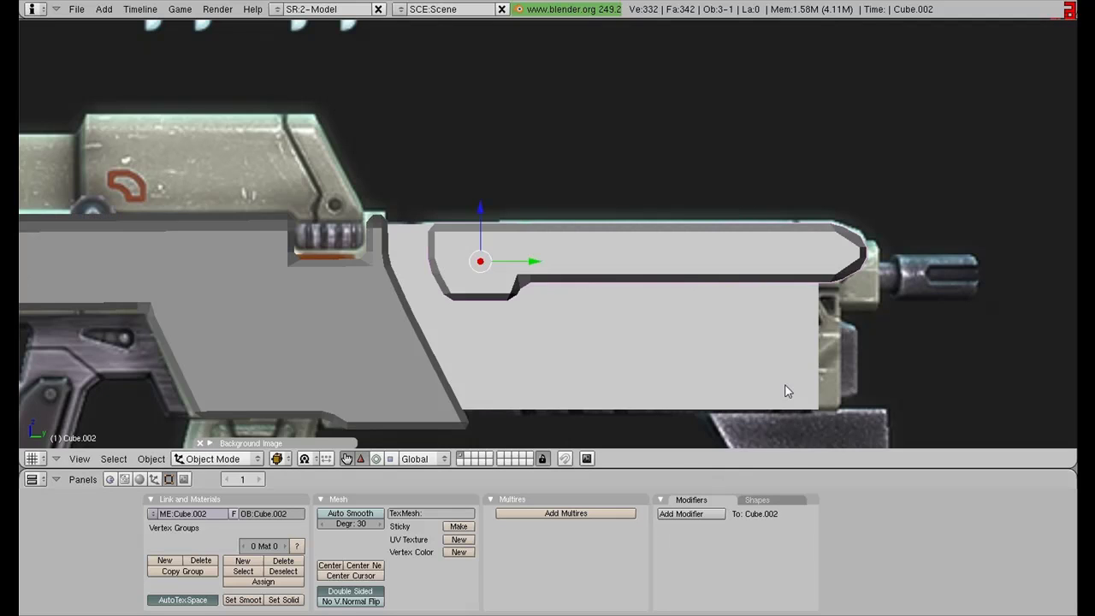
- Adjust the bevelled handguard cover's width along X to match the main body, and inspect the fit from several angles
middle_drag(784, 386, 549, 259)
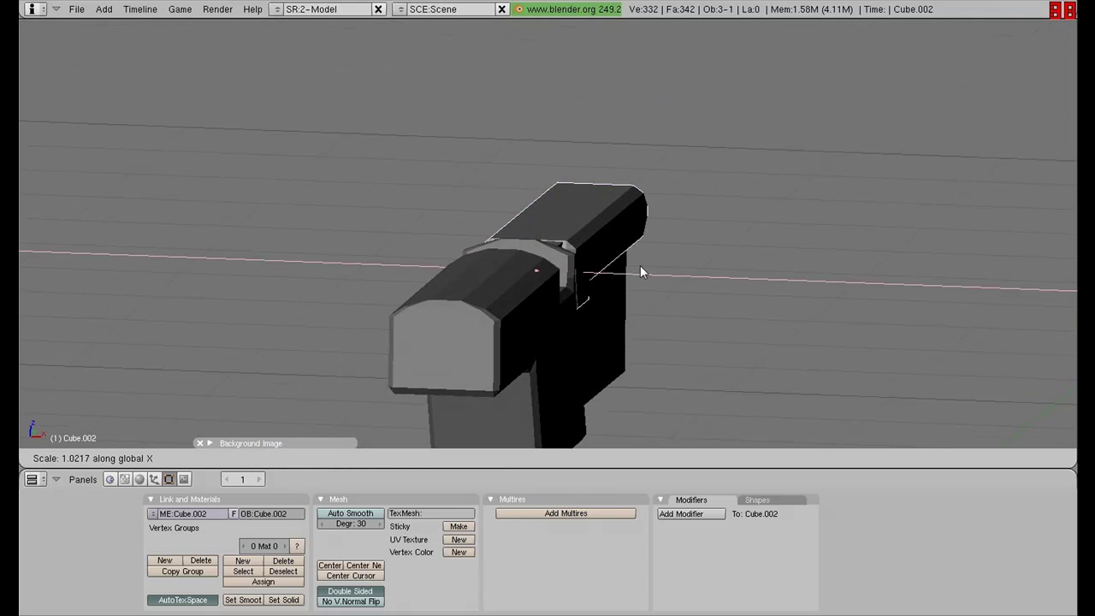
click(641, 272)
middle_drag(641, 272, 634, 247)
key(s)
key(x)
click(635, 247)
middle_drag(479, 261, 591, 277)
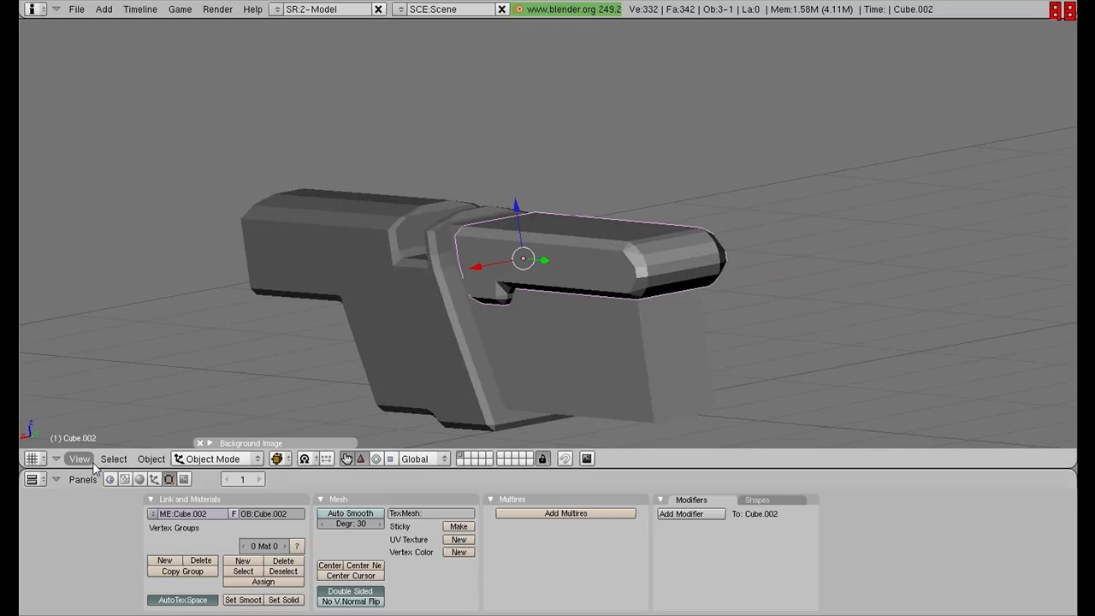
- Return to the side view in wireframe and select all three rifle parts
key(KP_3)
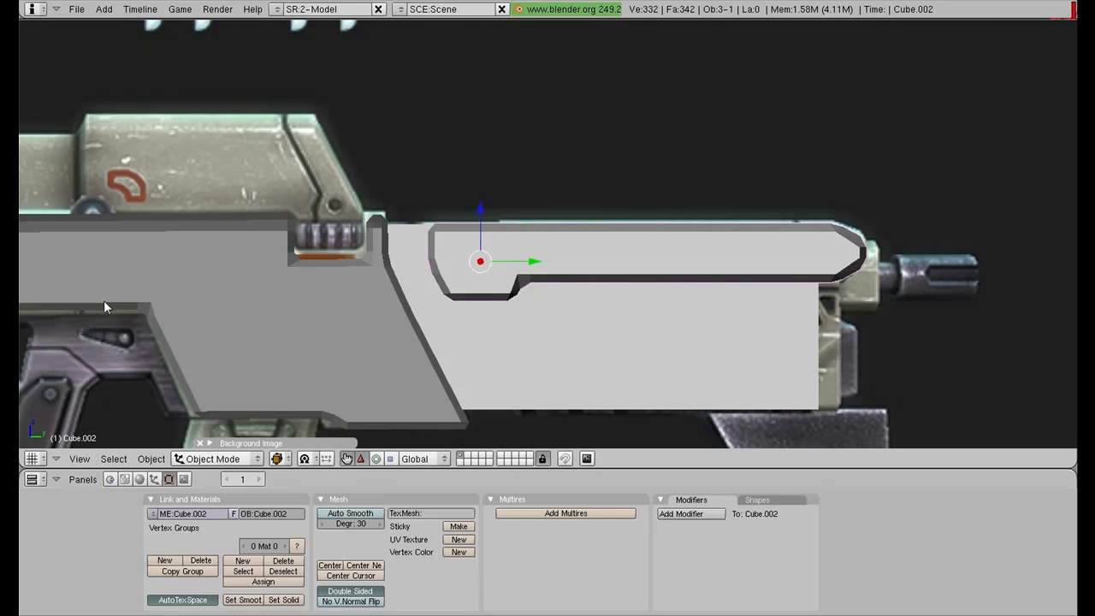
key(z)
scroll(601, 225, down, 2)
key(a)
key(a)
key(a)
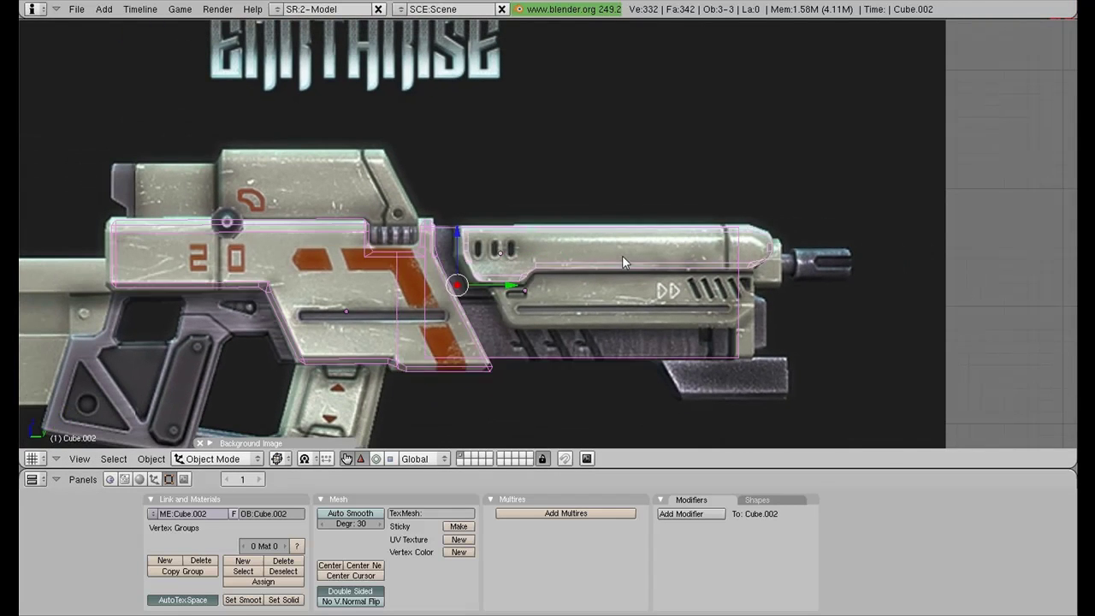
- Add a cube, scale it down and place it on the handguard's lower side panel just below the upper cover
key(space)
click(791, 266)
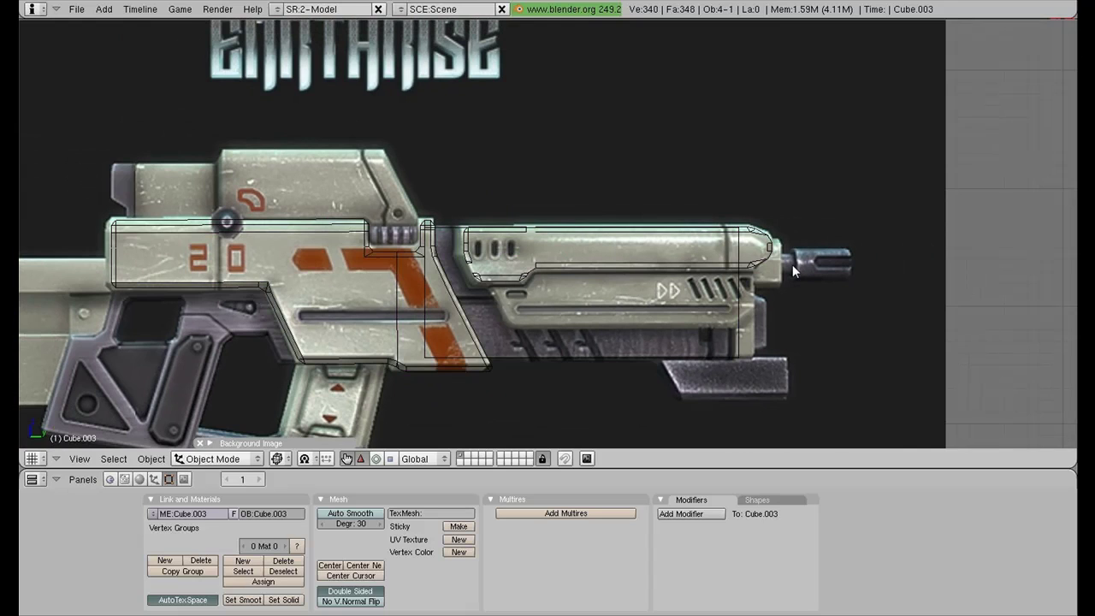
key(g)
click(650, 131)
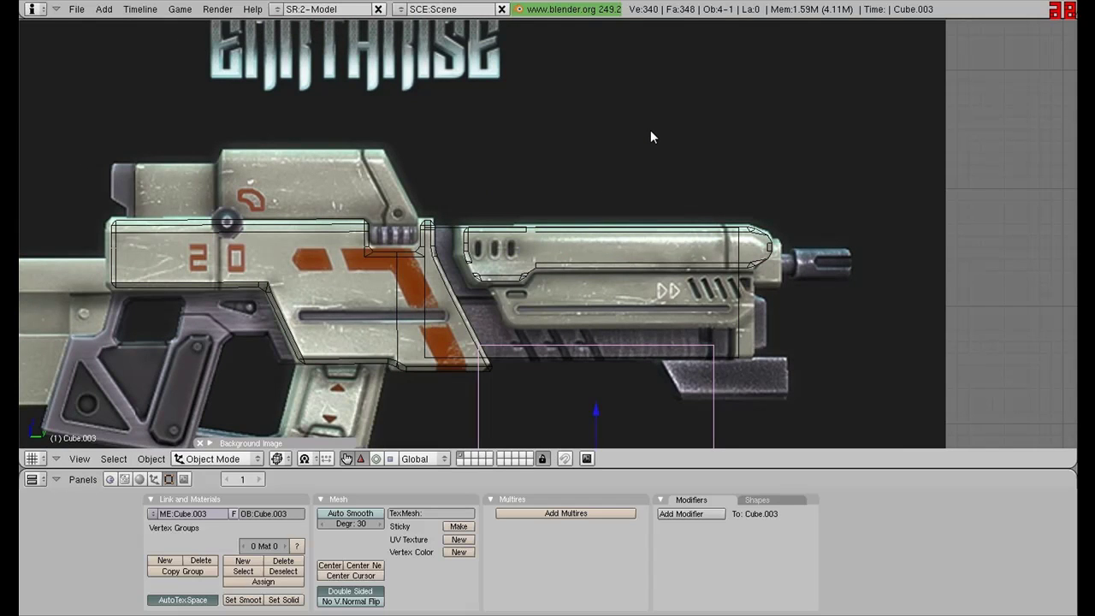
key(g)
click(659, 228)
key(s)
click(685, 339)
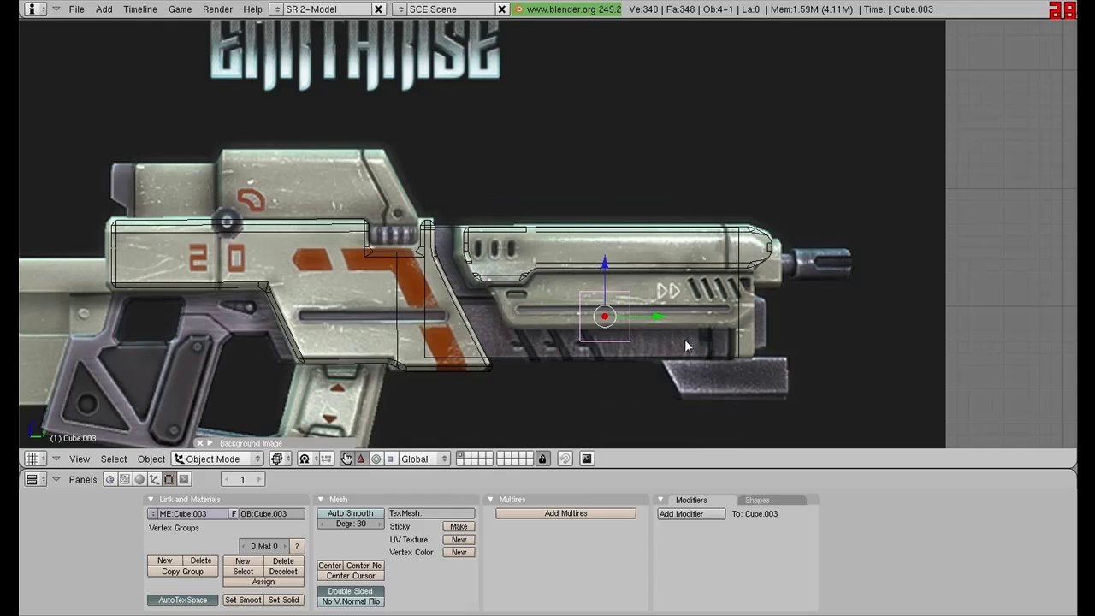
key(g)
key(z)
click(602, 247)
- Reshape the new cube's lower and rear vertices to match the slanted rear edge and underside of the reference side panel
key(Tab)
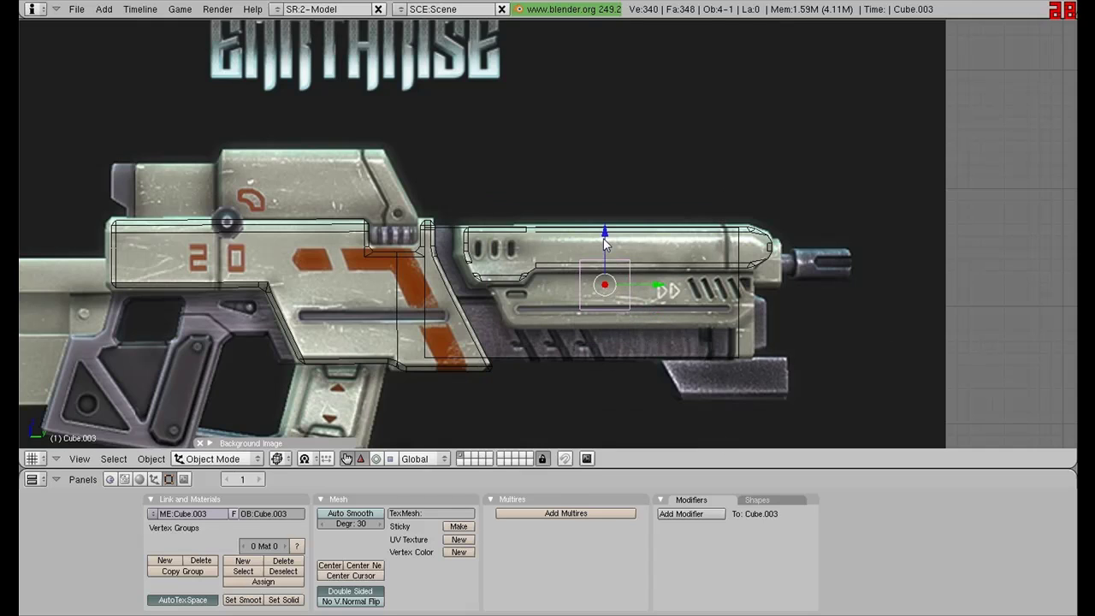
key(b)
drag(562, 293, 650, 329)
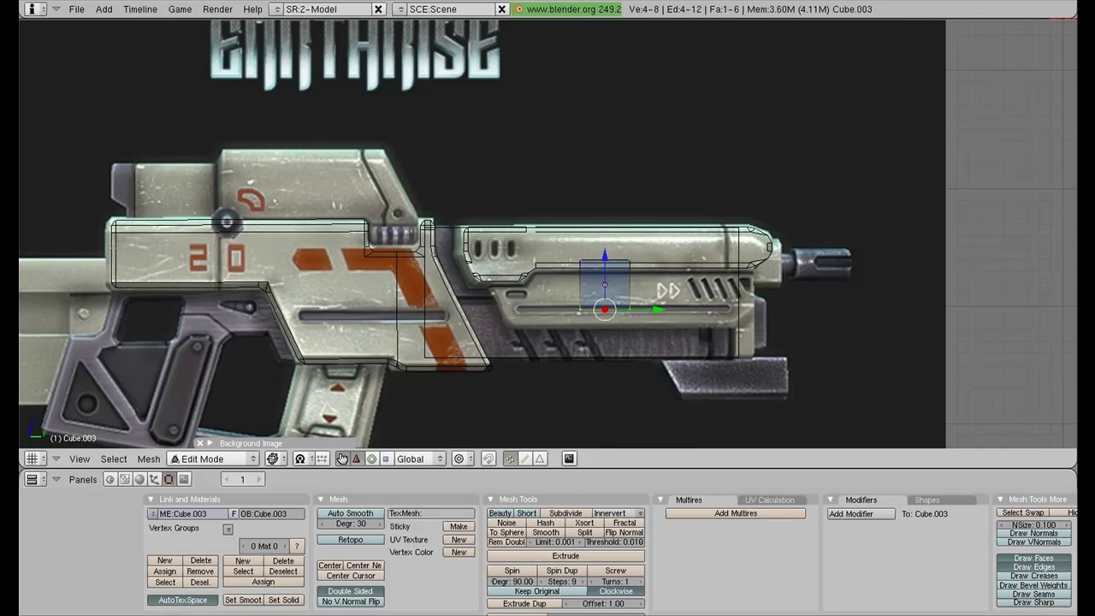
drag(605, 255, 601, 336)
key(a)
key(b)
drag(634, 290, 568, 291)
key(a)
key(b)
drag(498, 244, 532, 260)
key(a)
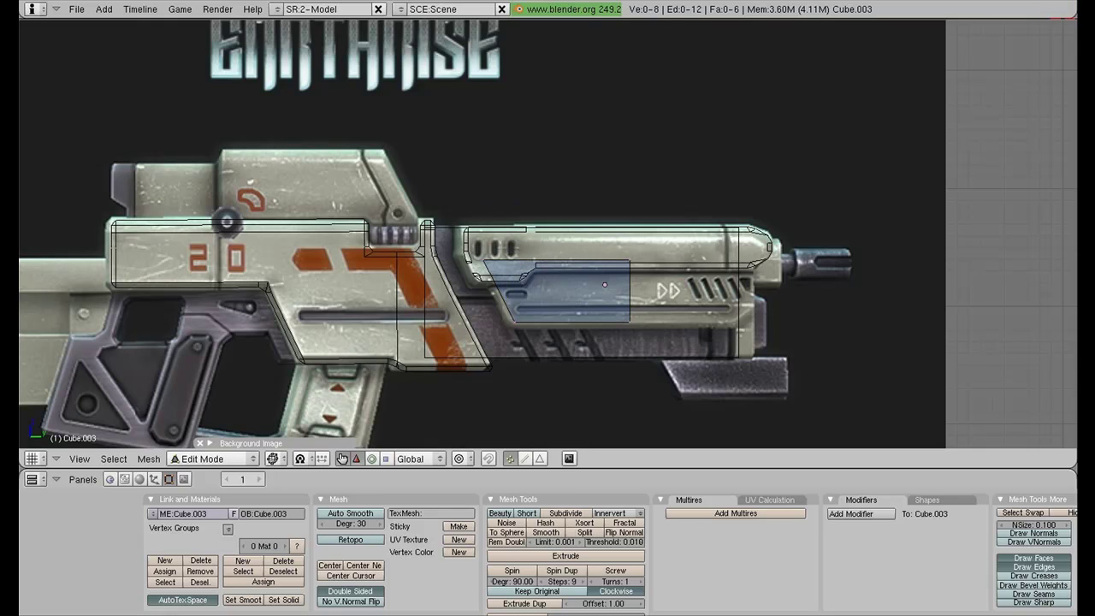
- Stretch the side panel's front end along Y, extrude it forward and raise its lower front corner into a chamfer
right_click(599, 295)
key(g)
key(y)
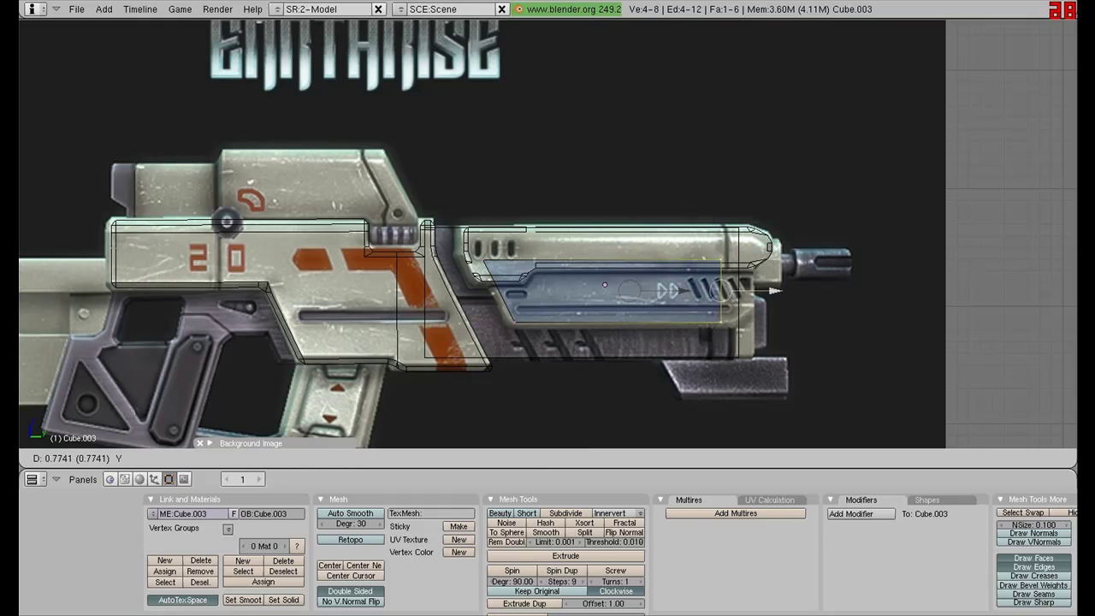
key(Return)
key(e)
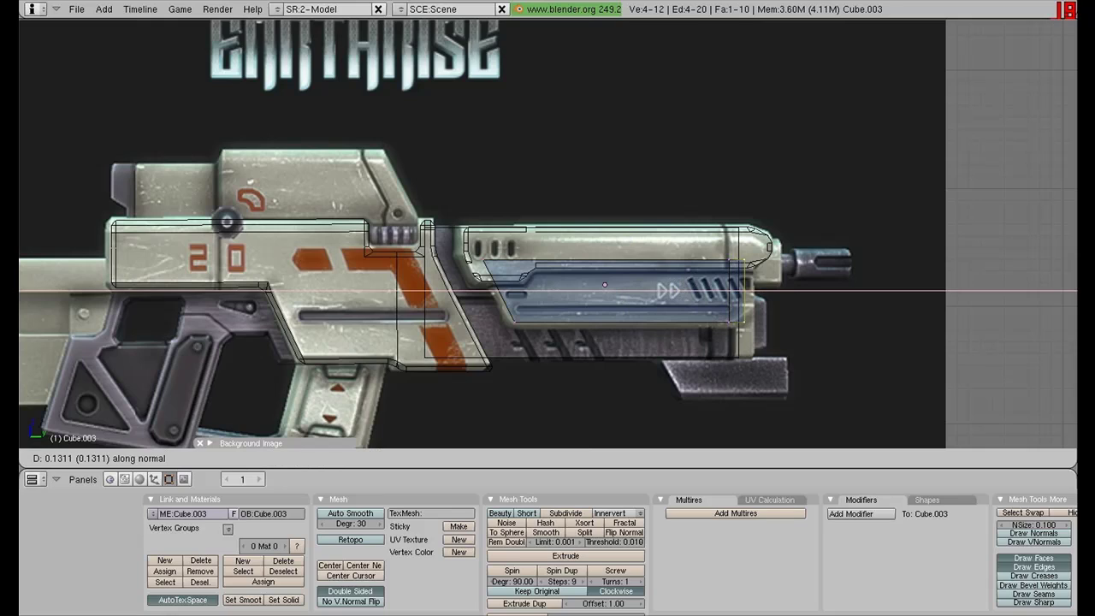
key(Return)
key(a)
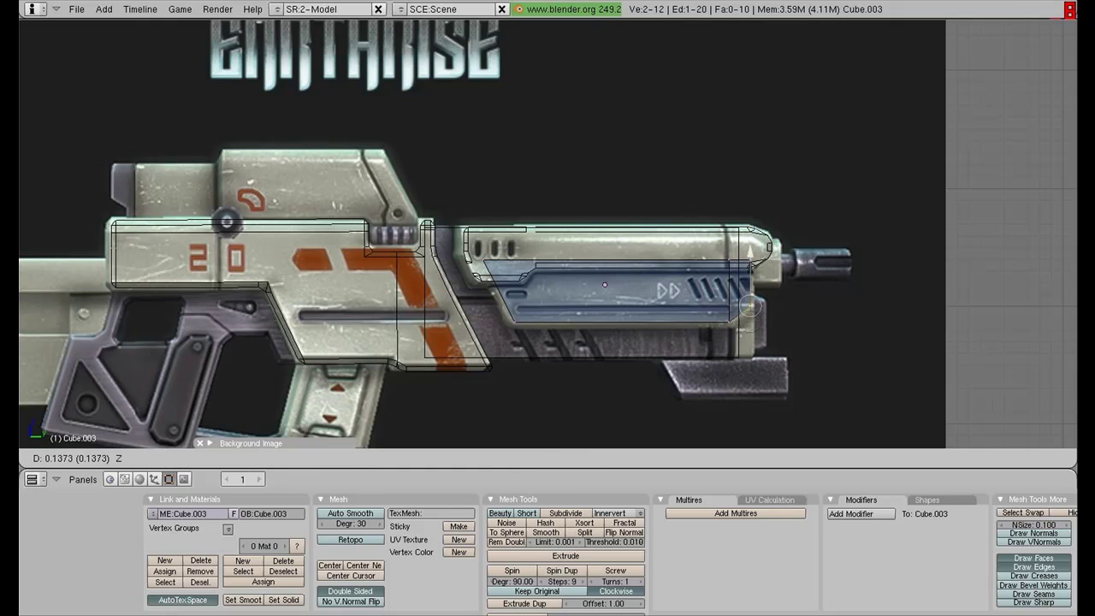
key(Tab)
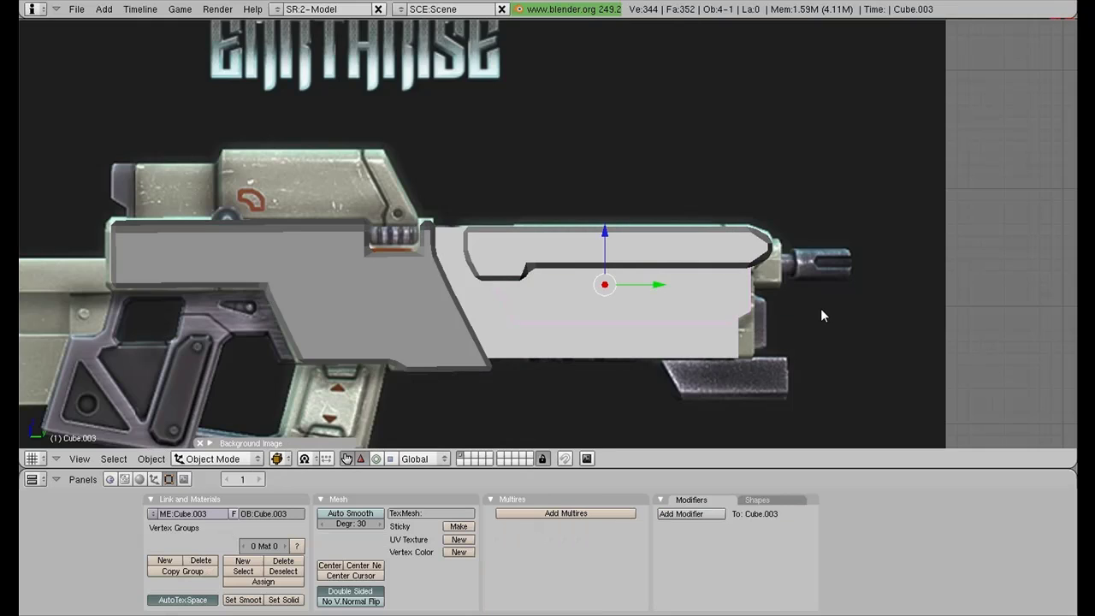
- Scale the lower side panel along X to fit the width of the handguard block
mouse_move(820, 308)
middle_down()
mouse_move(631, 292)
mouse_move(528, 233)
middle_up()
key(s)
key(x)
click(640, 295)
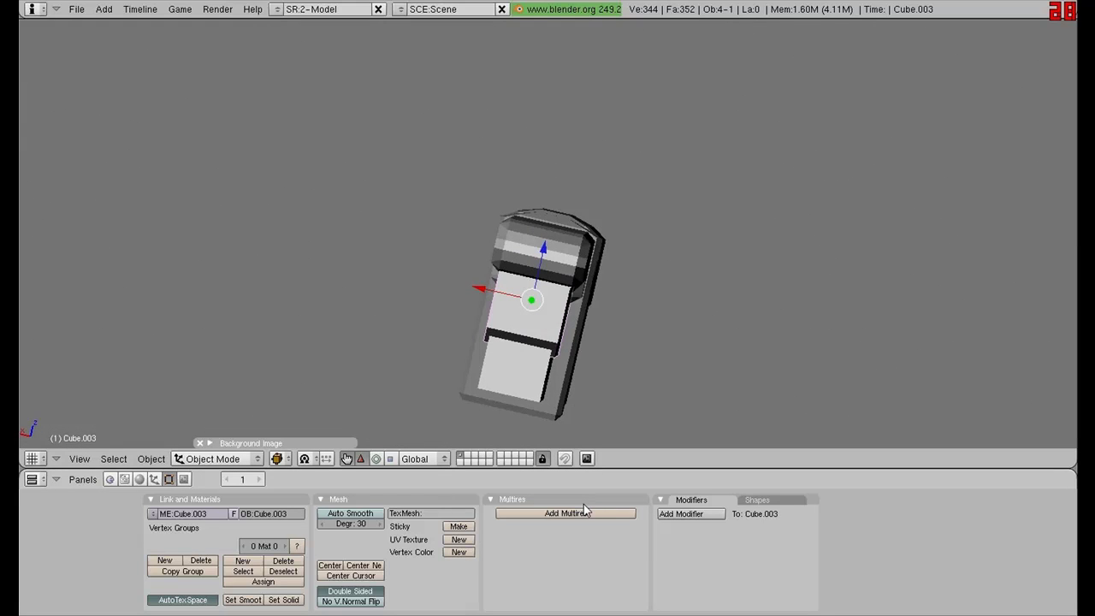
- Add a Bevel modifier to the lower side panel, adjust its width and apply it
click(681, 513)
click(684, 496)
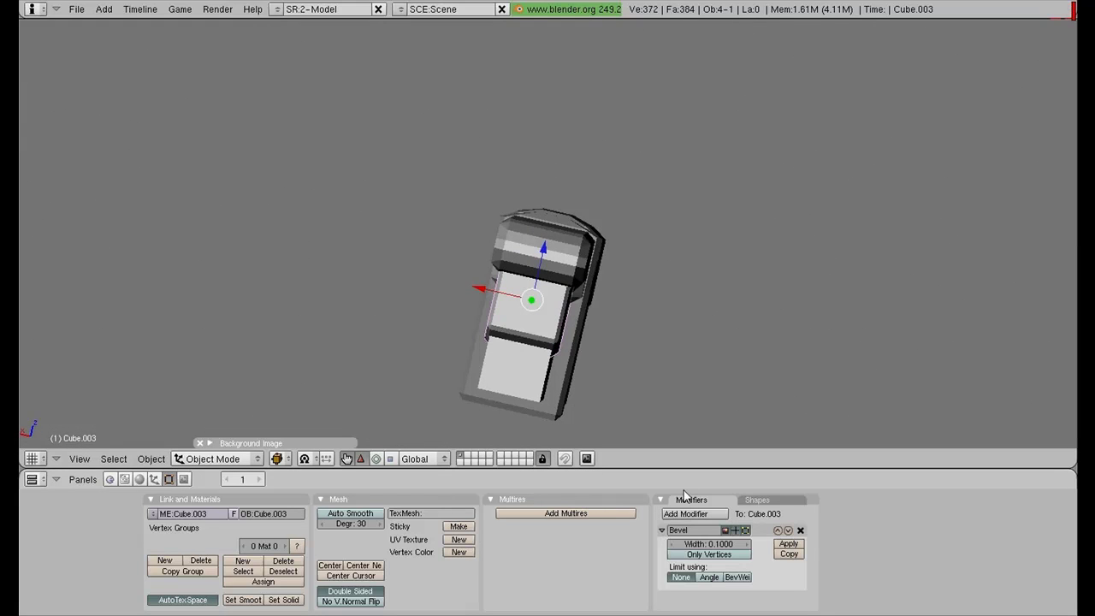
click(748, 544)
click(788, 544)
mouse_move(552, 239)
middle_down()
mouse_move(609, 249)
mouse_move(724, 222)
mouse_move(458, 342)
mouse_move(552, 269)
mouse_move(426, 240)
mouse_move(474, 296)
mouse_move(541, 234)
middle_up()
- Return to the wireframe side view and add another cube, moving it below the handguard's front end
key(KP_3)
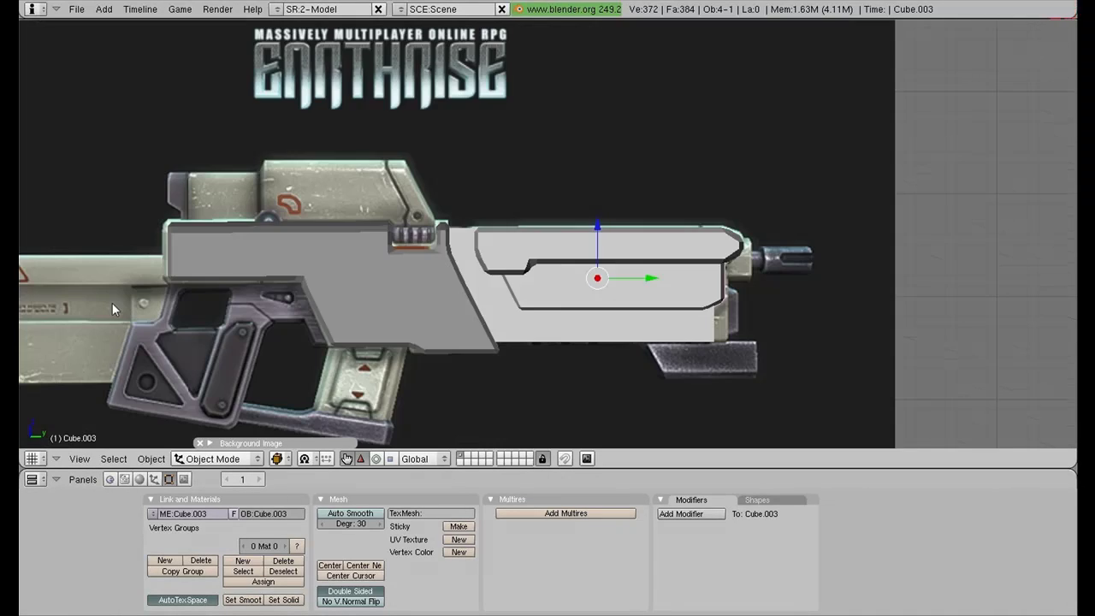
key(z)
scroll(587, 302, down, 1)
scroll(648, 325, up, 1)
scroll(647, 325, up, 1)
shift+middle_drag(736, 308, 655, 252)
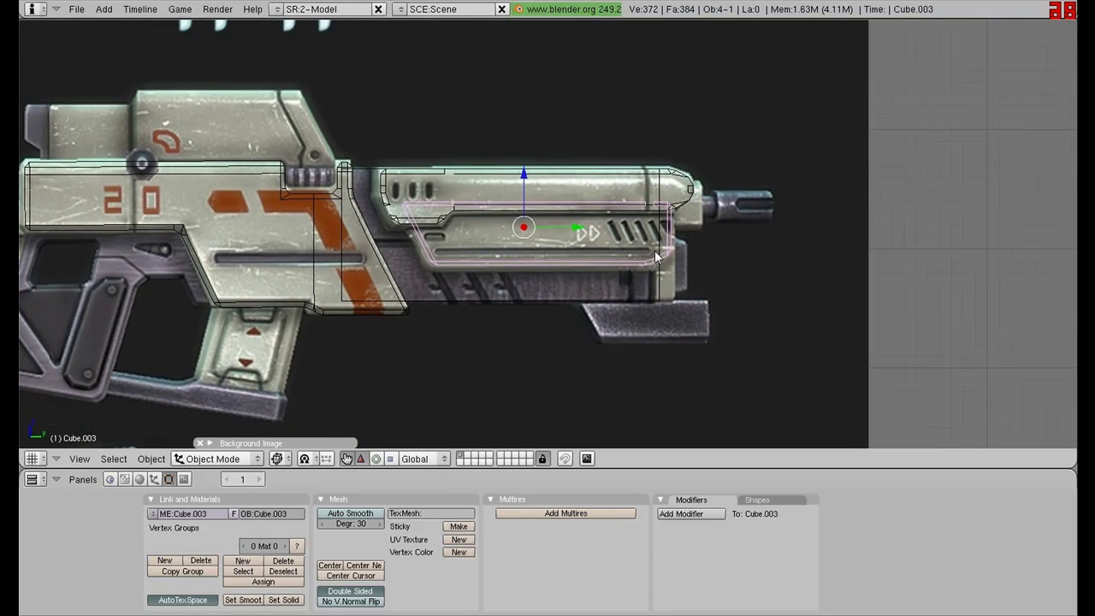
key(shift+d)
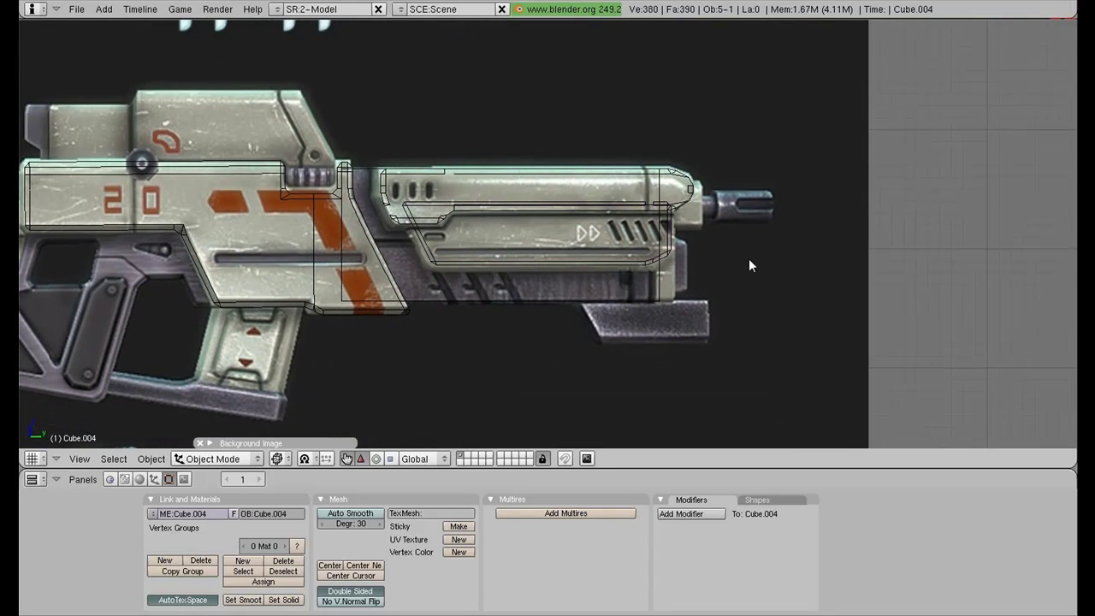
key(g)
click(787, 90)
- Scale the new cube down and raise it along Z onto the lower front end of the handguard
key(s)
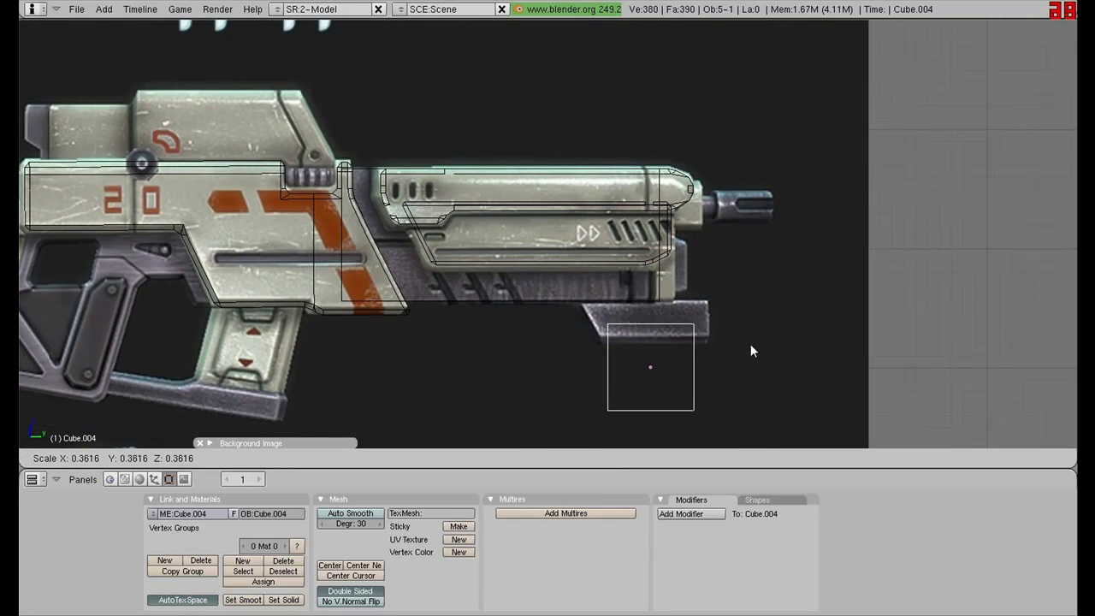
click(704, 366)
key(g)
key(z)
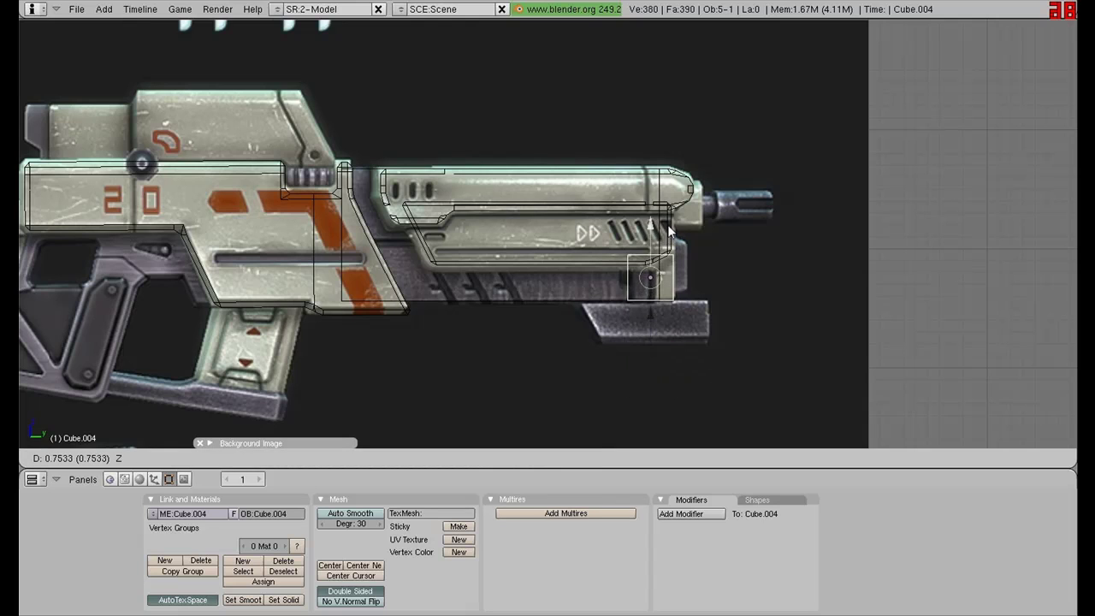
click(670, 222)
- Move the bevelled side panel's front-end vertices slightly forward along Y to match the reference
scroll(670, 222, up, 3)
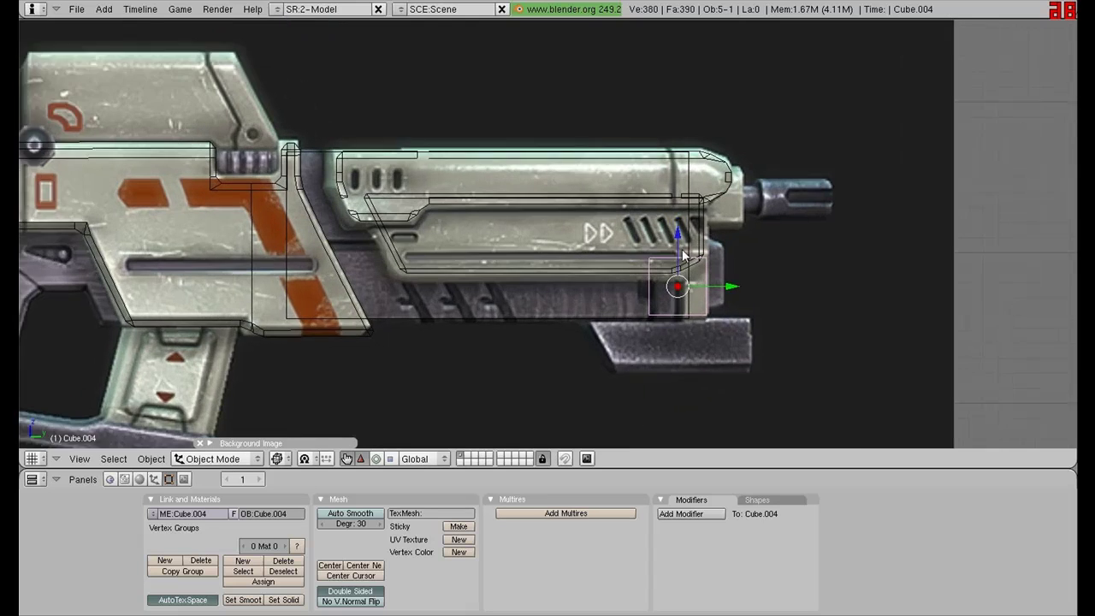
shift+middle_drag(729, 250, 655, 254)
scroll(714, 270, up, 1)
right_click(665, 229)
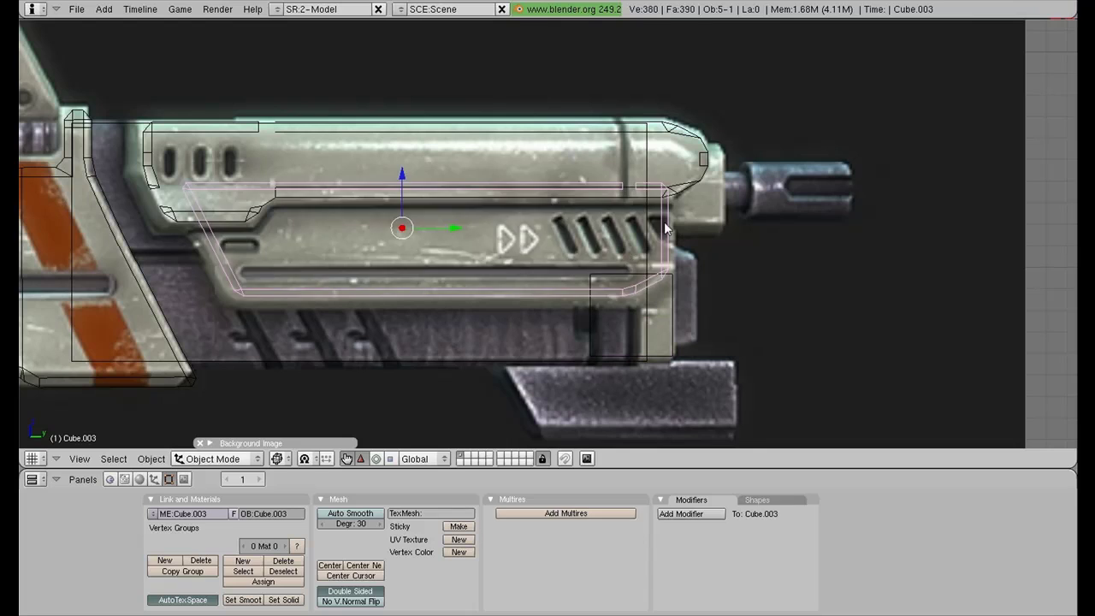
key(Tab)
key(a)
key(b)
drag(601, 164, 695, 315)
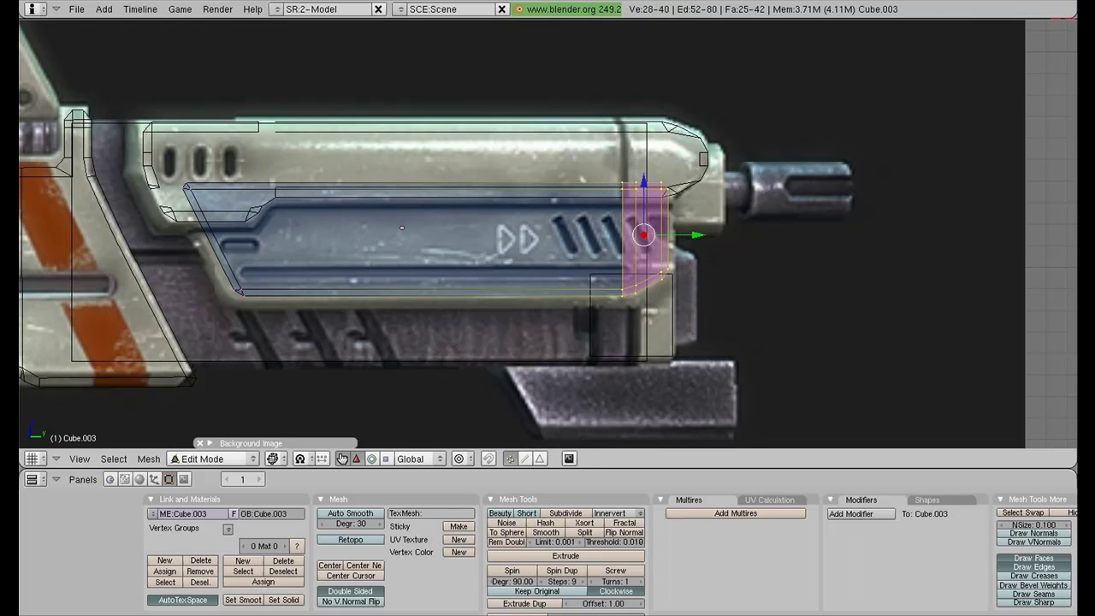
drag(697, 235, 709, 235)
key(Escape)
key(a)
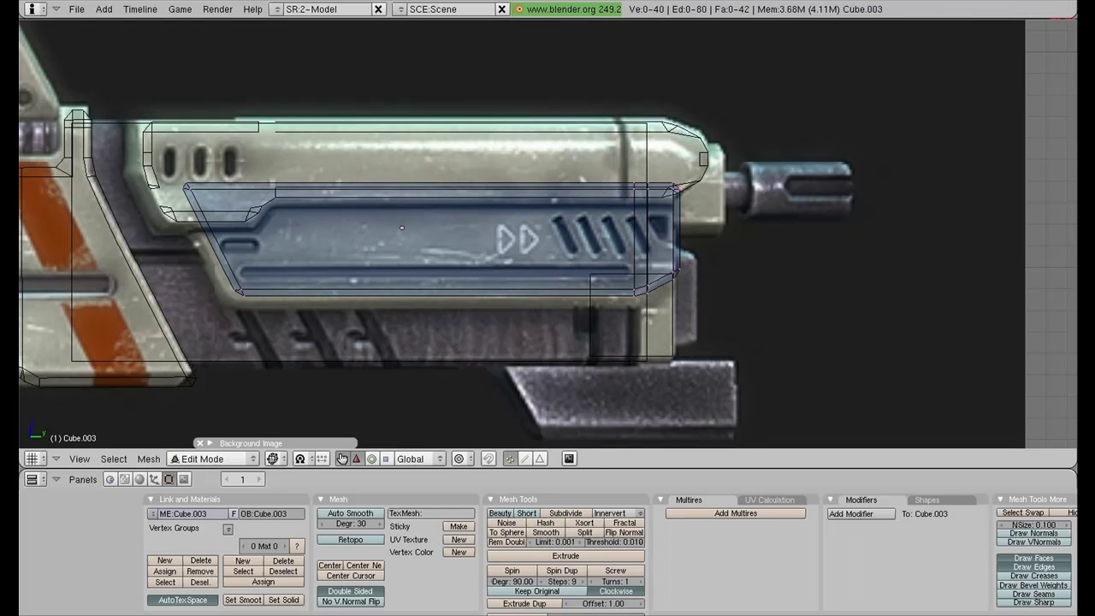
key(Tab)
- Raise the top vertices of the small front block so that it overlaps the side panel
right_click(674, 330)
key(Tab)
key(a)
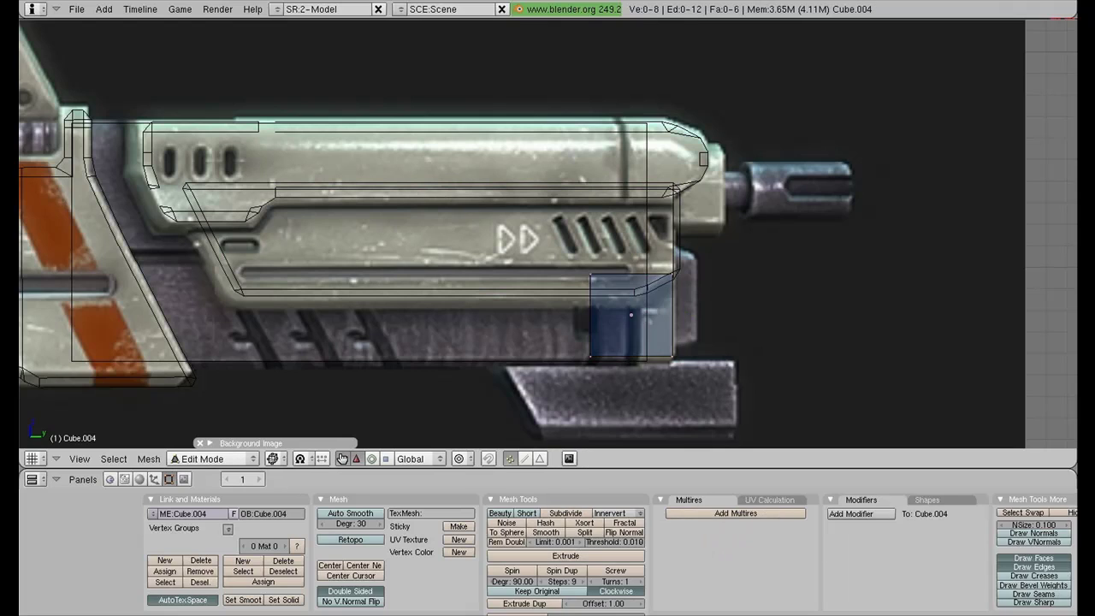
key(a)
key(Tab)
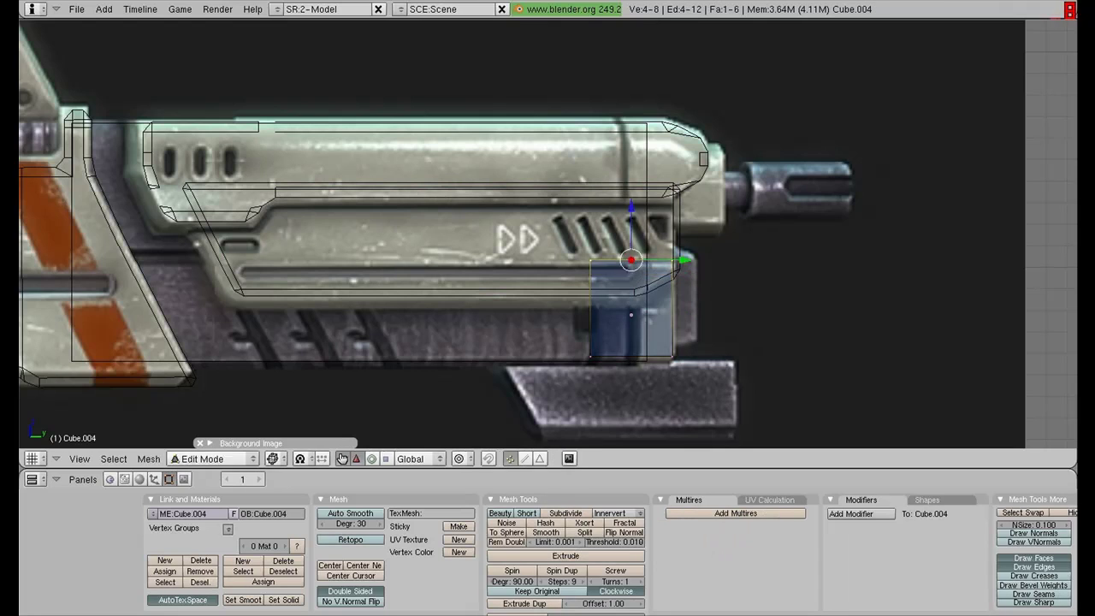
- Duplicate the small front block upward along Z onto the upper cover and rotate the copy 90 degrees
key(shift+d)
key(z)
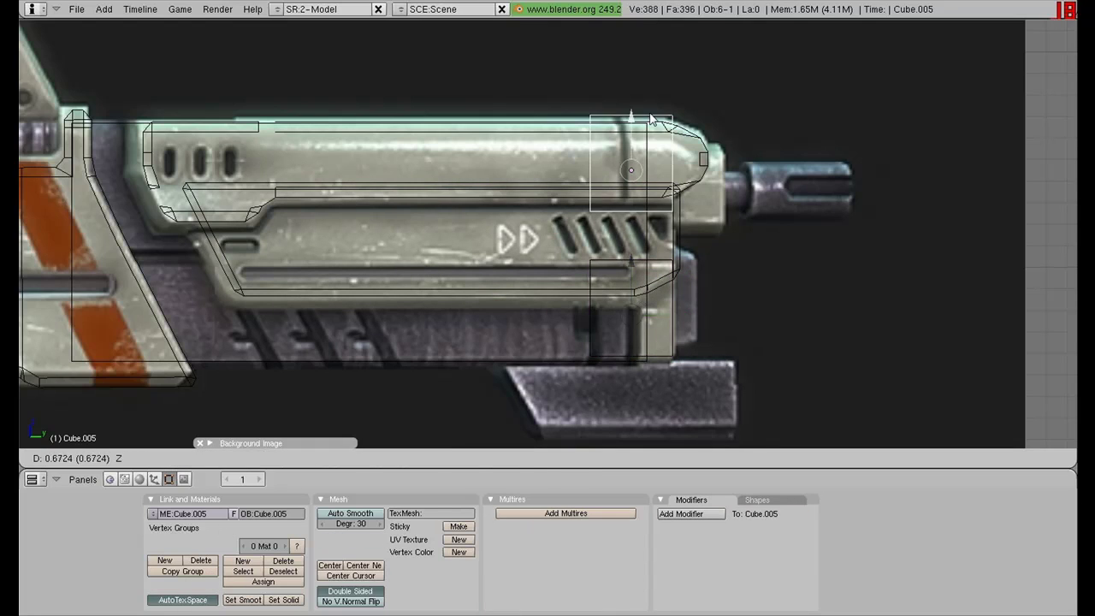
click(670, 163)
text(r90)
key(Return)
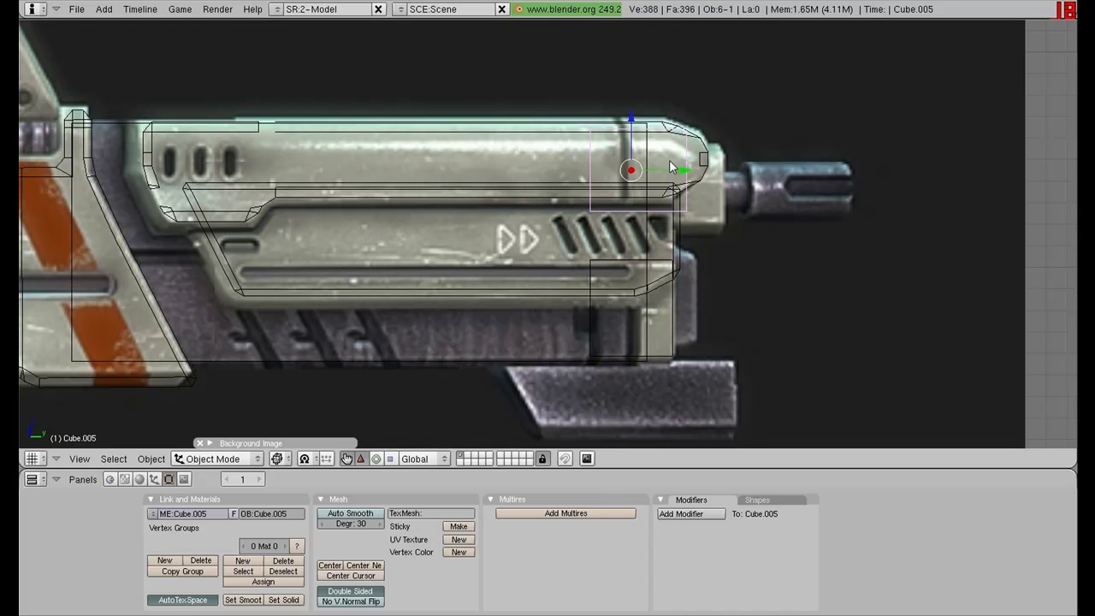
- Scale the duplicated block down and position it at the barrel base, lining up its front face with the reference
drag(682, 169, 714, 169)
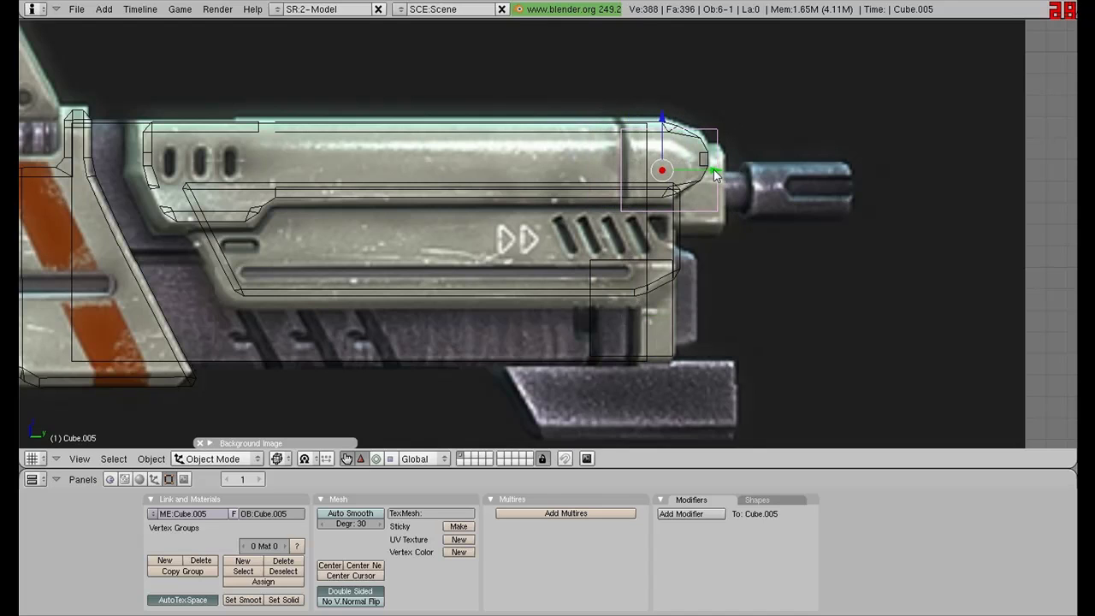
drag(661, 111, 660, 130)
click(662, 135)
key(s)
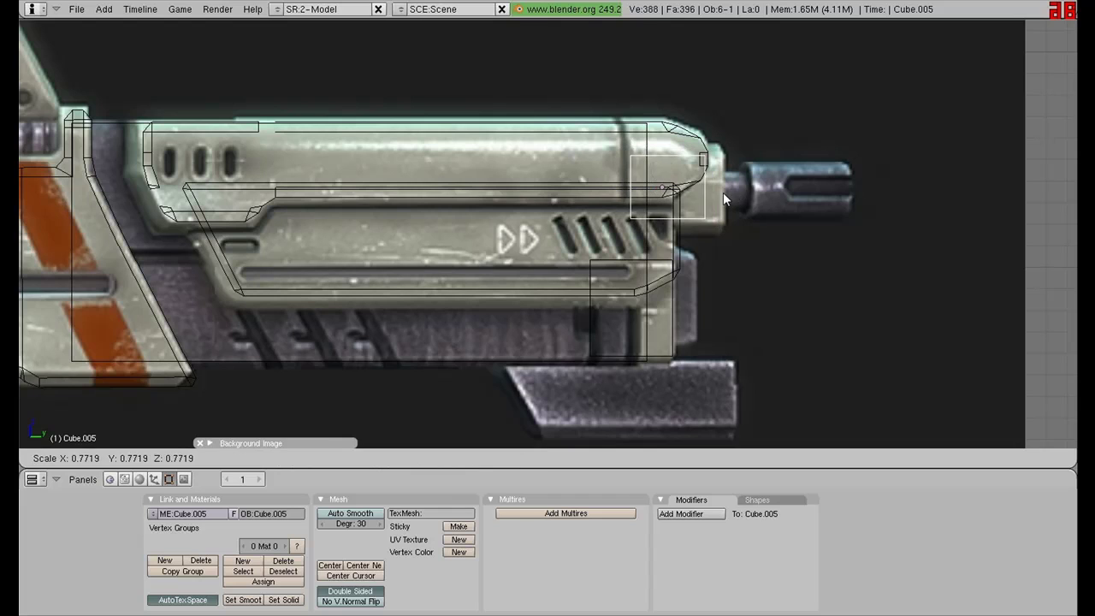
click(723, 193)
key(g)
click(732, 193)
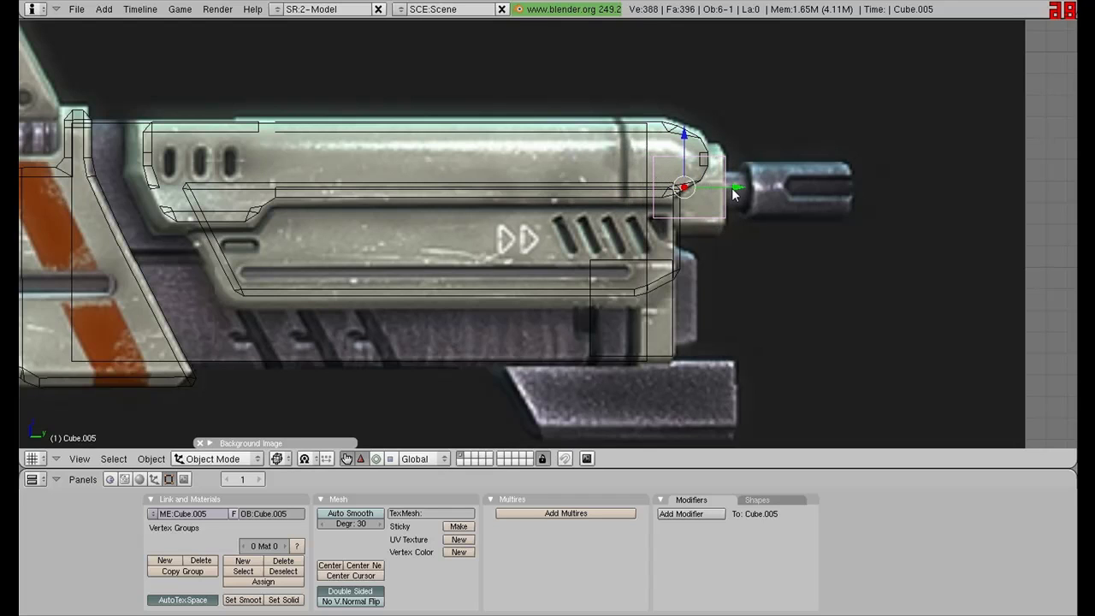
- Extrude the top face of the barrel-base block upward to the top of the reference part
key(Tab)
key(a)
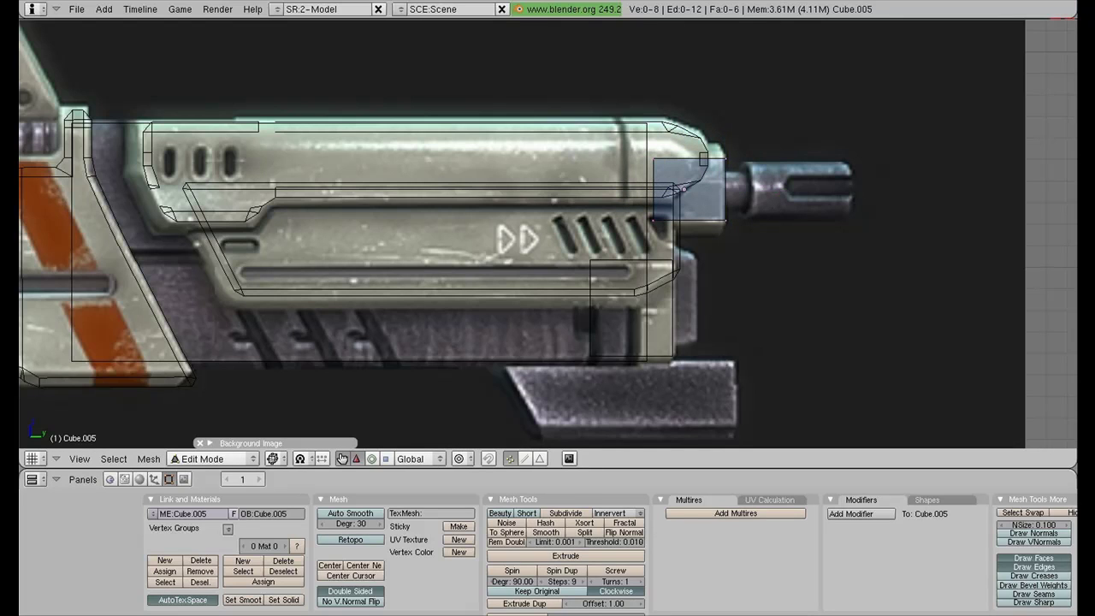
key(Tab)
key(Tab)
key(b)
drag(635, 137, 746, 176)
key(e)
click(689, 146)
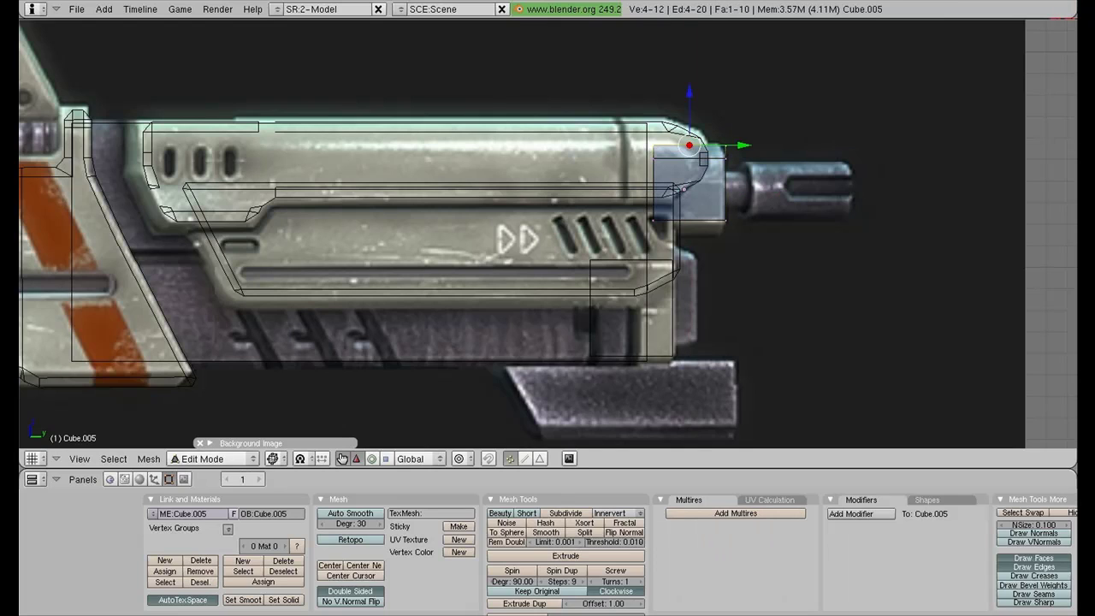
- Shift the barrel-base block's upper front edge slightly backward along Y to slope the corner
key(a)
key(g)
key(y)
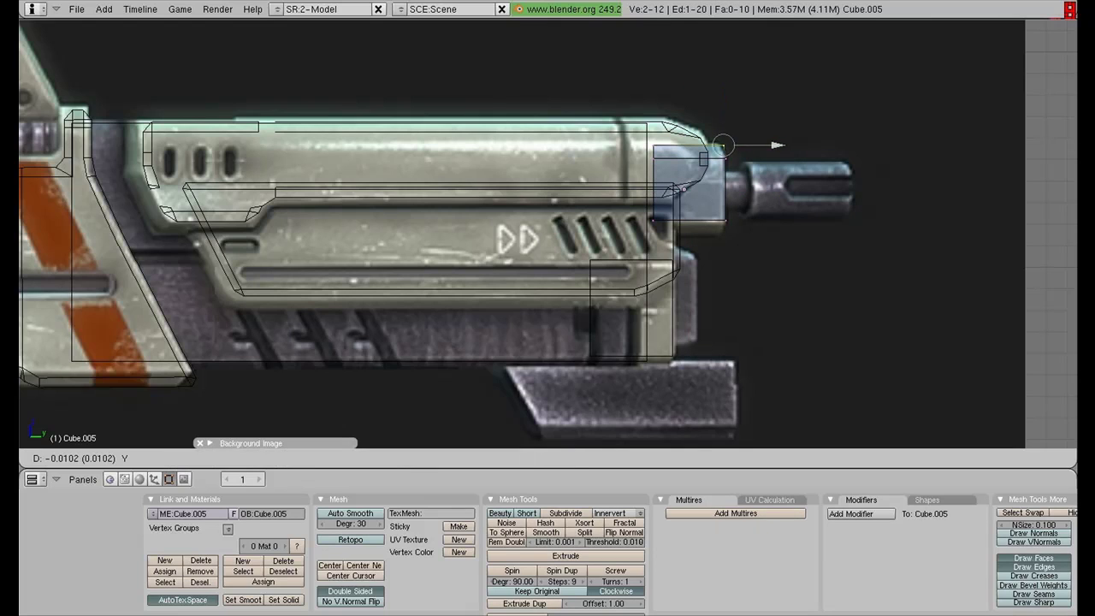
key(Return)
- Narrow the barrel-base block's top face along X and check the taper in shaded front and side views
key(b)
drag(636, 130, 672, 155)
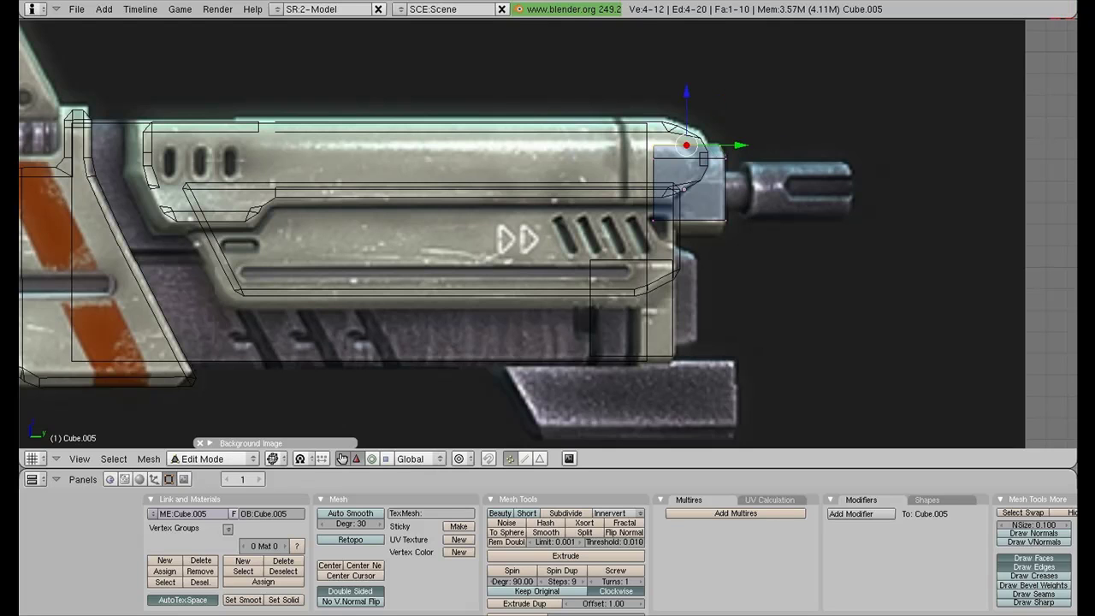
mouse_move(685, 188)
middle_down()
mouse_move(514, 257)
mouse_move(629, 175)
middle_up()
key(s)
key(x)
key(Return)
key(z)
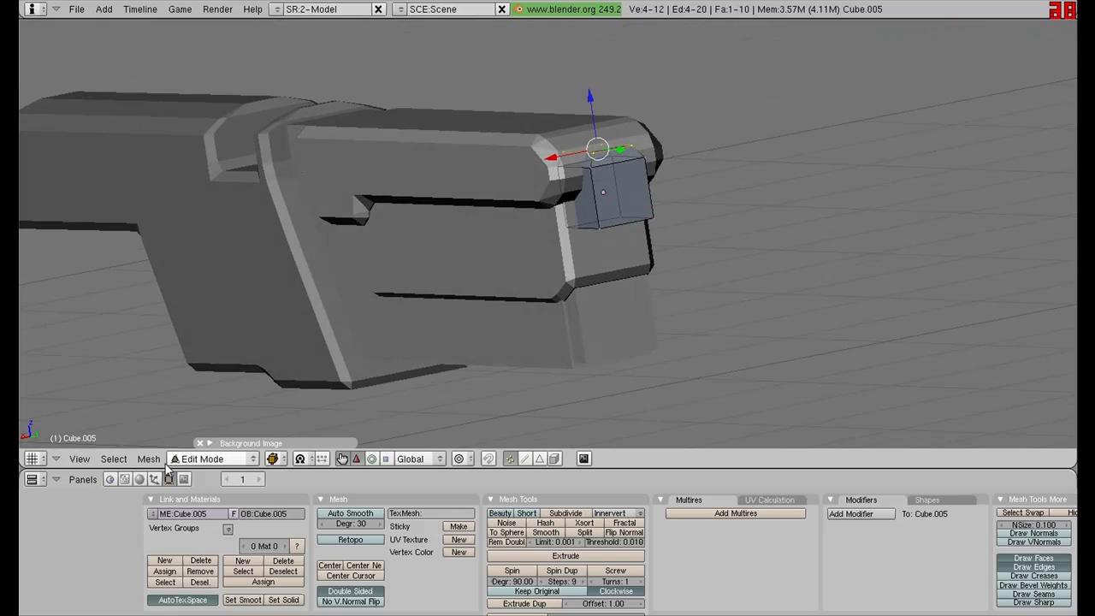
key(KP_1)
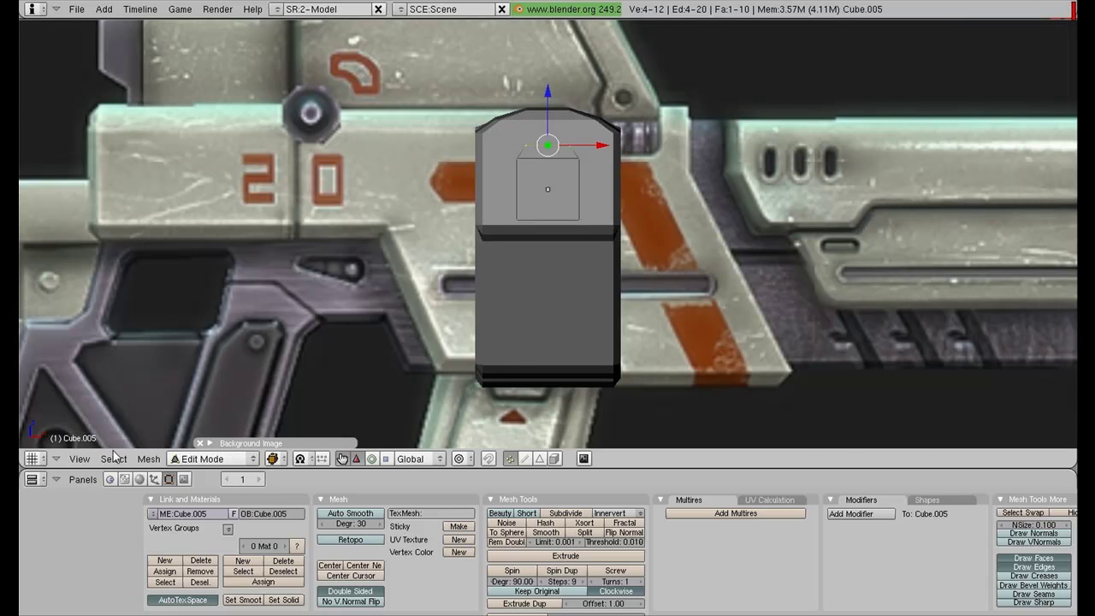
key(KP_3)
key(a)
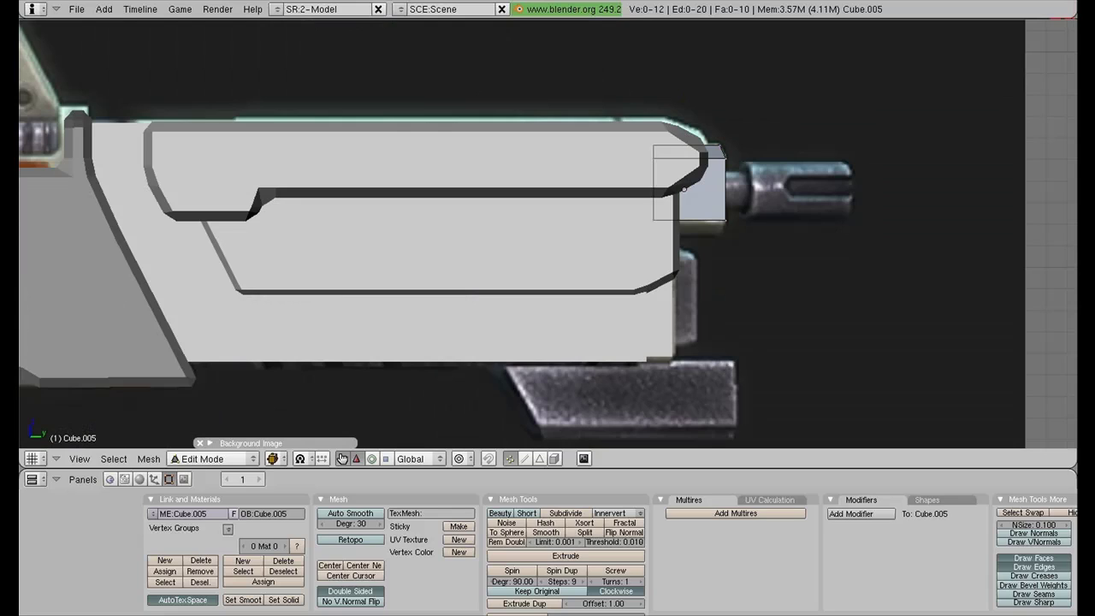
- Extrude the bottom face of the barrel-base block downward to the lower edge of the reference part
key(b)
drag(637, 206, 744, 235)
key(e)
key(Return)
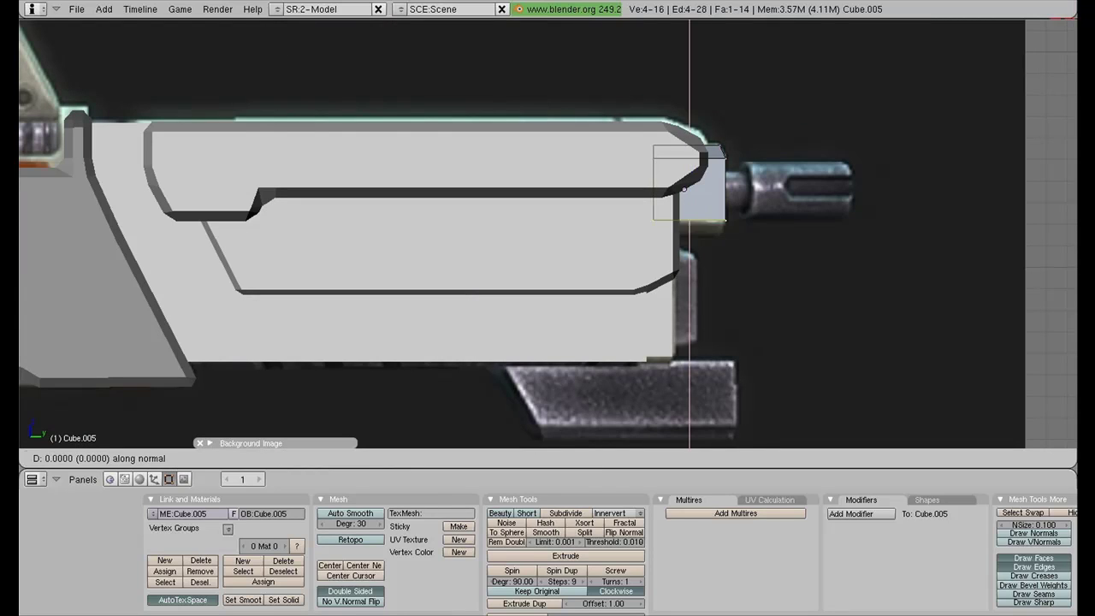
key(Return)
key(a)
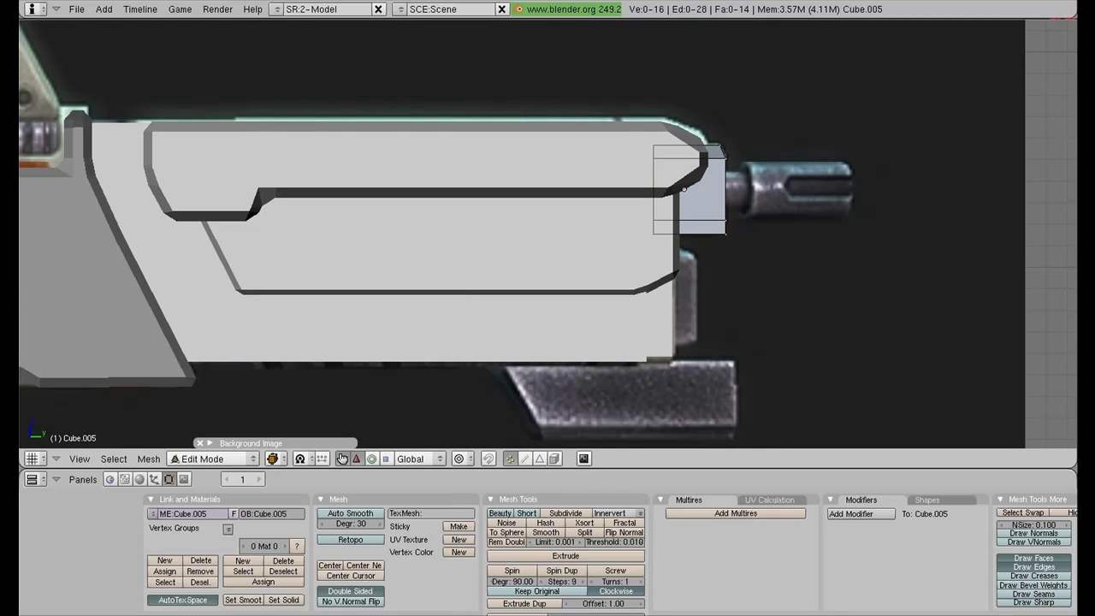
- Shift the barrel-base block's lower front edge slightly backward along Y to slope the corner
right_click(724, 232)
key(g)
key(y)
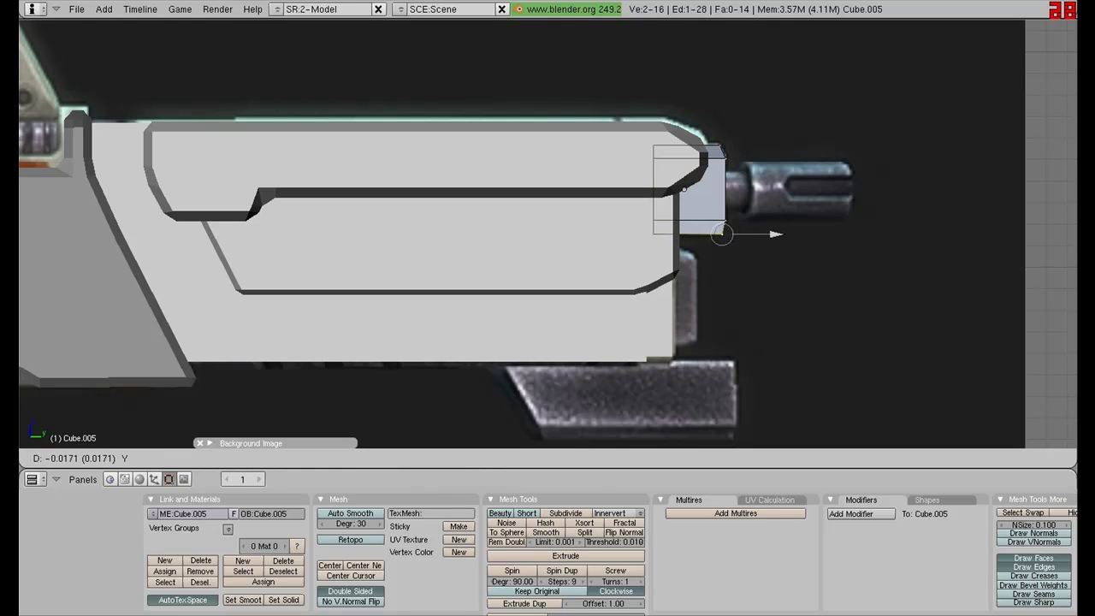
click(717, 235)
key(a)
- Scale the barrel-base block's bottom face along X to taper its underside
key(b)
drag(637, 226, 740, 248)
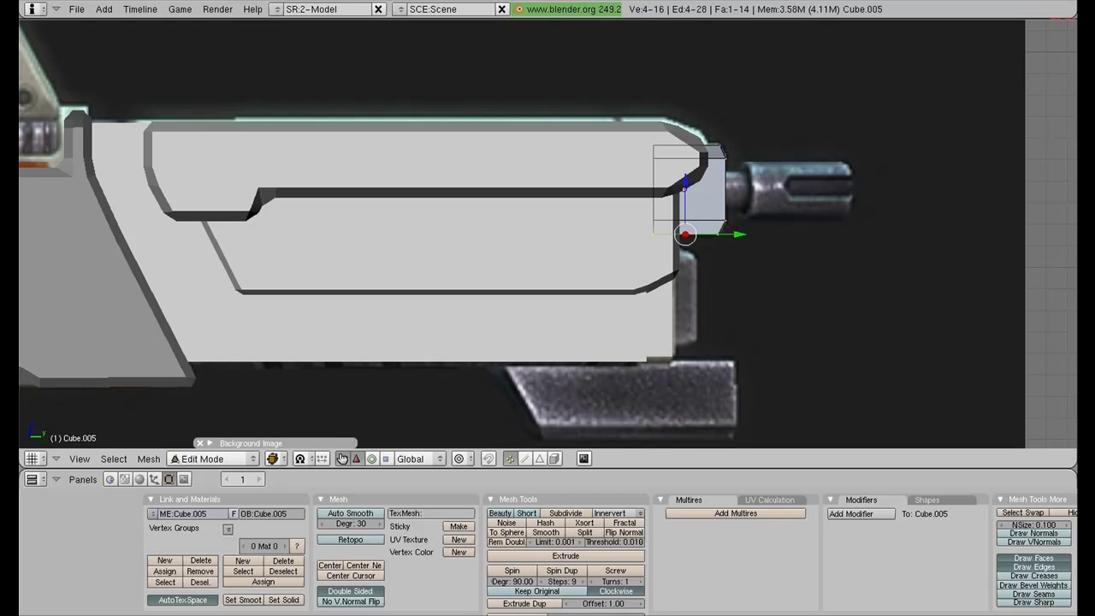
middle_drag(741, 248, 514, 291)
key(s)
key(x)
key(Return)
key(z)
key(Tab)
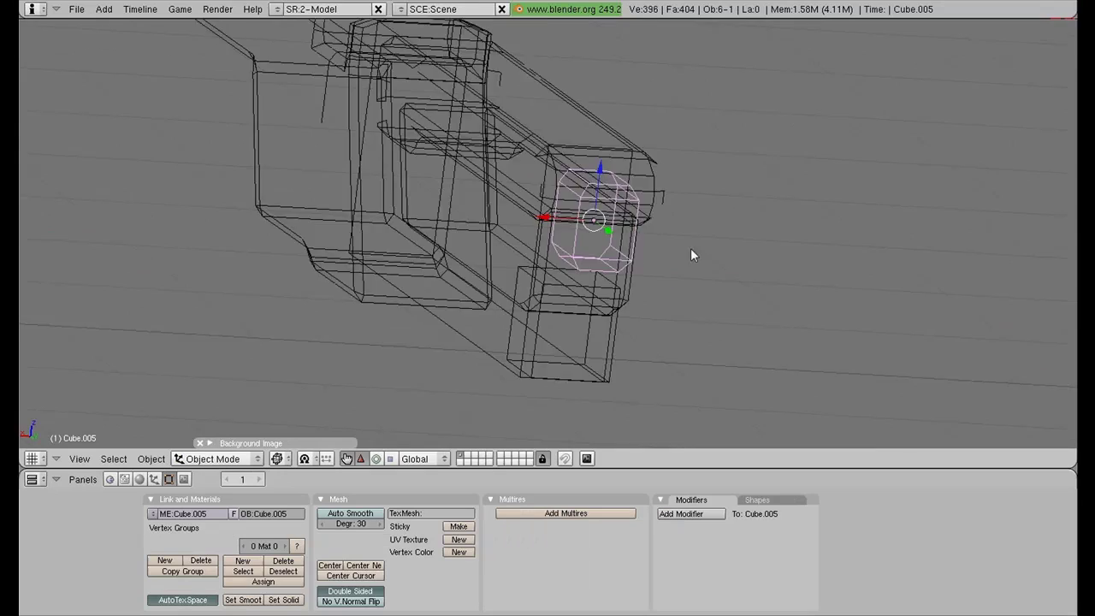
- Scale the lower front block beneath the barrel base along X in the shaded perspective view
mouse_move(690, 248)
middle_down()
mouse_move(765, 265)
mouse_move(724, 193)
middle_up()
key(z)
middle_drag(453, 317, 606, 282)
right_click(599, 282)
key(s)
key(x)
click(678, 235)
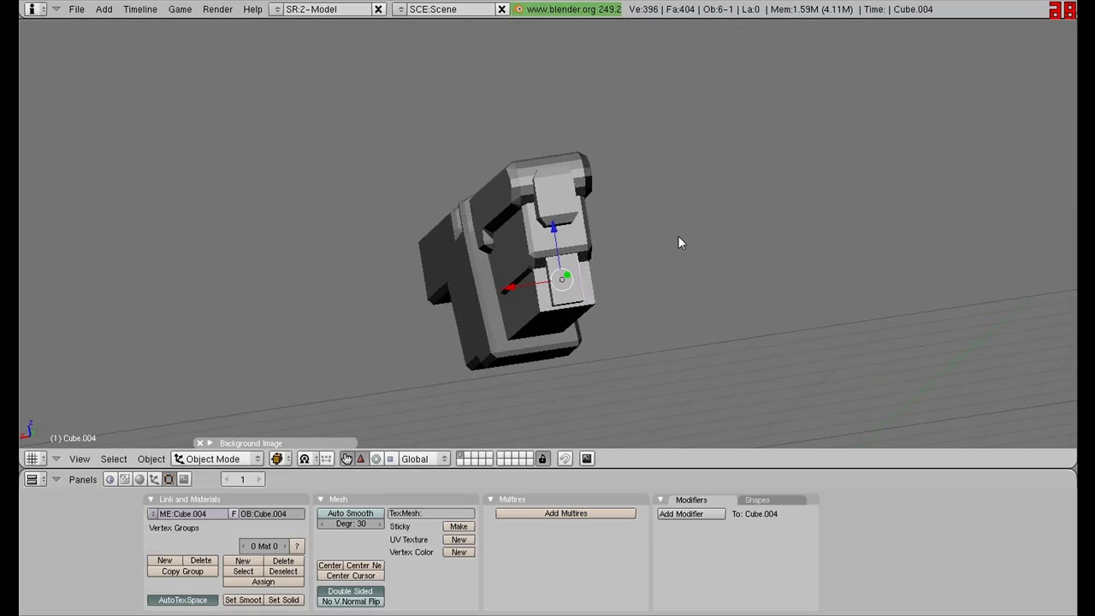
- Scale the barrel-base block along X to fit the width of the handguard's front
middle_drag(678, 236, 598, 255)
right_click(600, 243)
key(s)
key(x)
click(723, 205)
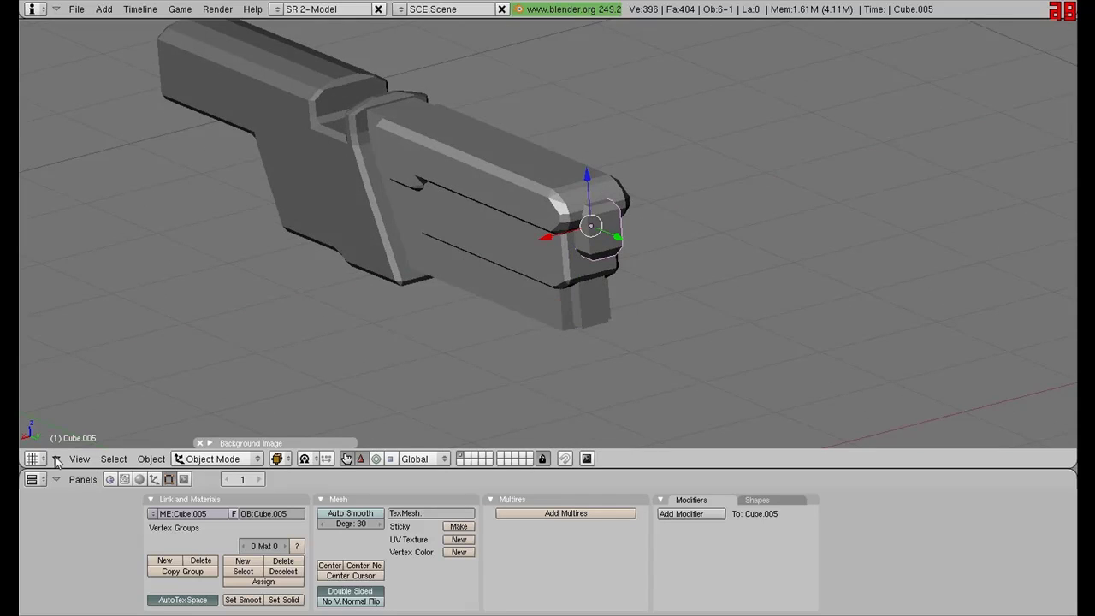
- Add a cylinder, clear its location, rotate it 90 degrees in side view and scale it down
key(KP_3)
scroll(675, 225, down, 2)
key(a)
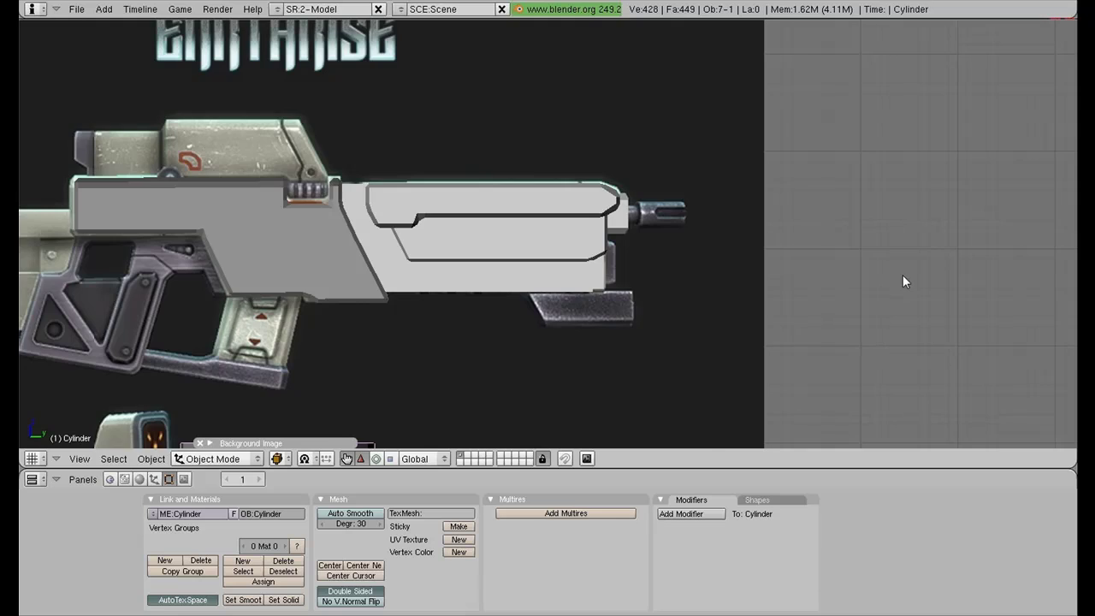
scroll(902, 275, down, 1)
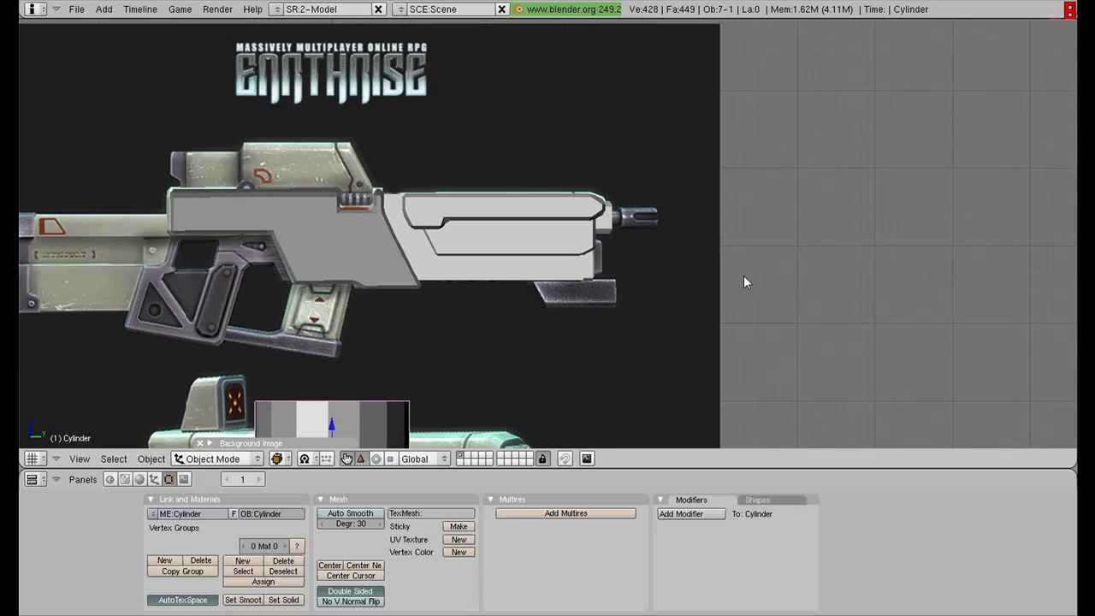
key(alt+g)
text(r90)
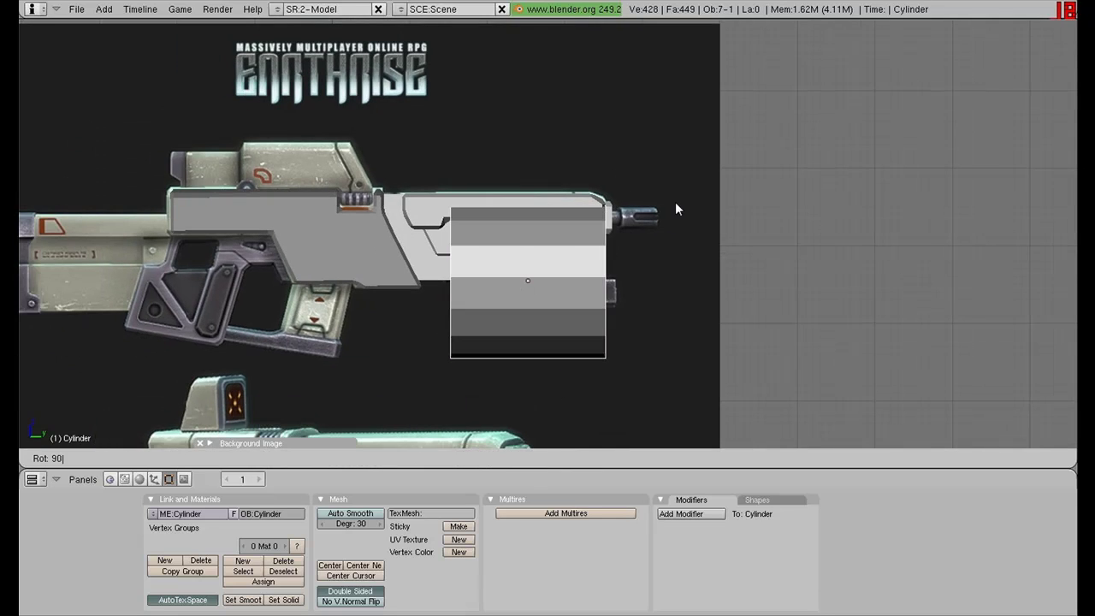
key(Return)
key(s)
click(620, 272)
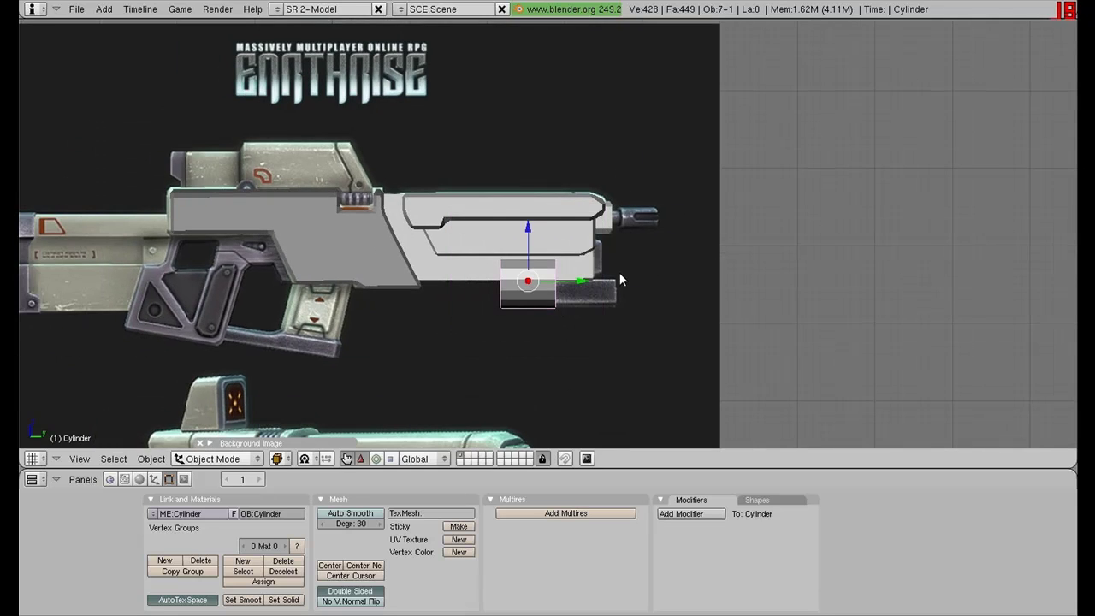
- Move the cylinder to the front of the barrel-base block and scale it down to the barrel's thickness
drag(532, 226, 535, 153)
scroll(537, 158, up, 2)
drag(570, 193, 704, 205)
key(s)
click(728, 178)
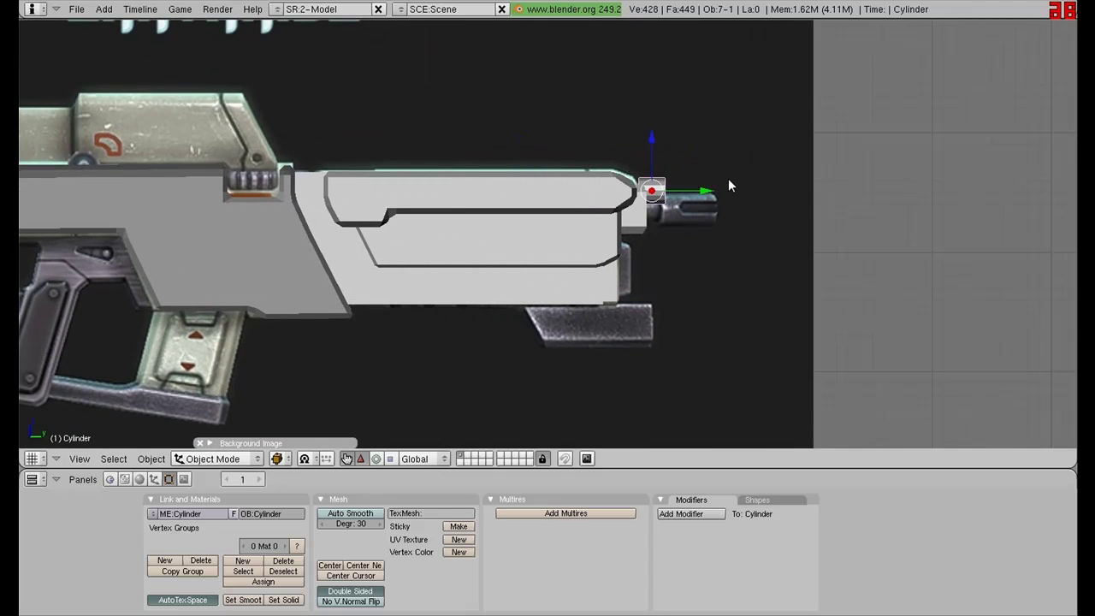
drag(651, 141, 653, 155)
scroll(739, 194, up, 1)
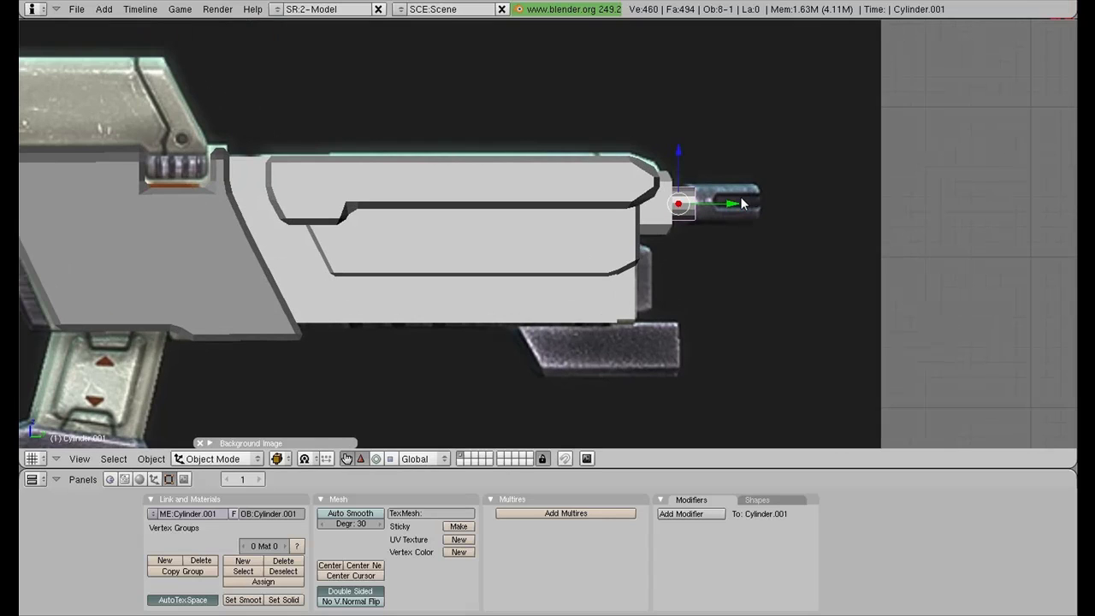
- Duplicate the barrel cylinder forward, enlarge it and stretch it about 1.84 times along Y to cover the reference muzzle
key(shift+d)
key(x)
click(775, 209)
key(s)
key(Escape)
key(s)
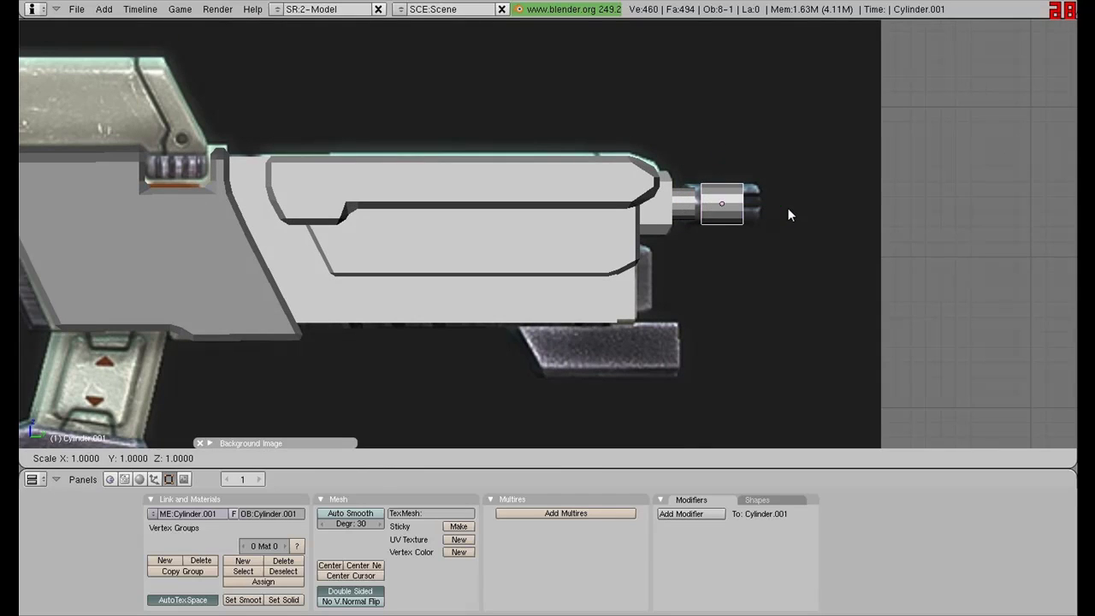
key(y)
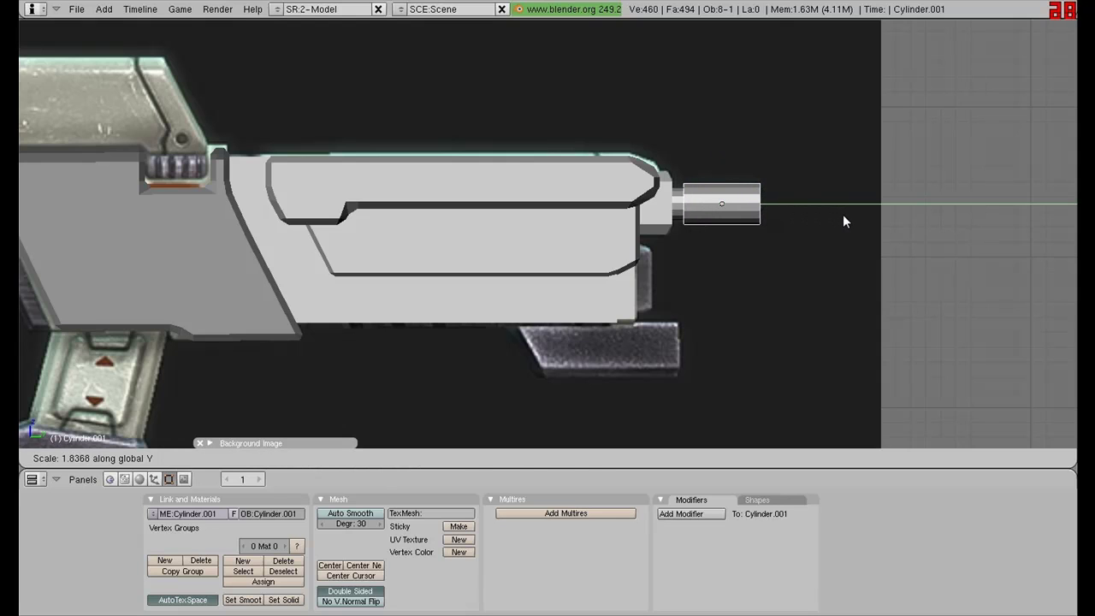
click(842, 214)
- Select all rifle parts and scale them together along X to adjust the gun's overall thickness
key(a)
key(z)
middle_drag(841, 215, 646, 212)
key(z)
middle_drag(821, 248, 520, 319)
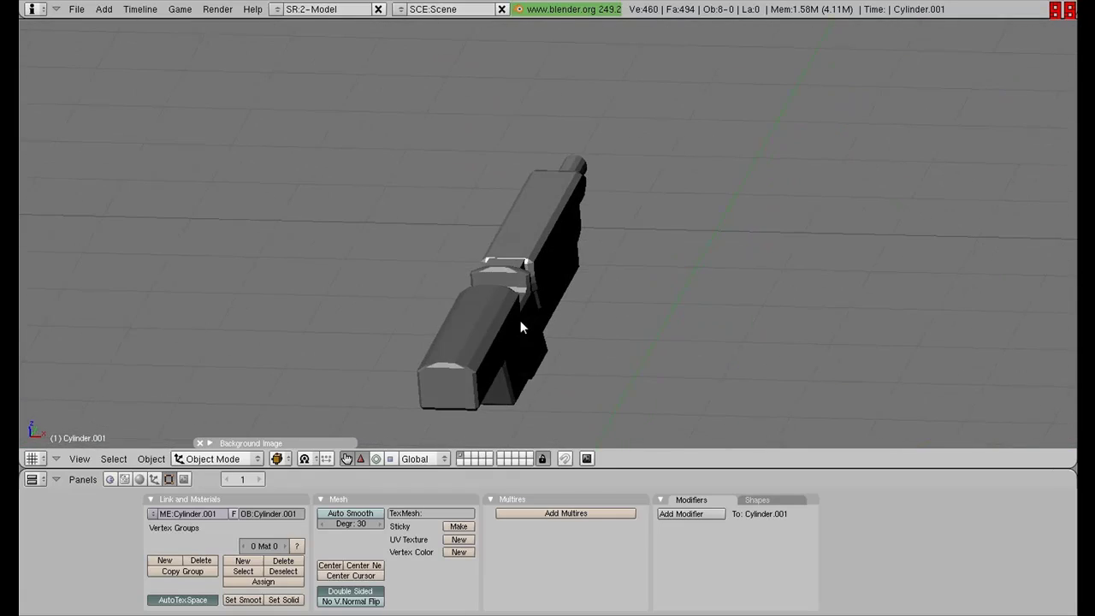
key(a)
key(s)
key(x)
click(725, 219)
middle_drag(725, 219, 761, 238)
key(a)
- Examine the model against the side reference image for parts of the rifle still missing
key(KP_3)
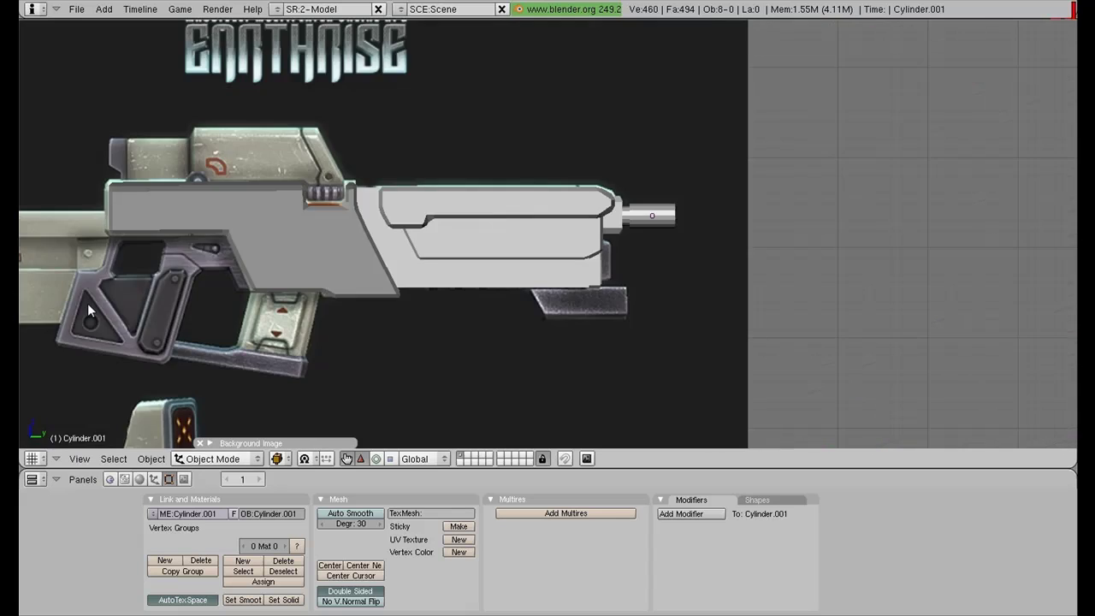
scroll(563, 229, up, 1)
shift+middle_drag(332, 212, 751, 175)
scroll(740, 237, down, 1)
scroll(741, 245, down, 3)
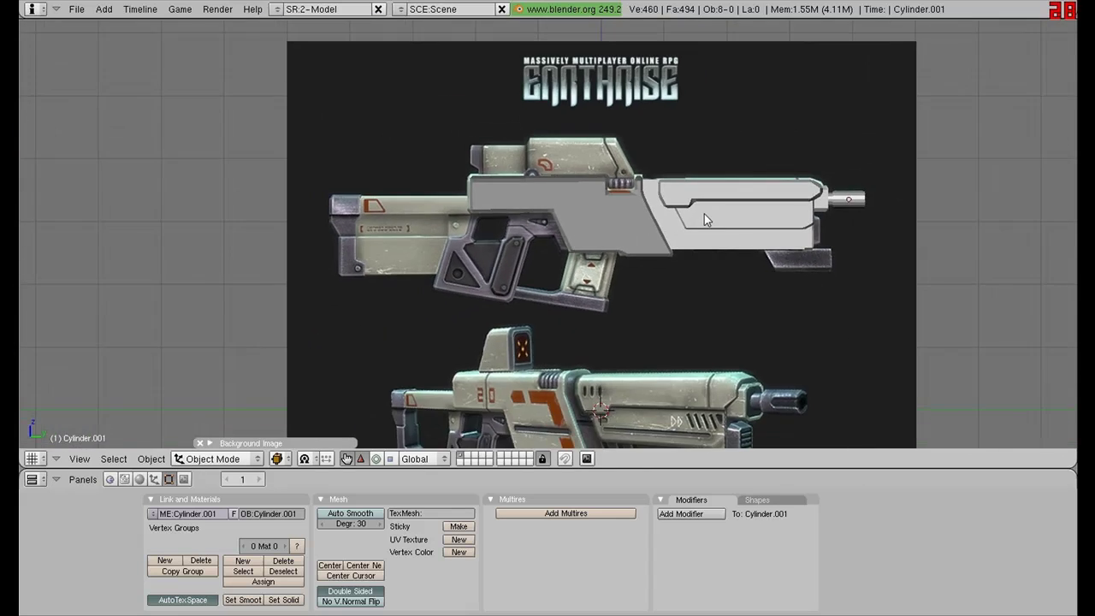
scroll(704, 214, up, 2)
scroll(659, 186, down, 3)
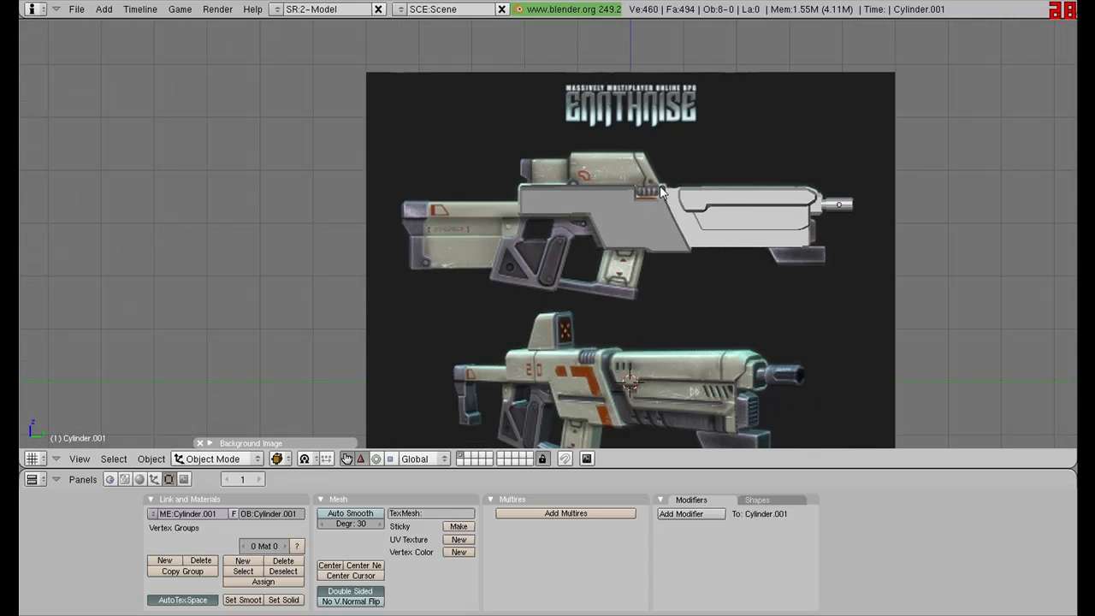
scroll(659, 186, up, 2)
shift+middle_drag(831, 219, 529, 229)
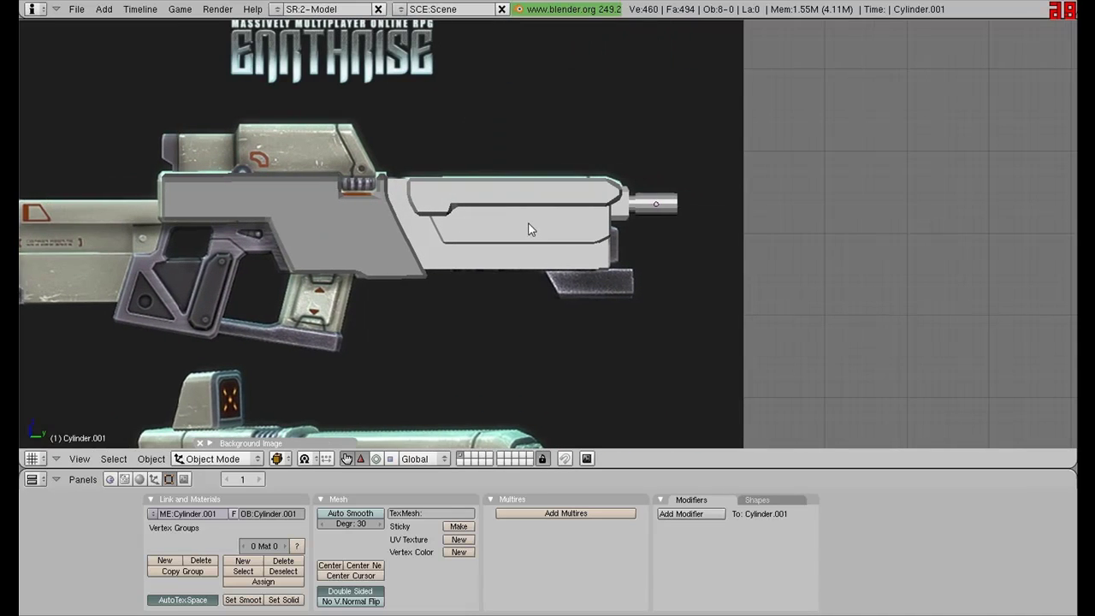
- Add a cube and move it to the empty area in front of the muzzle, beside the reference image
key(space)
click(682, 209)
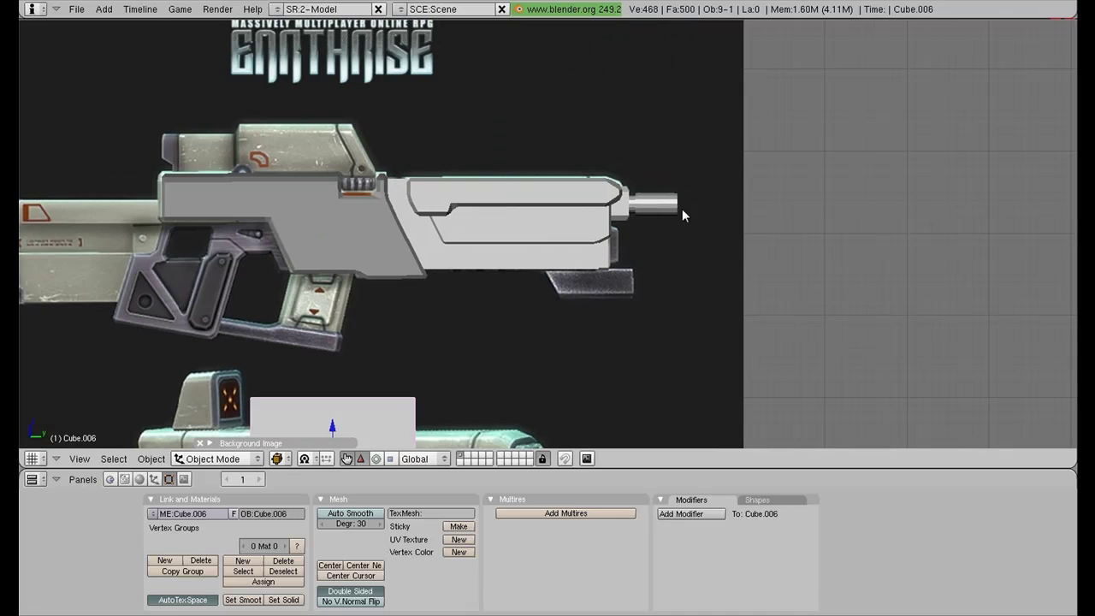
key(g)
click(570, 171)
drag(599, 300, 885, 328)
- Duplicate the new cube and place the copy below the reference's front foregrip
key(shift+d)
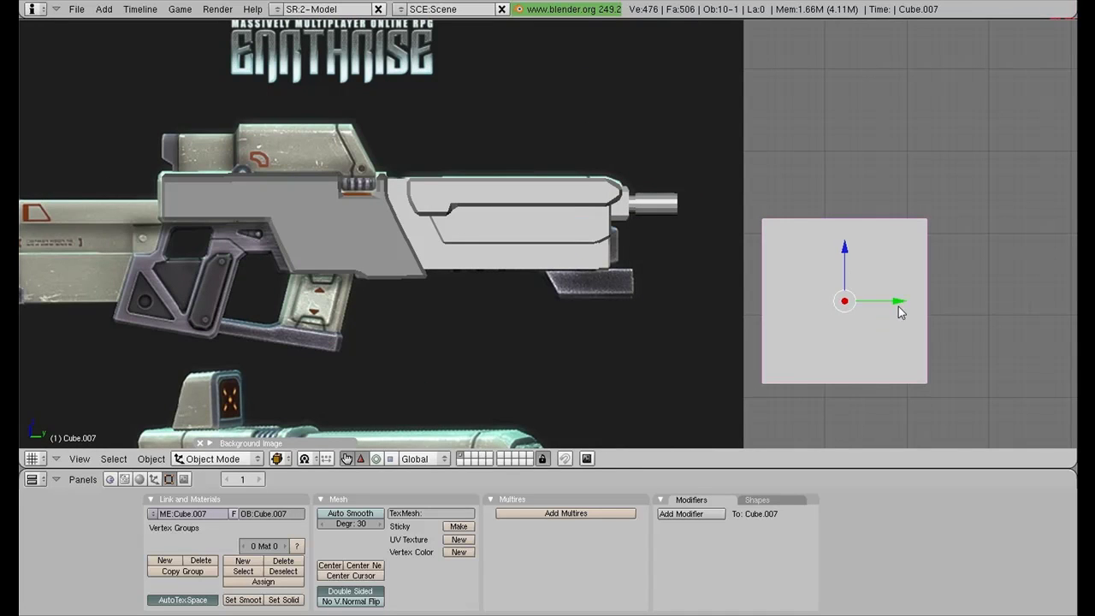
click(657, 323)
key(g)
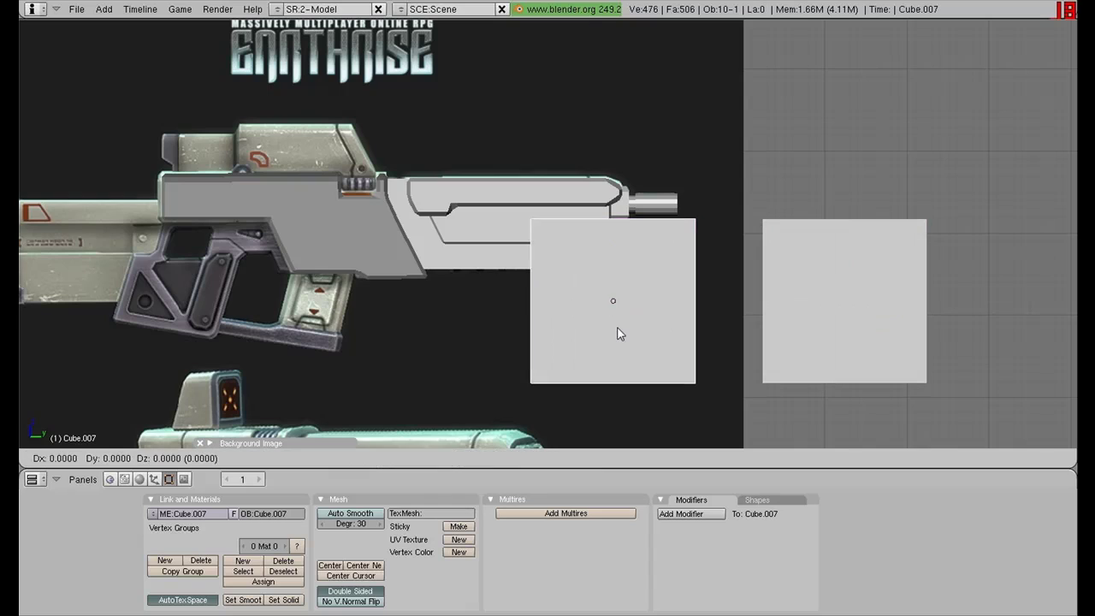
right_click(617, 333)
drag(612, 248, 613, 352)
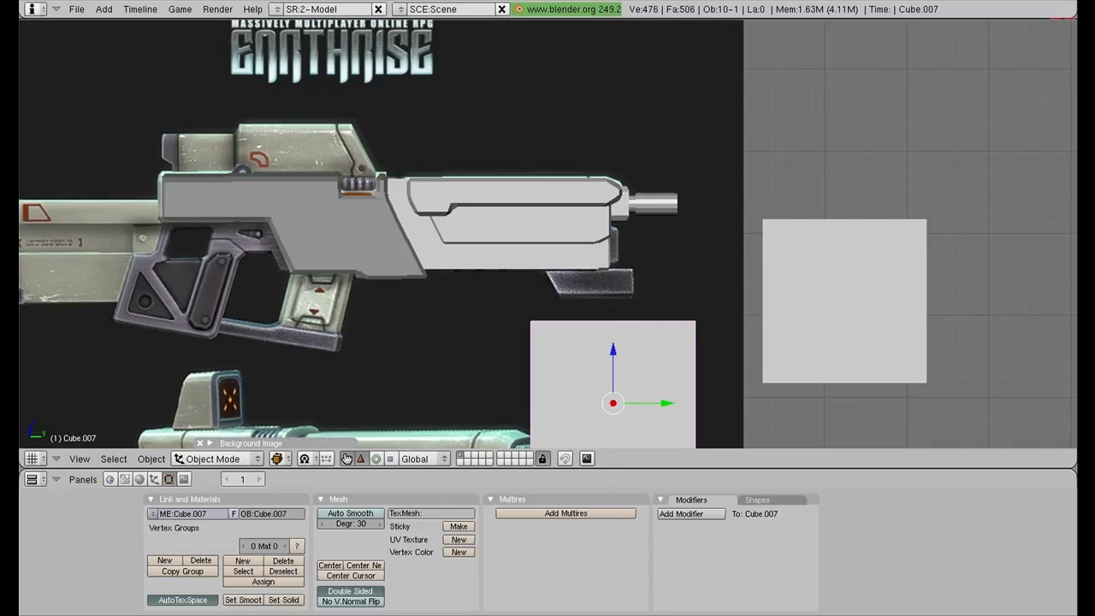
- Scale the duplicated cube down to the foregrip's height and move it over the foregrip in side view
middle_drag(696, 45, 680, 188)
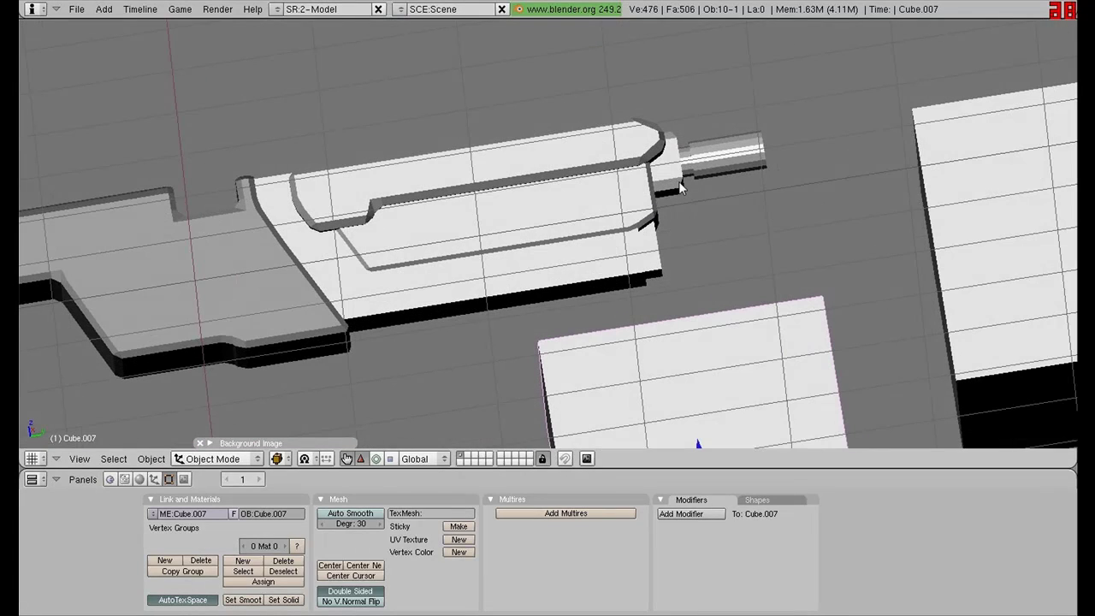
click(78, 459)
click(106, 301)
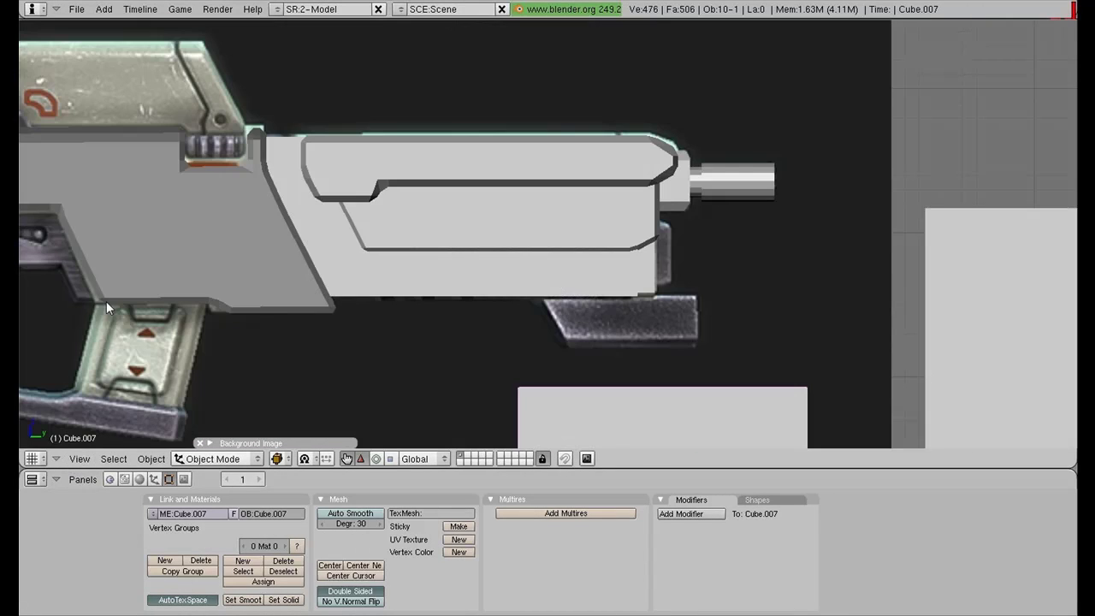
scroll(612, 429, down, 3)
drag(623, 383, 663, 276)
scroll(684, 230, up, 3)
key(s)
click(682, 269)
key(s)
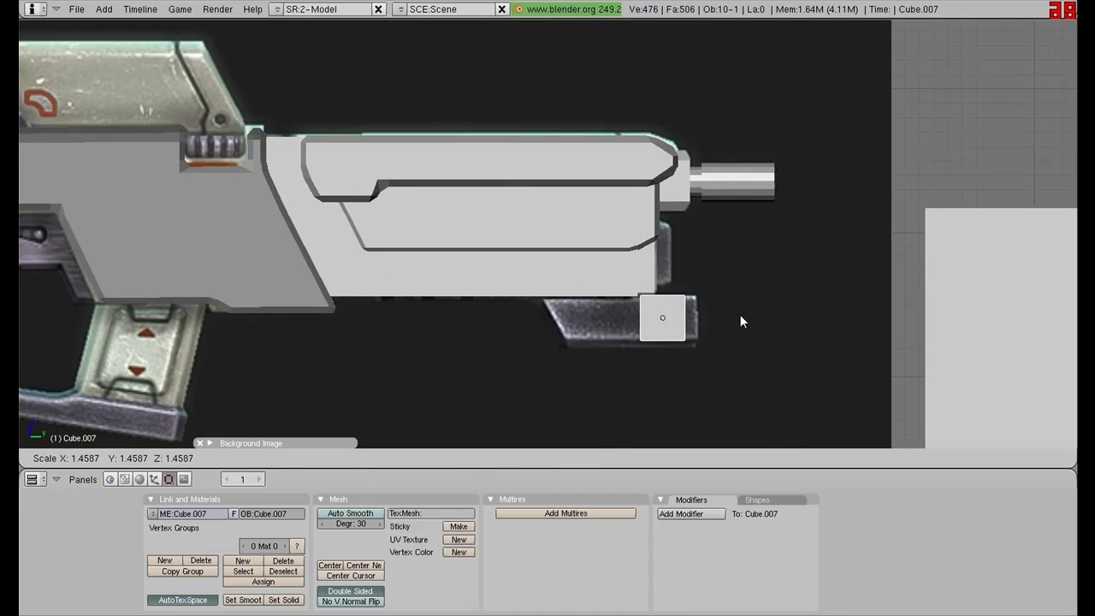
click(740, 314)
drag(741, 316, 634, 356)
- Reshape the foregrip block's vertices to match the reference's slanted rear edge and extend its front face
key(Tab)
key(a)
key(a)
key(b)
drag(667, 317, 751, 318)
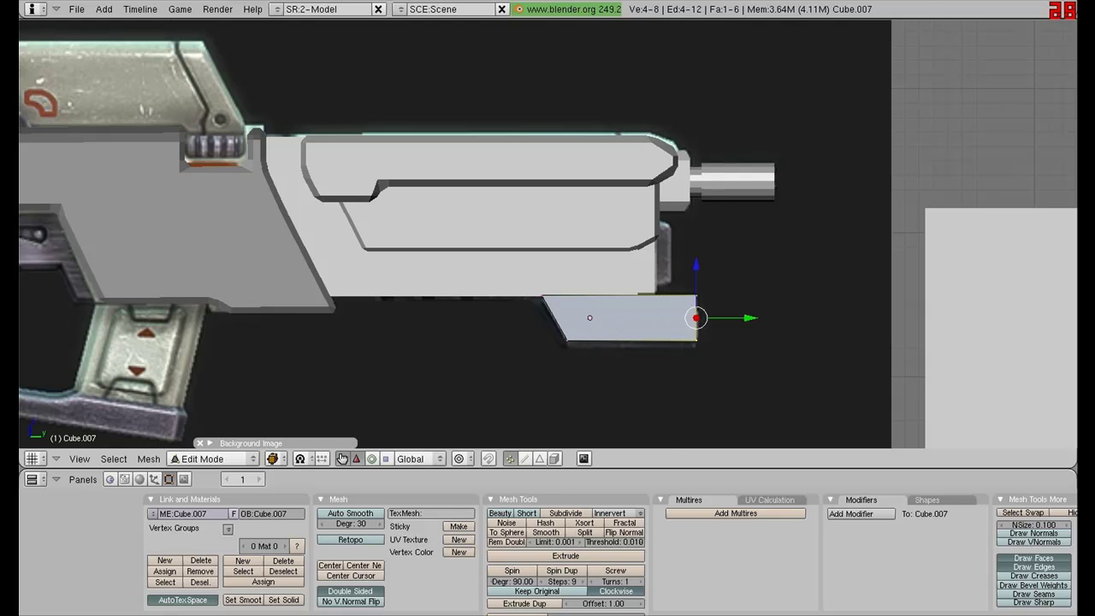
key(Tab)
- Scale the foregrip block along X to match the thickness of the handguard
middle_drag(744, 276, 557, 304)
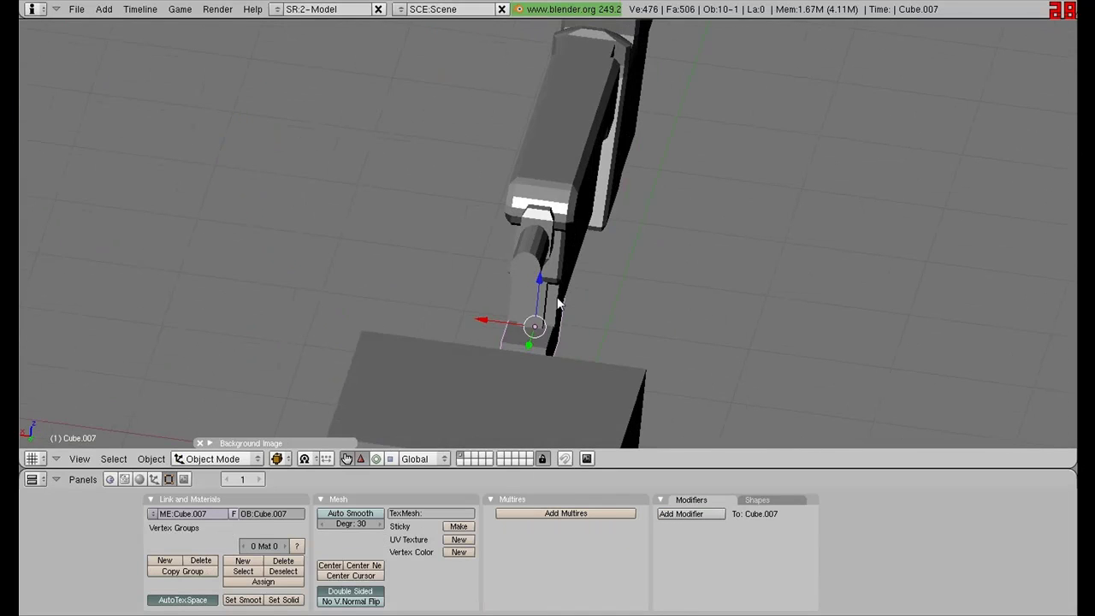
key(s)
key(x)
click(637, 298)
middle_drag(638, 297, 823, 246)
key(a)
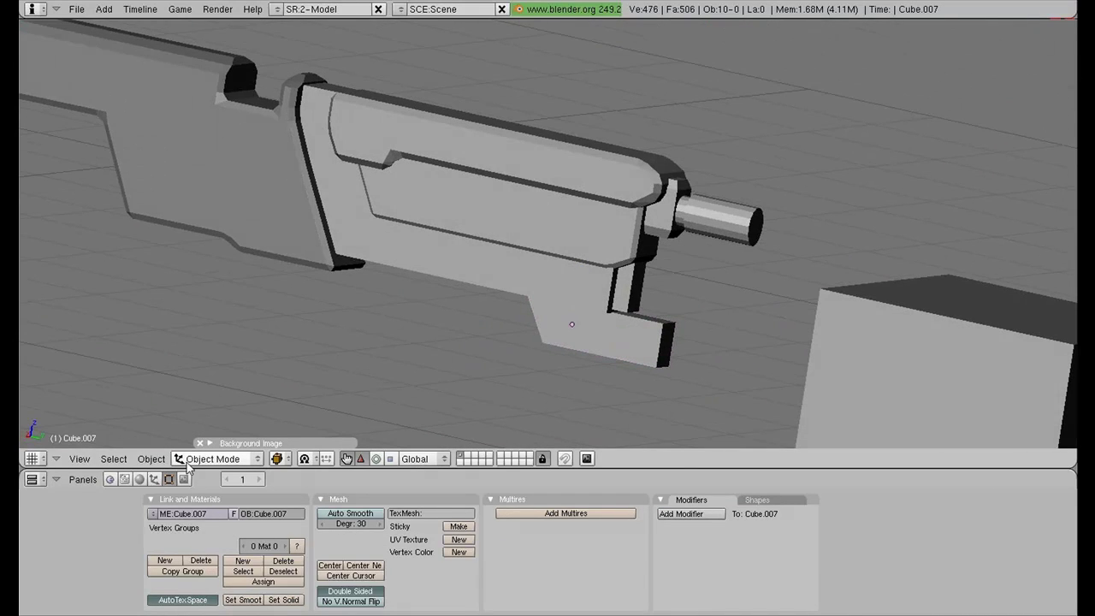
- Move the spare cube from in front of the muzzle onto the handguard's front end in side view
key(KP_3)
scroll(702, 214, down, 2)
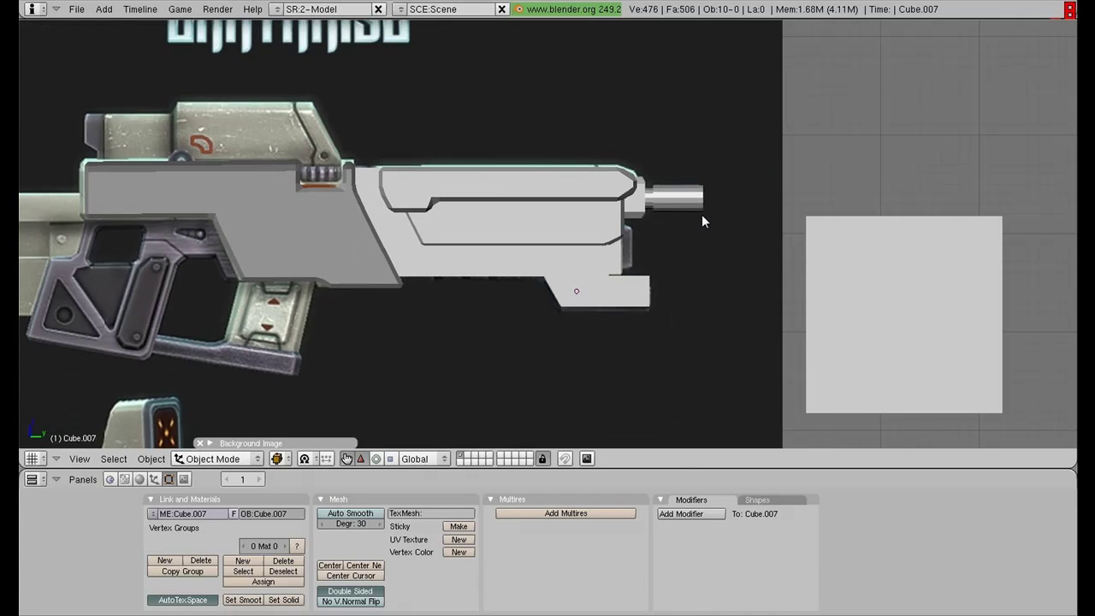
right_click(891, 332)
key(g)
key(Escape)
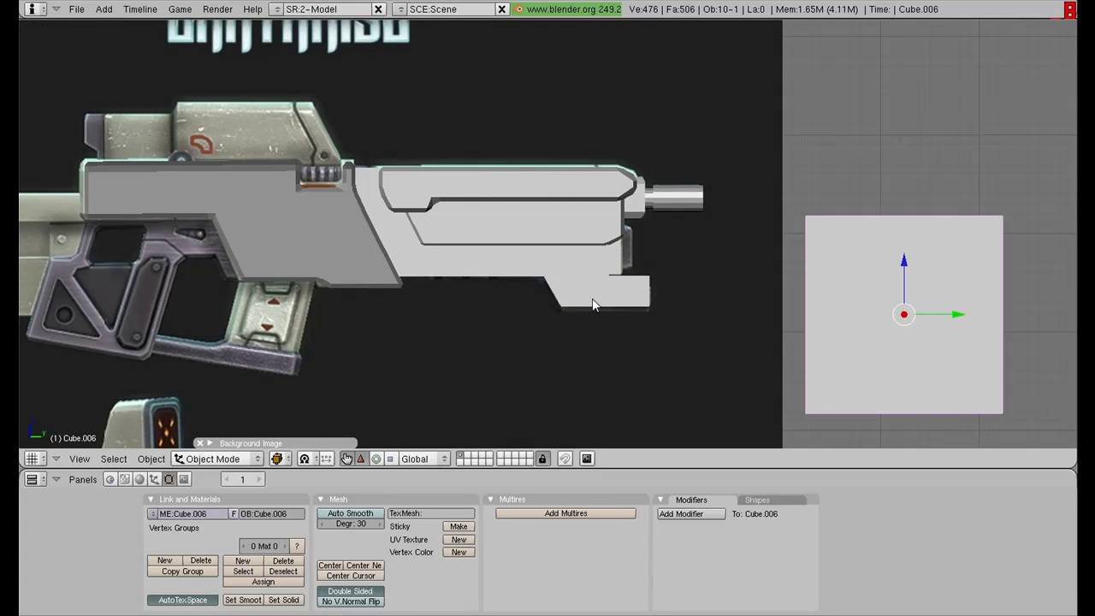
key(g)
click(672, 321)
key(g)
click(625, 210)
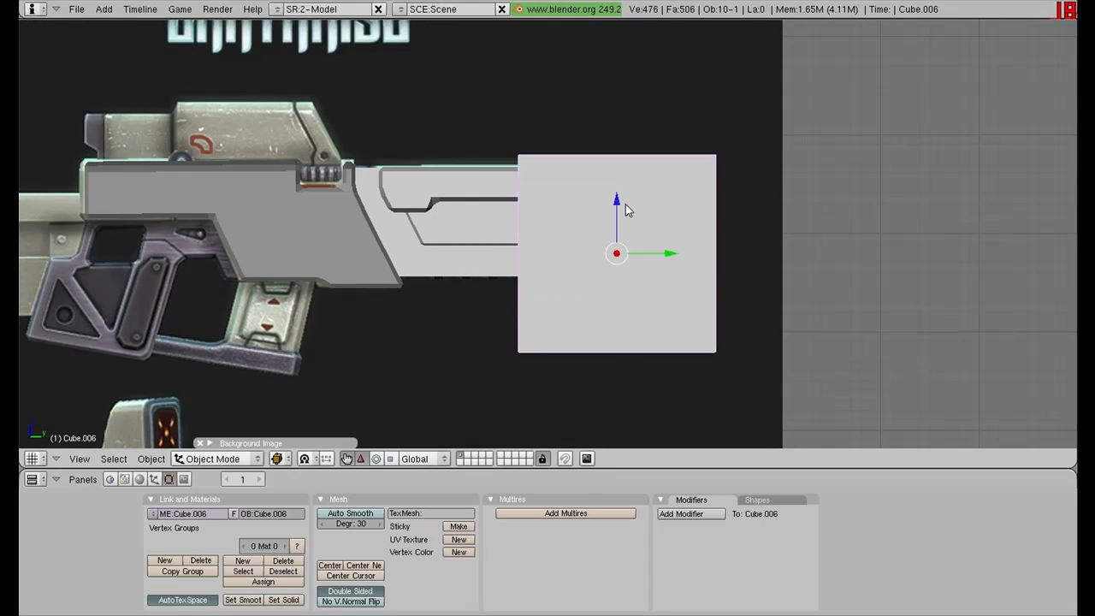
- Scale the cube down and align it along Y with the front edge of the small reference part above the foregrip
key(s)
click(635, 305)
scroll(636, 305, up, 3)
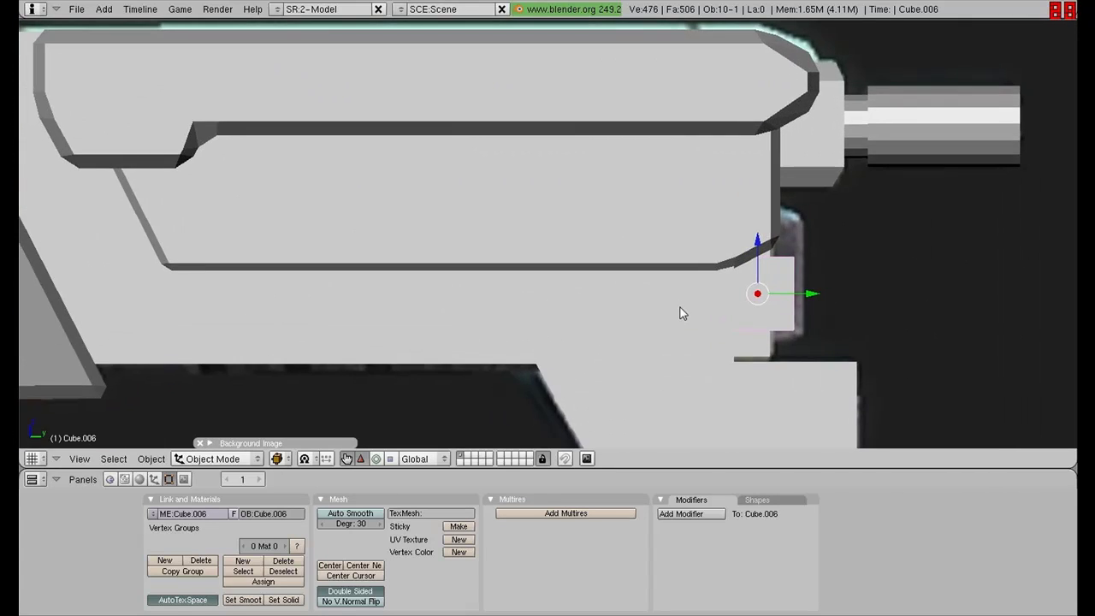
scroll(742, 251, up, 2)
key(g)
key(y)
click(691, 272)
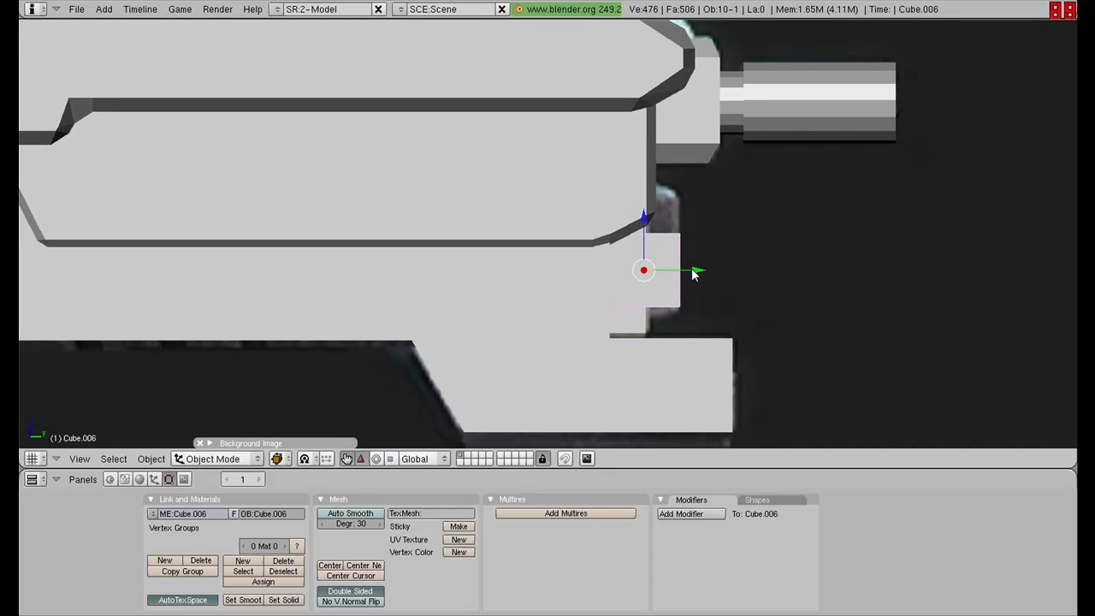
- Raise the top vertices of the small block above the foregrip to match the height of the reference part
key(Tab)
key(b)
drag(590, 214, 699, 256)
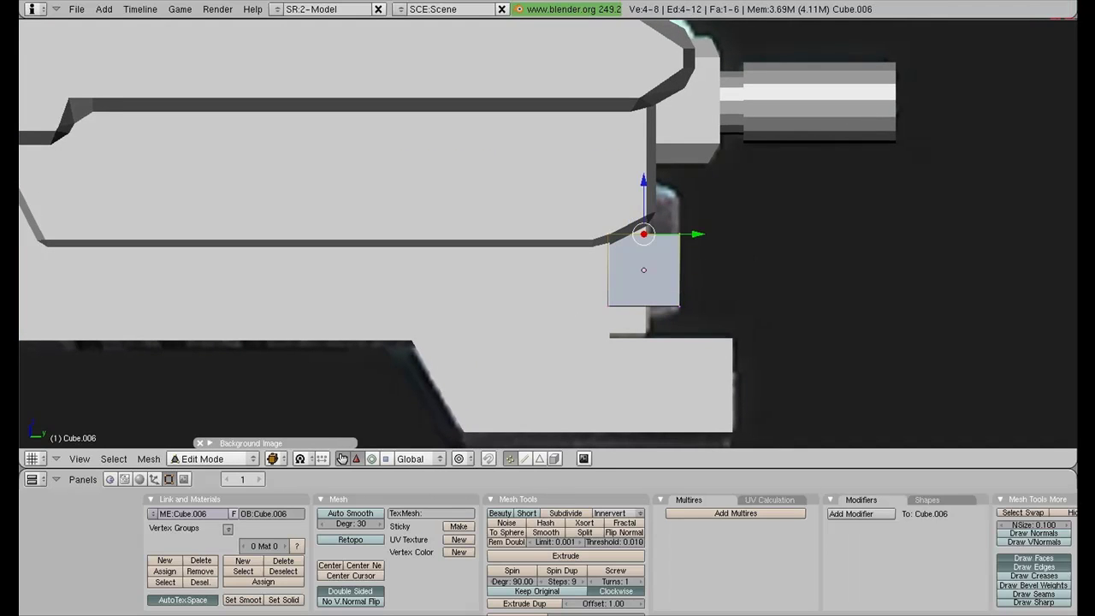
mouse_move(643, 181)
mouse_down()
mouse_move(643, 148)
mouse_move(643, 179)
mouse_up()
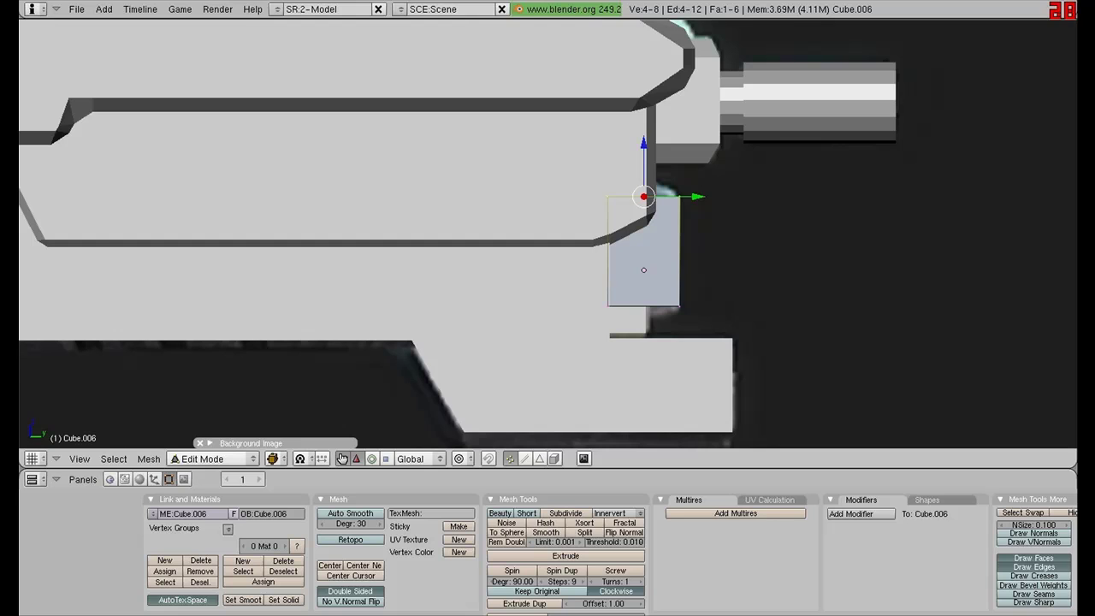
key(s)
key(z)
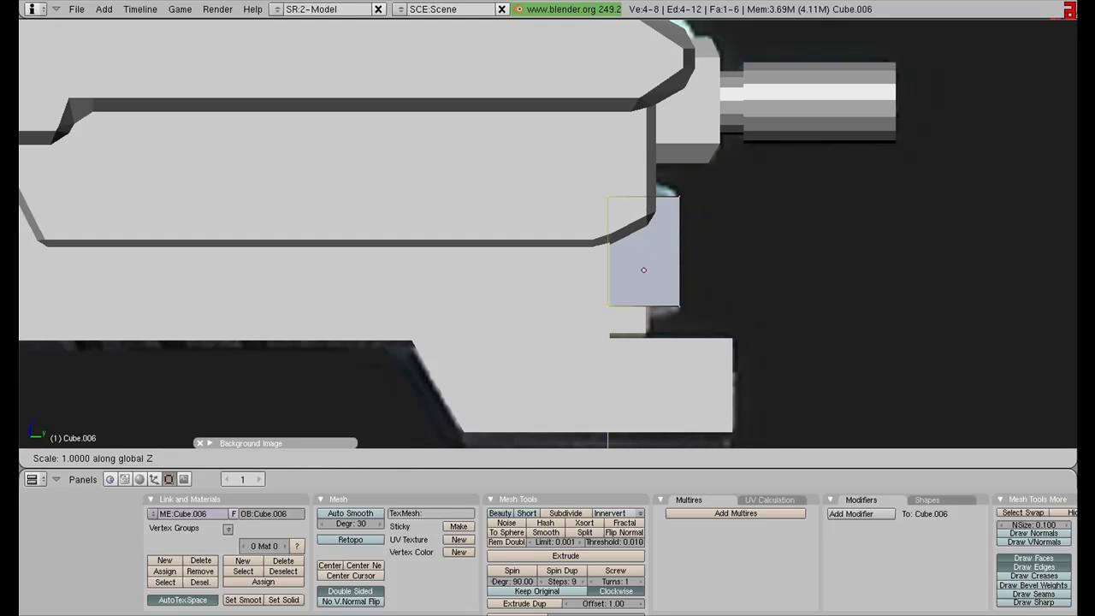
click(653, 300)
middle_drag(654, 299, 513, 351)
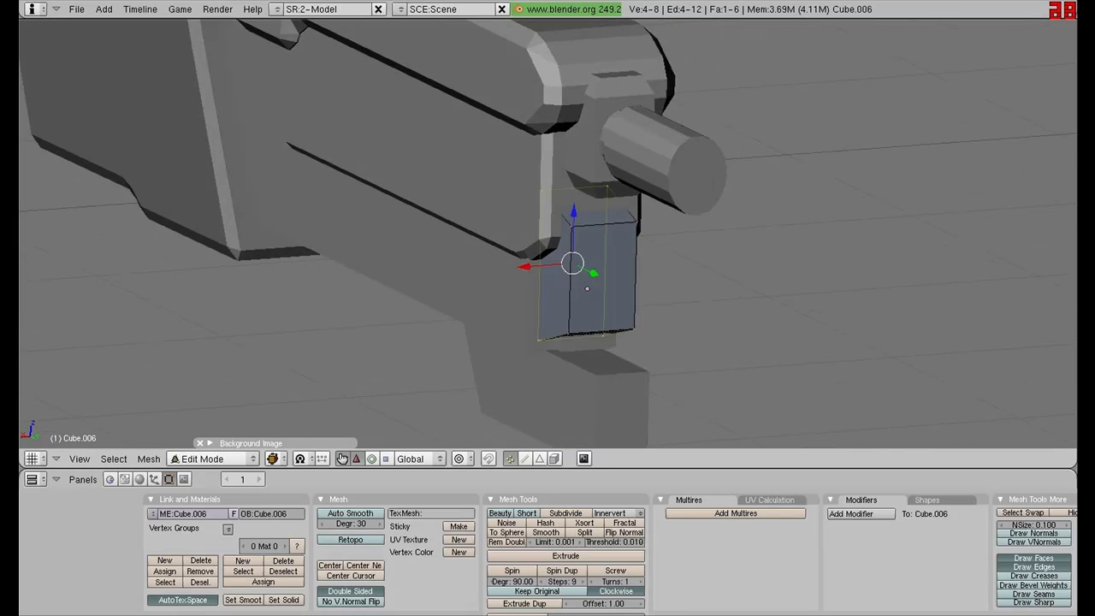
key(Tab)
- Scale the small block above the foregrip along X so it is narrower than the handguard
middle_drag(769, 222, 673, 205)
key(s)
key(x)
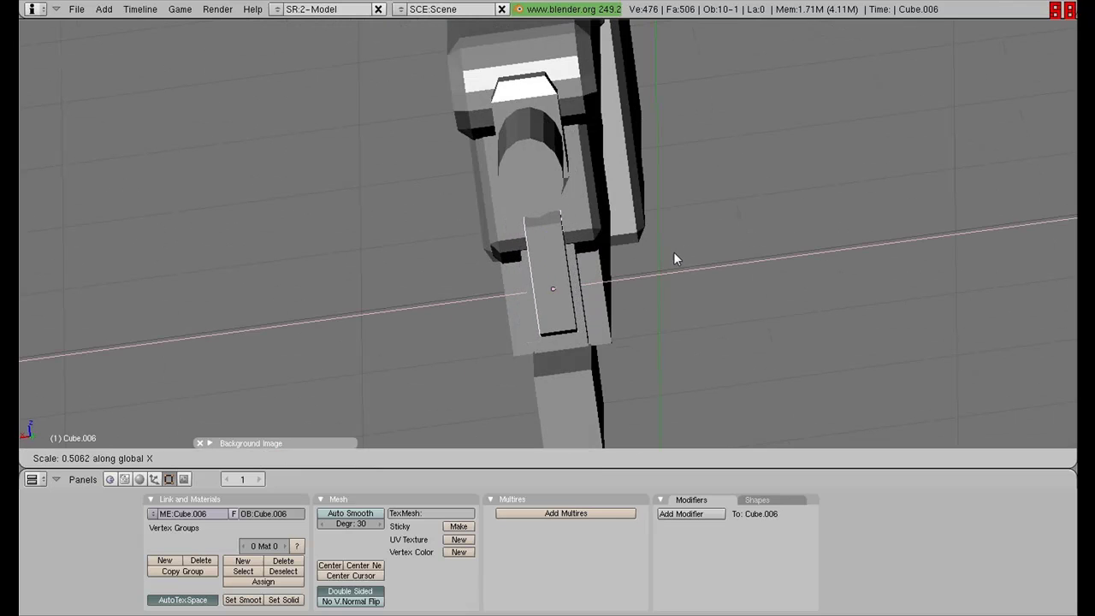
click(673, 252)
middle_drag(547, 204, 570, 264)
key(s)
key(x)
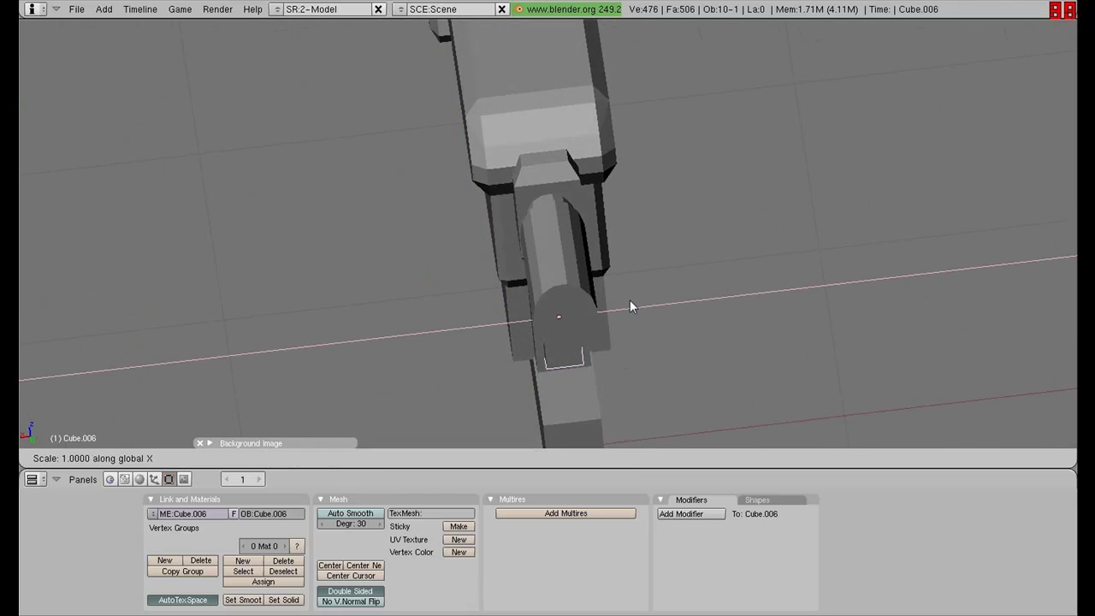
click(647, 300)
middle_drag(647, 301, 625, 237)
scroll(794, 192, down, 6)
key(a)
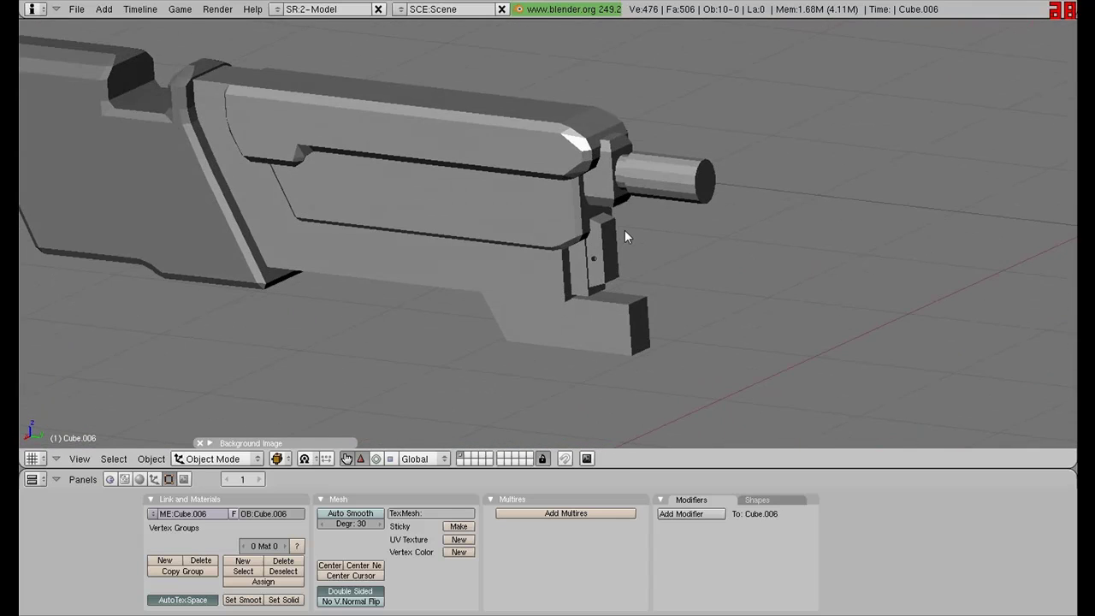
- Move the main body's upper horizontal row of vertices up about 0.04 along Z in side view
key(KP_3)
scroll(570, 266, down, 2)
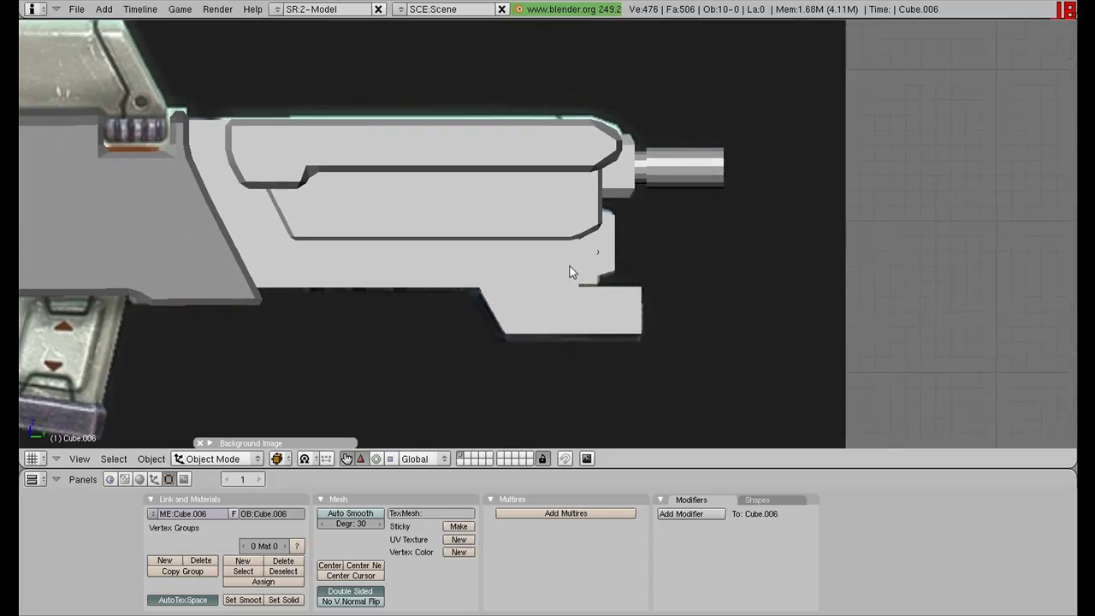
shift+middle_drag(325, 218, 565, 319)
scroll(565, 318, up, 2)
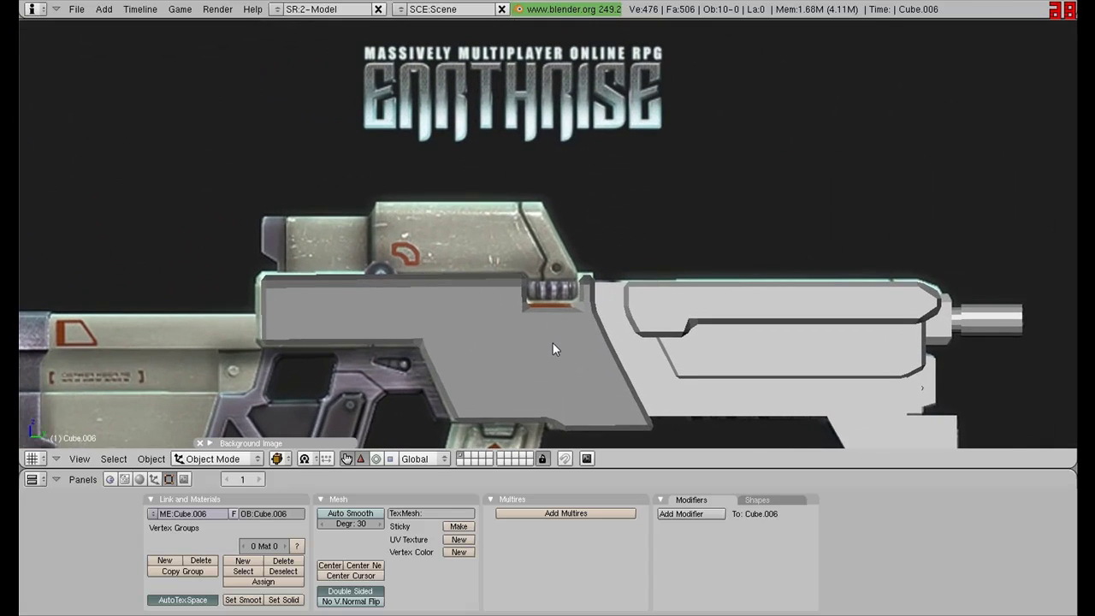
right_click(552, 338)
key(Tab)
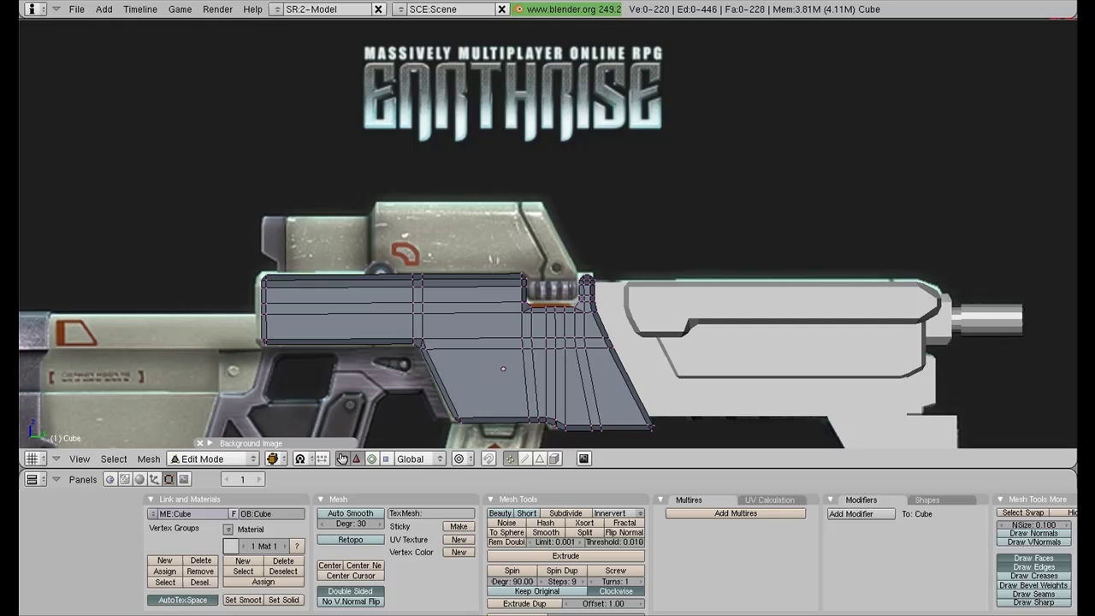
key(b)
drag(244, 293, 626, 323)
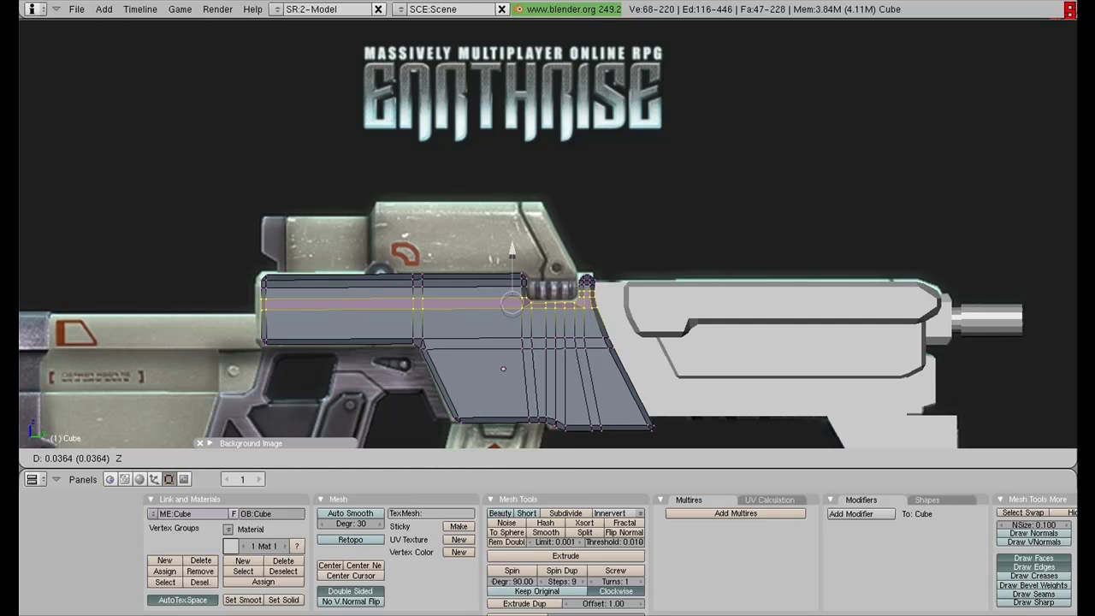
key(a)
key(Tab)
scroll(637, 269, up, 3)
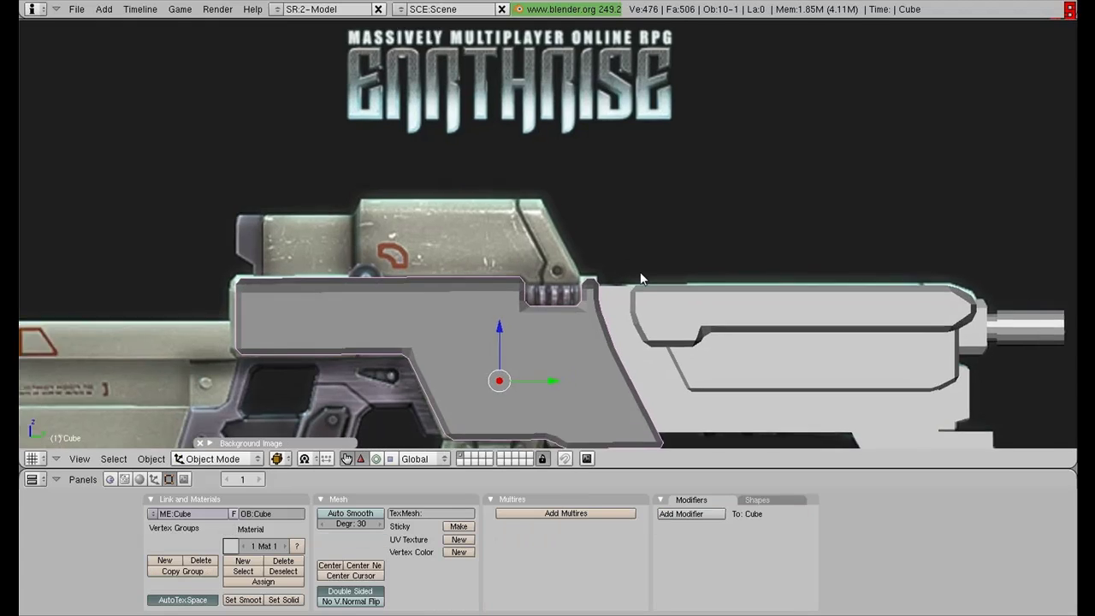
scroll(637, 257, down, 3)
scroll(636, 234, down, 2)
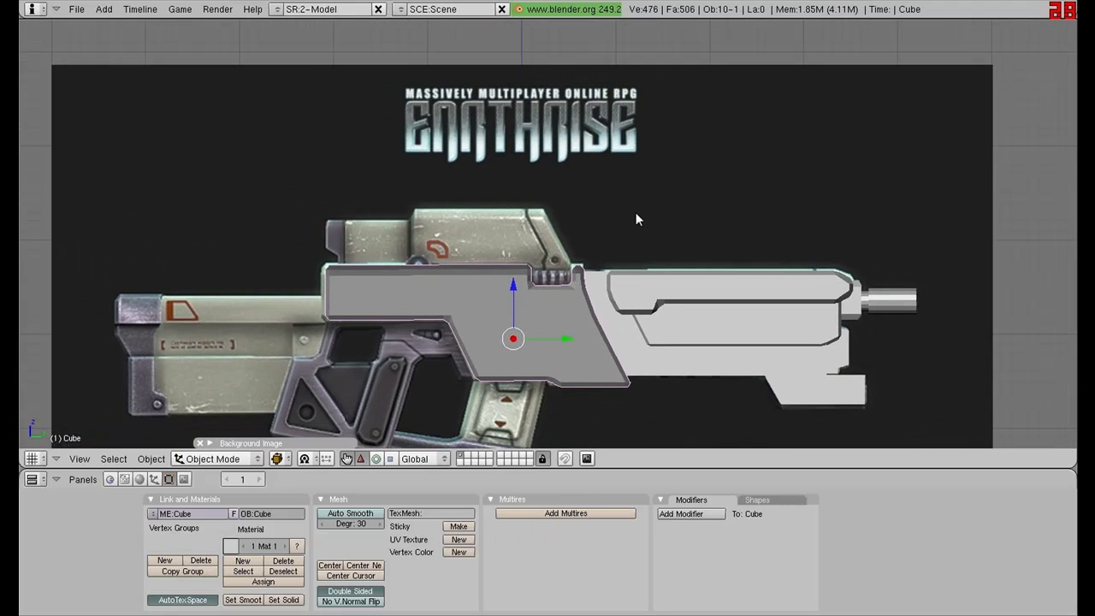
key(a)
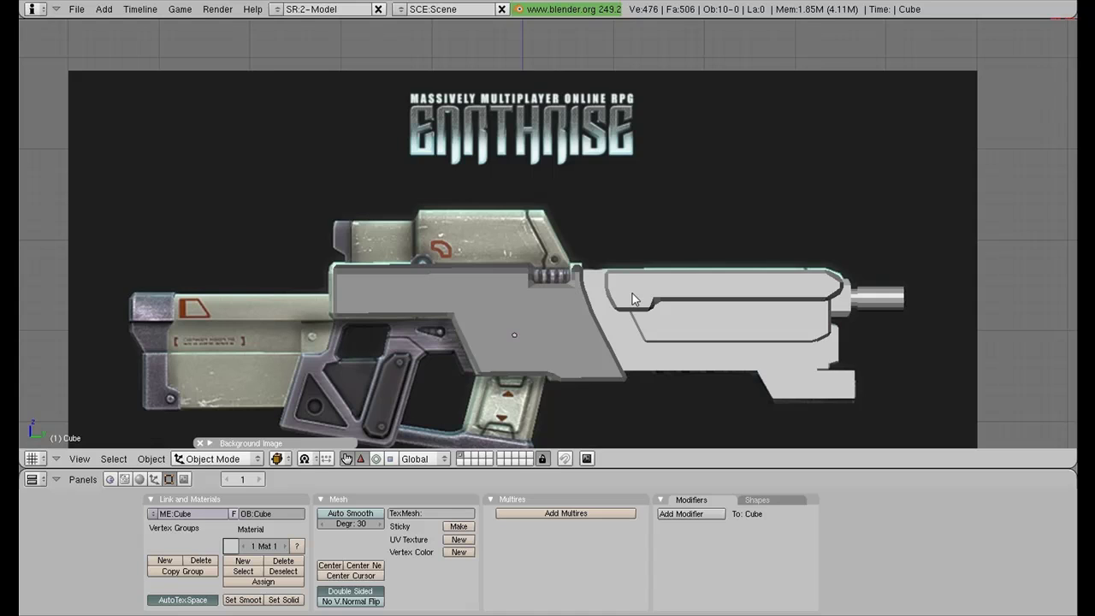
- Undo the addition of the plane
scroll(912, 215, down, 3)
scroll(915, 295, up, 2)
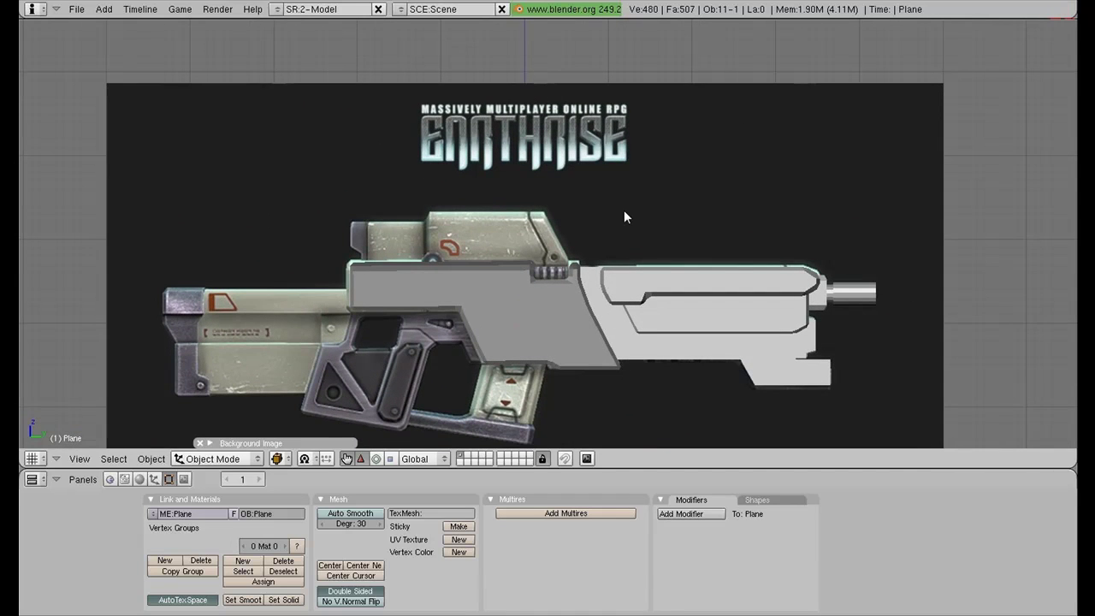
key(ctrl+z)
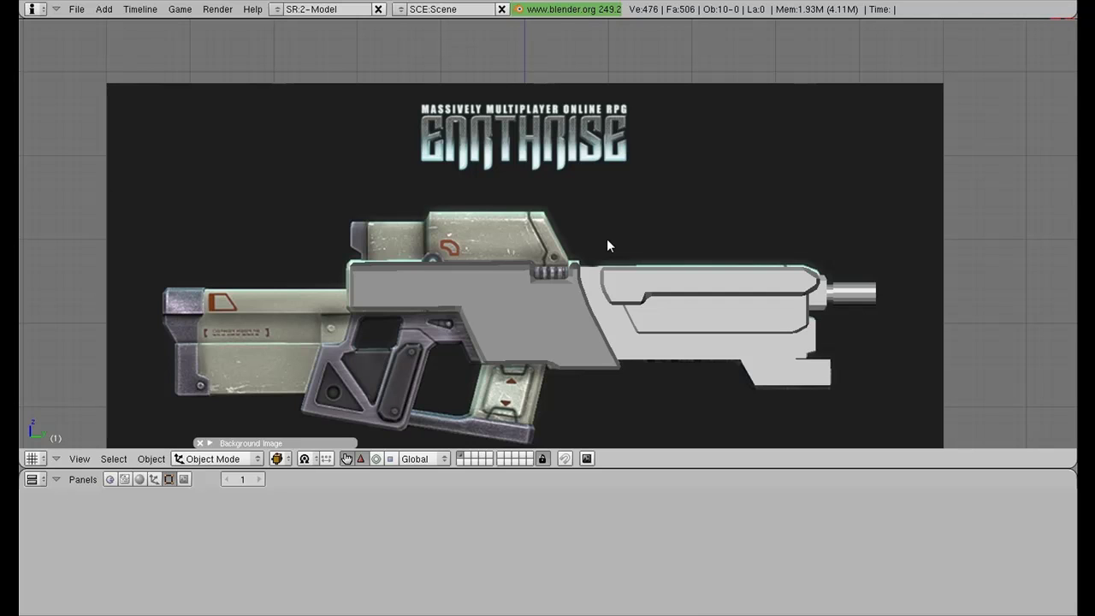
- Add a new cube and move it above the rifle's stock as a spare block
key(space)
click(771, 254)
scroll(772, 261, down, 2)
key(g)
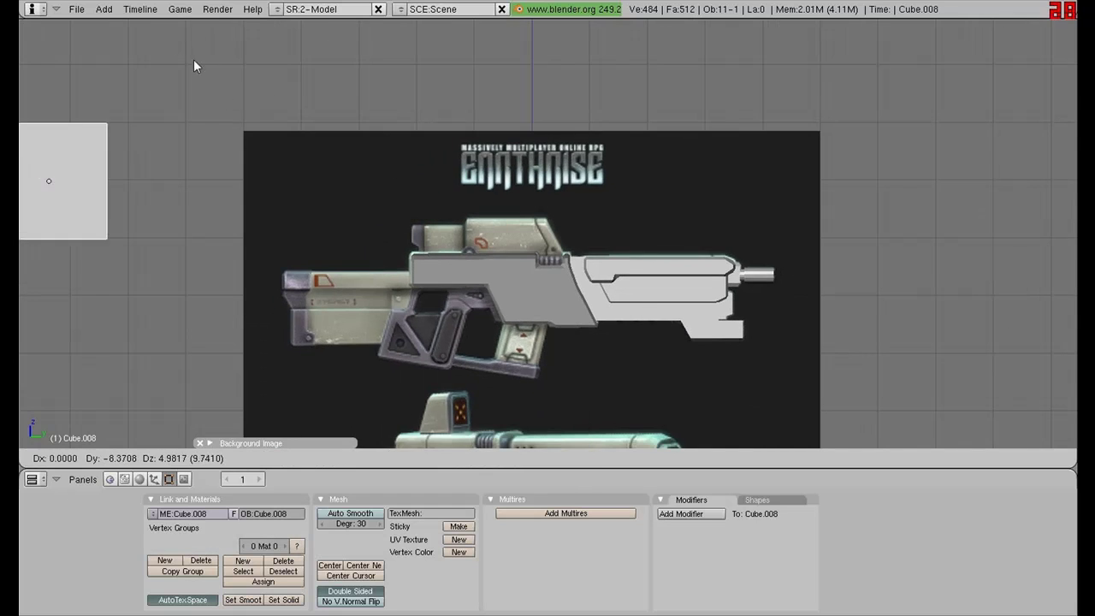
click(480, 49)
ctrl+middle_drag(480, 49, 505, 72)
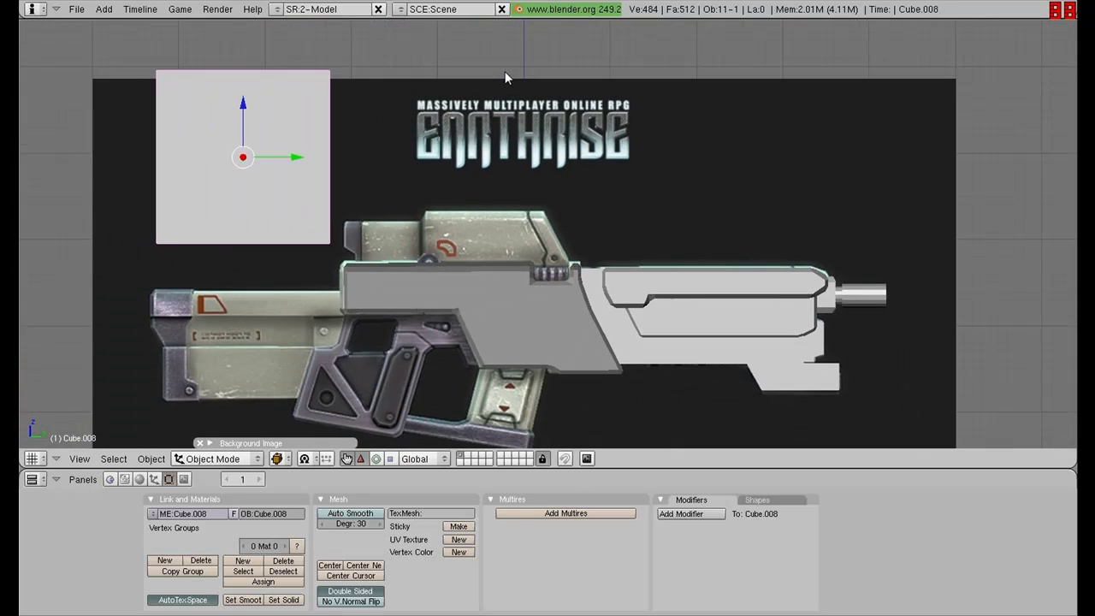
shift+middle_drag(398, 179, 623, 132)
- Duplicate the spare cube, move the copy down onto the stock in the reference and scale it down
key(shift+d)
right_click(716, 130)
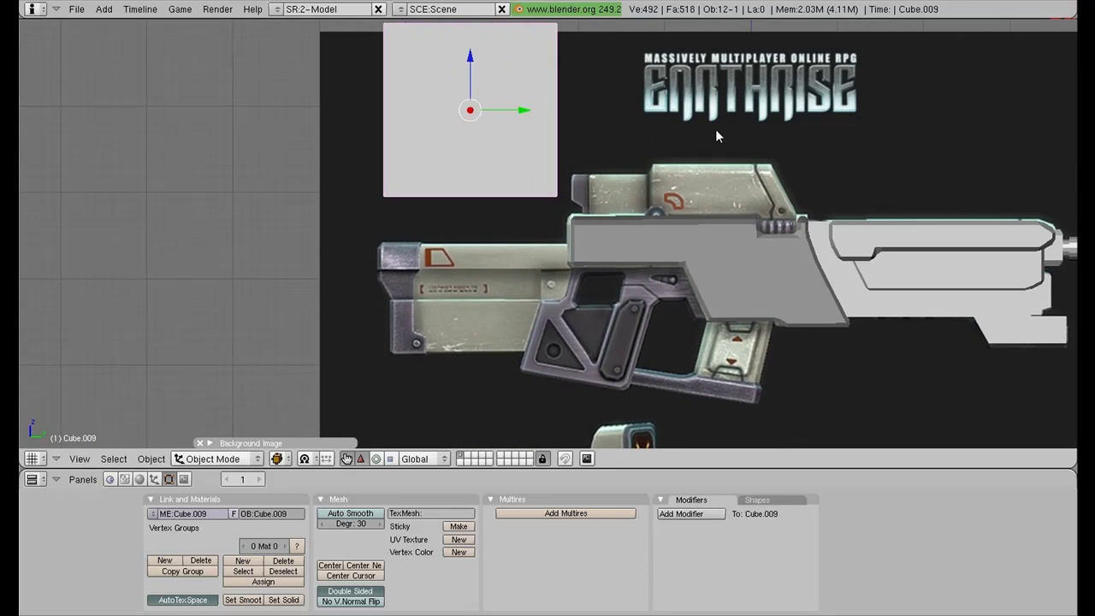
drag(469, 53, 504, 218)
scroll(582, 235, up, 2)
key(s)
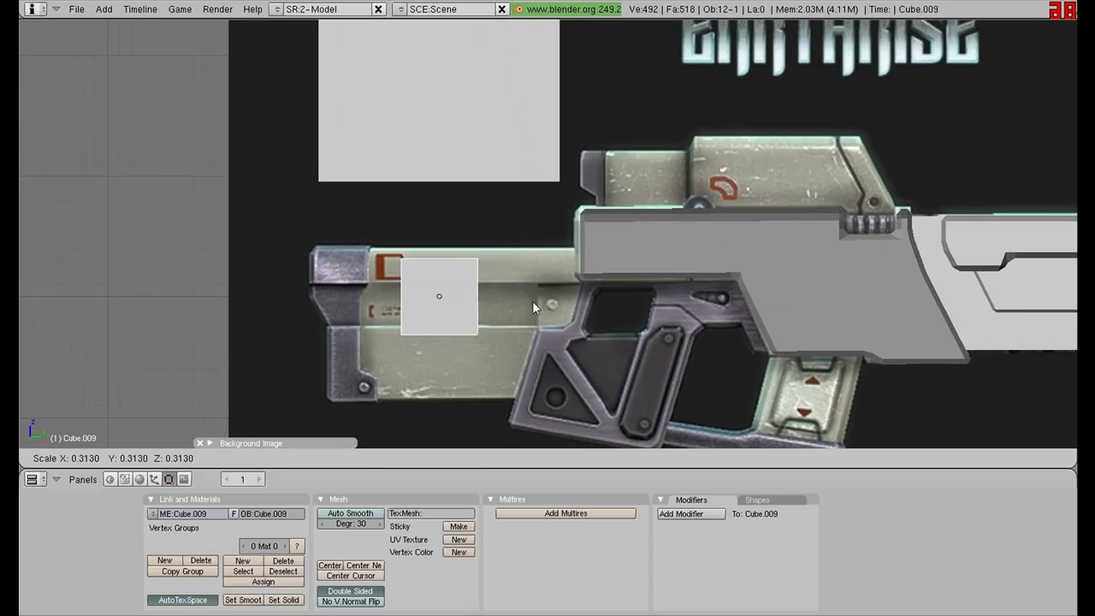
click(509, 306)
- Shrink the copied cube and shift it along Z until it matches the height of the stock's upper bar
key(g)
key(z)
click(439, 217)
key(s)
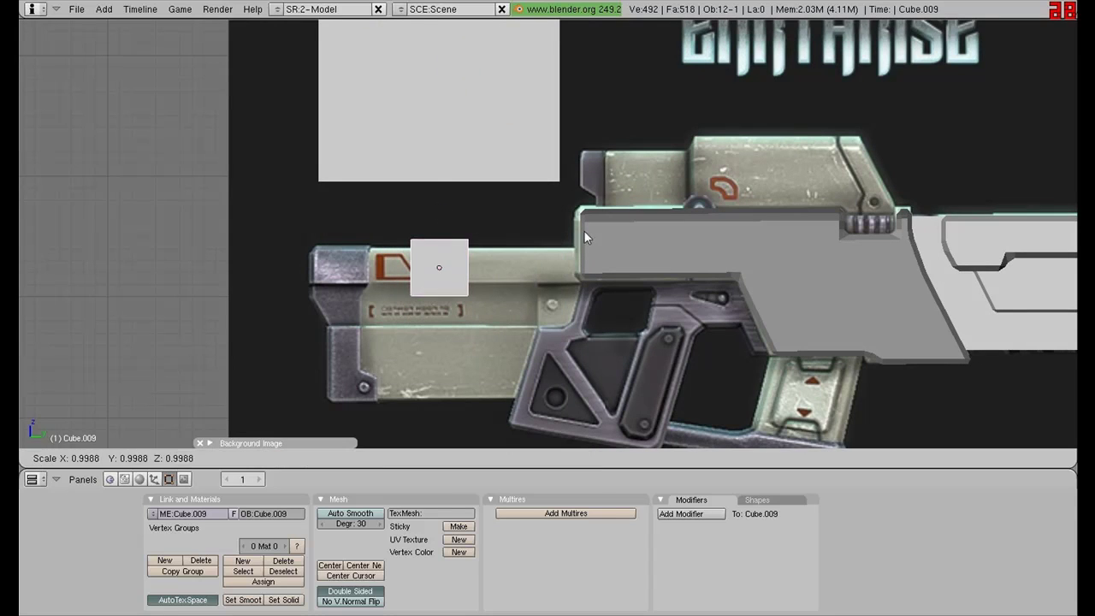
click(537, 250)
key(g)
key(z)
click(437, 227)
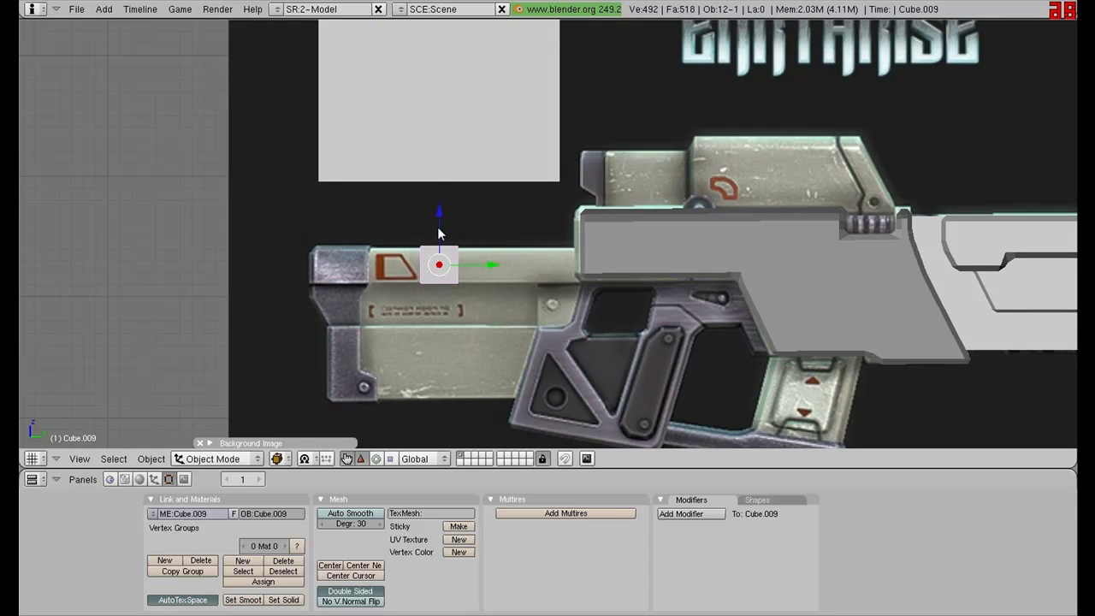
key(s)
click(545, 228)
- Extend the front face of the stock's upper bar along Y until it reaches inside the rear of the main body
key(Tab)
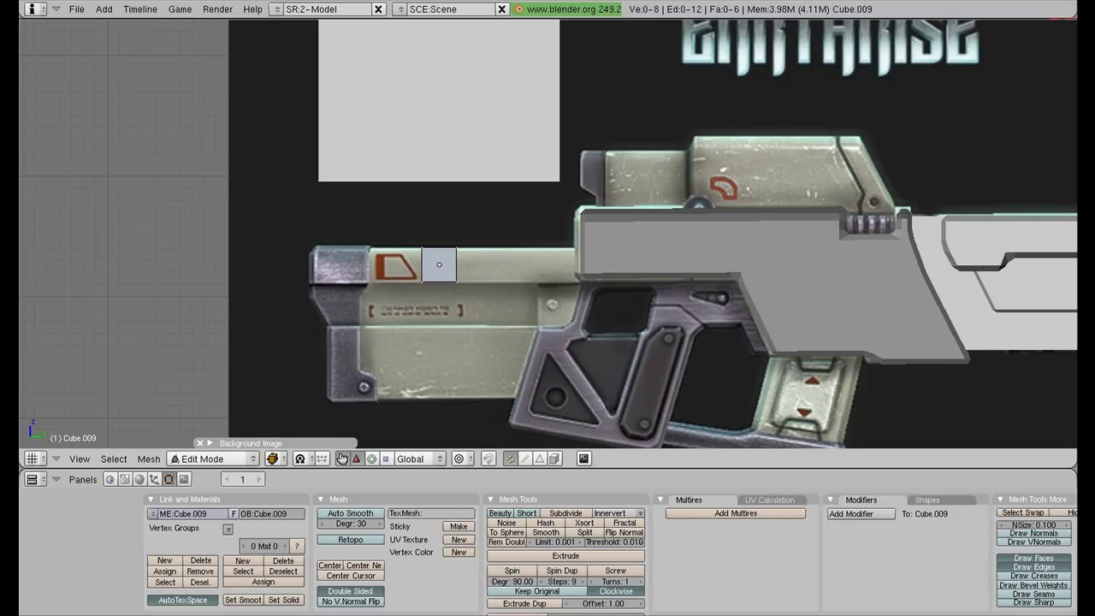
key(g)
click(633, 264)
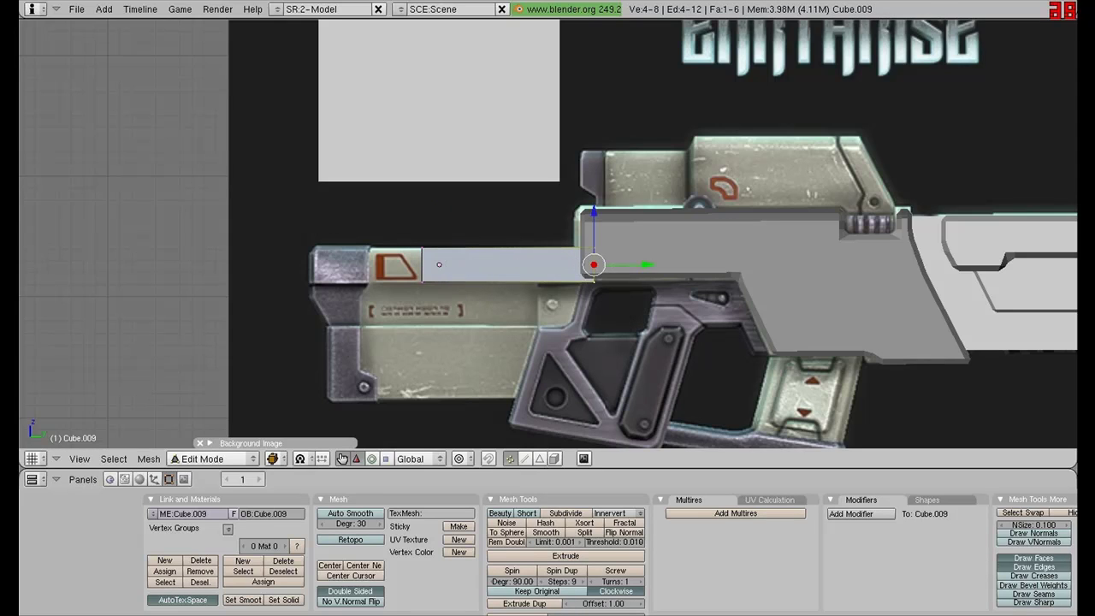
key(Tab)
- Move the main body's rear-end vertices slightly backward along Y to match the reference outline
right_click(638, 266)
key(Tab)
key(a)
key(a)
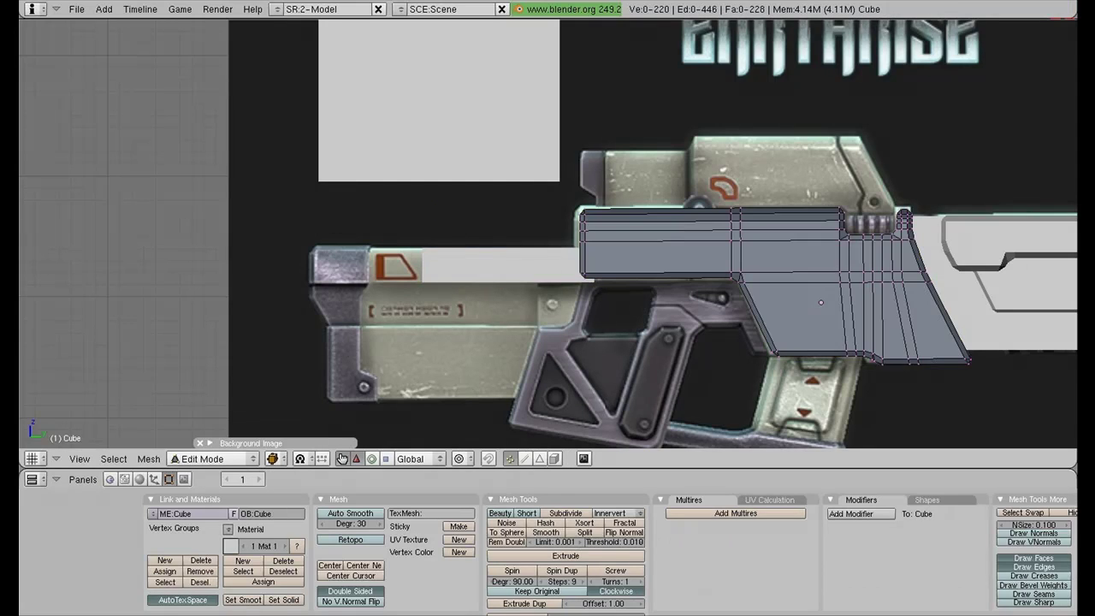
key(n)
key(n)
key(b)
drag(557, 194, 606, 295)
drag(634, 237, 631, 237)
key(Tab)
- Lower the vertices along the underside of the main body's rear section by about 0.04 along Z
right_click(511, 262)
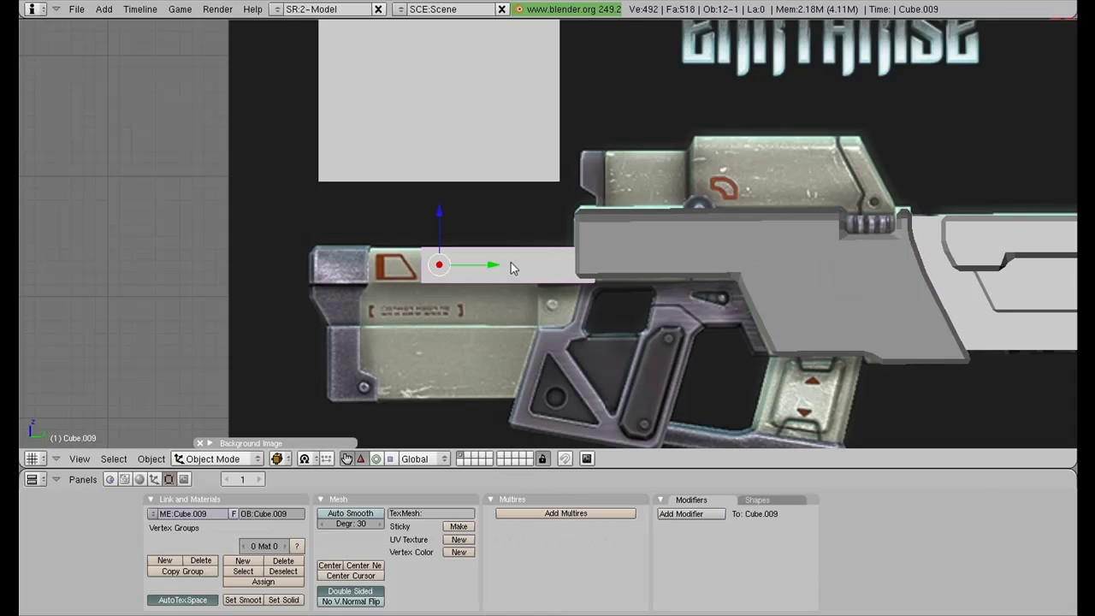
key(Tab)
key(Tab)
right_click(664, 261)
key(Tab)
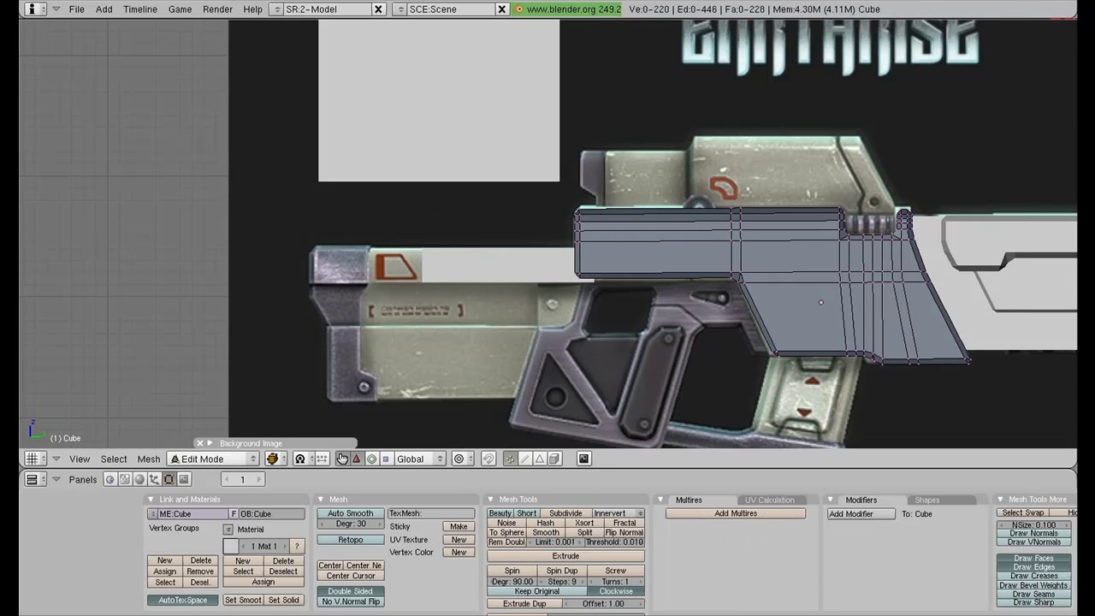
key(a)
key(a)
key(b)
drag(560, 263, 754, 290)
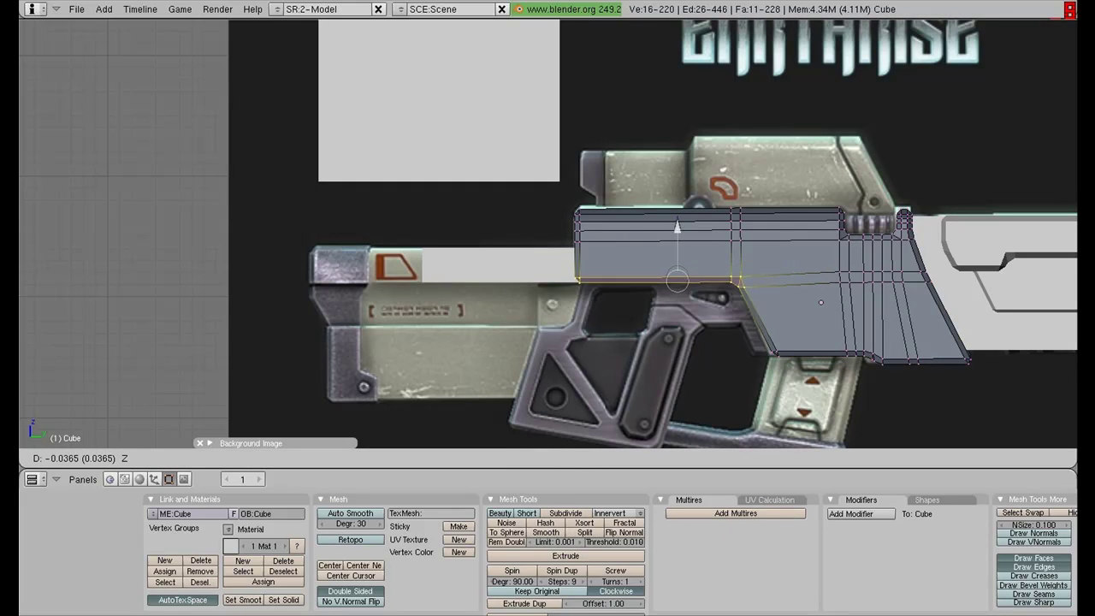
key(a)
key(Tab)
- Extend the rear face of the stock's upper bar backward along Y to the dark end cap in the reference
right_click(548, 278)
key(Tab)
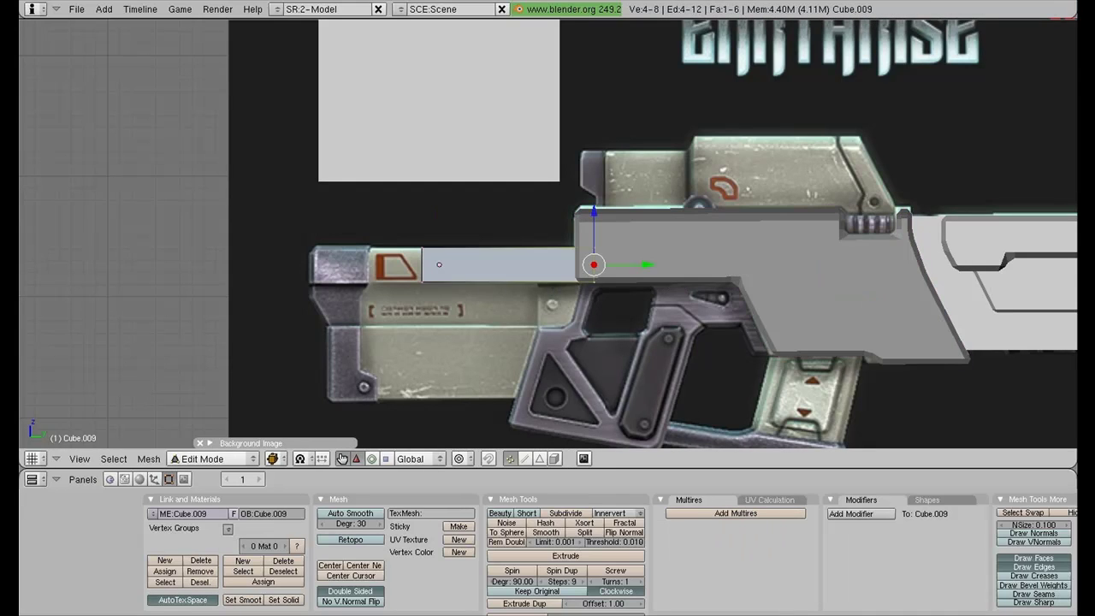
key(a)
right_click(439, 264)
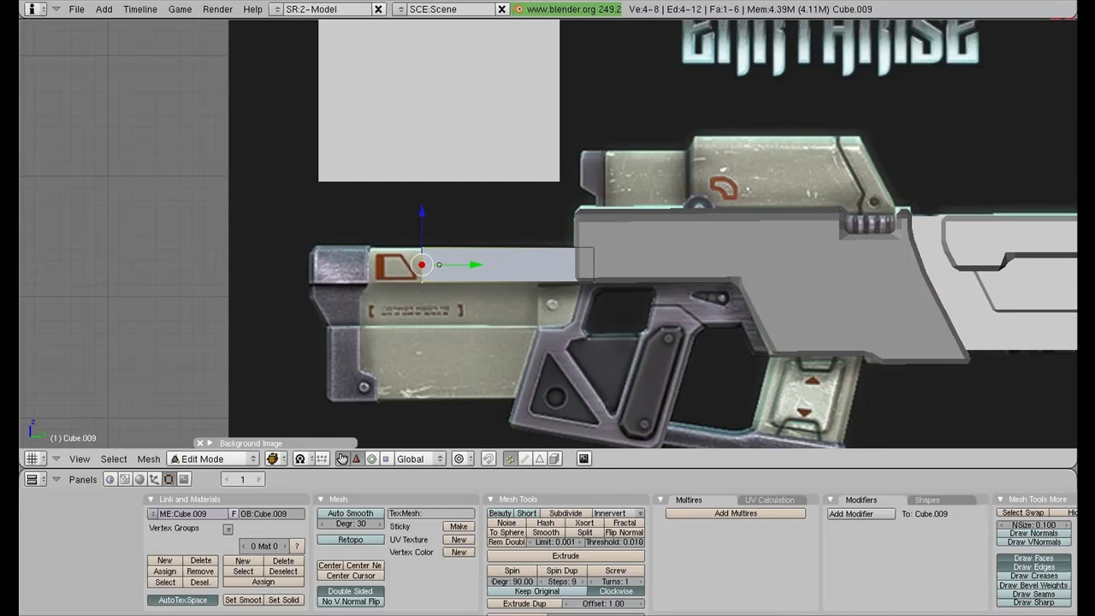
key(Tab)
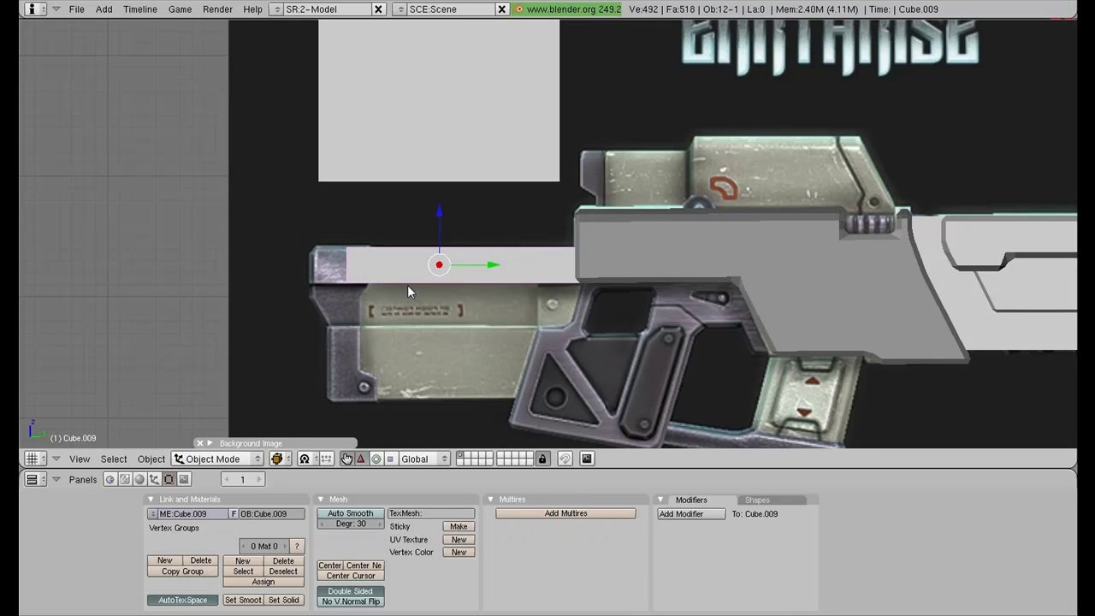
- Duplicate the stock's upper bar and move the copy down along Z onto the lower stock section
key(shift+d)
key(Escape)
key(g)
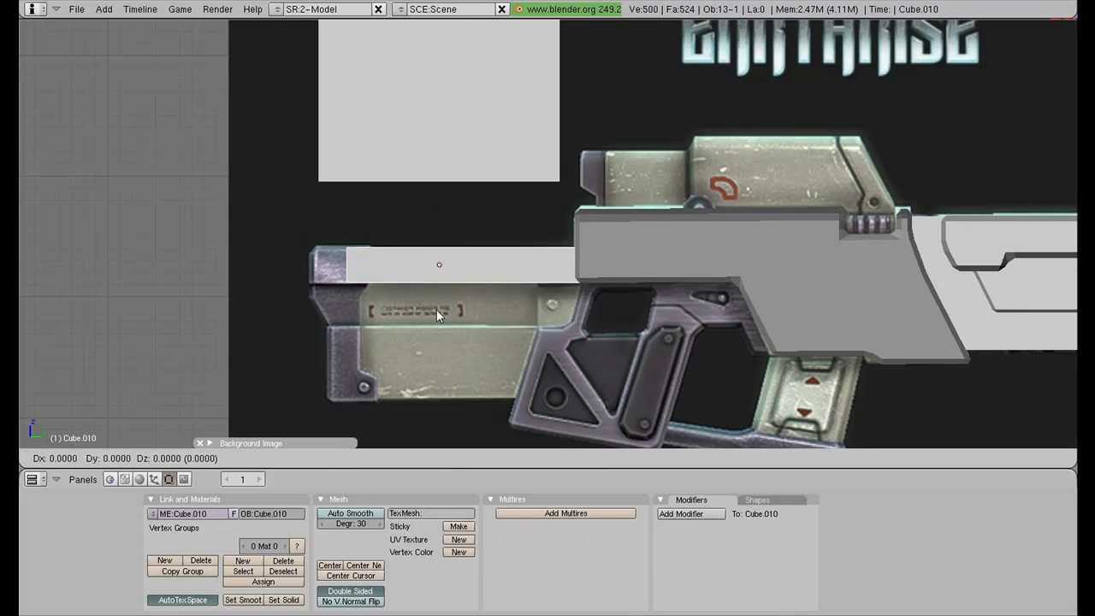
key(Escape)
drag(439, 214, 449, 310)
click(449, 310)
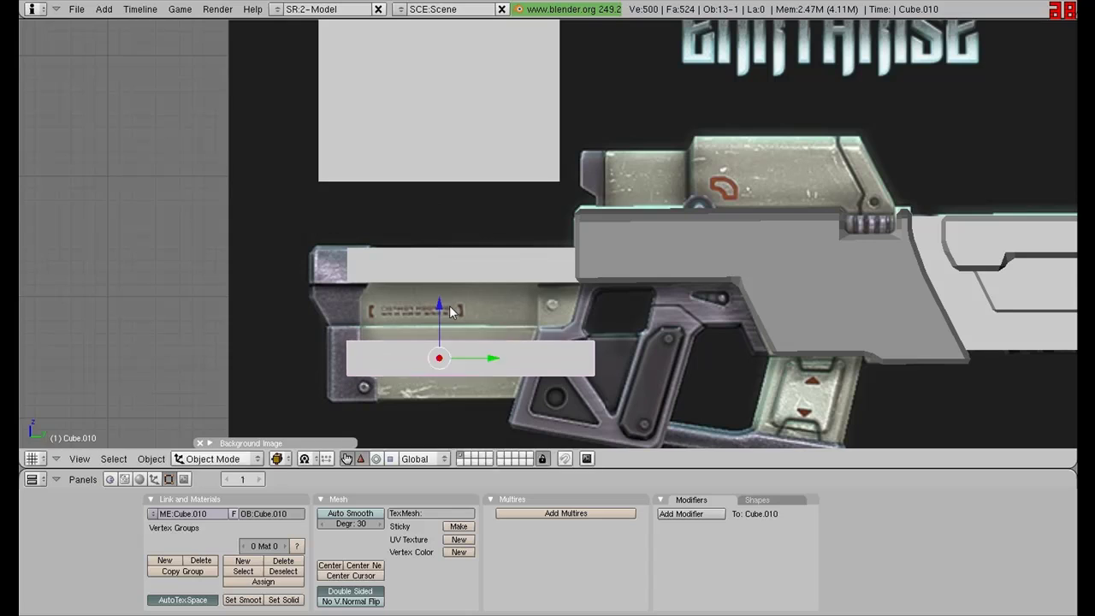
- Scale the lower stock block up along Z and align it vertically with the reference's lower stock section
key(s)
key(z)
click(517, 281)
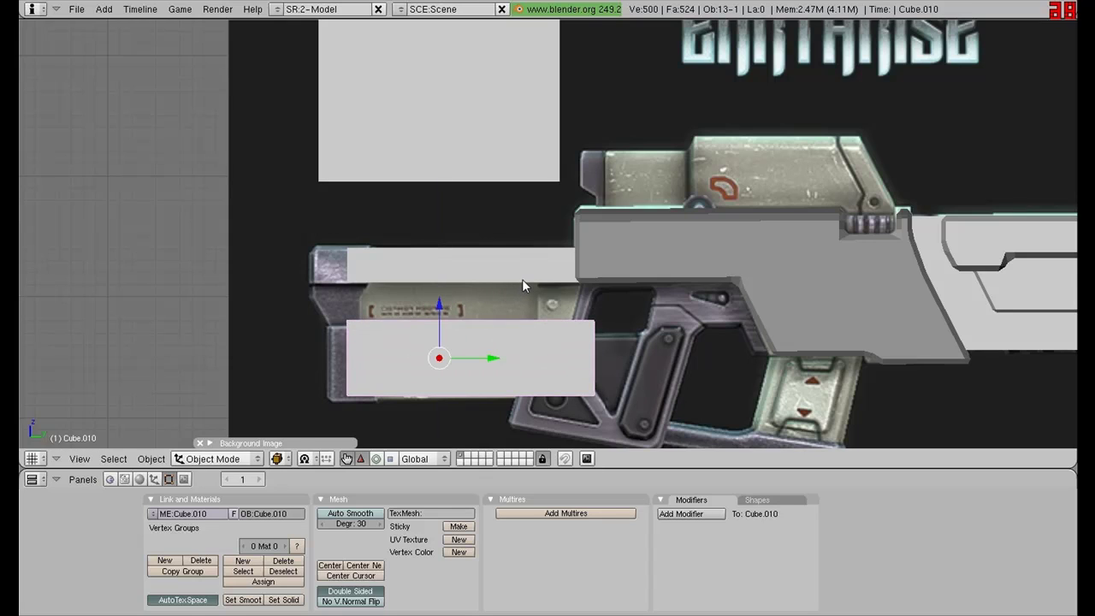
key(g)
key(z)
click(443, 316)
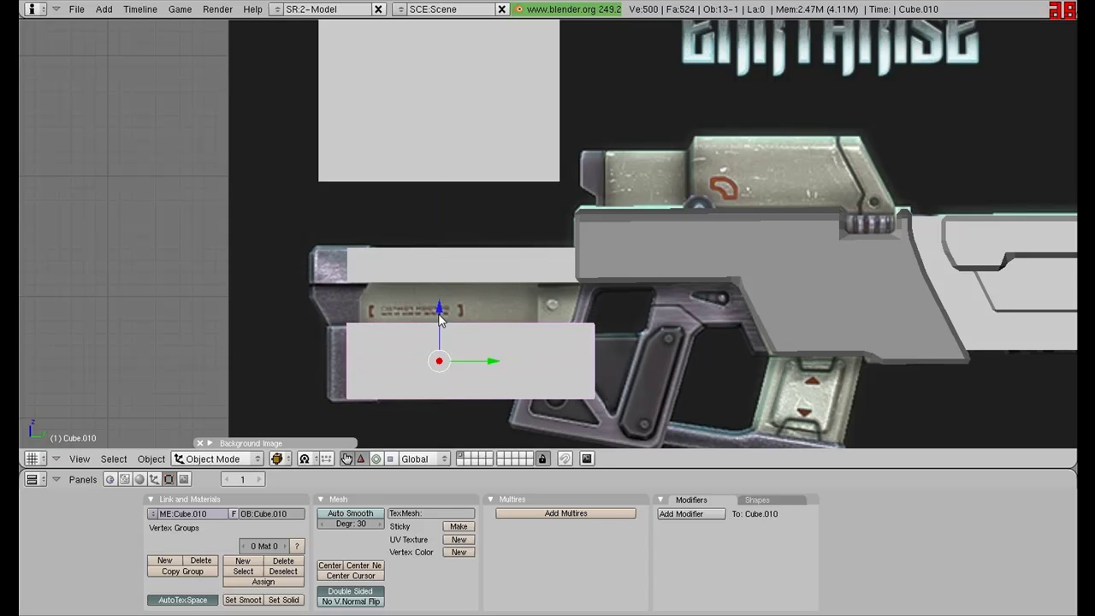
- Scale the lower stock block down slightly along Z to fit the reference and adjust its width along X
key(s)
key(z)
click(503, 289)
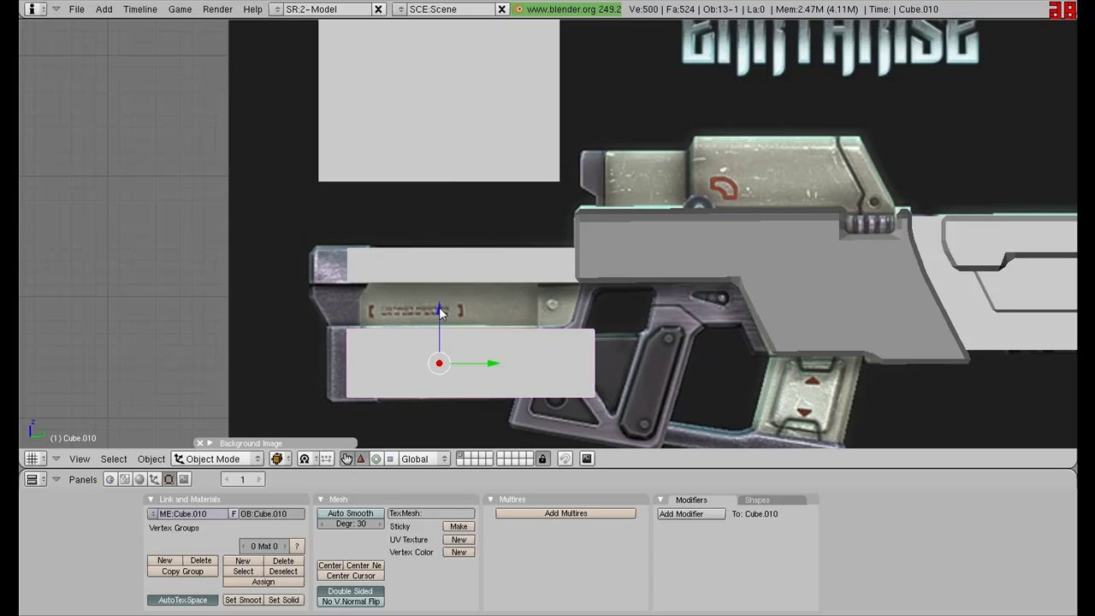
key(s)
key(y)
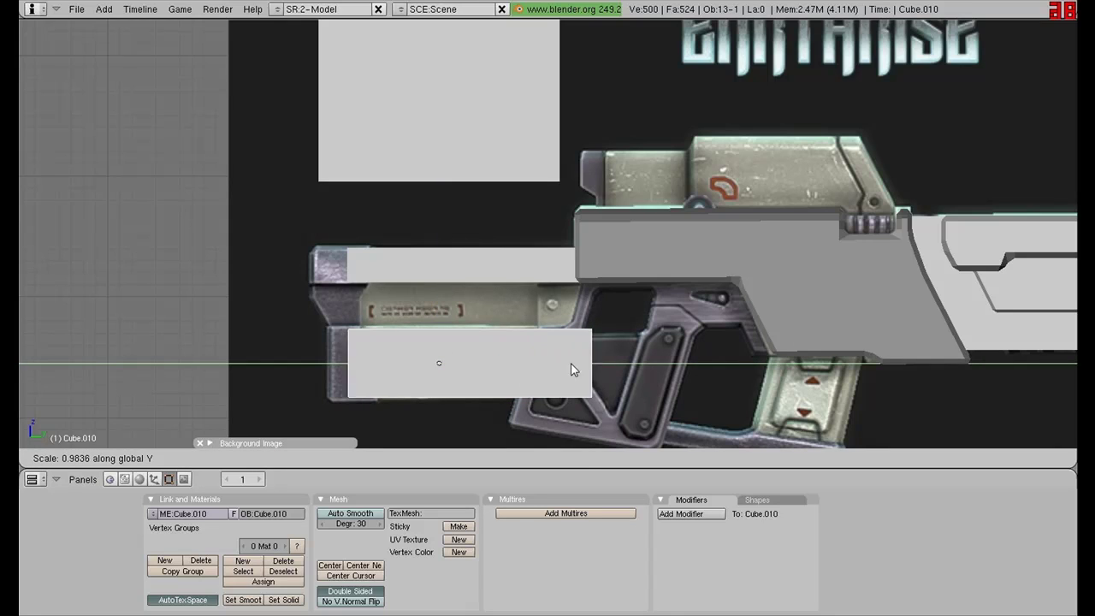
key(x)
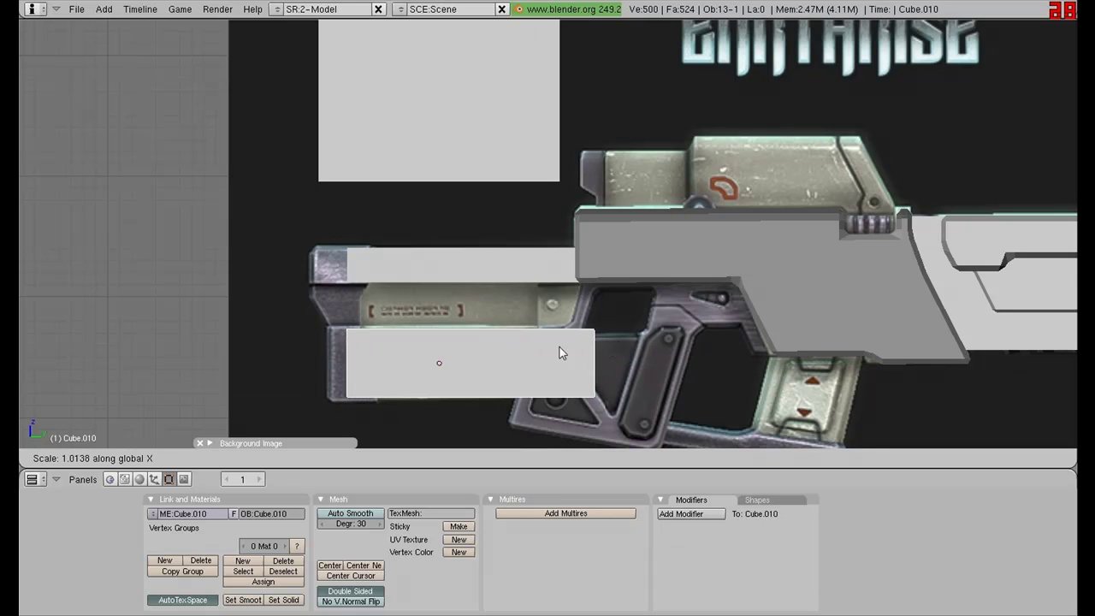
click(536, 350)
middle_drag(537, 350, 636, 366)
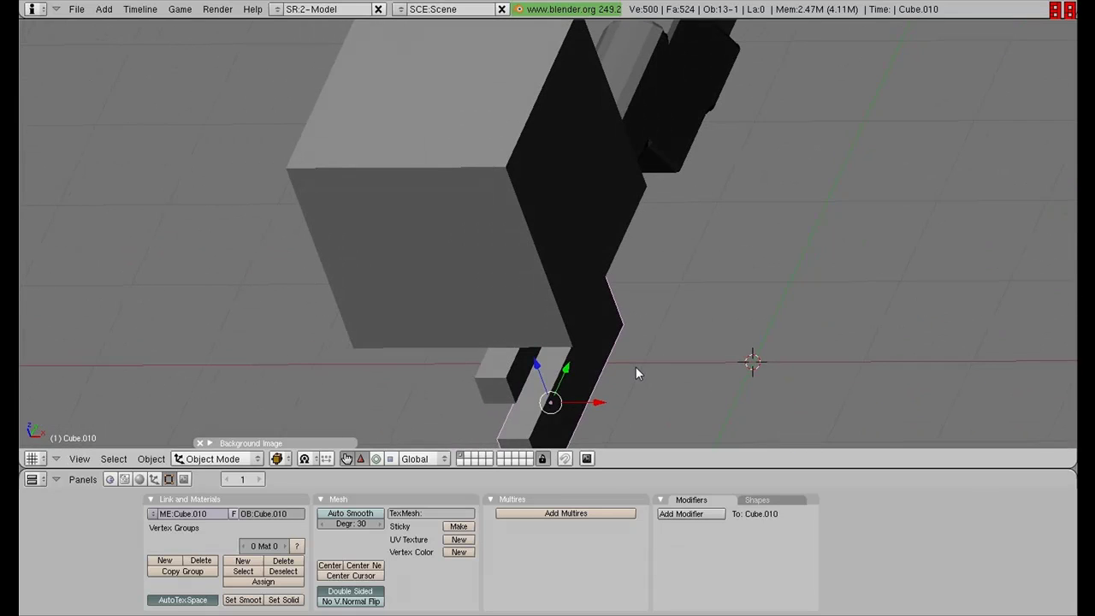
key(s)
key(x)
key(Escape)
key(s)
key(z)
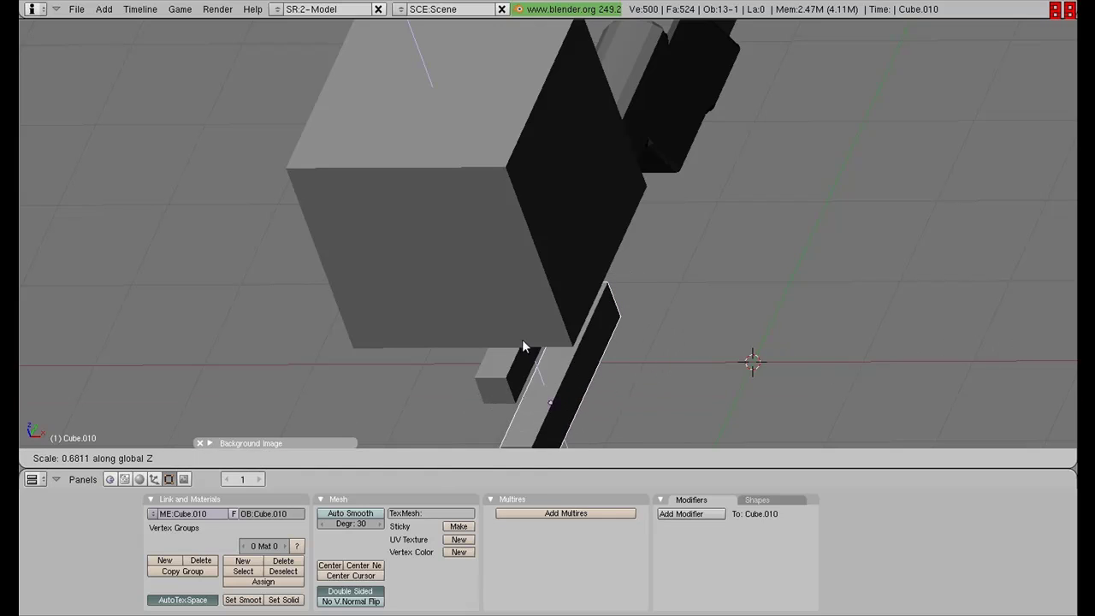
key(Escape)
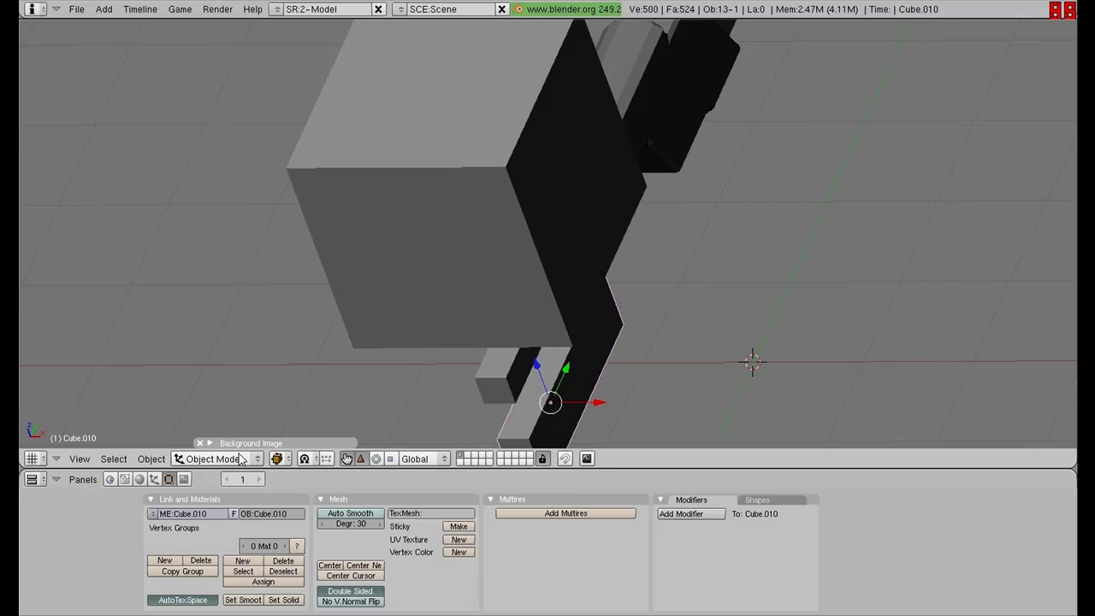
key(KP_1)
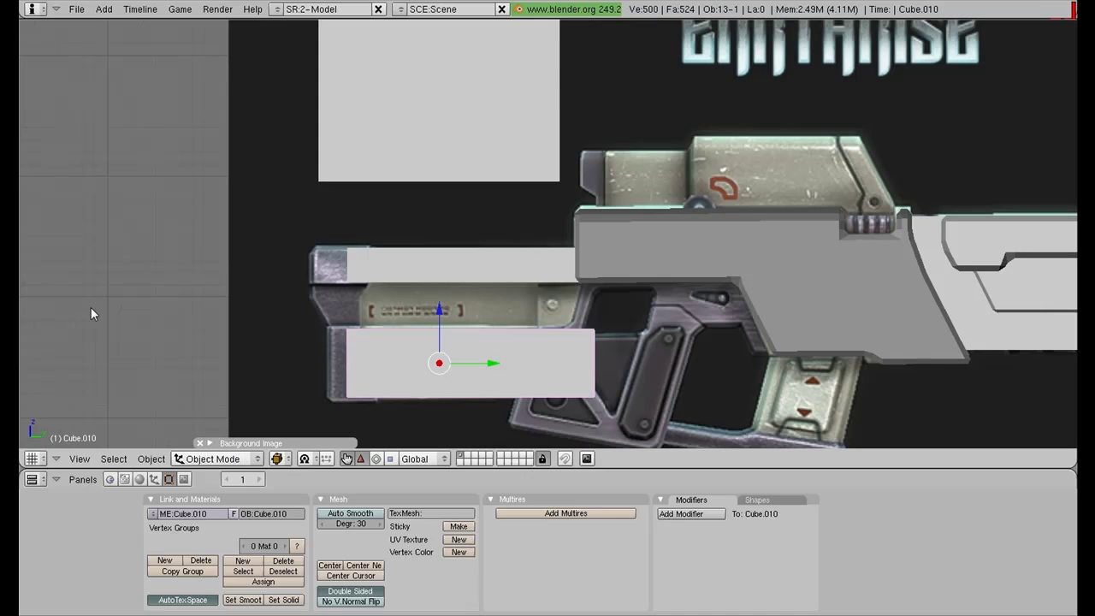
- Move the lower stock block's front face backward along Y to where the section meets the grip frame in the reference
key(Tab)
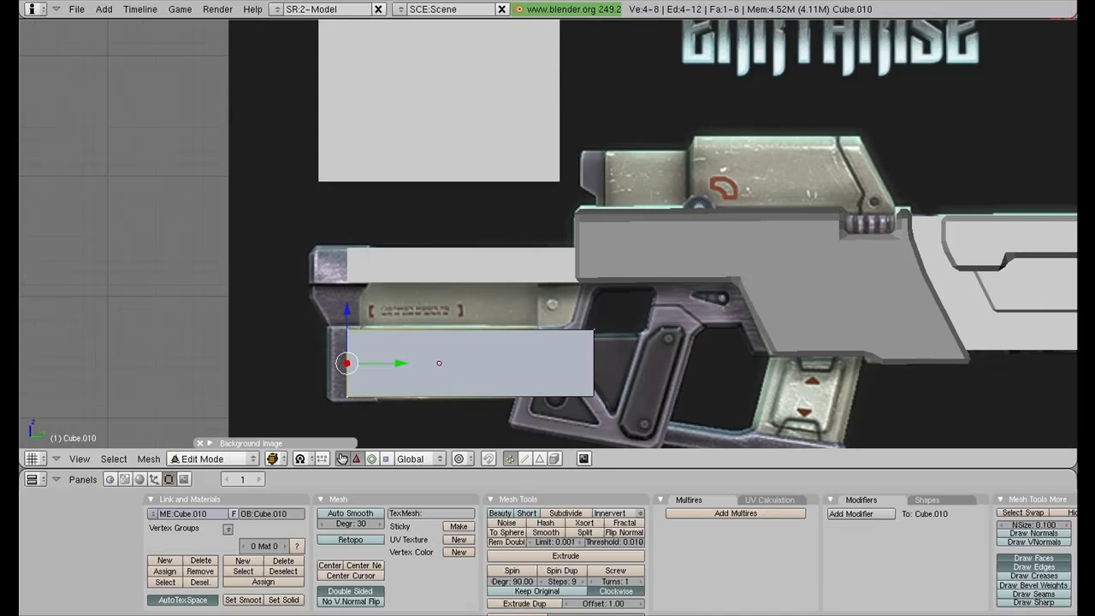
key(z)
key(a)
key(b)
drag(563, 306, 629, 421)
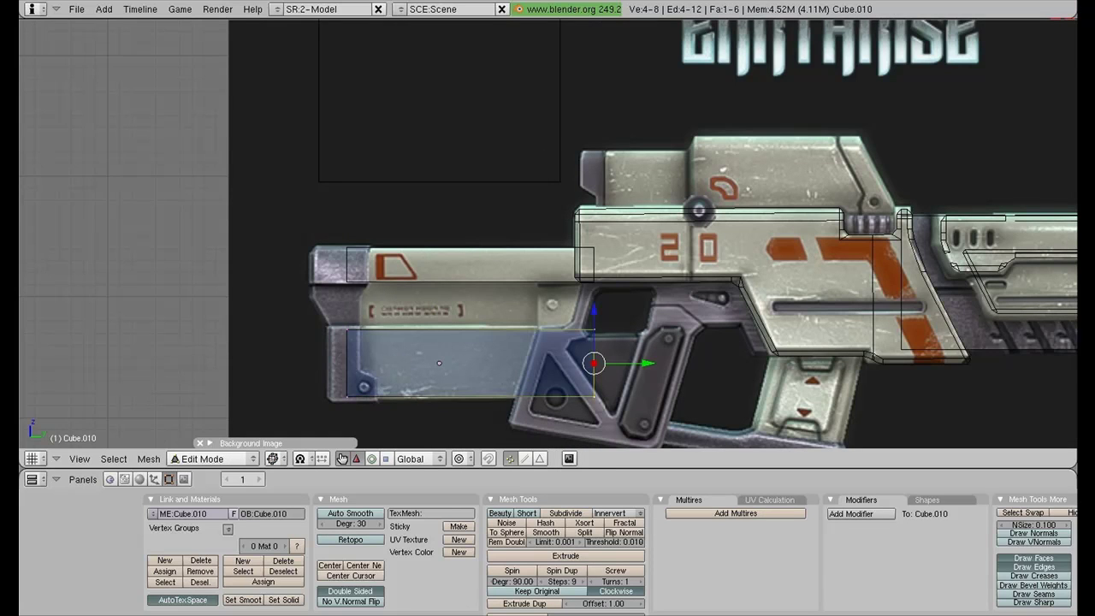
drag(647, 362, 594, 362)
- Shift the lower front edge of the lower stock block backward along Y so its front slants like the reference
key(a)
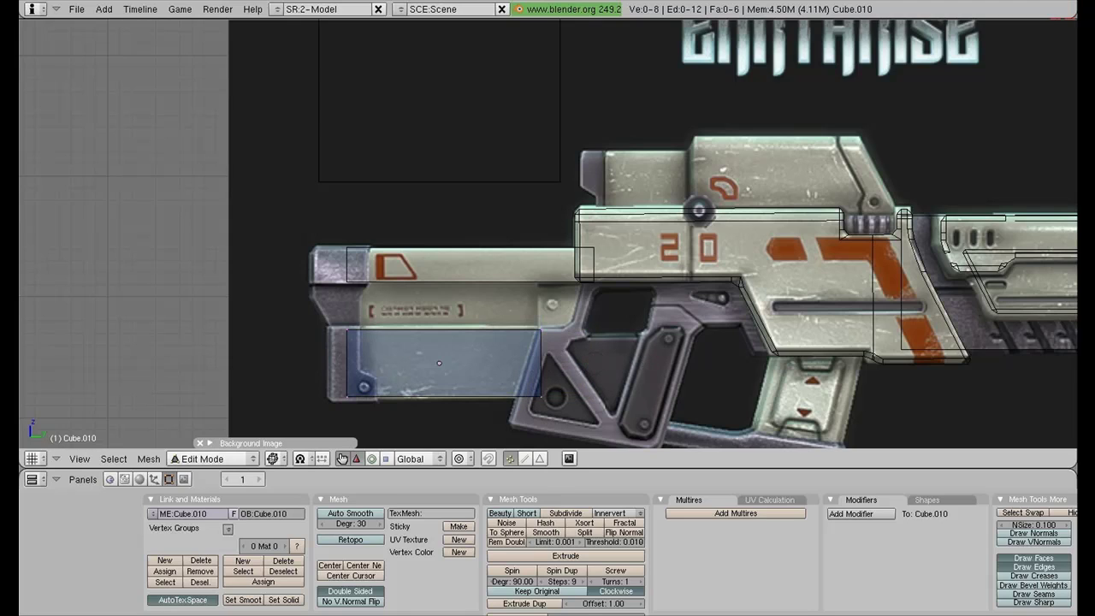
key(b)
drag(517, 376, 572, 396)
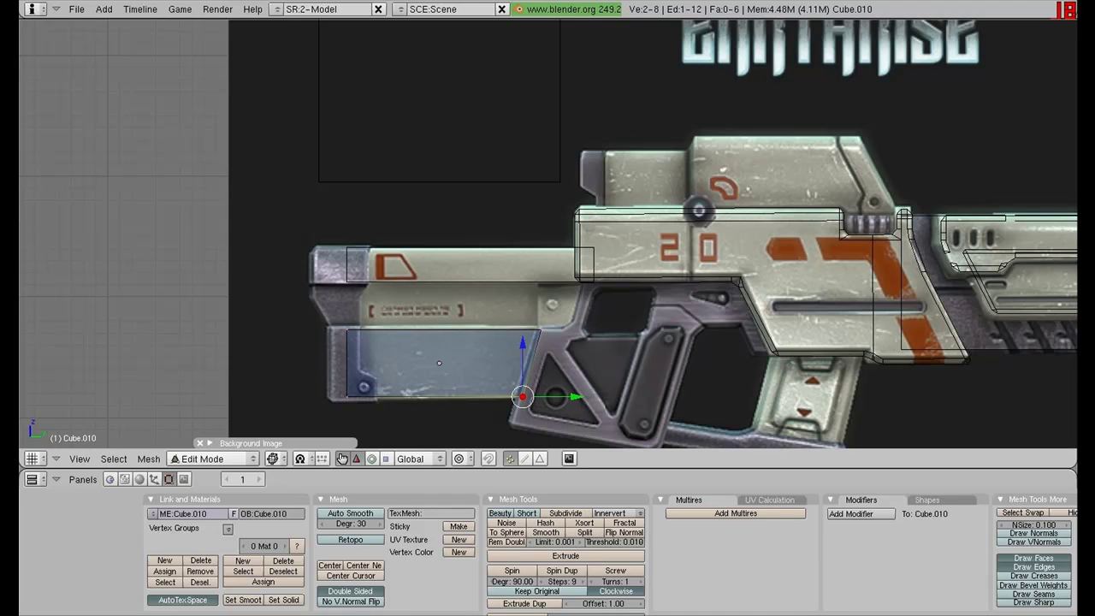
key(a)
key(Tab)
- Duplicate the stock's upper bar, move the copy down along Z to the middle section and scale it up along Z to fill the gap
right_click(473, 271)
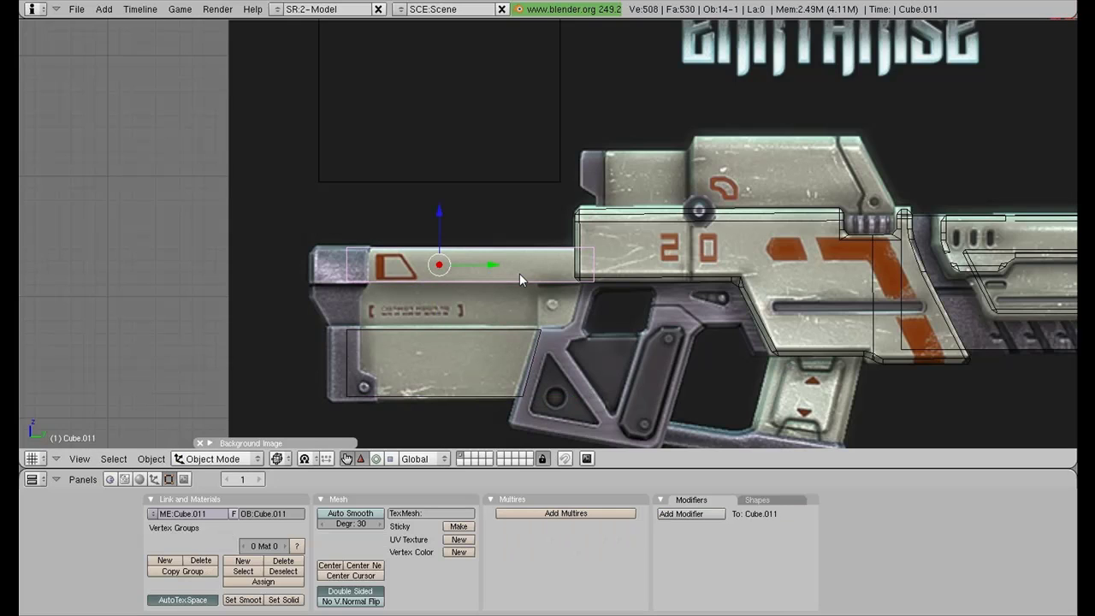
key(shift+d)
key(z)
click(443, 254)
key(s)
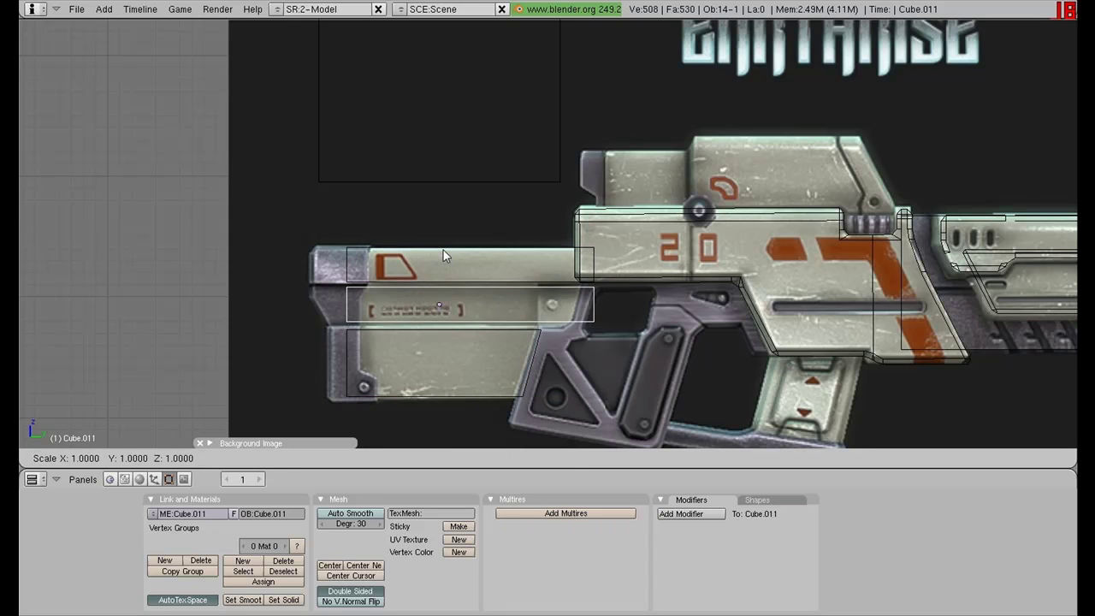
key(z)
click(504, 253)
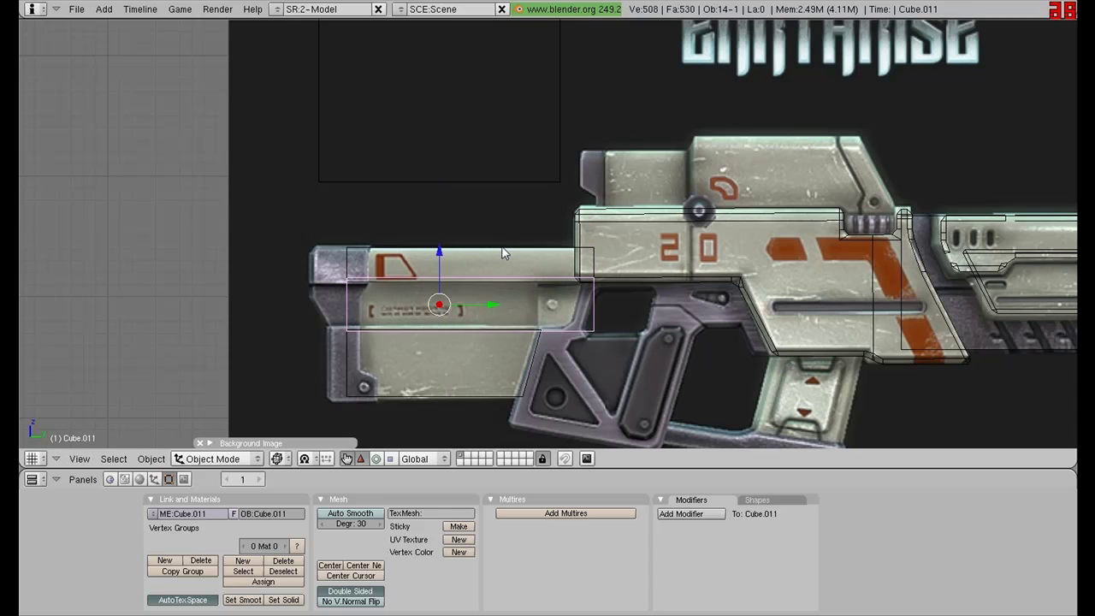
- Move the front face of the middle stock block backward along Y by about 0.33
key(Tab)
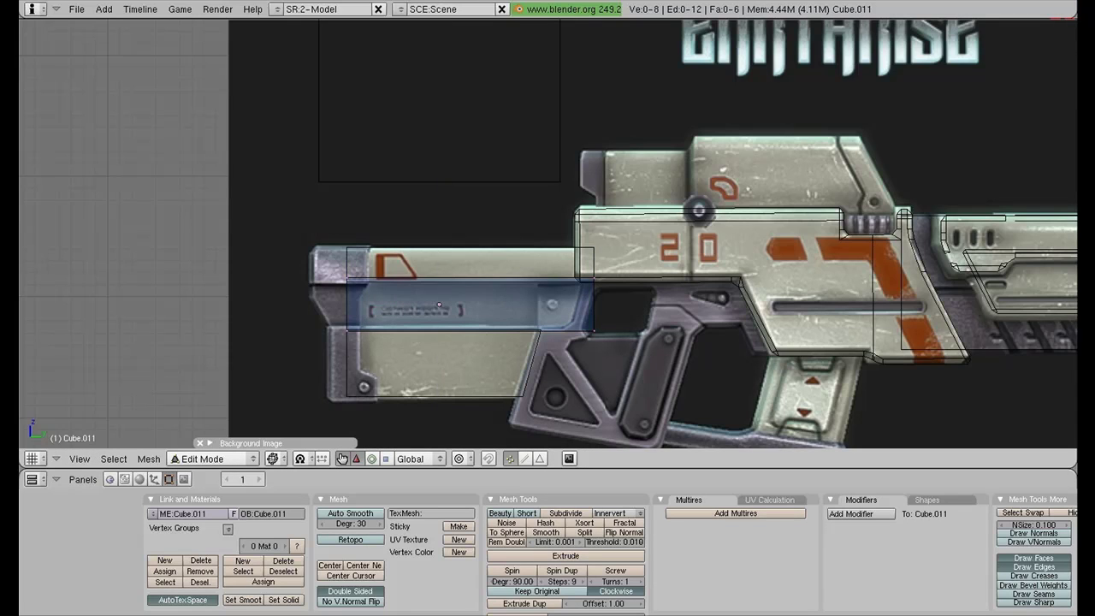
key(b)
drag(568, 263, 621, 349)
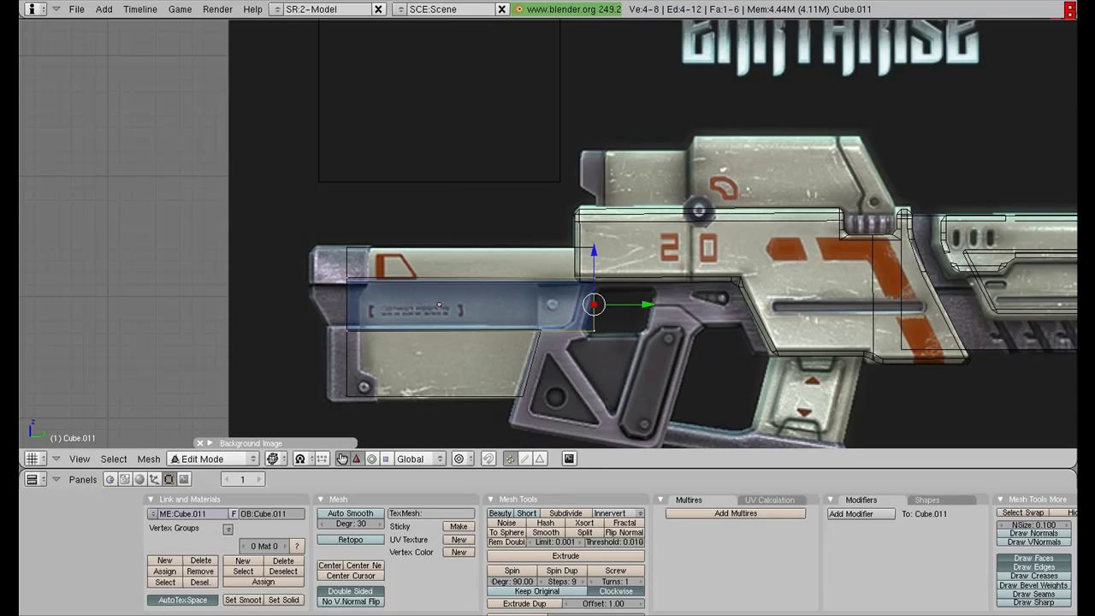
key(g)
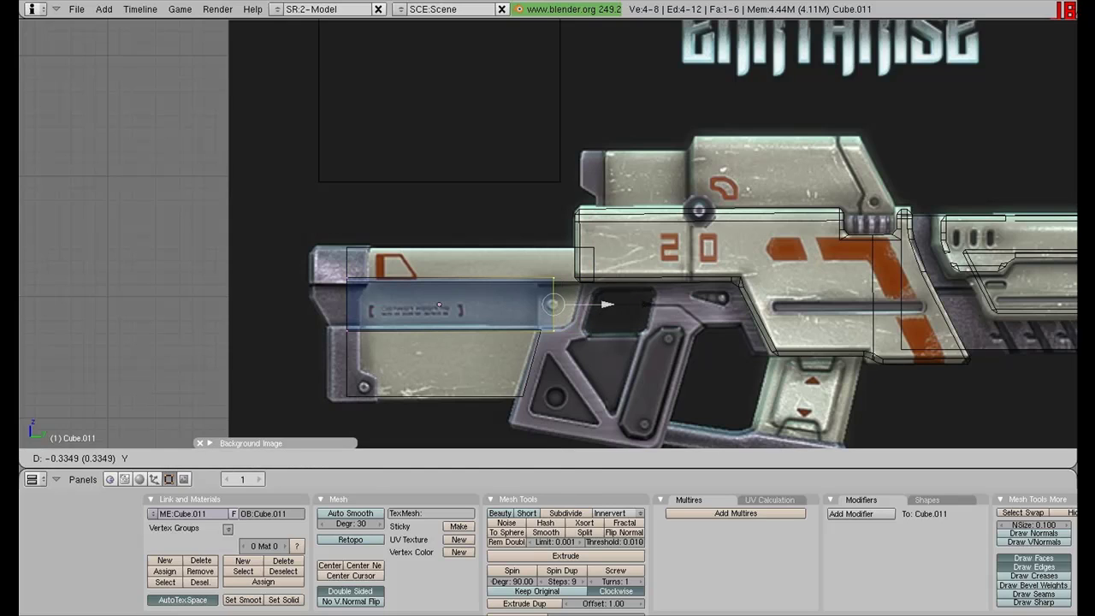
key(Return)
key(Tab)
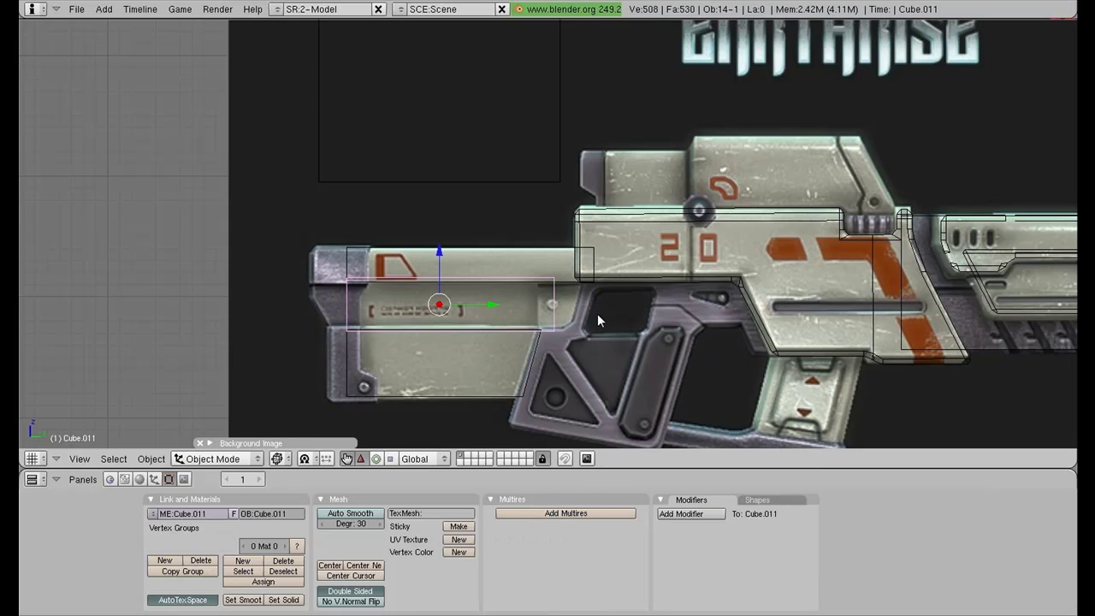
- Duplicate the middle stock block, shorten the copy along Y and place it over the small riveted piece at the section's front end
key(shift+d)
click(532, 293)
drag(481, 303, 574, 302)
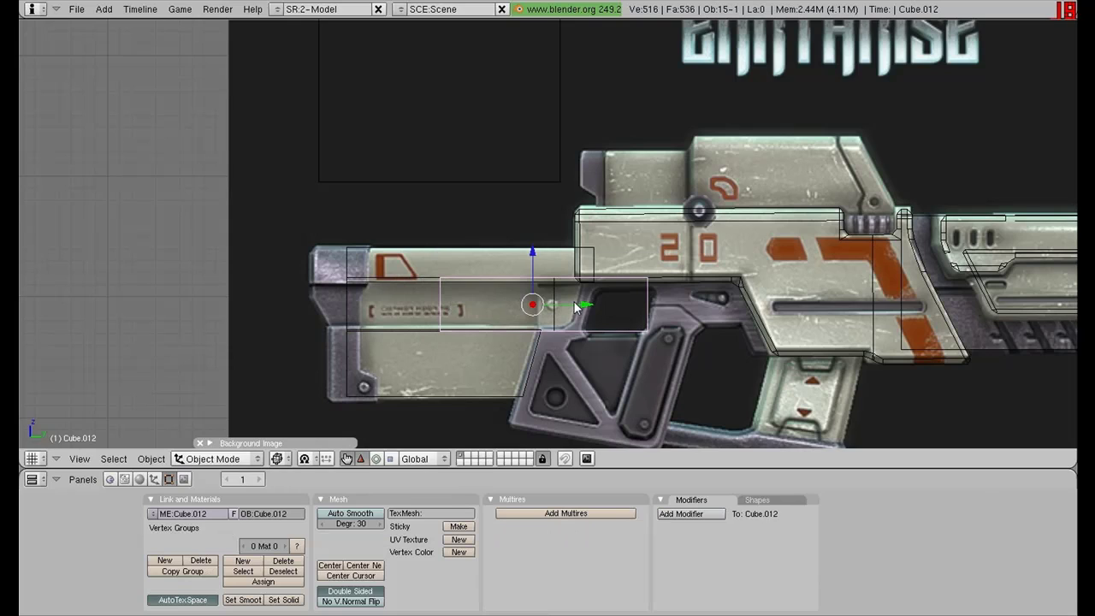
key(s)
key(x)
key(Return)
key(g)
key(y)
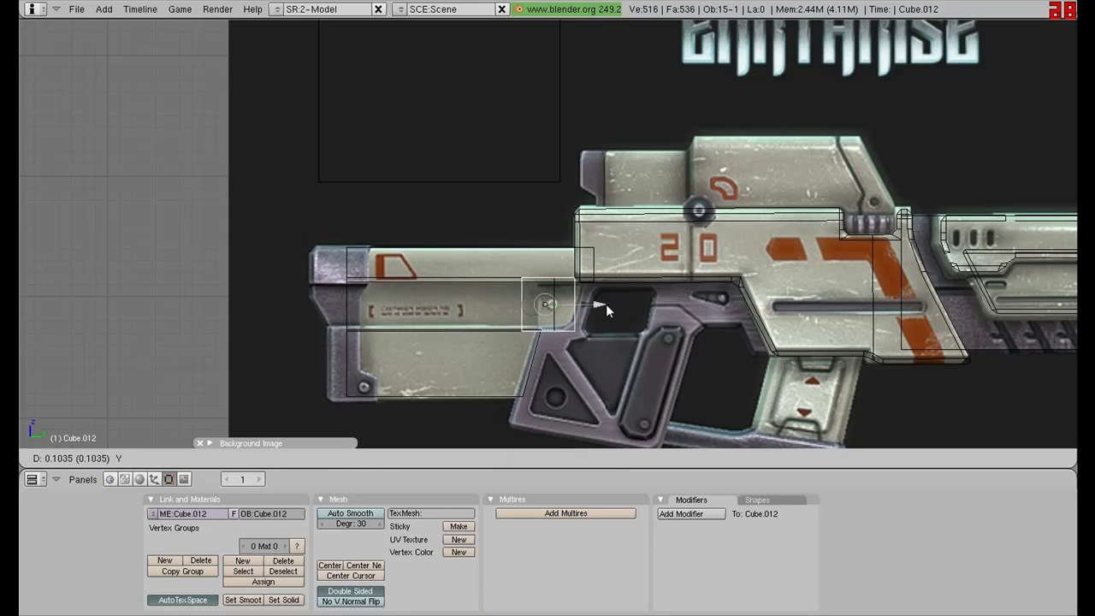
key(Return)
- Fit the small front block along Y to the riveted piece and slope its front by moving the upper front vertices forward
key(s)
key(y)
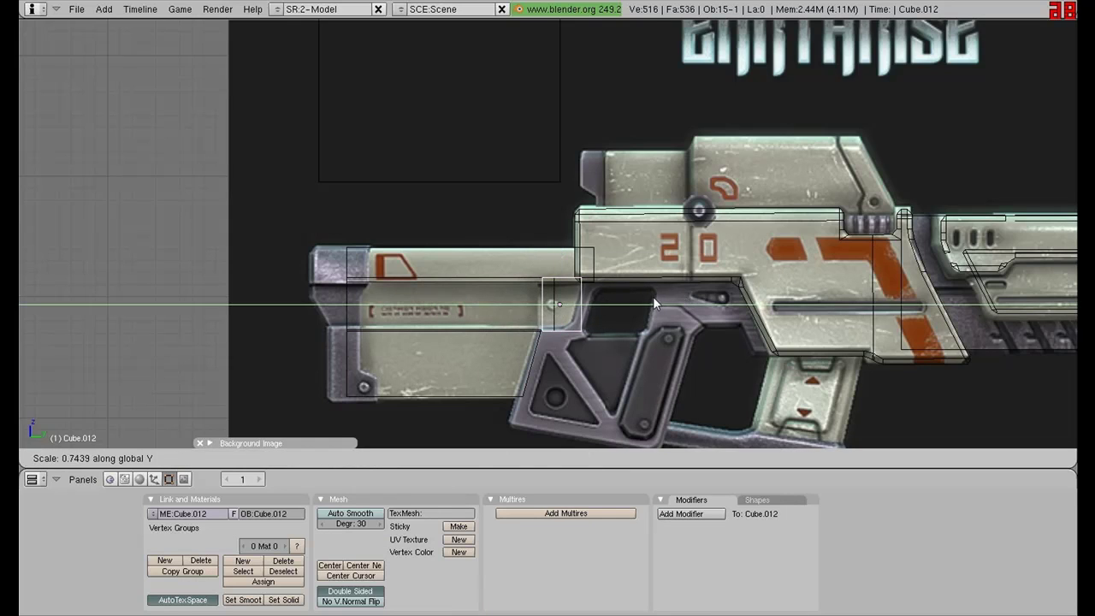
key(Return)
key(g)
key(y)
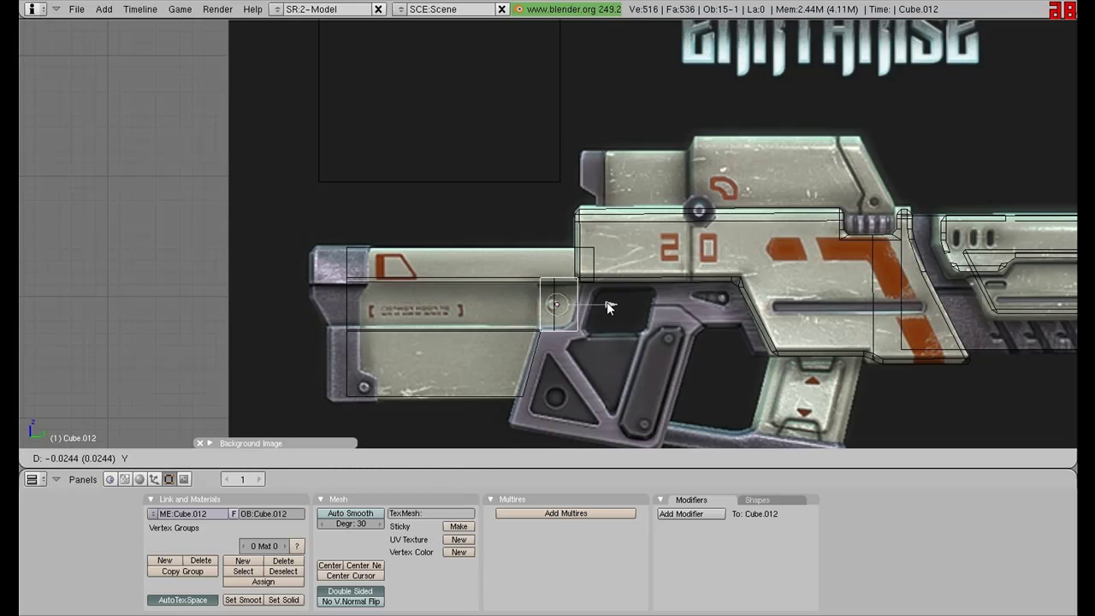
key(Return)
key(Tab)
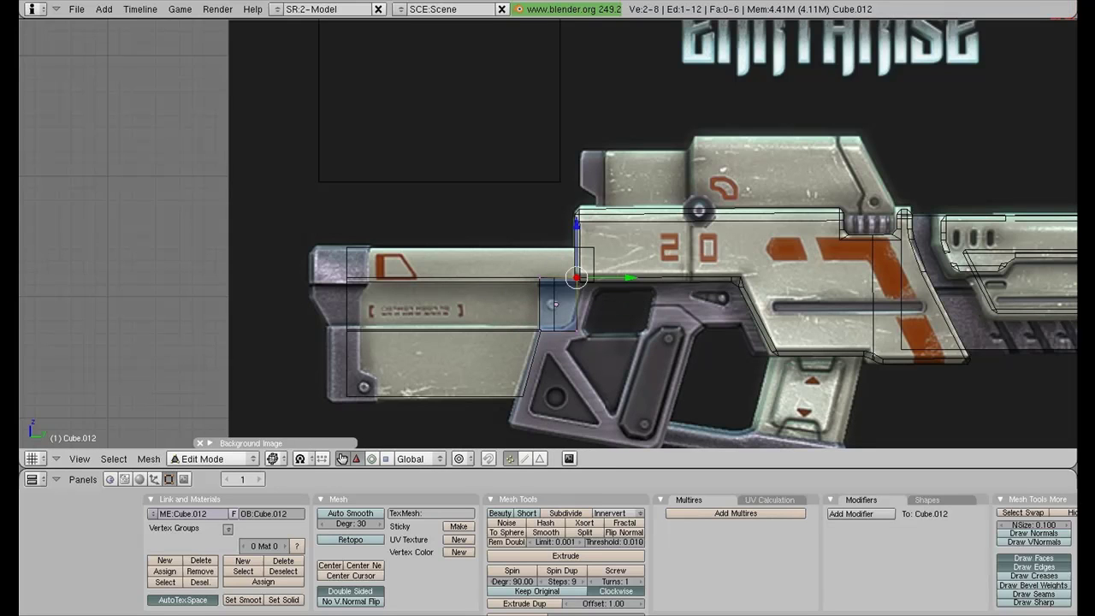
key(Tab)
- Narrow the stock's middle block along X to about 0.63 so it sits recessed between the upper and lower blocks
mouse_move(641, 290)
middle_down()
mouse_move(522, 311)
mouse_move(644, 306)
mouse_move(548, 211)
middle_up()
key(z)
right_click(537, 318)
key(s)
key(x)
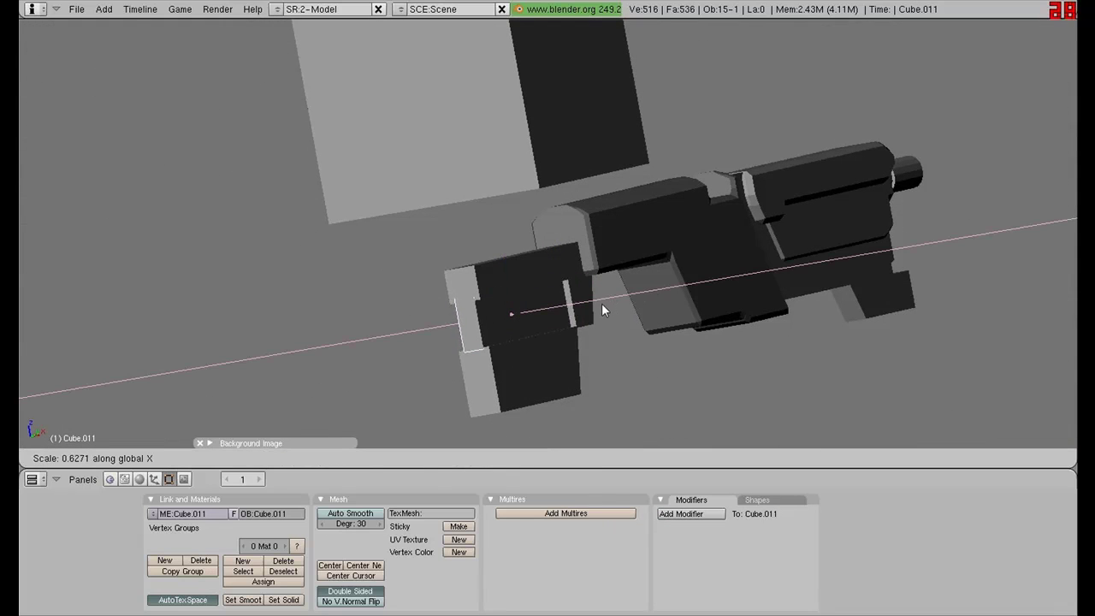
click(594, 304)
middle_drag(595, 304, 585, 245)
right_click(575, 300)
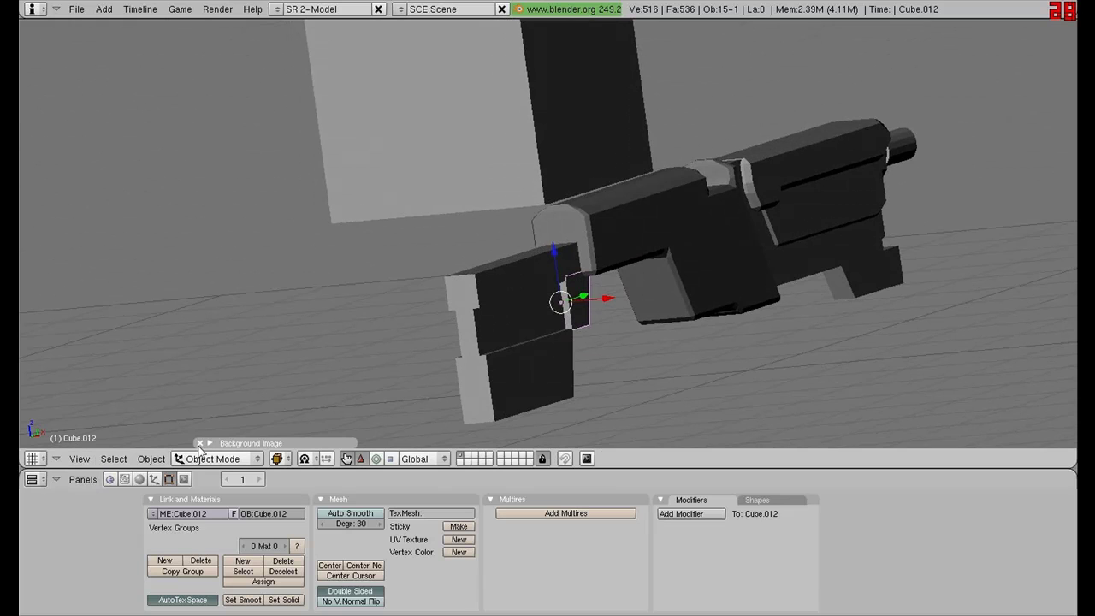
middle_drag(564, 274, 522, 260)
key(a)
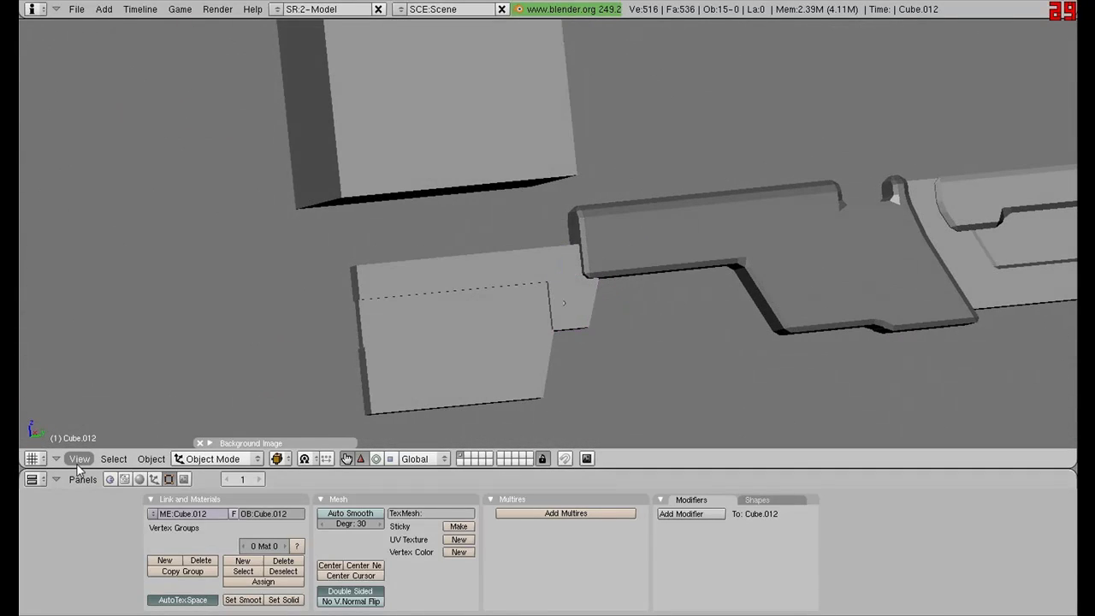
- In side view, lower the large spare cube along Z onto the rear of the stock and show the models as wireframes
click(78, 460)
click(82, 307)
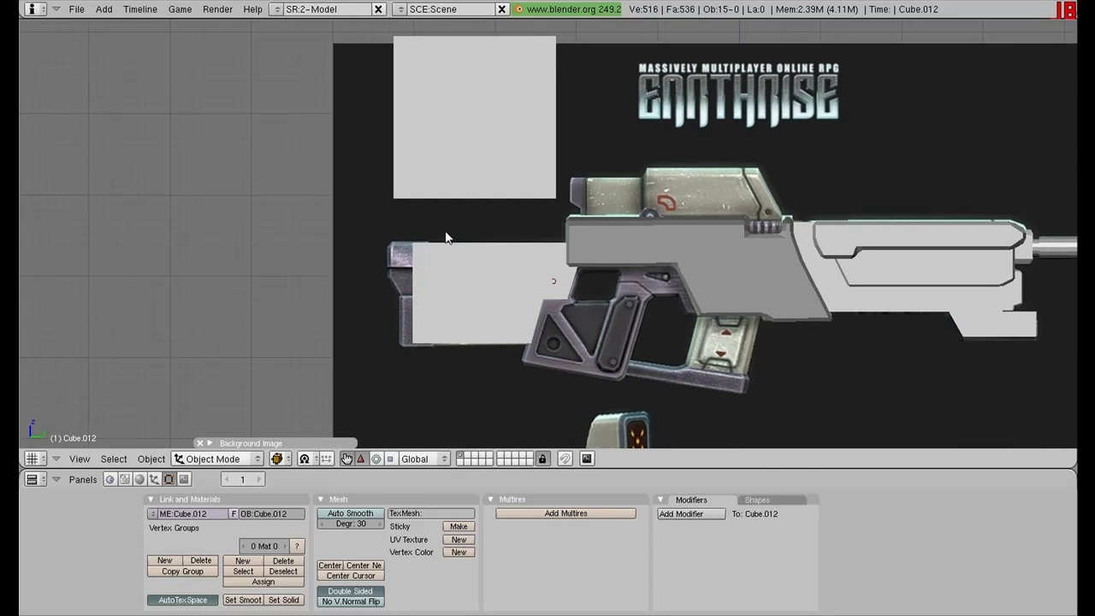
right_click(475, 151)
drag(477, 72, 478, 227)
key(z)
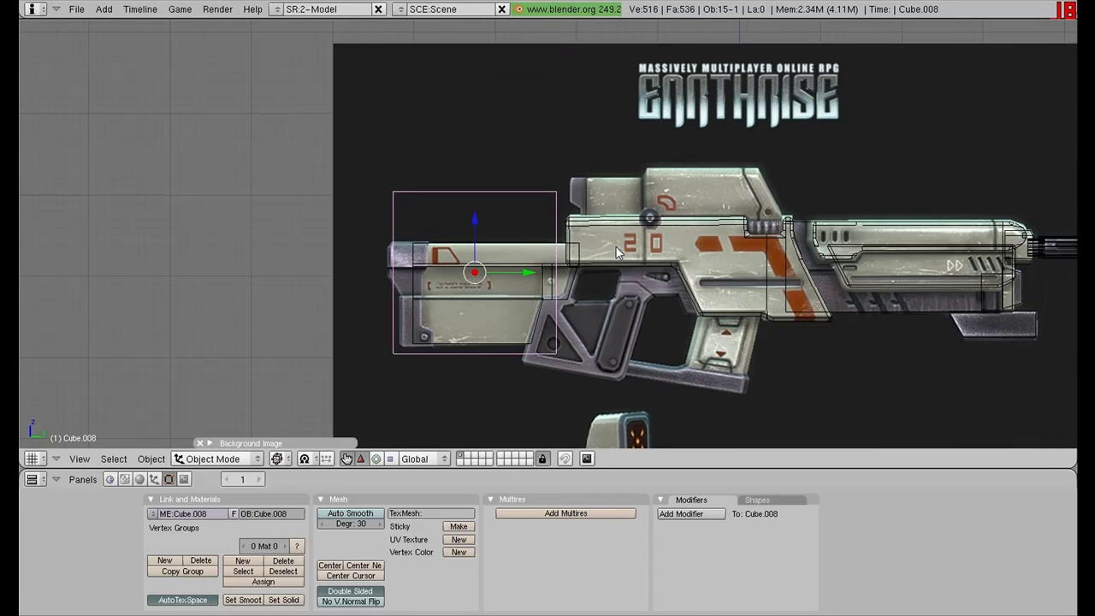
- Duplicate the large cube, move the copy up along Z above the stock and scale it down to roughly half size
scroll(615, 247, up, 3)
key(shift+d)
right_click(601, 258)
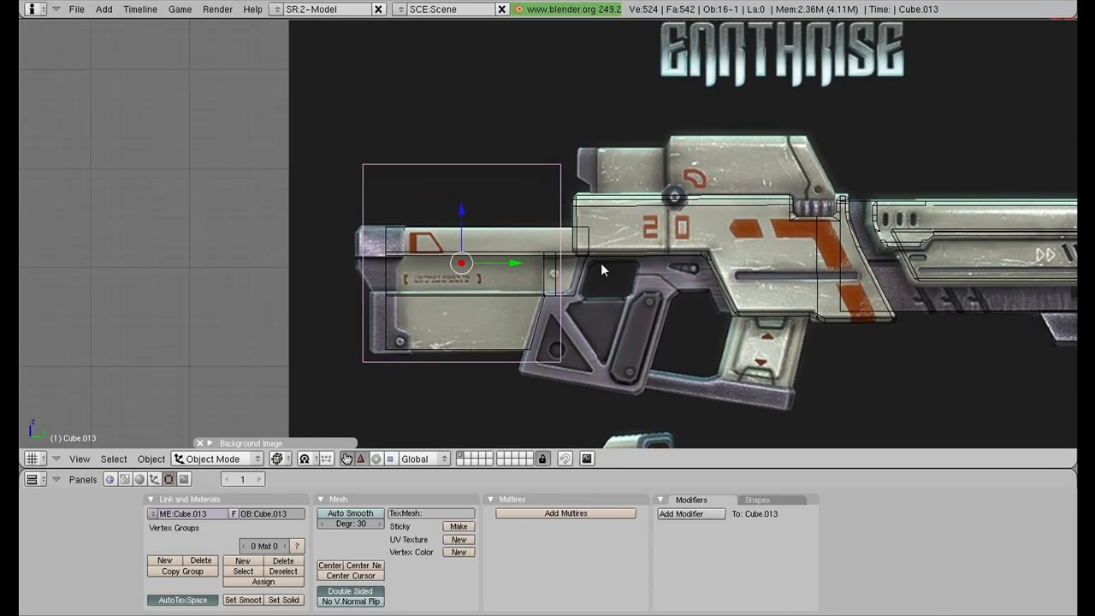
drag(462, 209, 468, 67)
key(s)
click(571, 167)
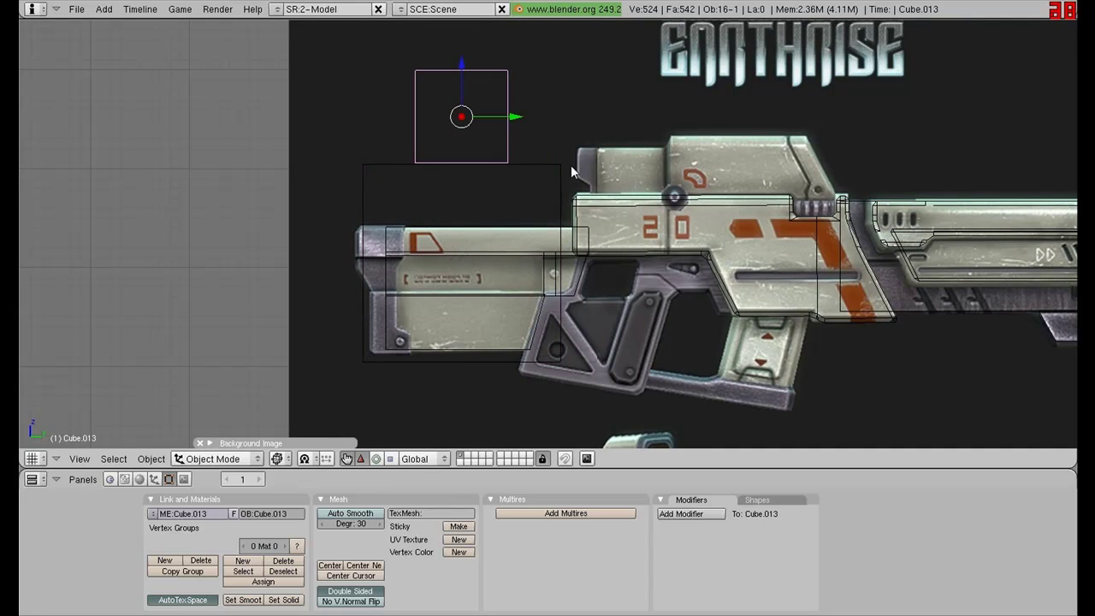
- Scale down the original cube over the stock and move it backward along Y to the dark rear end cap
right_click(570, 165)
key(s)
click(510, 262)
key(g)
key(y)
drag(509, 266, 444, 269)
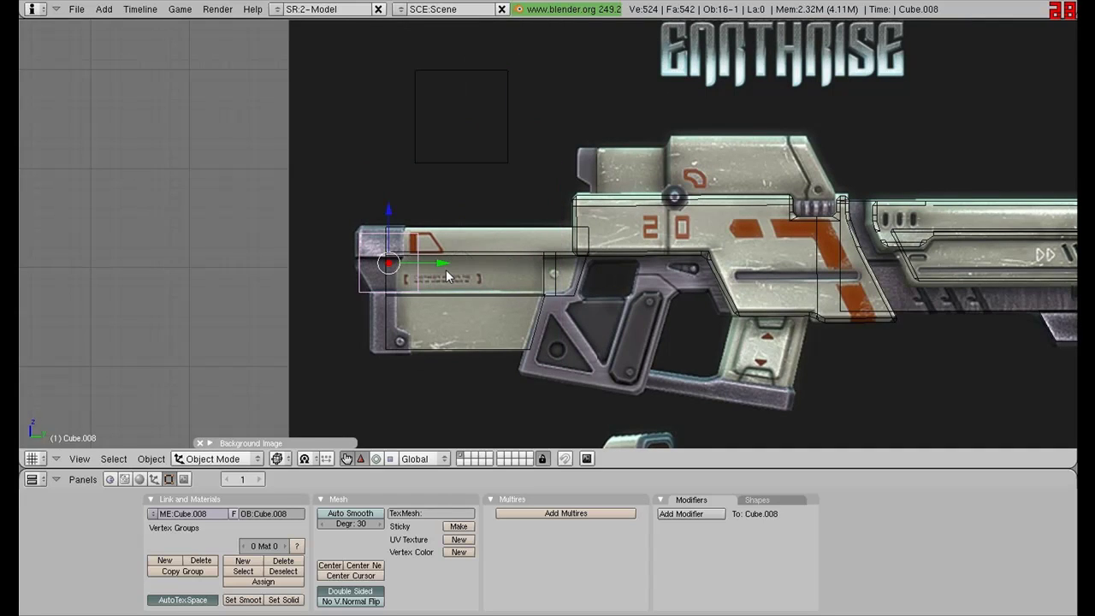
- Position the rear cube along Z over the upper end cap and scale it down to match the cap's height in the reference
drag(388, 215, 390, 180)
scroll(423, 246, up, 4)
shift+middle_drag(372, 269, 590, 248)
key(s)
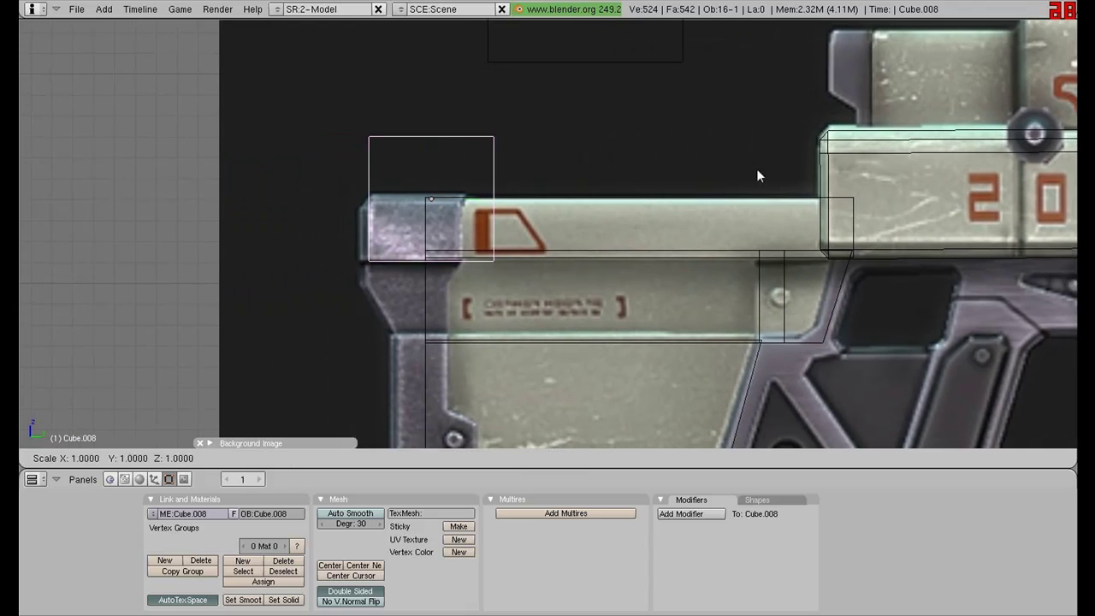
click(653, 186)
key(g)
key(z)
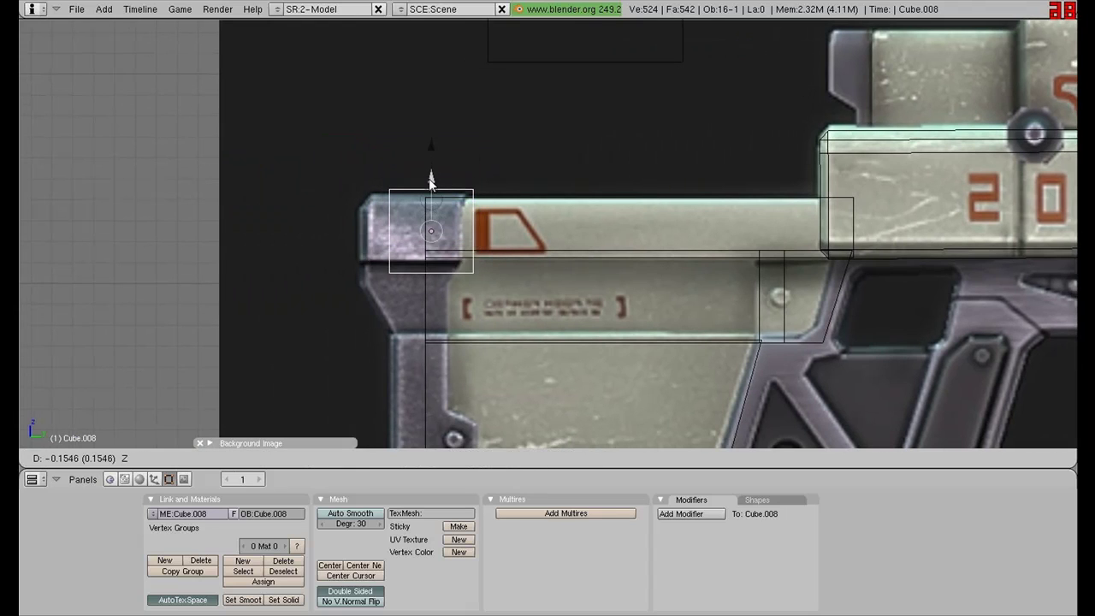
click(431, 175)
key(s)
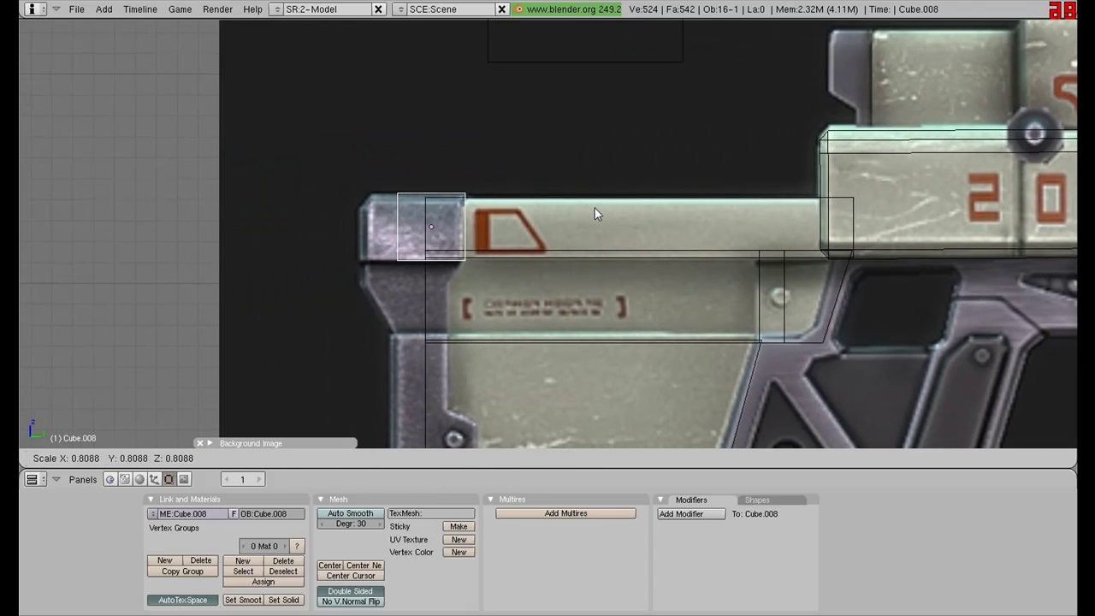
click(595, 208)
- Pull the upper end cap cube's rear vertices backward along Y to the cap's rear edge in the reference
key(Tab)
key(a)
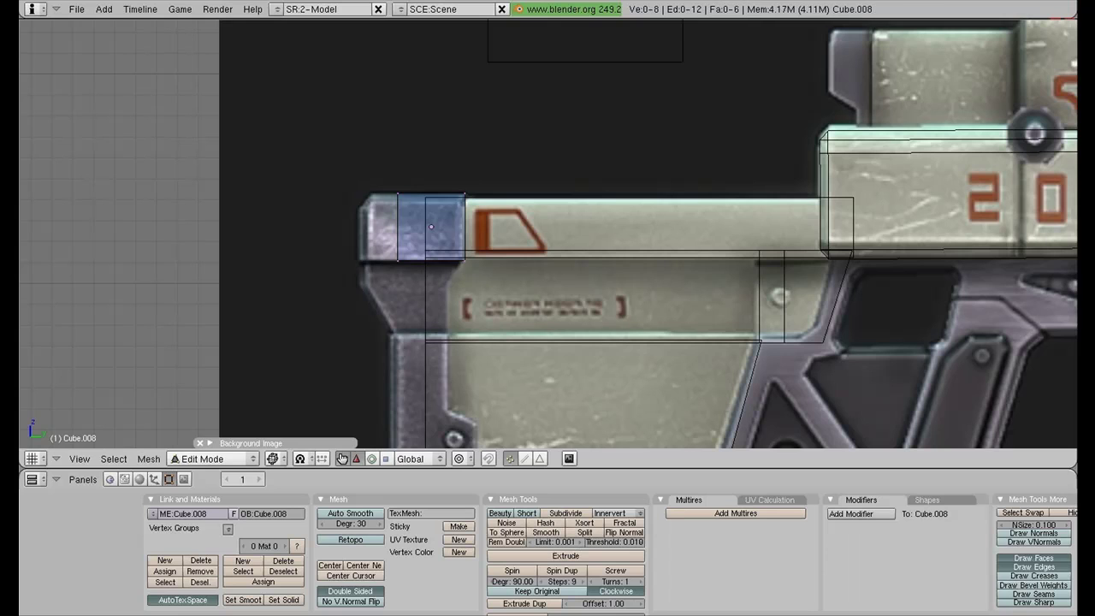
key(b)
drag(373, 174, 417, 280)
drag(449, 226, 412, 227)
- Show the models as solids and scale the upper end cap along X to fit the stock's thickness
key(Tab)
mouse_move(440, 266)
middle_down()
mouse_move(504, 243)
mouse_move(627, 251)
mouse_move(622, 289)
mouse_move(575, 387)
mouse_move(363, 268)
mouse_move(422, 245)
middle_up()
key(z)
key(s)
key(x)
click(598, 392)
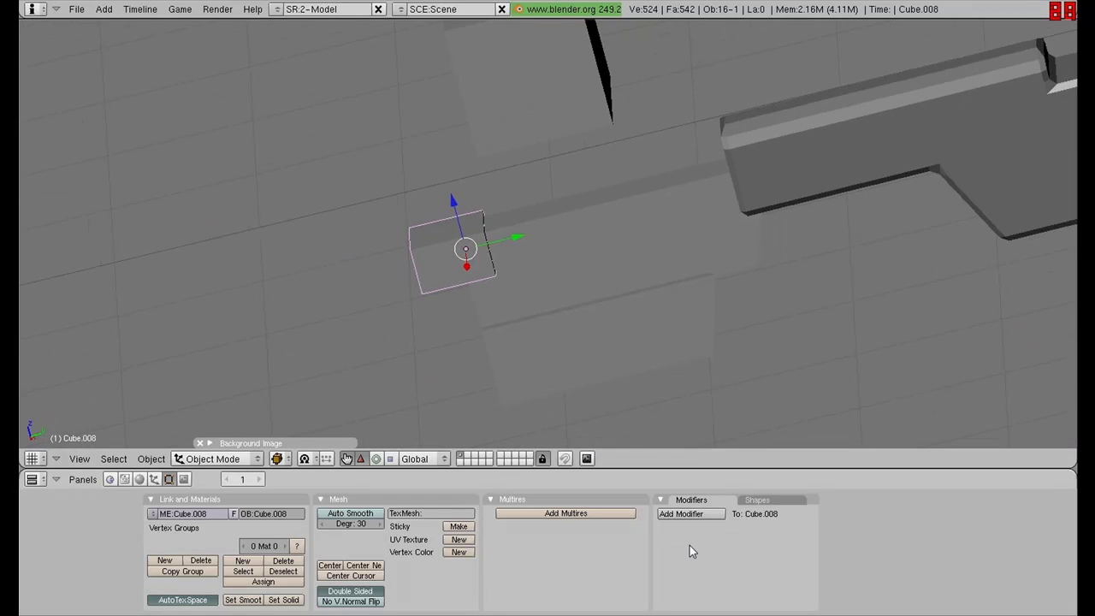
- Bevel the upper end cap's edges with a Bevel modifier of width 0.2 and apply it
click(684, 514)
click(700, 500)
click(748, 545)
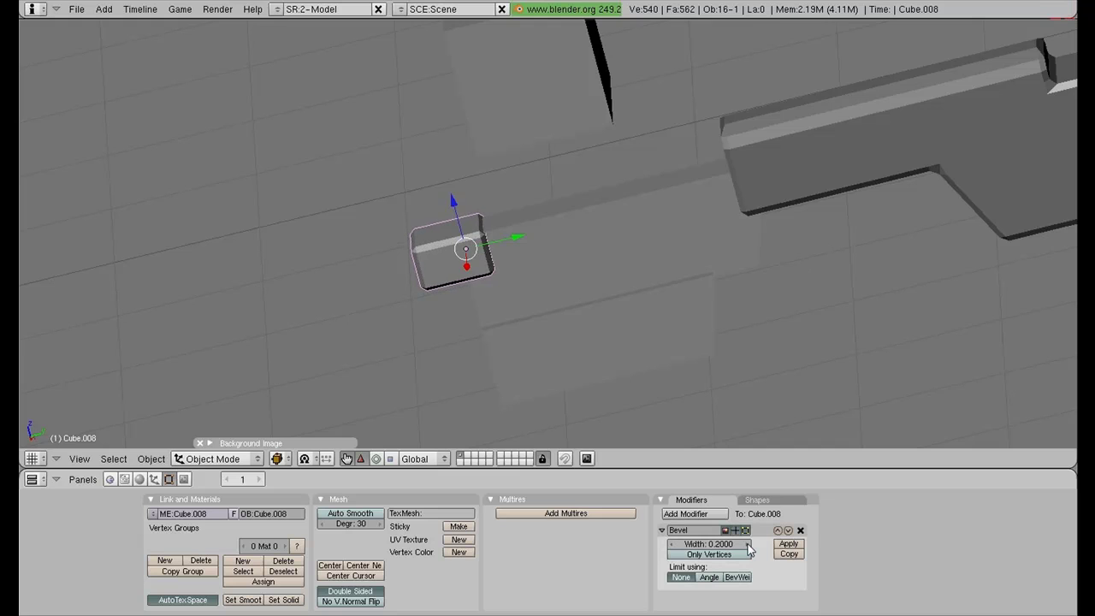
click(788, 544)
- In wireframe side view, duplicate the bevelled upper end cap and move the copy down along Z to the lower cap
middle_drag(638, 385, 495, 323)
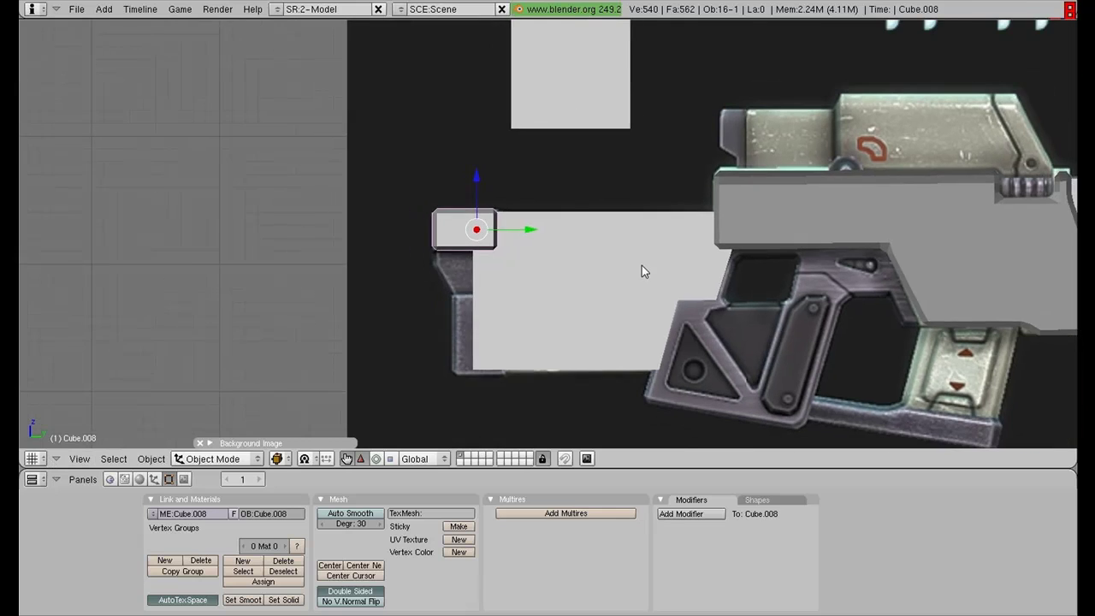
key(alt+z)
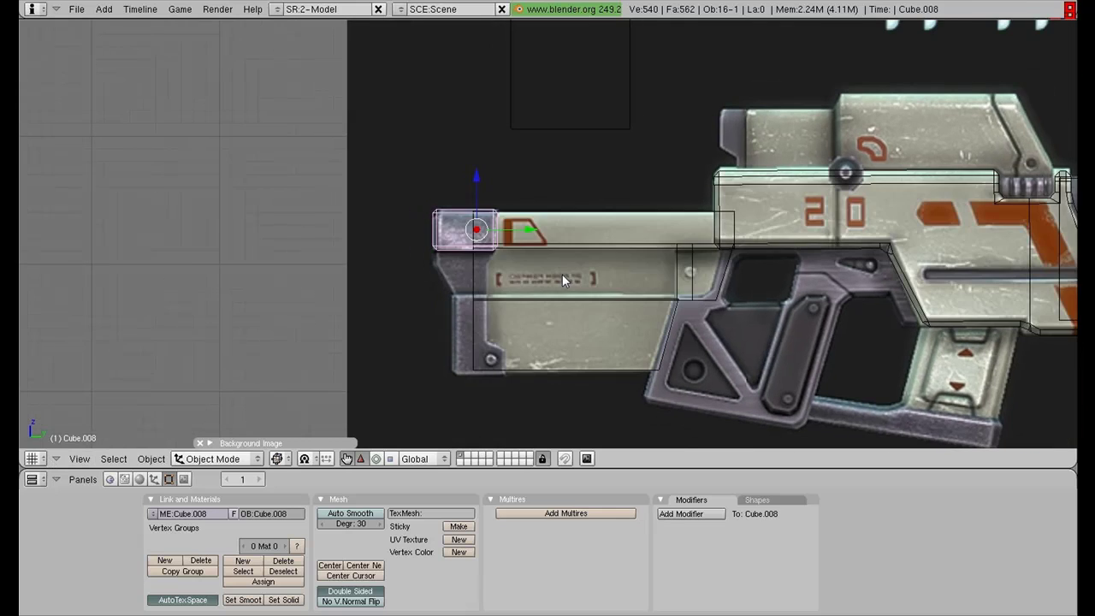
key(shift+d)
right_click(467, 251)
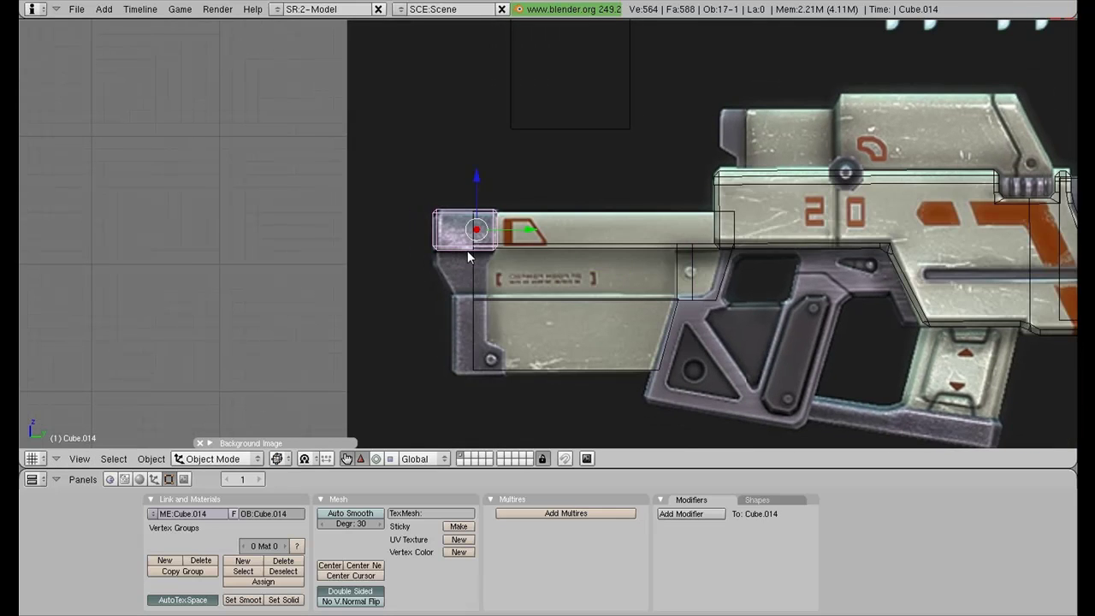
key(g)
key(z)
click(490, 269)
- Scale the lower cap copy down along Y to the reference width and align its upper edge along Z
key(s)
key(x)
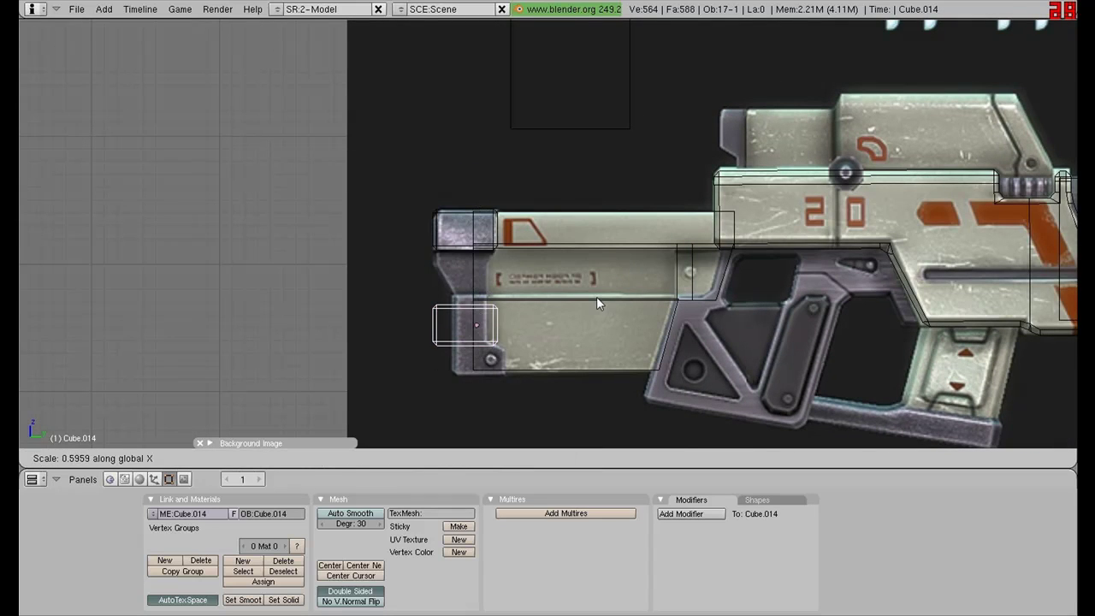
key(y)
click(586, 298)
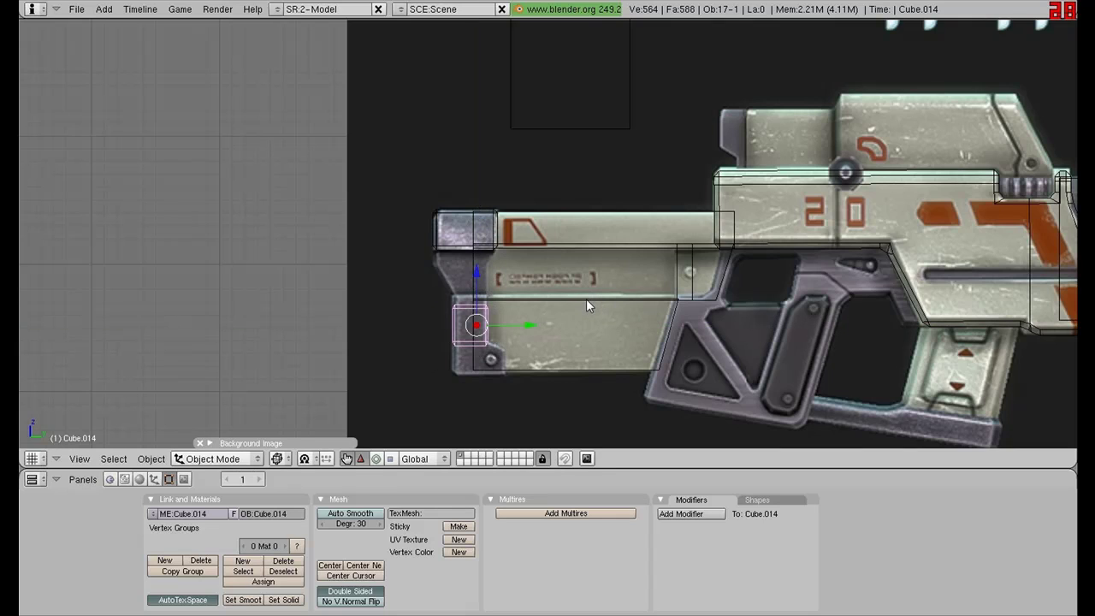
key(g)
key(z)
click(475, 260)
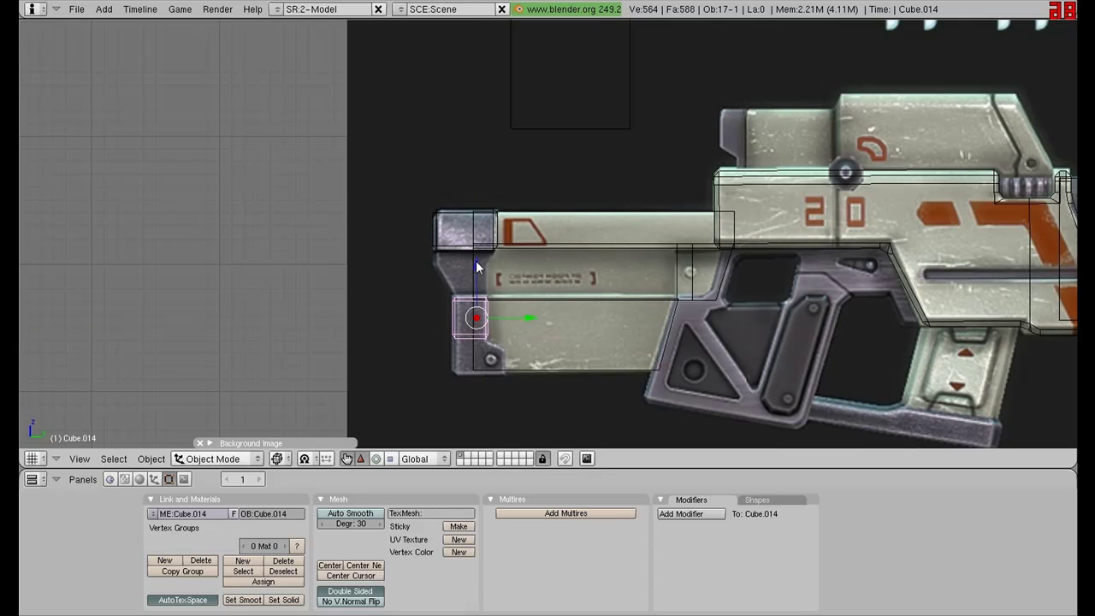
- Lower the bottom vertices of the lower cap along Z to the stock's bottom edge
key(Tab)
key(b)
drag(439, 324, 502, 353)
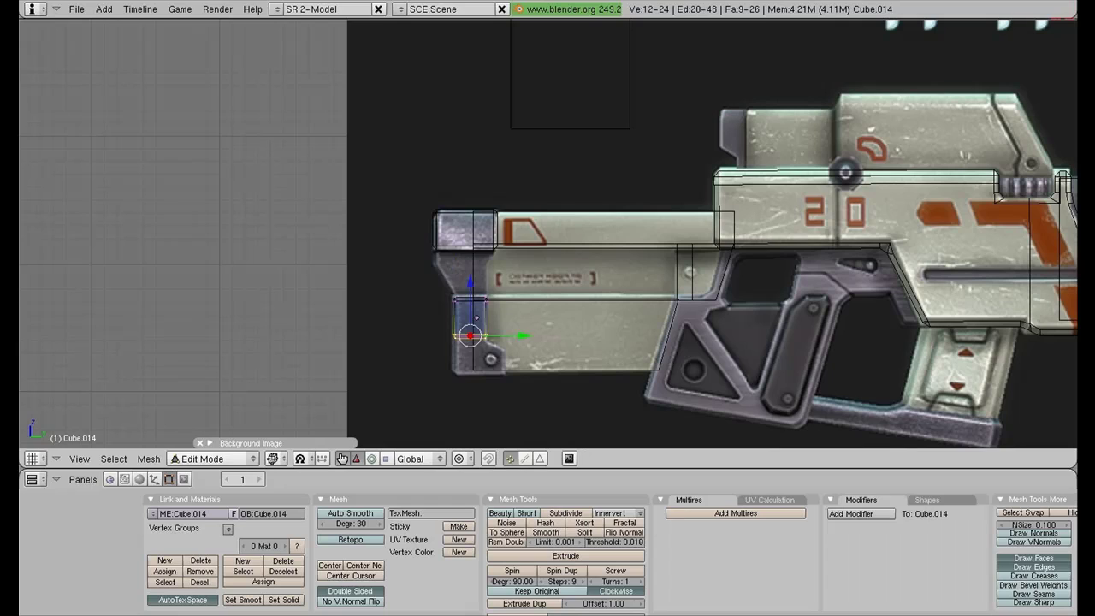
drag(471, 283, 470, 318)
click(470, 318)
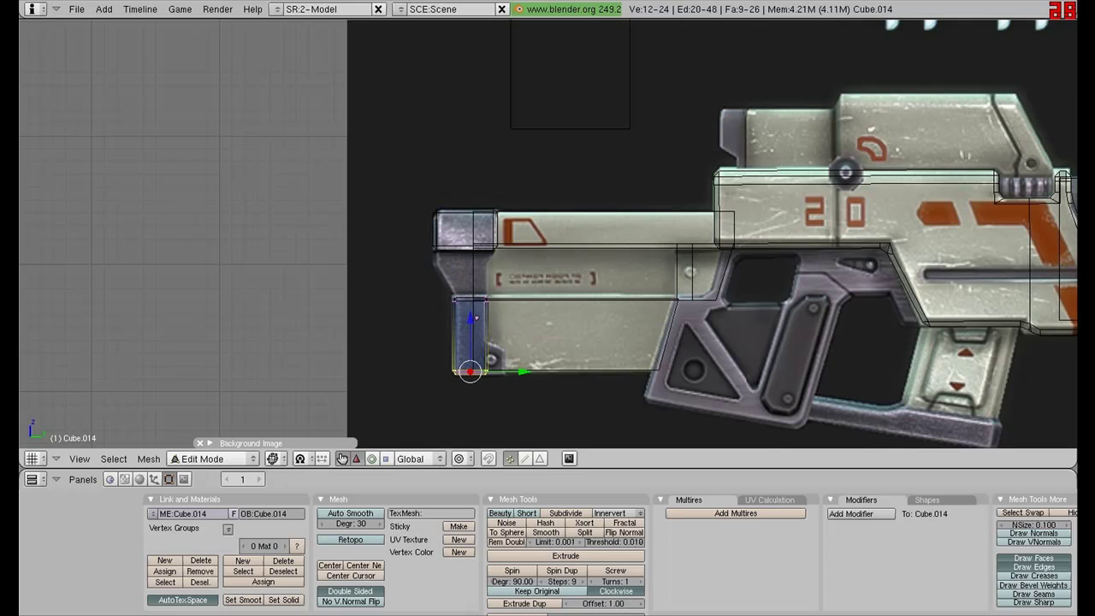
- Add a horizontal loop cut across the lower cap, level with the top of its screw tab
key(a)
key(ctrl+r)
click(485, 341)
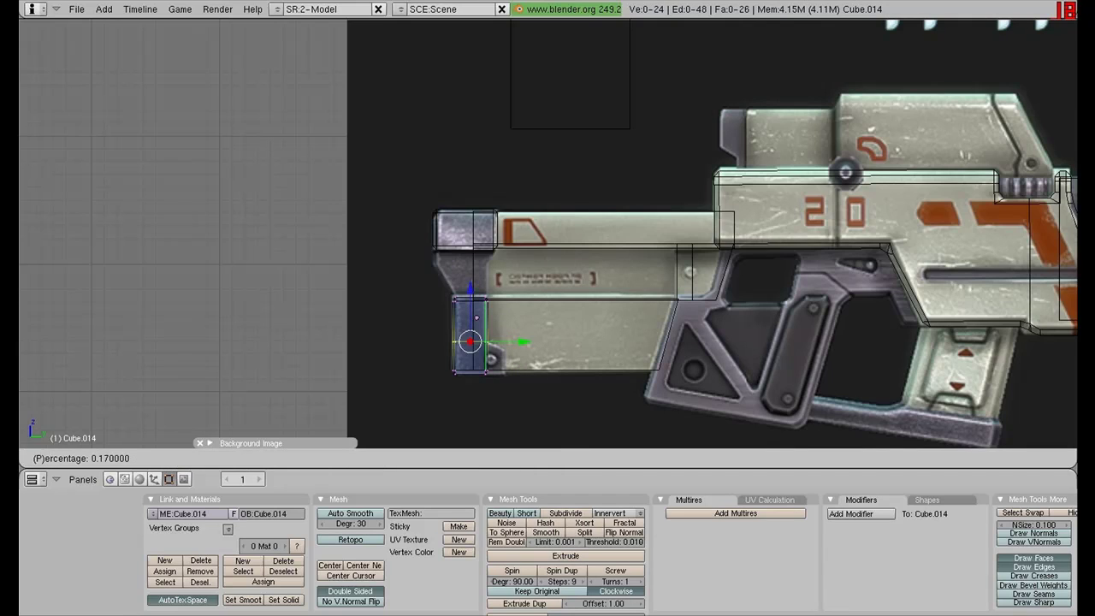
click(485, 343)
key(a)
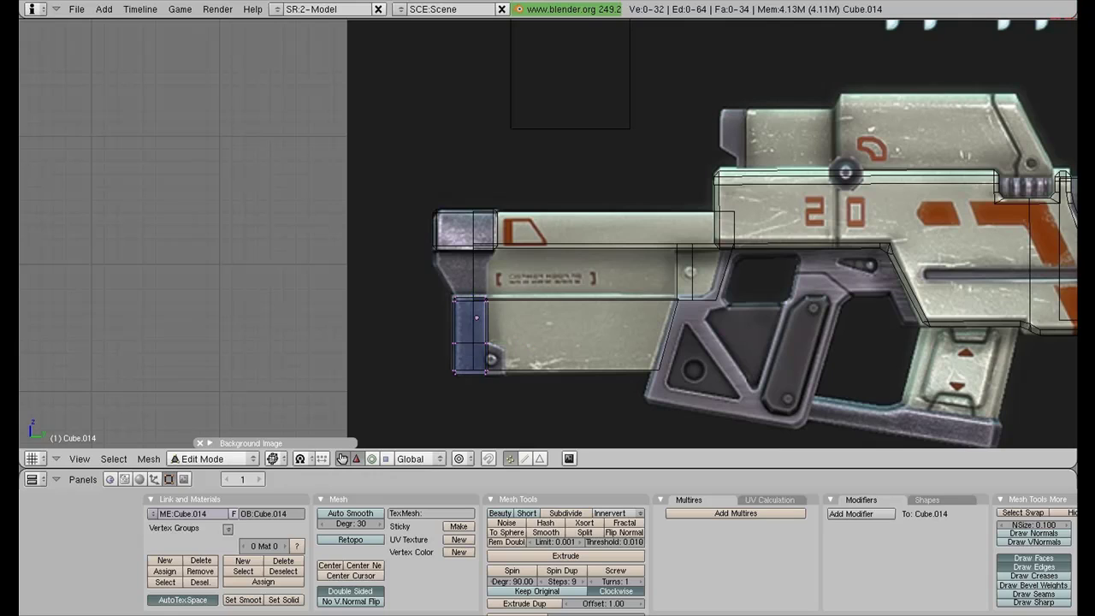
- Extrude the front face below the loop cut forward along Y to form the lower cap's screw tab
key(b)
drag(478, 333, 503, 382)
key(e)
key(Return)
key(Escape)
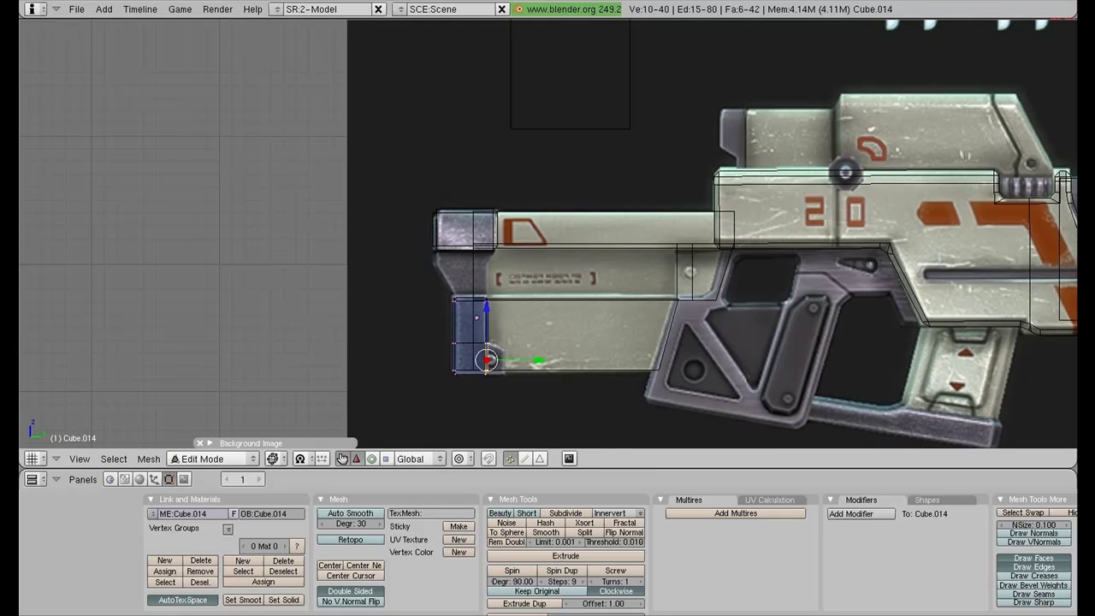
key(g)
key(y)
key(Return)
key(a)
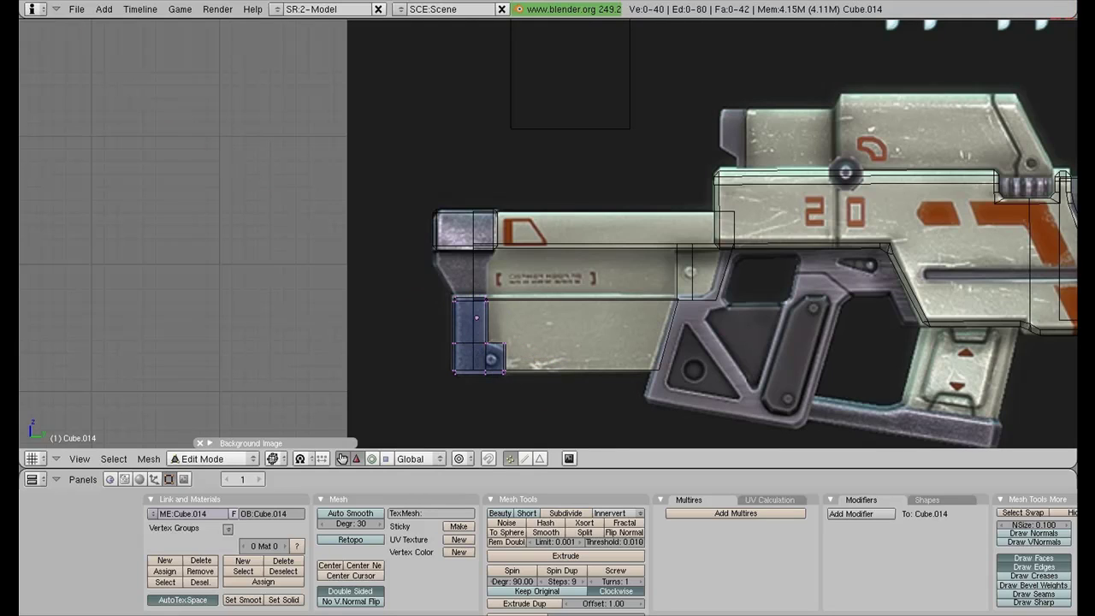
- Lower the screw tab's upper front vertices along Z for a sloped top edge and return to solid shading
key(g)
key(z)
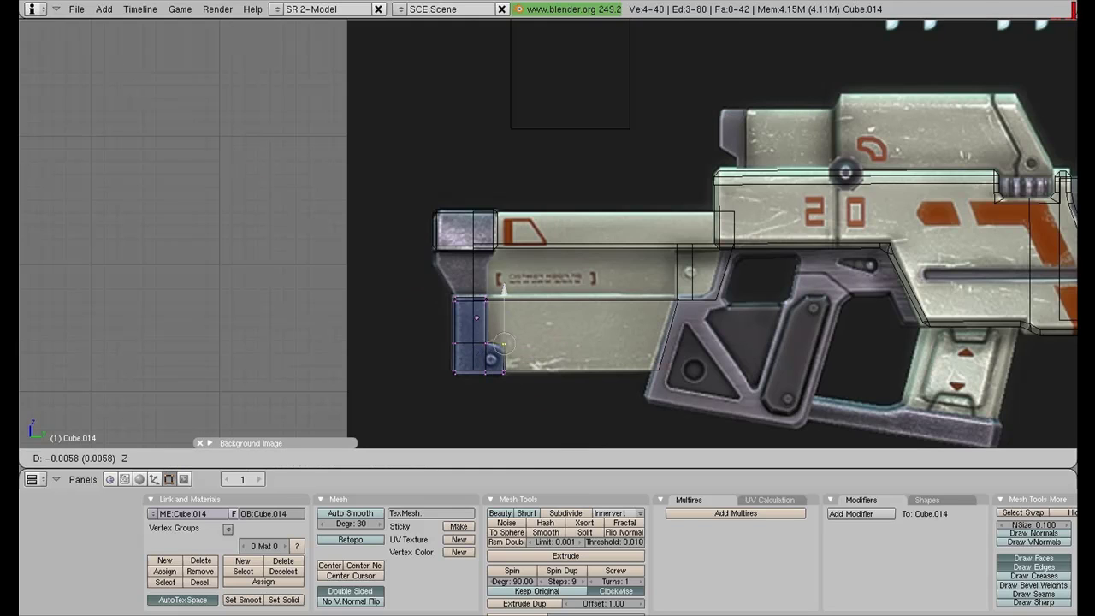
key(Return)
key(a)
key(z)
scroll(548, 234, down, 1)
key(a)
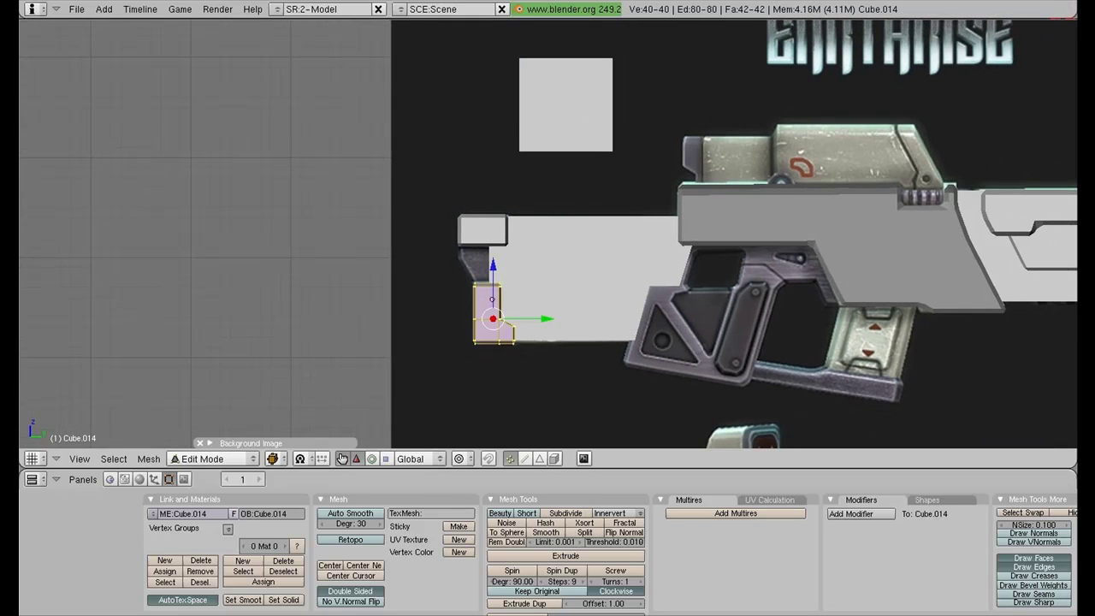
key(a)
- Viewed from behind, scale the whole lower cap along X to about 0.7 of its thickness
middle_drag(548, 234, 646, 227)
key(a)
key(Tab)
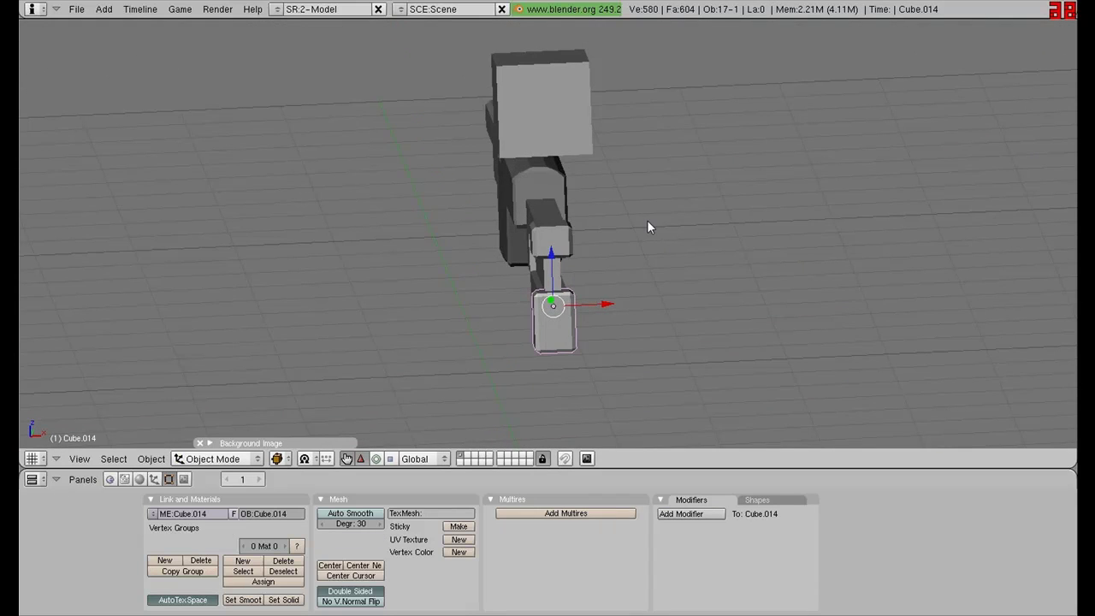
key(s)
key(x)
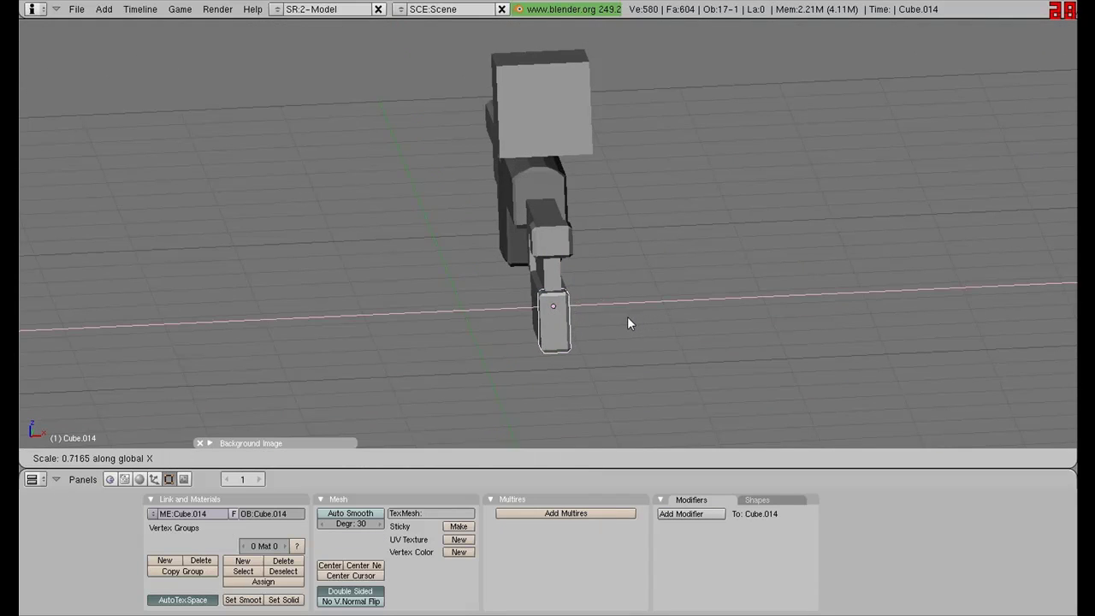
key(Return)
- Scale the upper end cap down along X so its thickness suits the lower cap
middle_drag(627, 319, 600, 337)
right_click(547, 251)
key(s)
key(x)
click(612, 254)
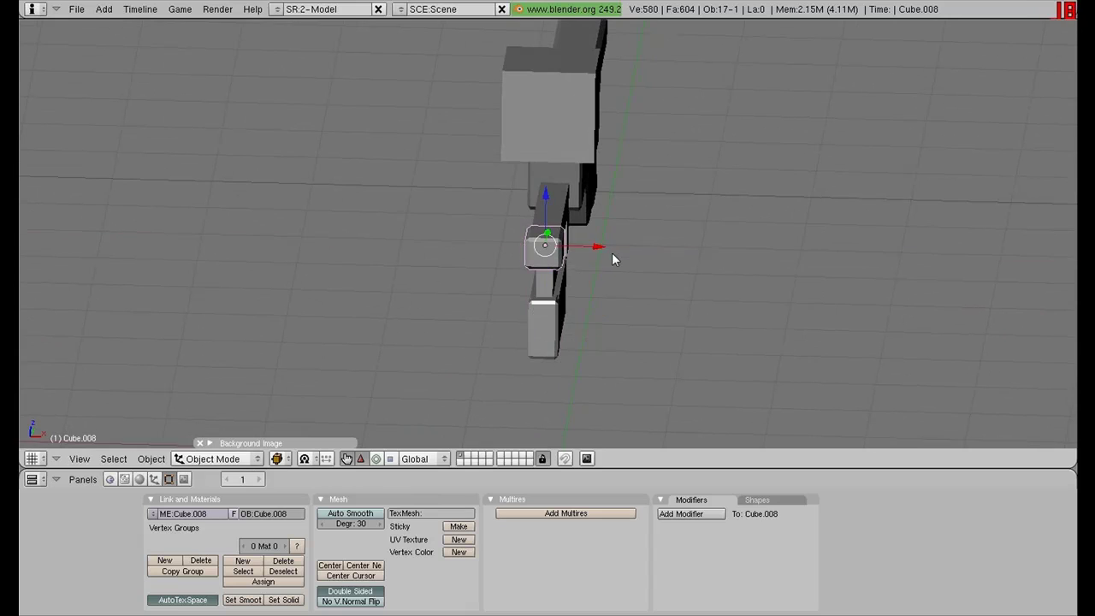
middle_drag(612, 254, 446, 277)
key(a)
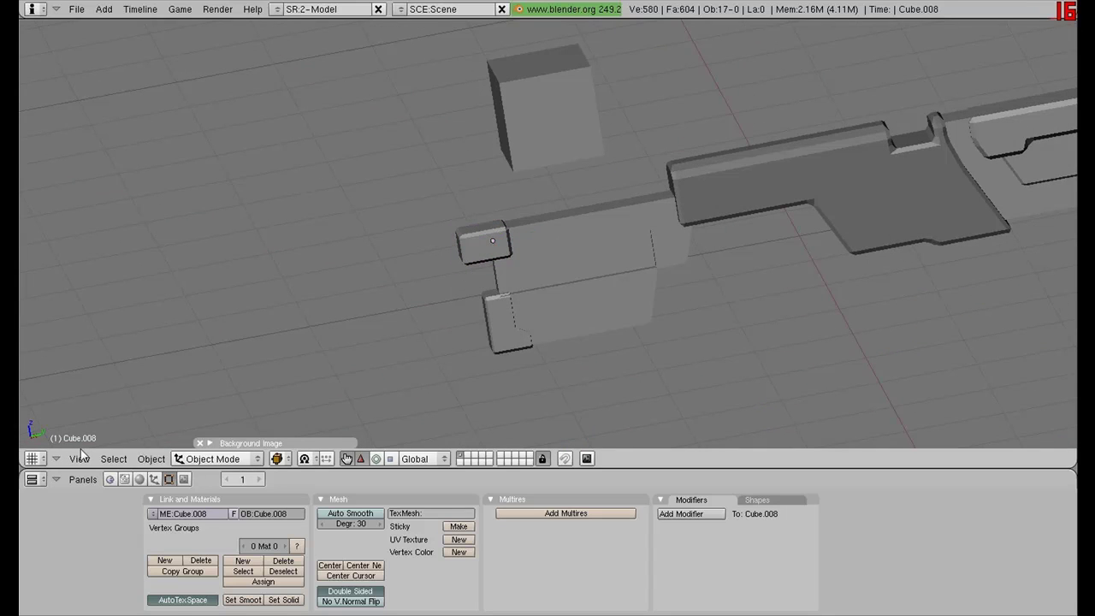
- In side view, duplicate the upper end cap, lower the copy along Z and scale it down to about half size
click(80, 454)
click(109, 303)
right_click(482, 231)
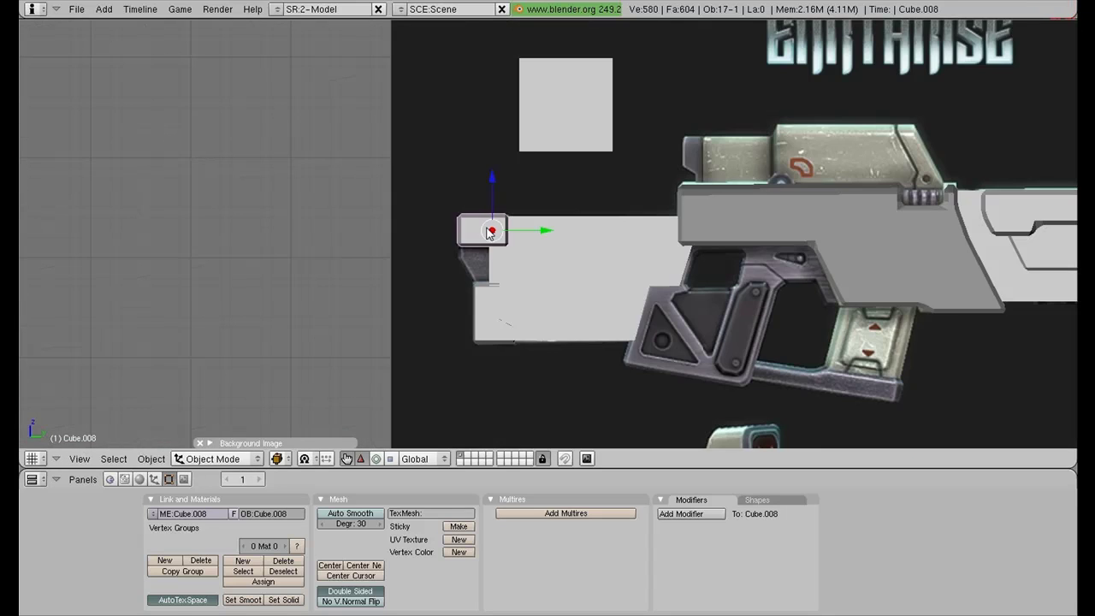
scroll(559, 244, up, 3)
key(shift+d)
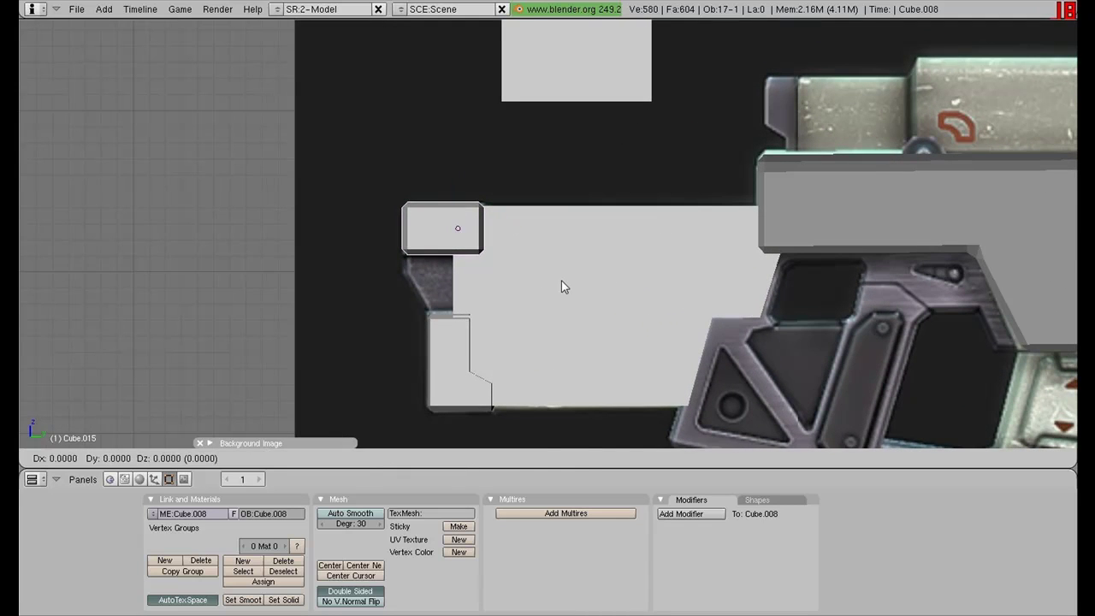
click(561, 280)
mouse_move(460, 174)
mouse_down()
mouse_move(463, 241)
mouse_move(473, 185)
mouse_up()
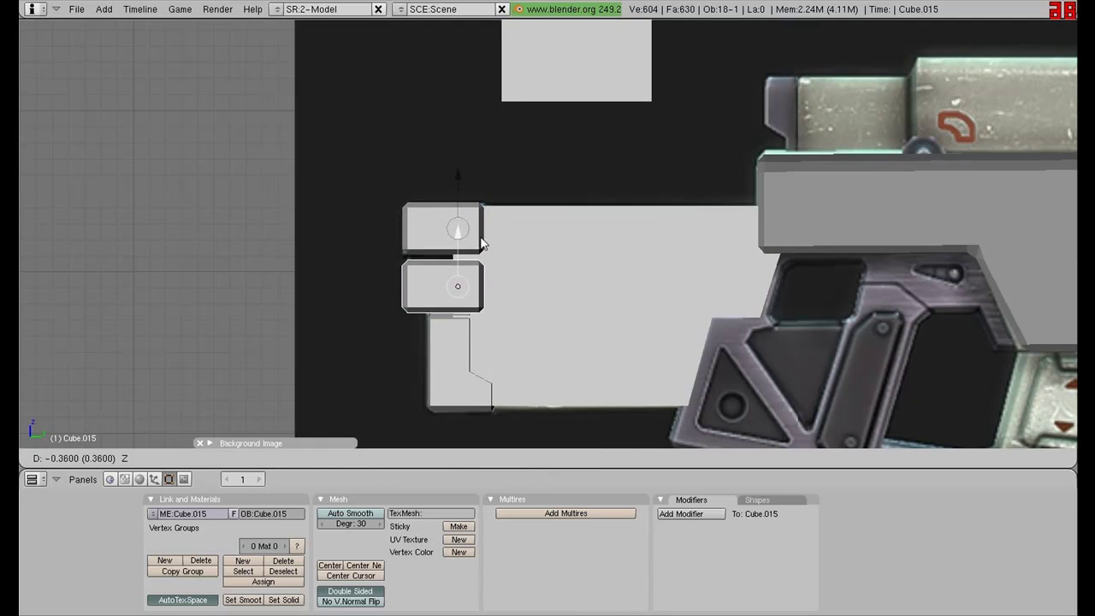
click(489, 213)
key(s)
click(528, 251)
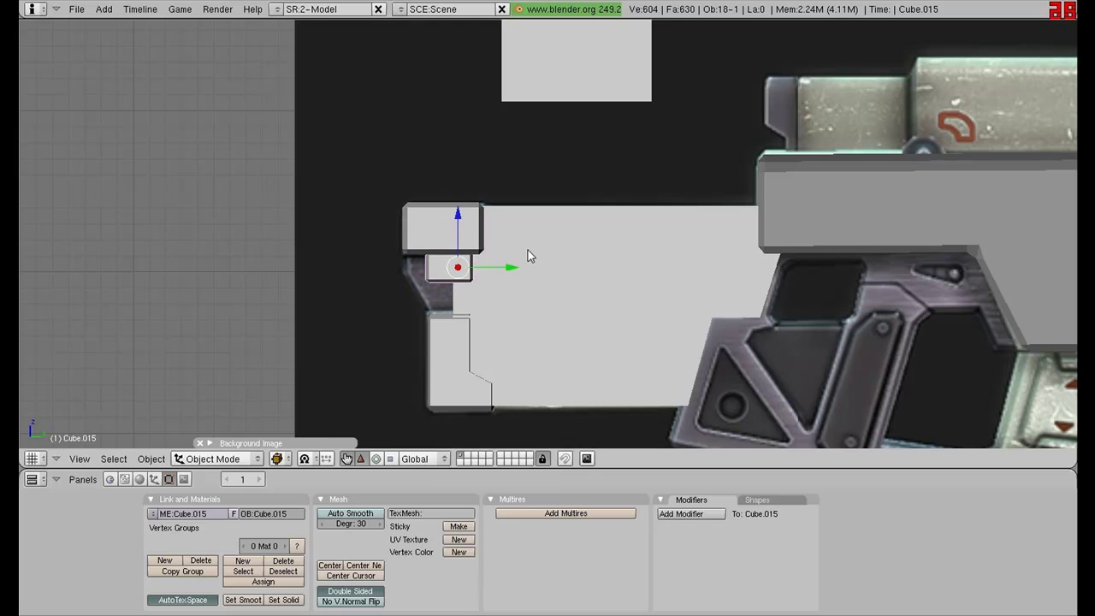
- Align the middle cap block along Y under the upper cap and shape its front vertices to the reference's slanted edge
key(Tab)
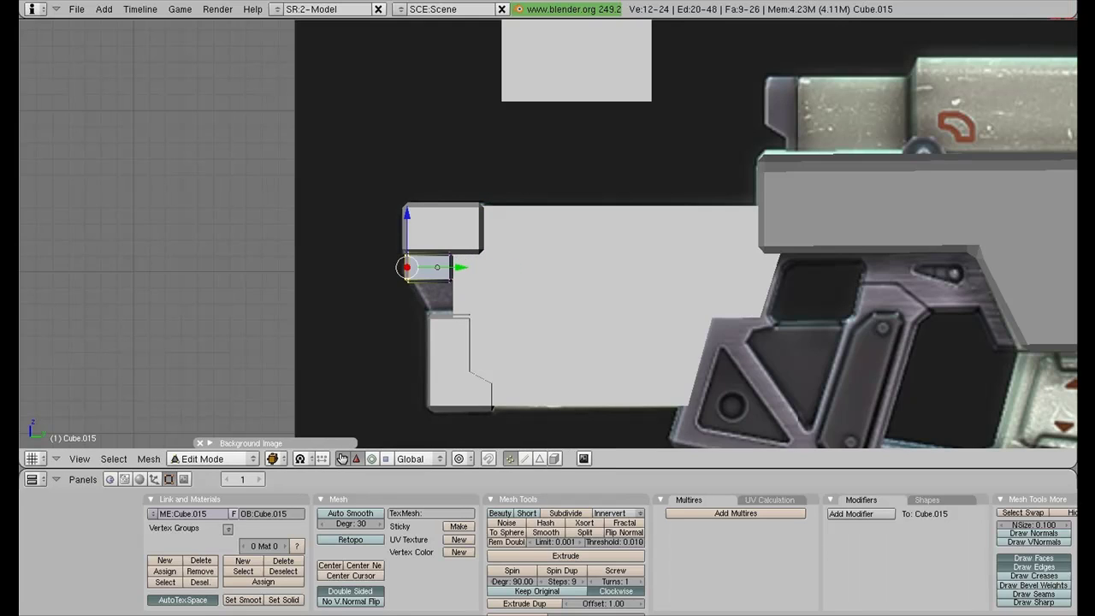
key(a)
key(b)
drag(438, 245, 458, 262)
key(z)
key(a)
key(b)
key(a)
key(b)
drag(523, 254, 480, 255)
key(a)
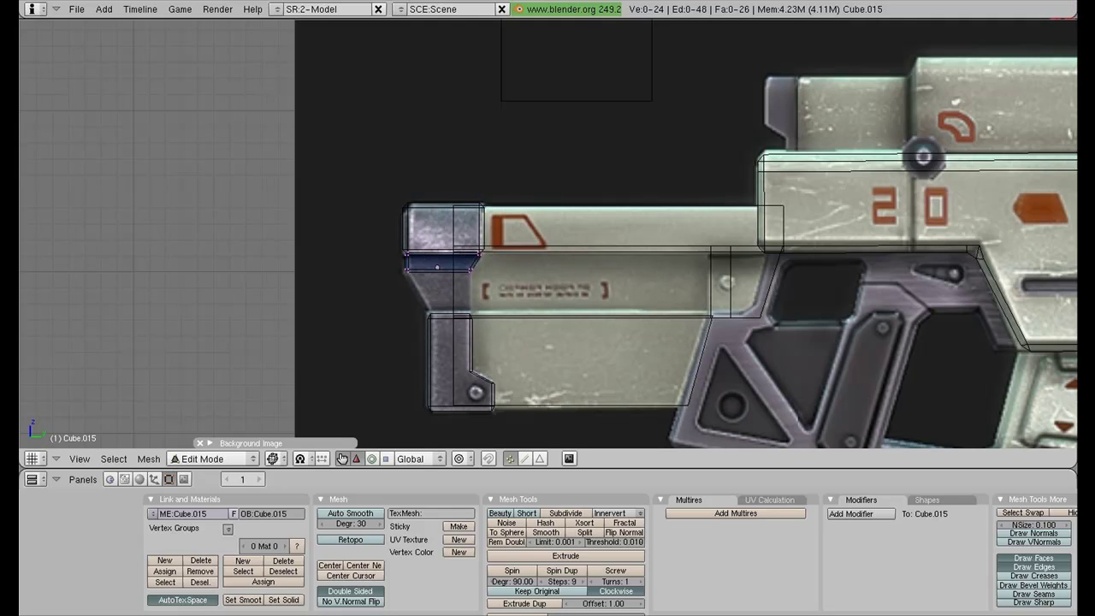
- Extrude the middle cap block's bottom face down to the top of the lower cap
key(b)
drag(389, 261, 500, 286)
key(e)
key(Return)
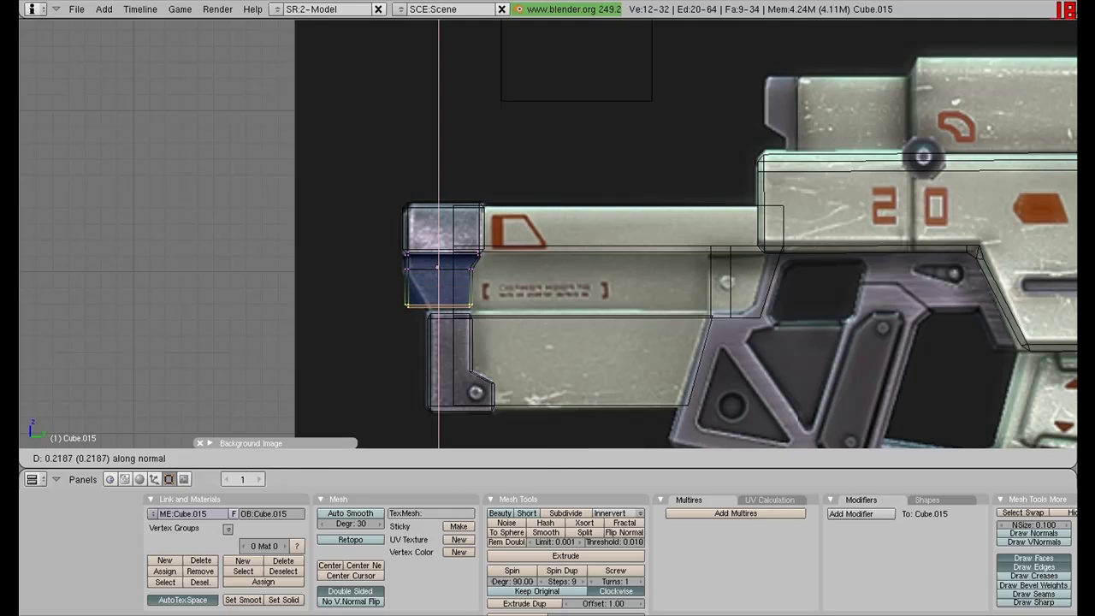
key(Return)
key(a)
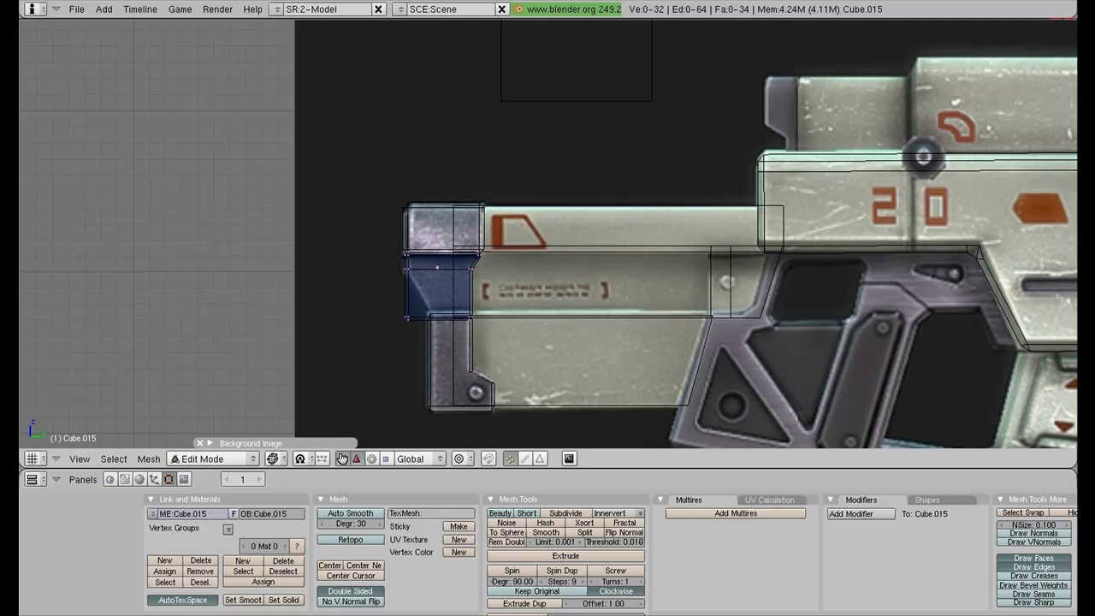
- Move the middle cap block's lower rear vertices forward along Y to form the slanted rear edge, then leave mesh editing
key(ctrl+z)
key(a)
drag(462, 318, 490, 318)
key(a)
key(g)
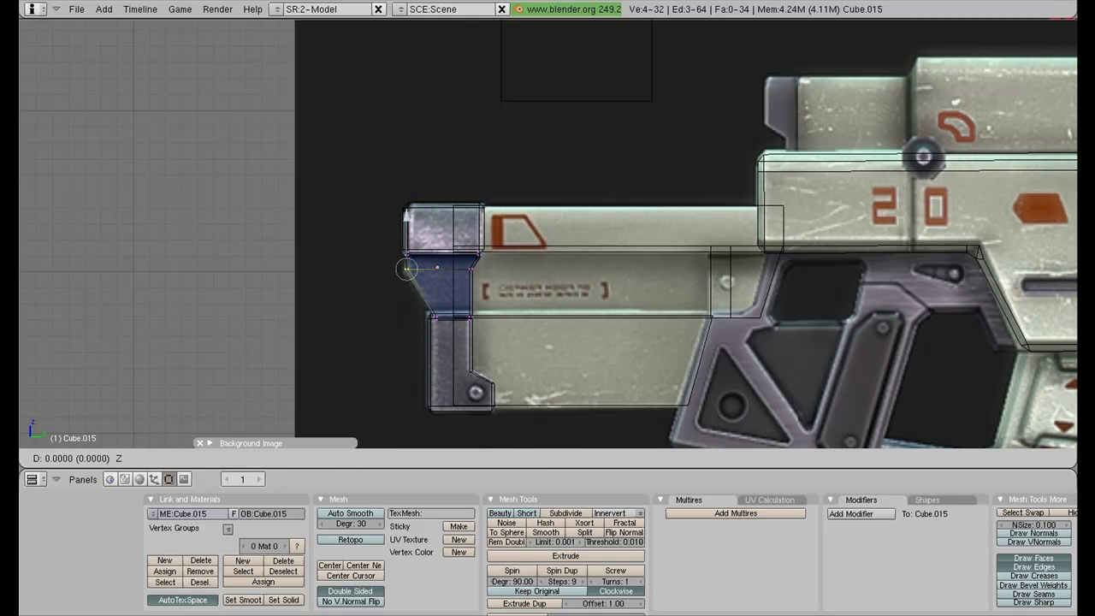
key(Escape)
key(Tab)
- Examine the rifle model from an angle and in side view, comparing its wireframe with the reference
middle_drag(516, 254, 550, 245)
click(72, 453)
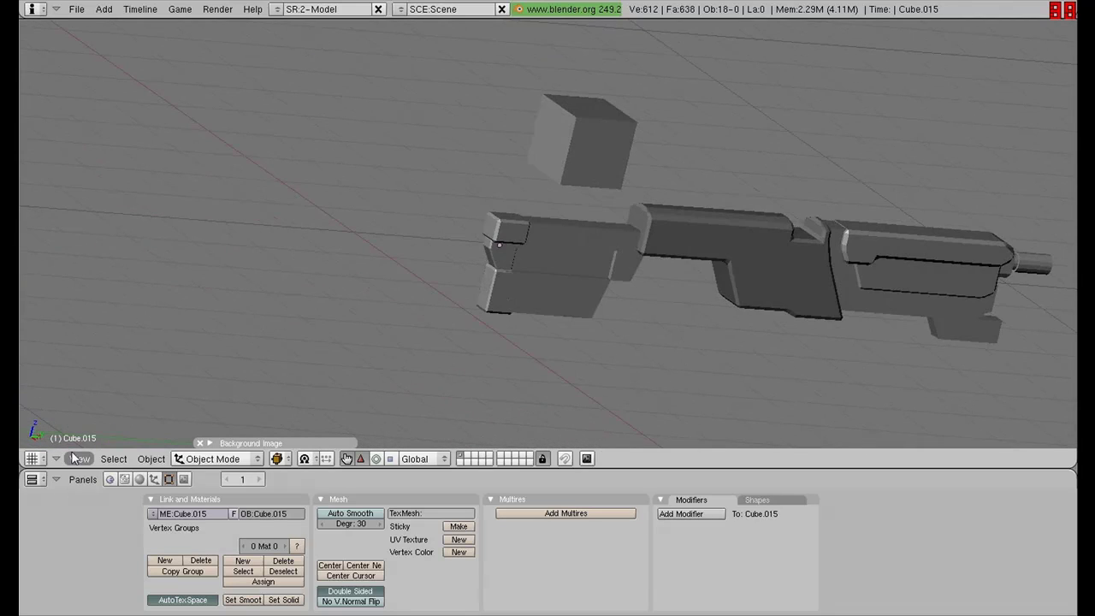
click(121, 304)
scroll(785, 223, up, 2)
shift+middle_drag(878, 253, 579, 261)
scroll(569, 212, down, 2)
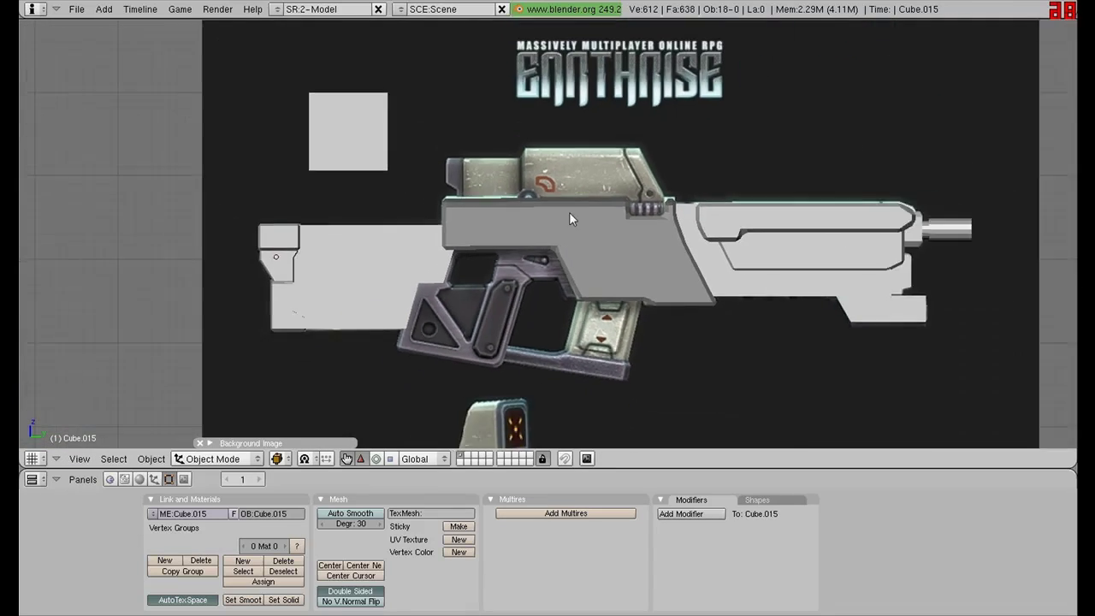
scroll(560, 185, up, 2)
key(z)
scroll(554, 238, down, 3)
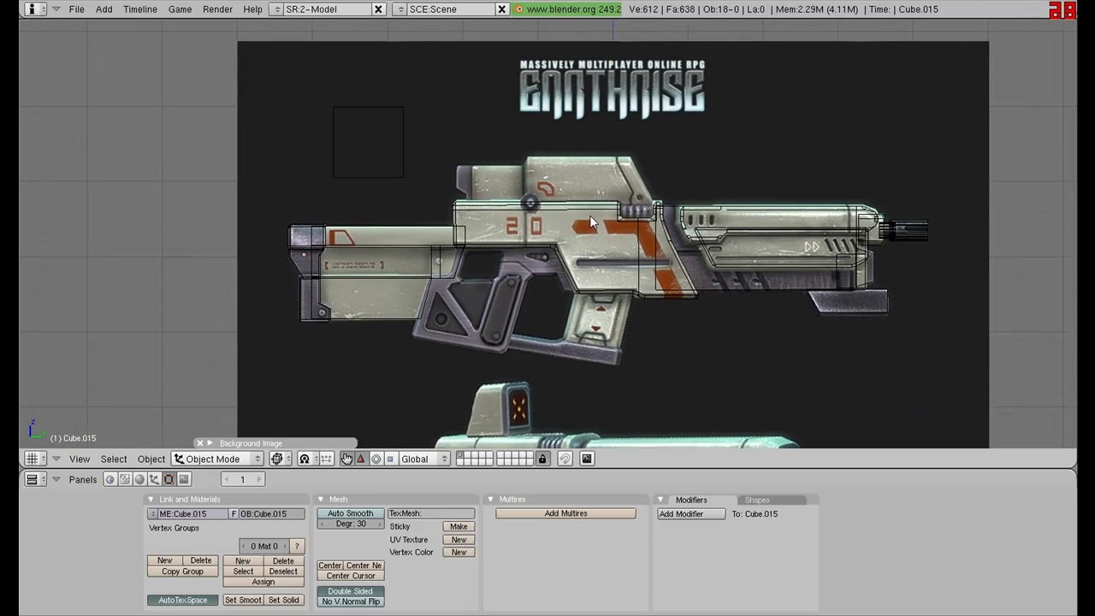
scroll(589, 214, up, 2)
scroll(589, 241, down, 3)
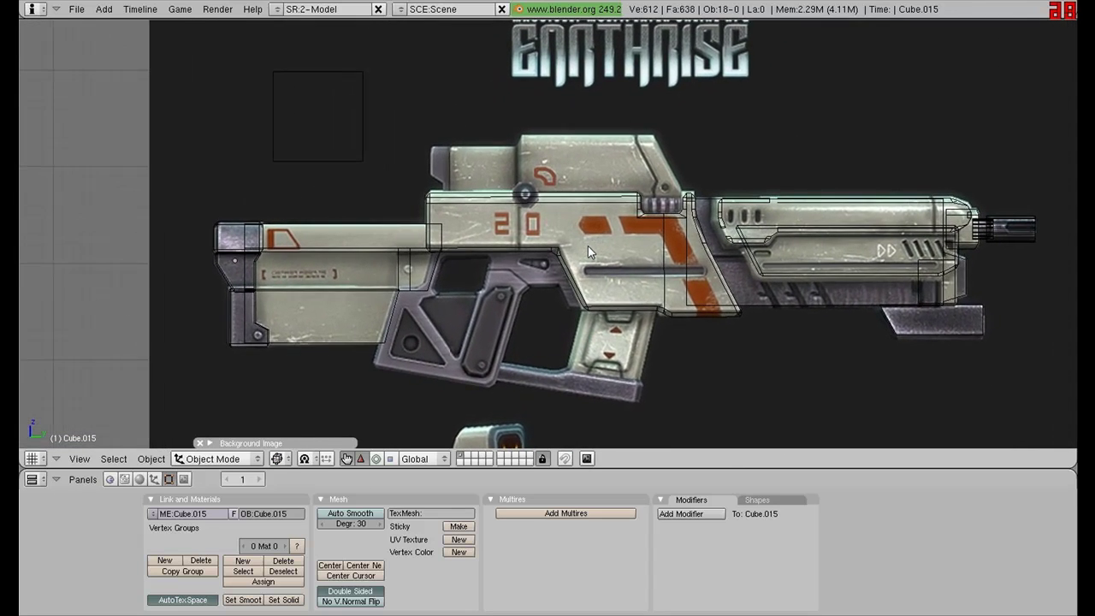
- Duplicate the spare cube above the stock and move the copy along Z and Y onto the rifle's grip
right_click(377, 172)
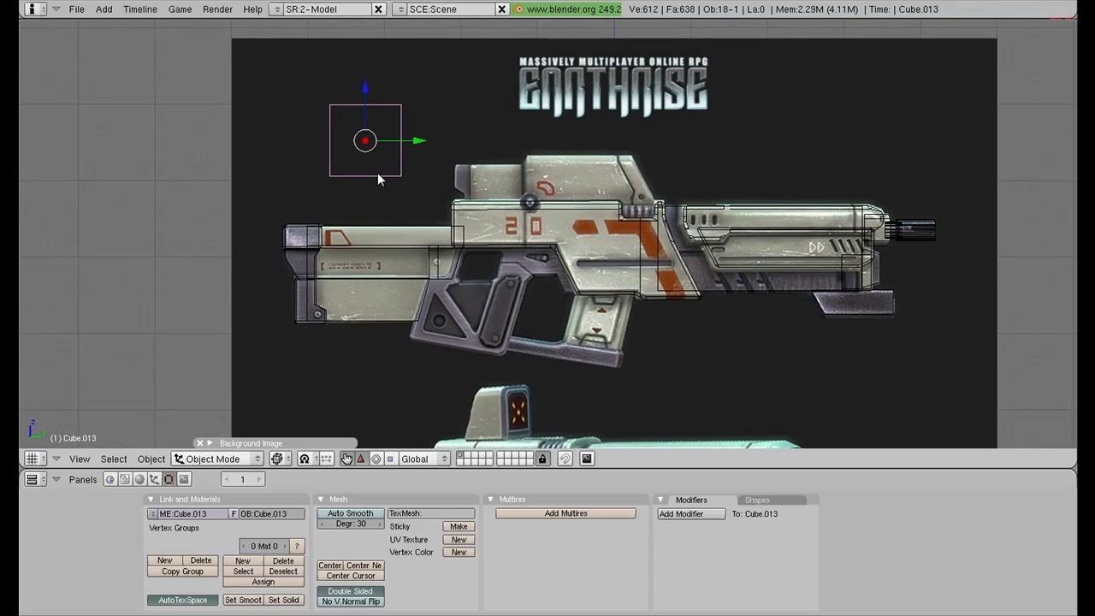
key(shift+d)
key(Escape)
key(g)
click(352, 253)
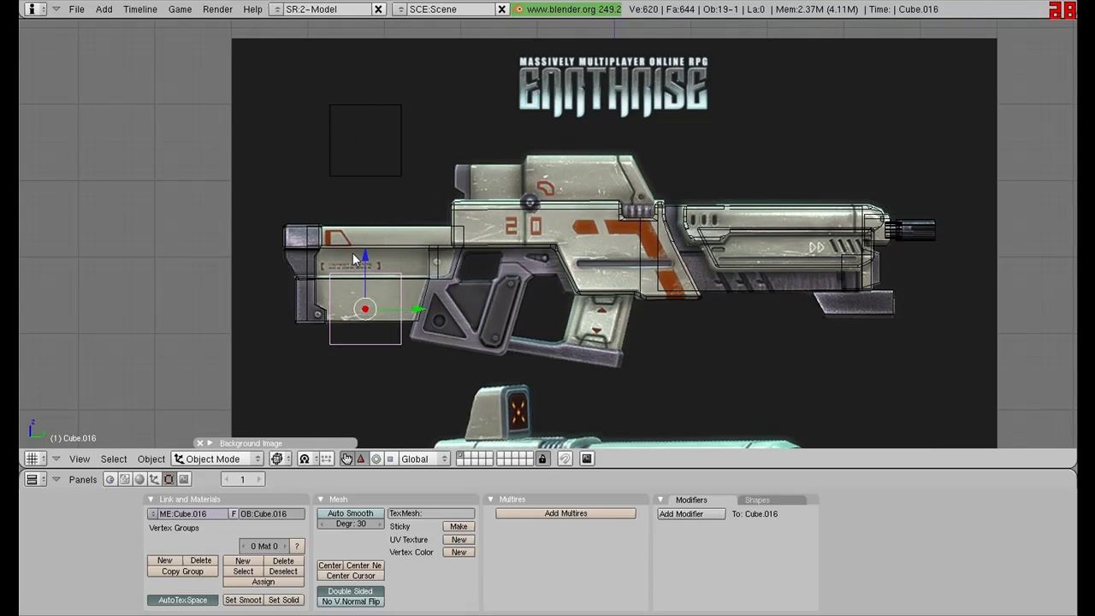
drag(409, 309, 518, 326)
- Scale the grip cube down to roughly a third and move it along Y and Z onto the dark bracket under the body
ctrl+middle_drag(517, 326, 652, 243)
scroll(654, 261, up, 1)
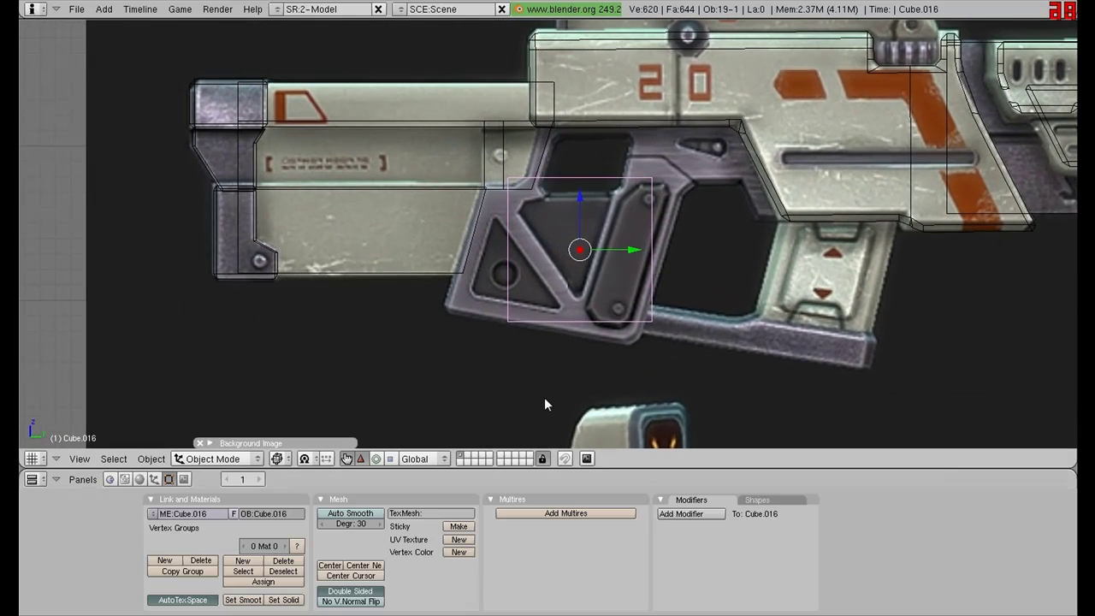
key(s)
click(627, 249)
key(g)
key(y)
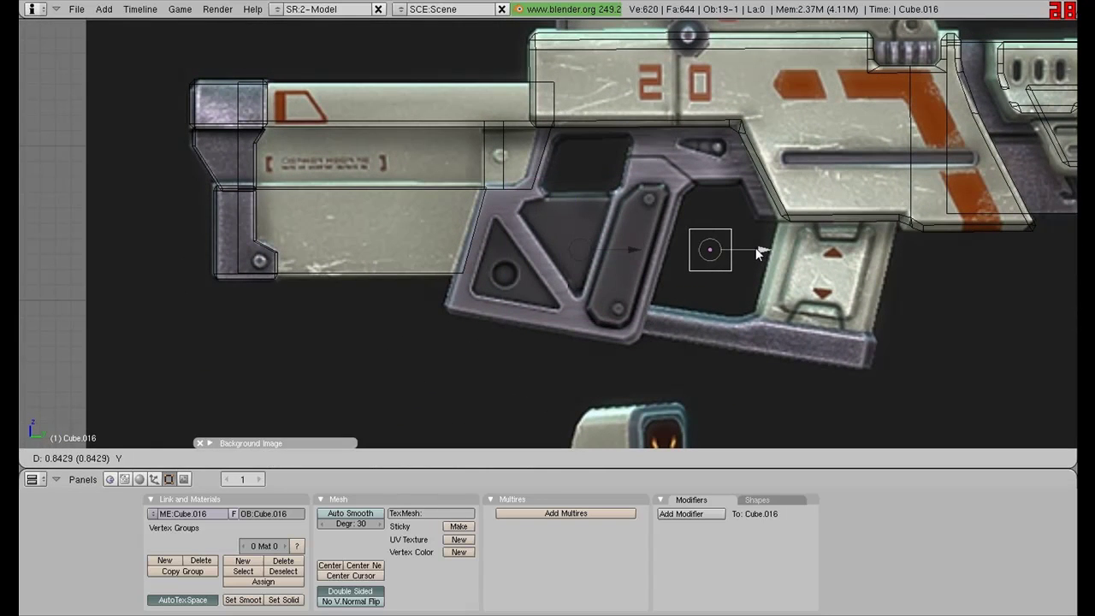
click(757, 249)
key(g)
key(z)
click(721, 89)
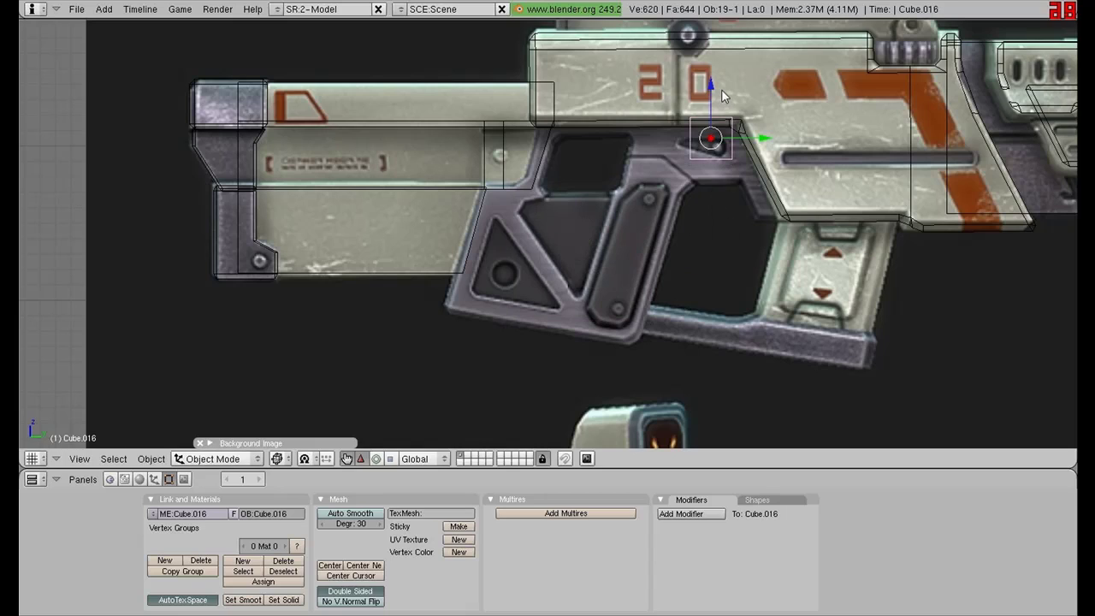